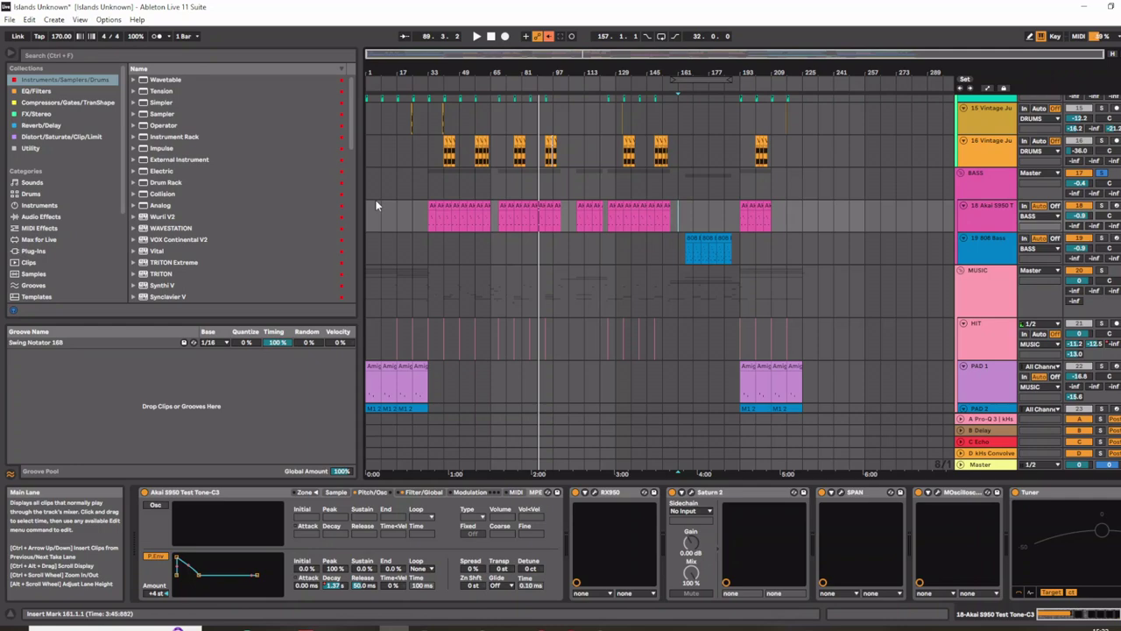
# - Turn off the solo on the BASS group and play the full arrangement from bar 17
pyautogui.click(368, 214)
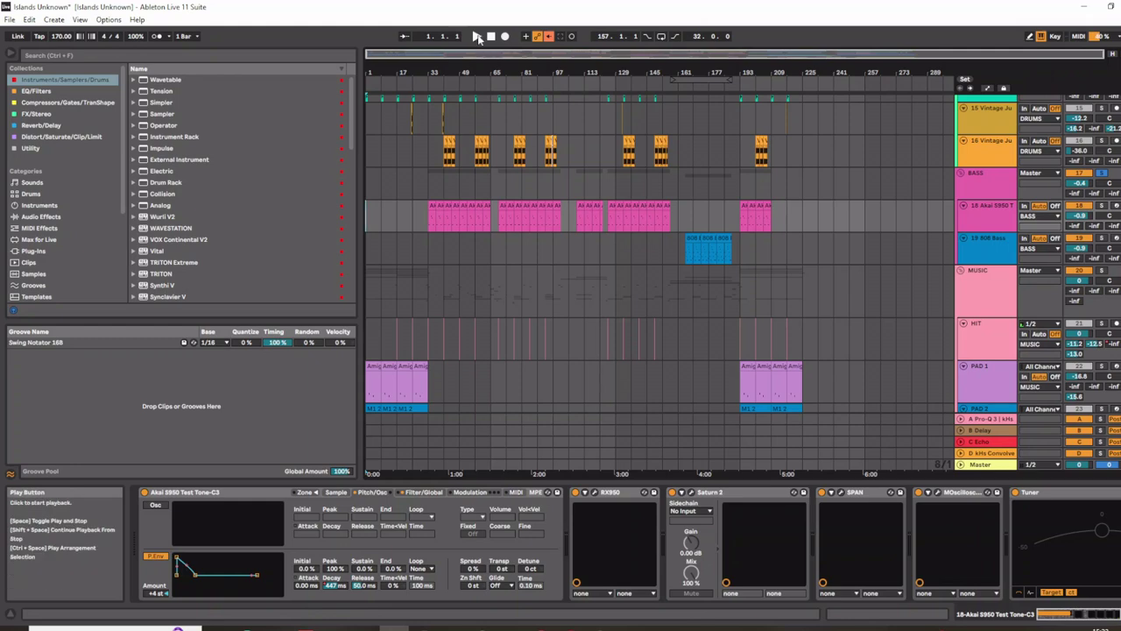
pyautogui.click(397, 209)
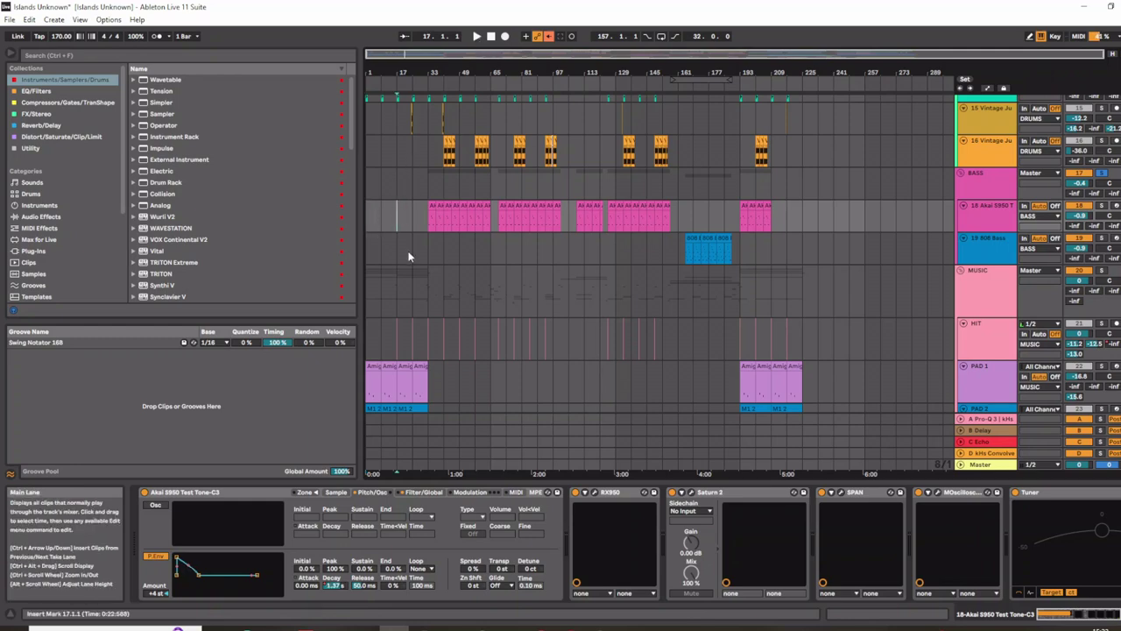
pyautogui.click(477, 36)
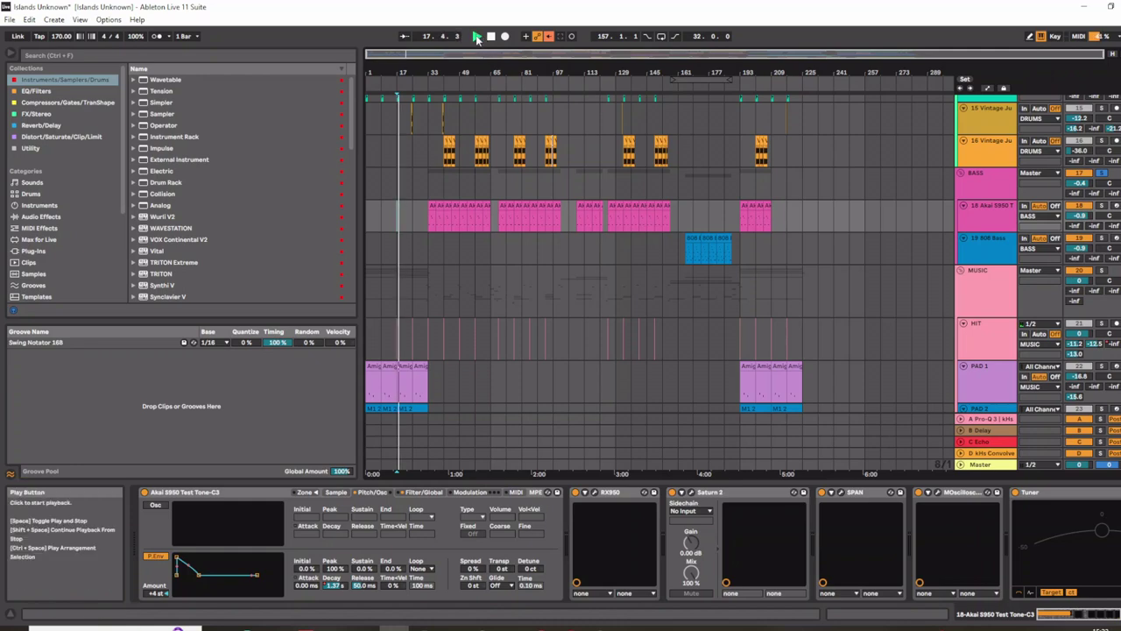
pyautogui.press('space')
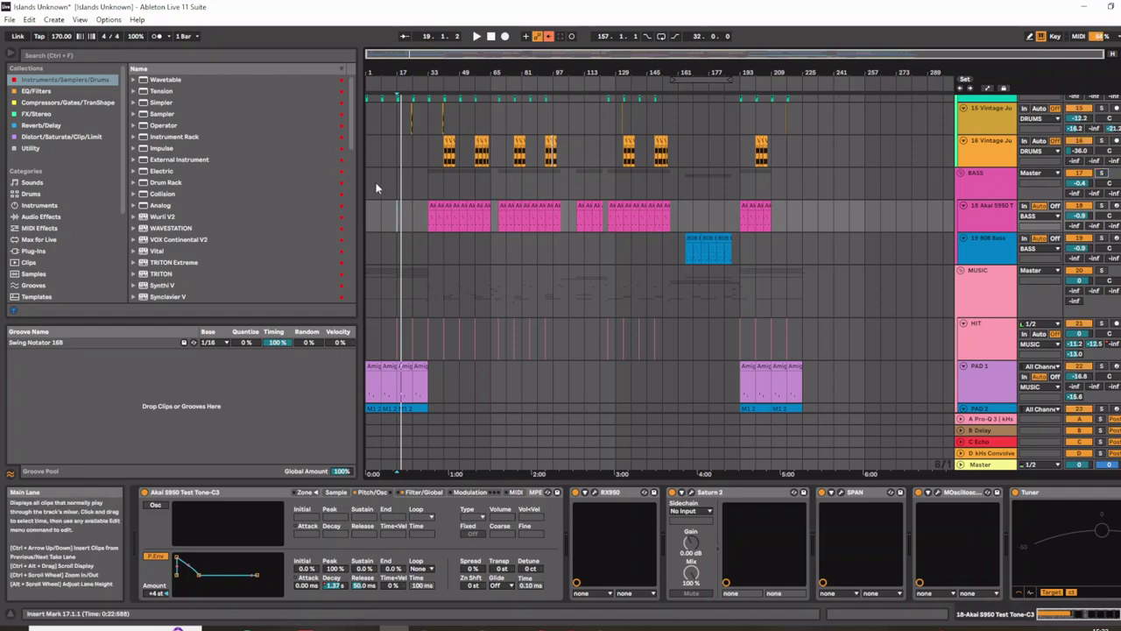
pyautogui.press('space')
# - Zoom in on the drum tracks from bar 17 onward and make the arrangement view follow the playback position
pyautogui.scroll(8, 404, 207)
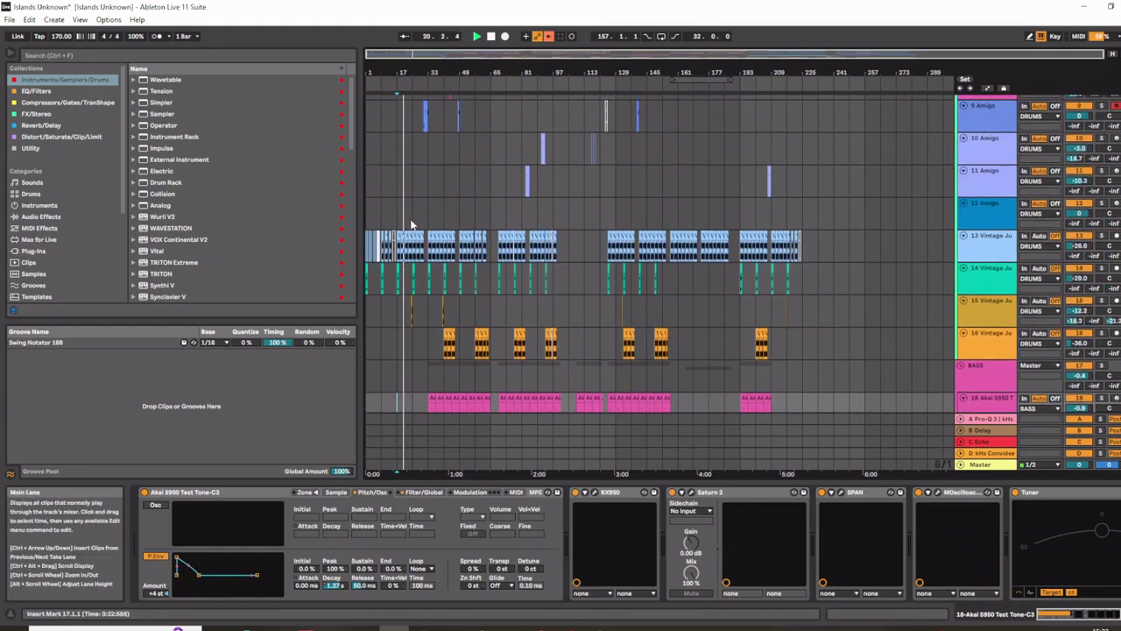
pyautogui.scroll(4, 401, 212)
pyautogui.keyDown('ctrl'); pyautogui.scroll(6, 401, 210); pyautogui.keyUp('ctrl')
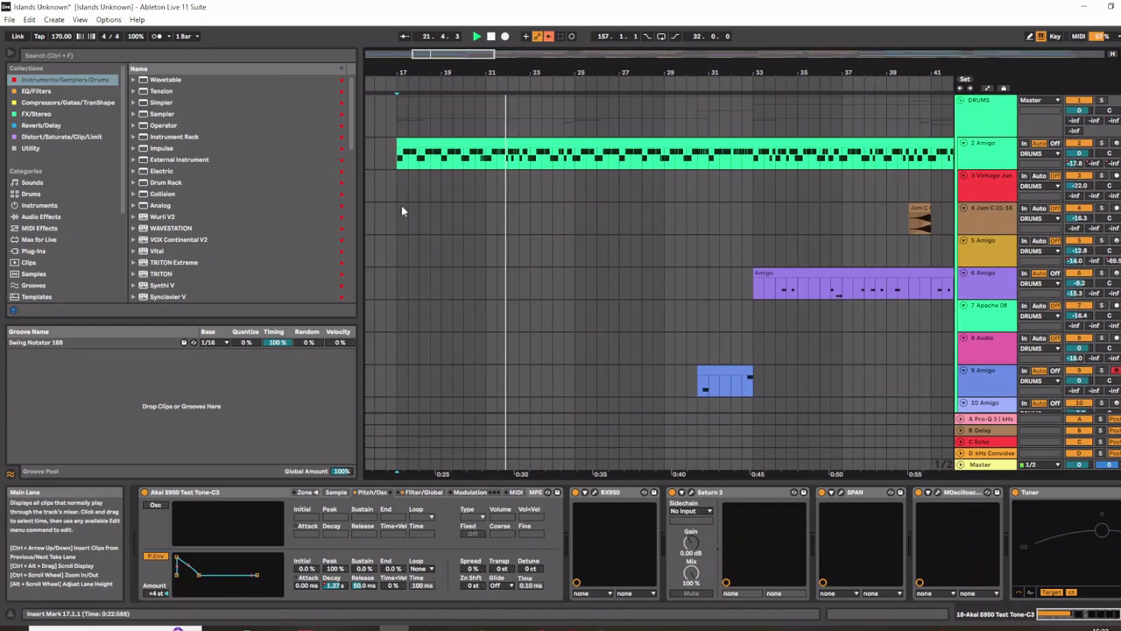
pyautogui.click(405, 37)
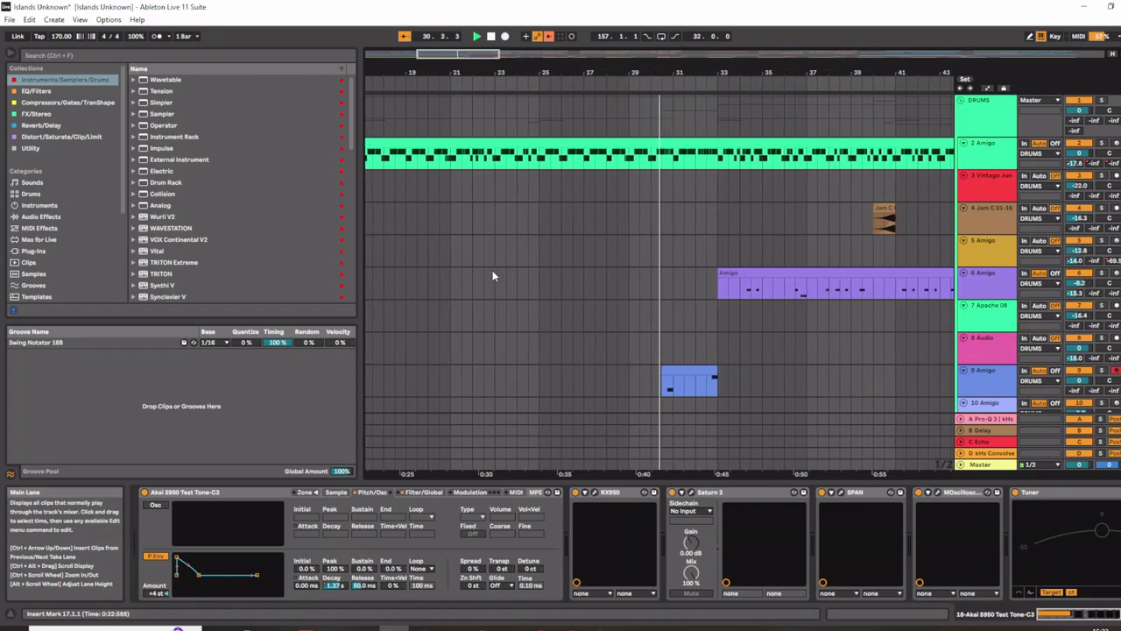
# - Examine the clips on the drum, bass, music and effects tracks while the arrangement plays
pyautogui.scroll(-3, 492, 270)
pyautogui.scroll(-10, 493, 275)
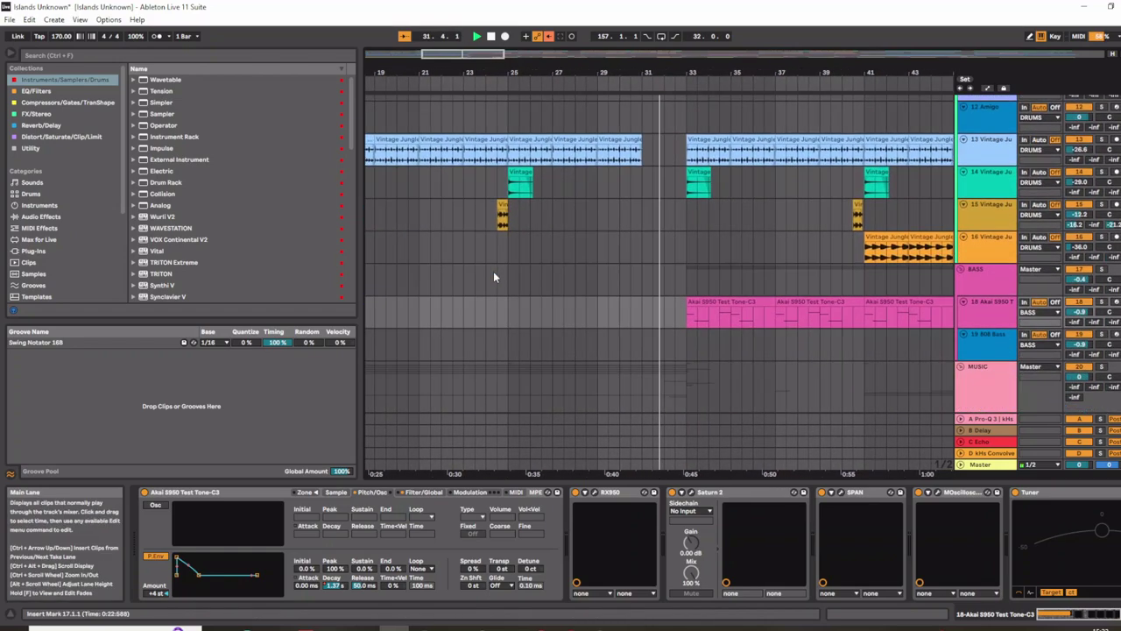
pyautogui.scroll(-8, 493, 276)
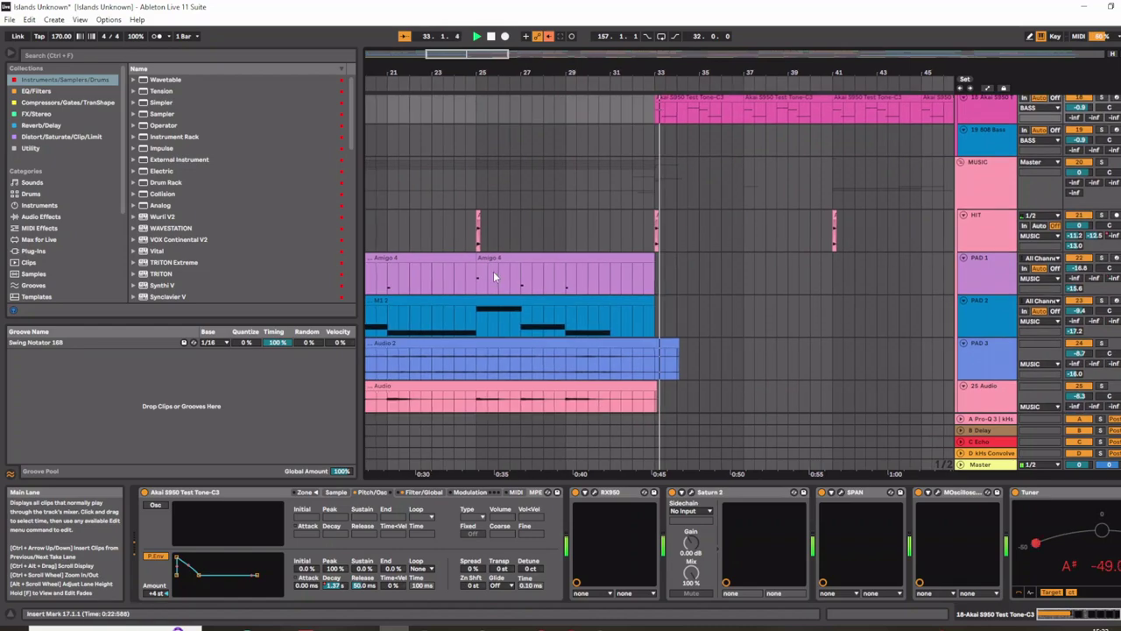
pyautogui.scroll(-9, 493, 276)
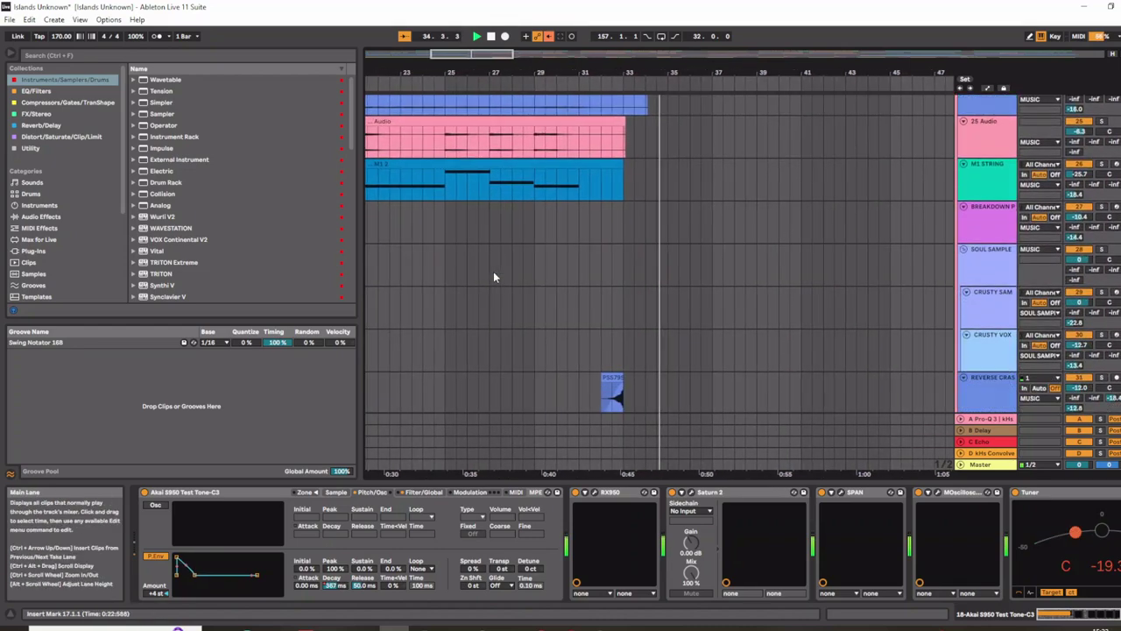
pyautogui.scroll(-7, 493, 277)
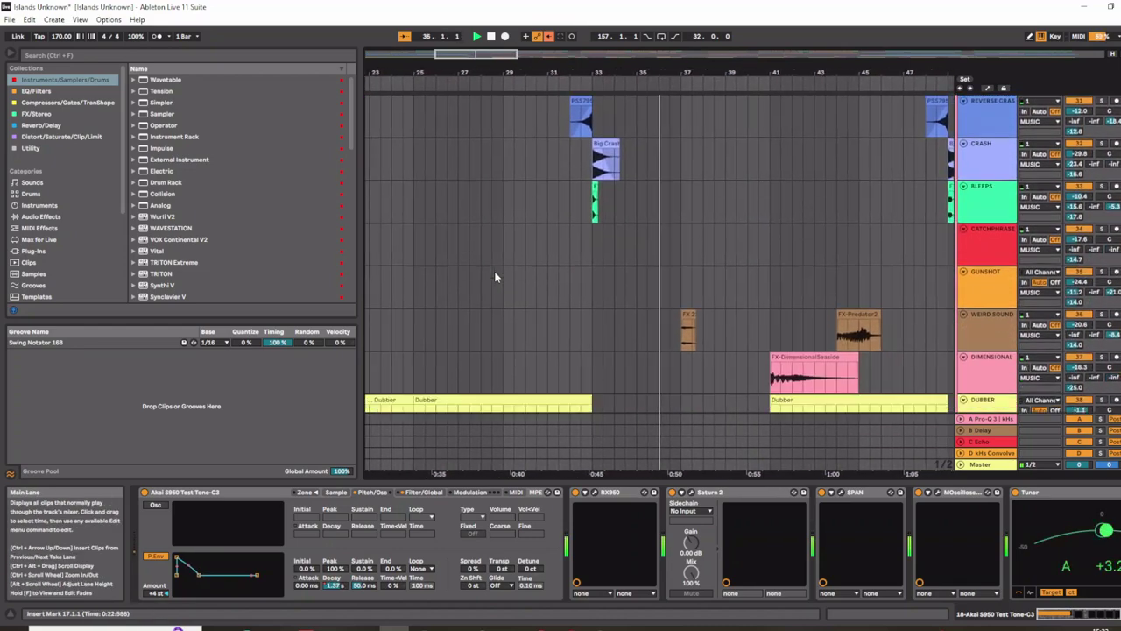
pyautogui.scroll(-2, 494, 277)
pyautogui.scroll(5, 494, 277)
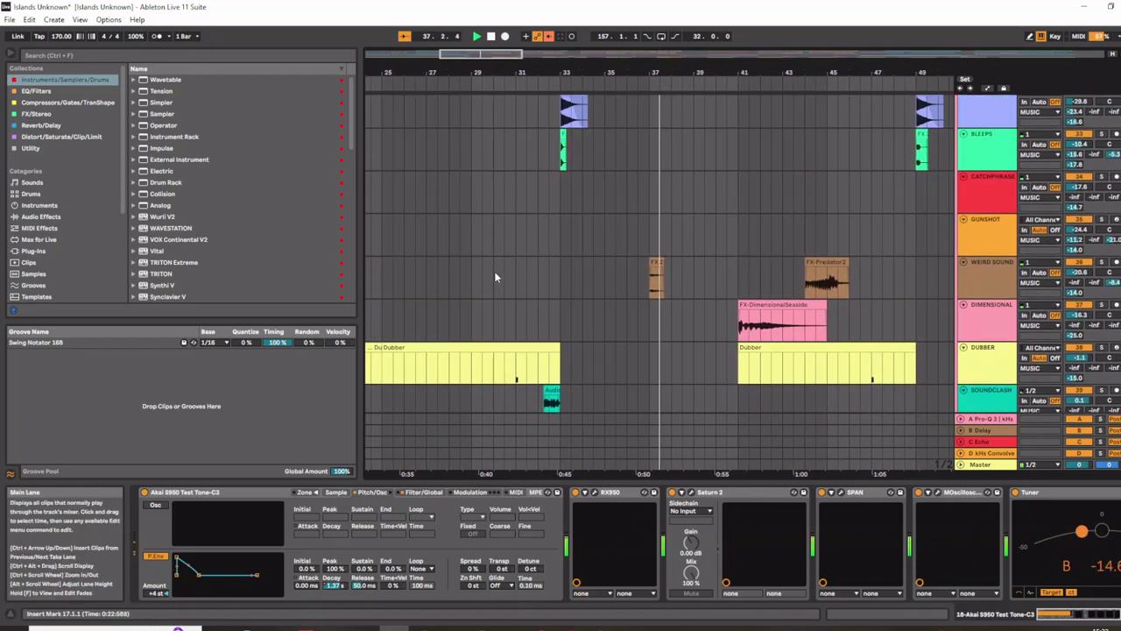
pyautogui.scroll(10, 494, 277)
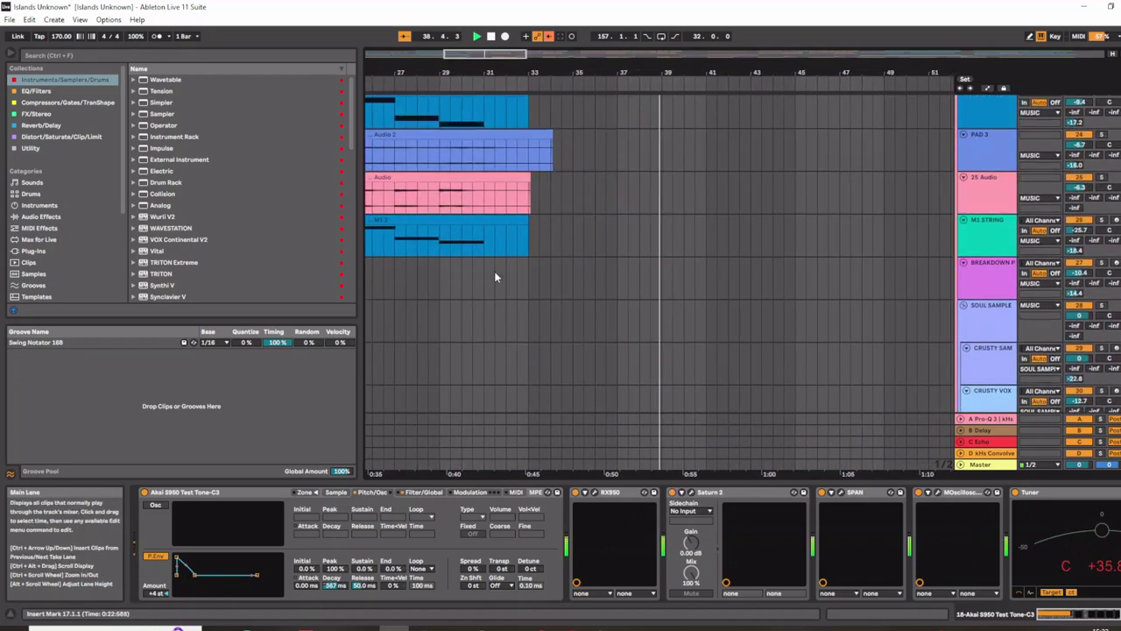
pyautogui.scroll(10, 494, 271)
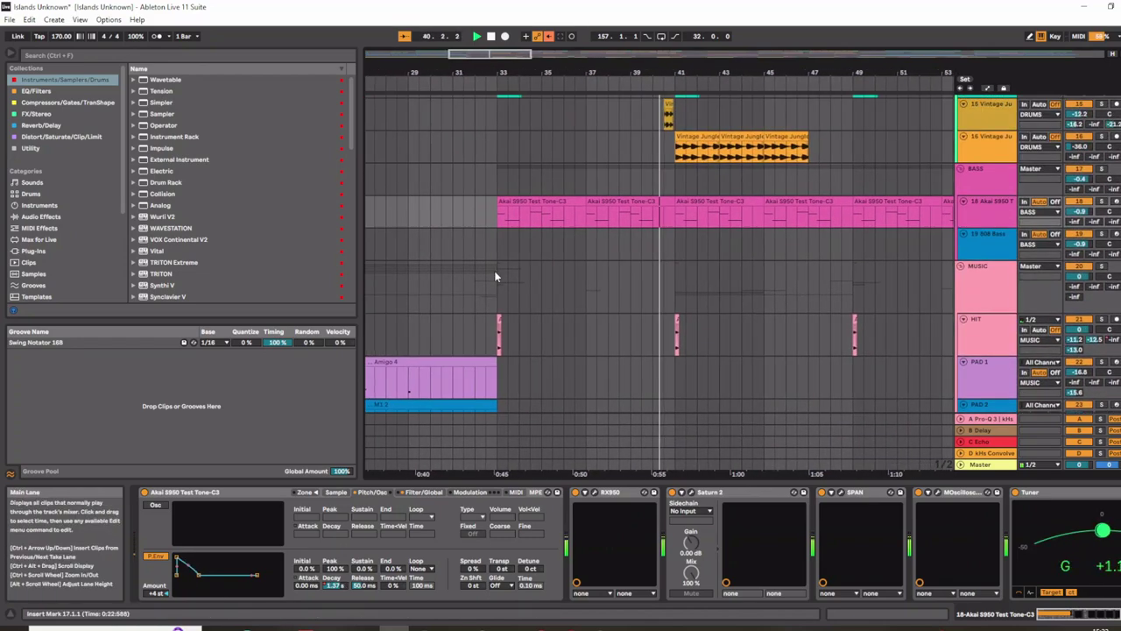
pyautogui.scroll(5, 494, 273)
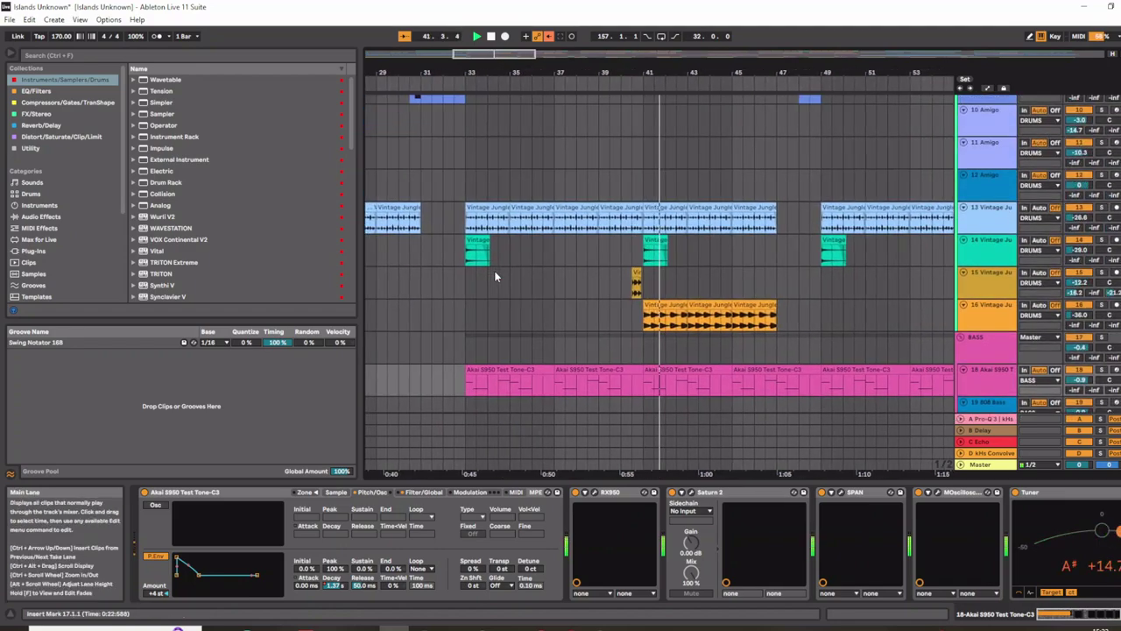
pyautogui.scroll(8, 494, 274)
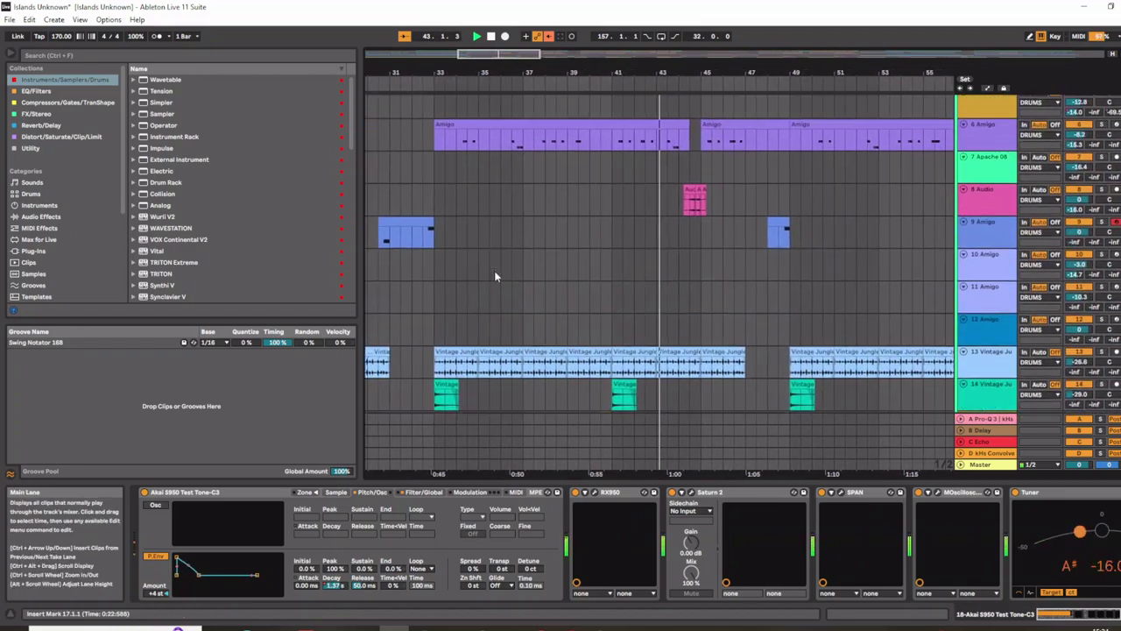
pyautogui.scroll(4, 494, 275)
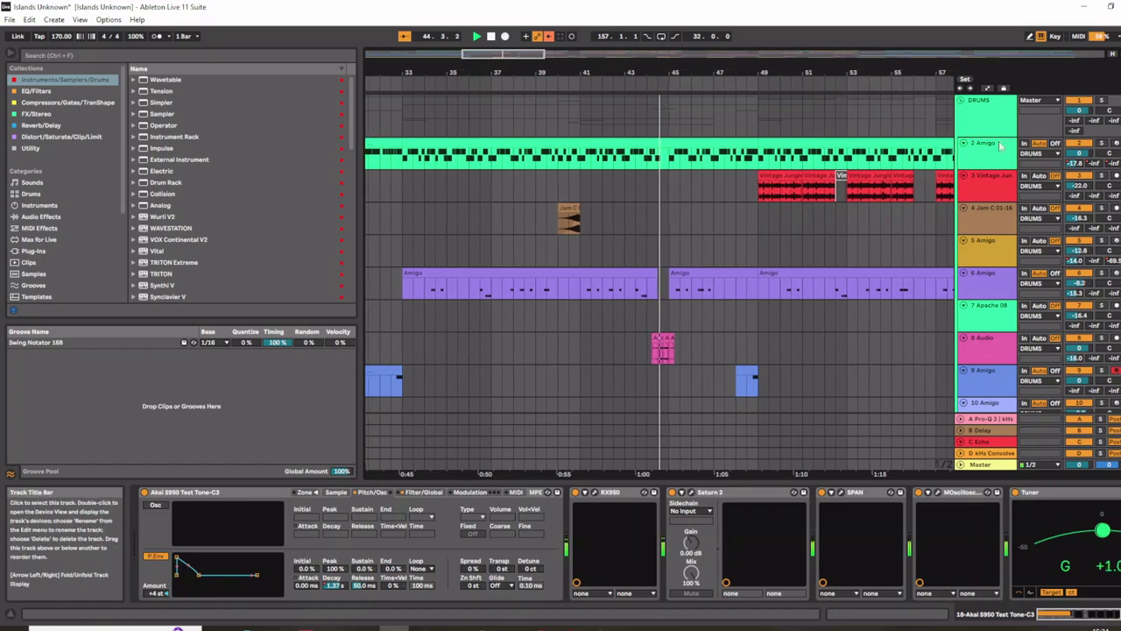
# - Show the device chain of the 2 Amigo track and listen to the arrangement up to bar 71
pyautogui.click(990, 163)
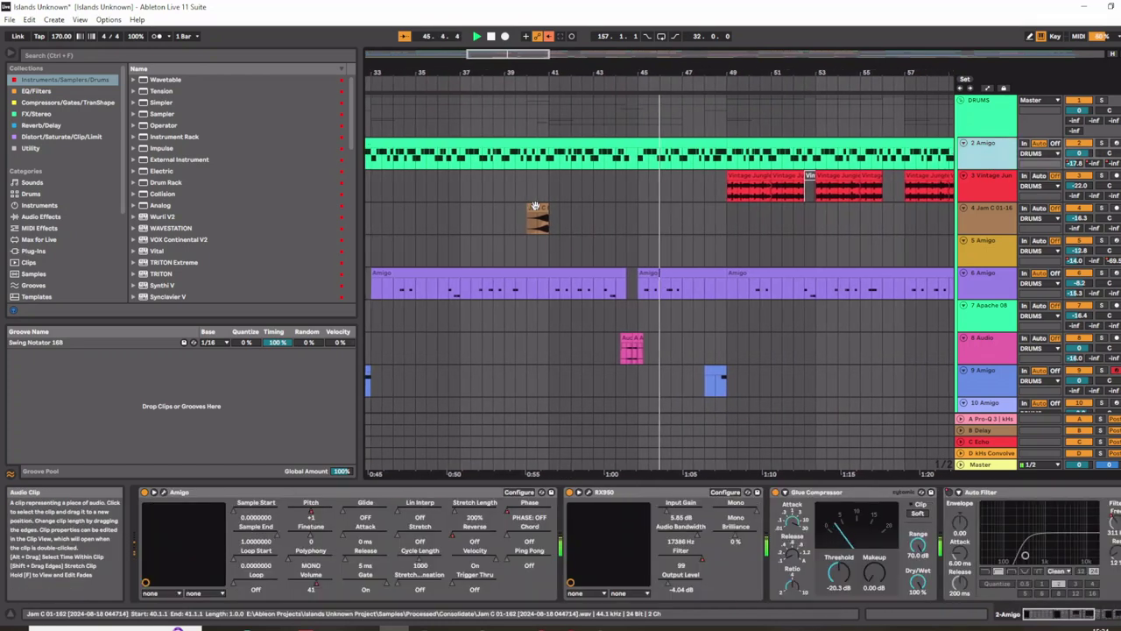
pyautogui.scroll(-1, 537, 210)
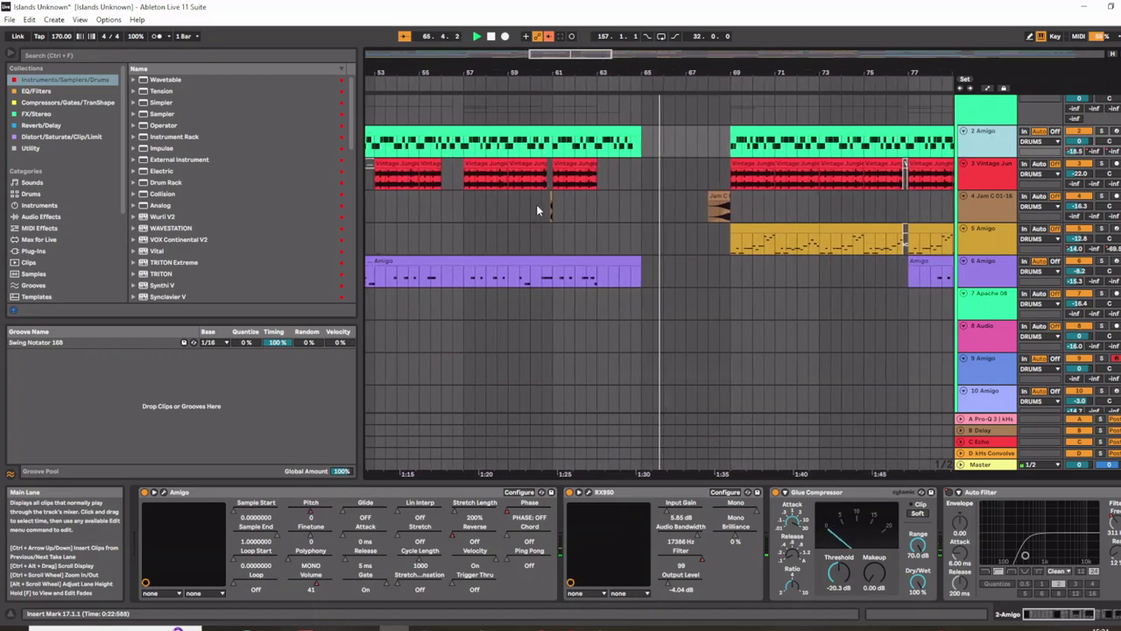
pyautogui.scroll(-1, 537, 206)
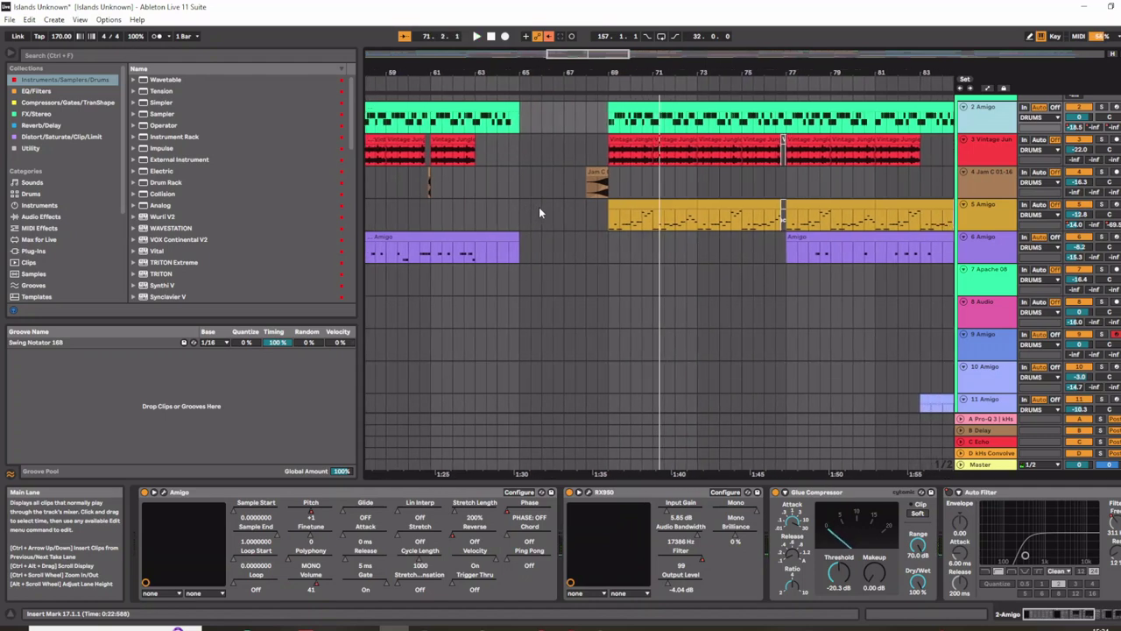
# - Zoom out to the whole arrangement and look over the layout of the drum and bass tracks
pyautogui.scroll(-8, 441, 256)
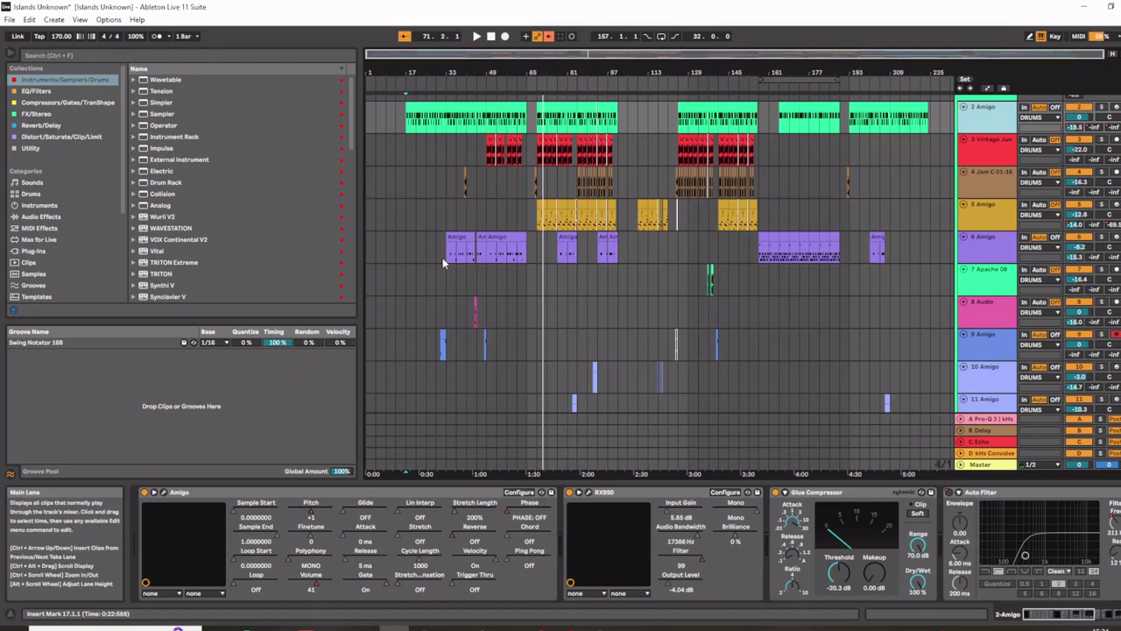
pyautogui.scroll(1, 442, 258)
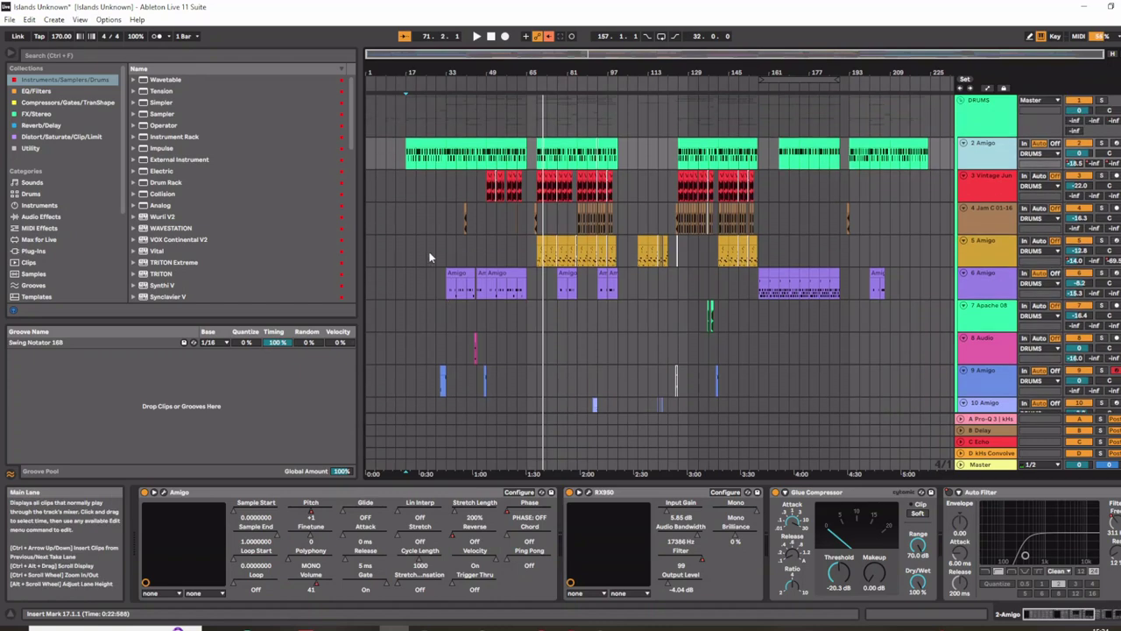
pyautogui.scroll(-5, 429, 256)
pyautogui.scroll(-5, 426, 258)
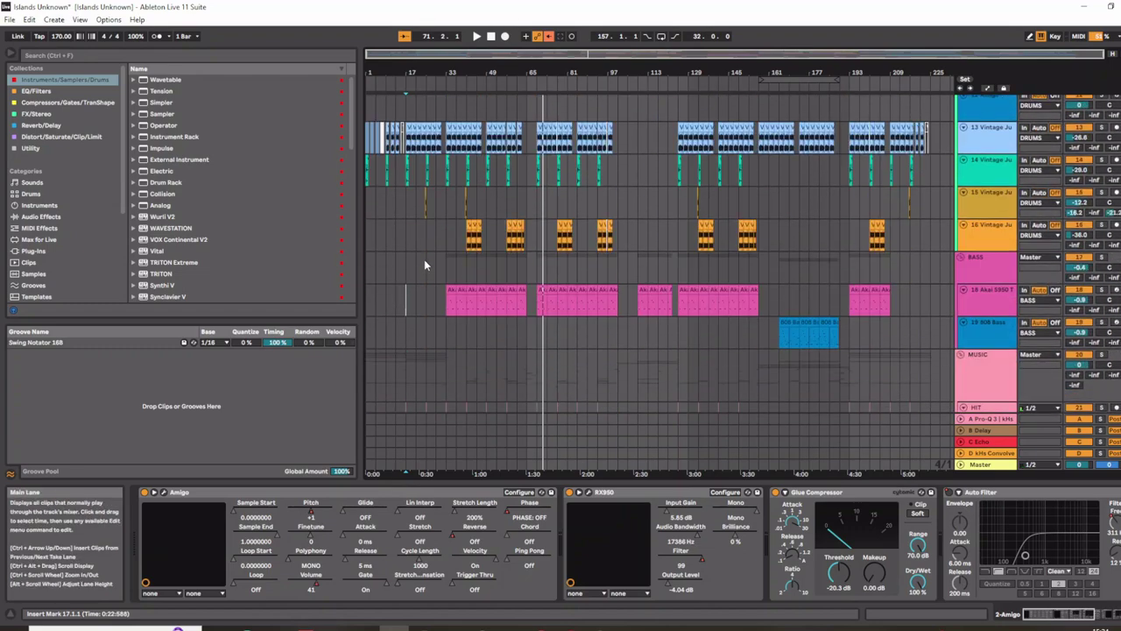
pyautogui.scroll(4, 423, 259)
pyautogui.scroll(7, 422, 261)
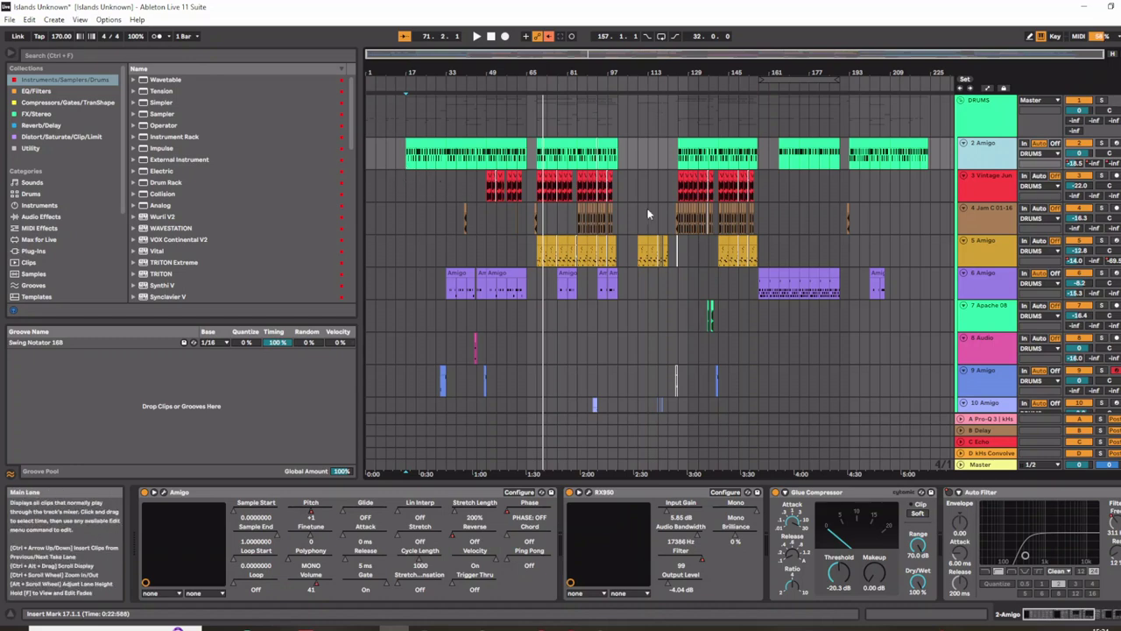
# - Solo the 2 Amigo track and listen to its drum pattern from bar 17
pyautogui.click(408, 161)
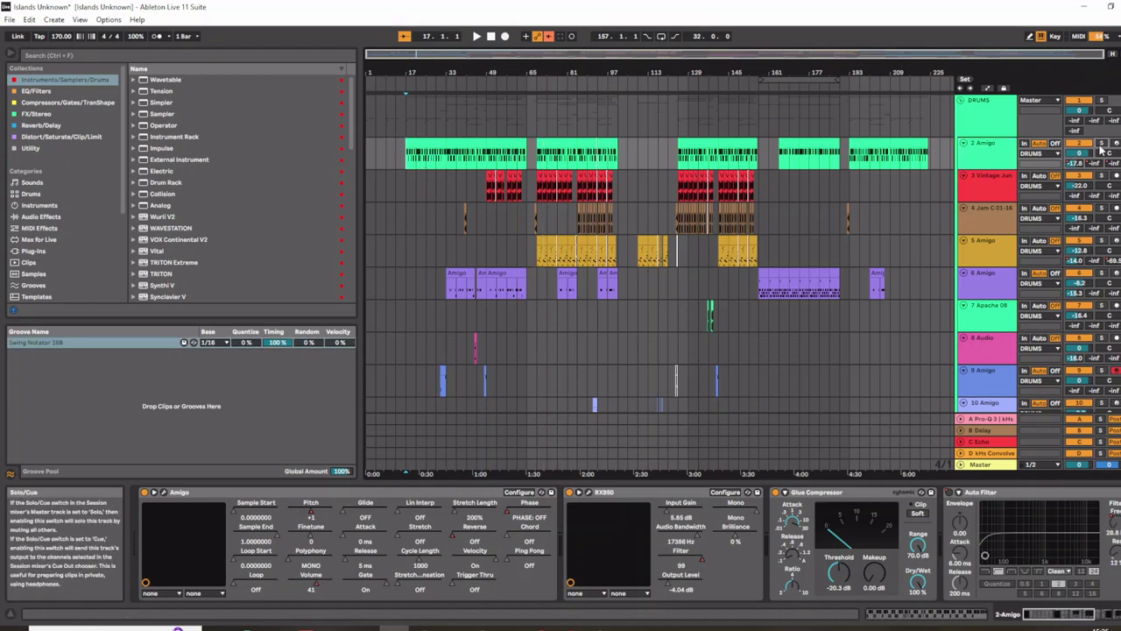
pyautogui.press('space')
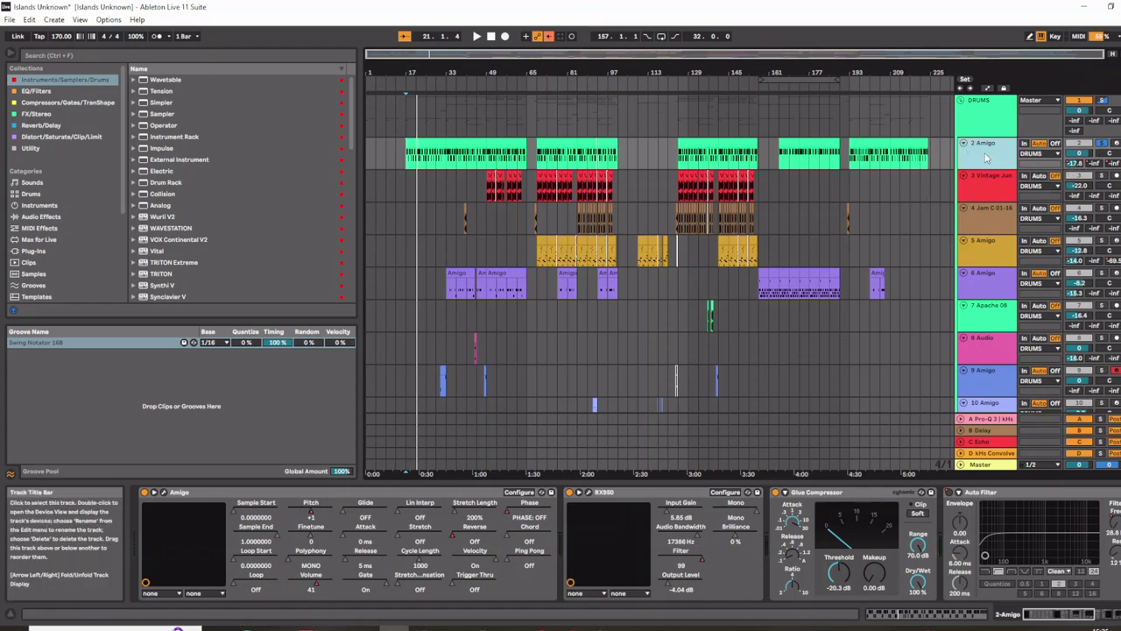
# - Inspect the XG2 DRUMS sample in the Amigo sampler window of the 2 Amigo track, then close the window
pyautogui.click(164, 493)
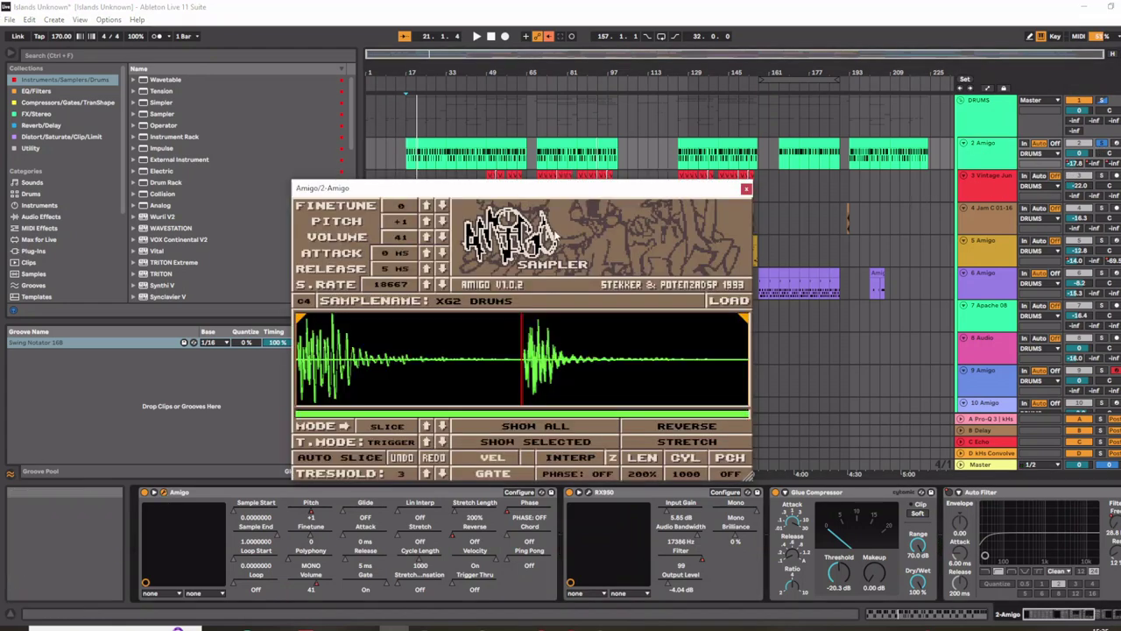
pyautogui.moveTo(432, 190); pyautogui.dragTo(476, 132)
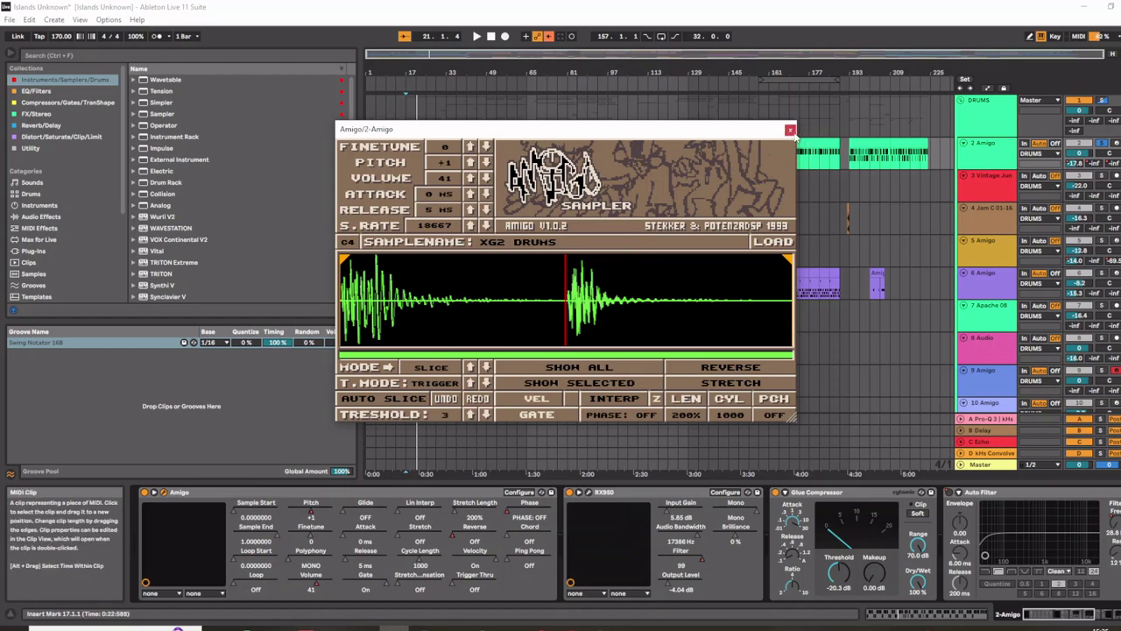
pyautogui.click(790, 132)
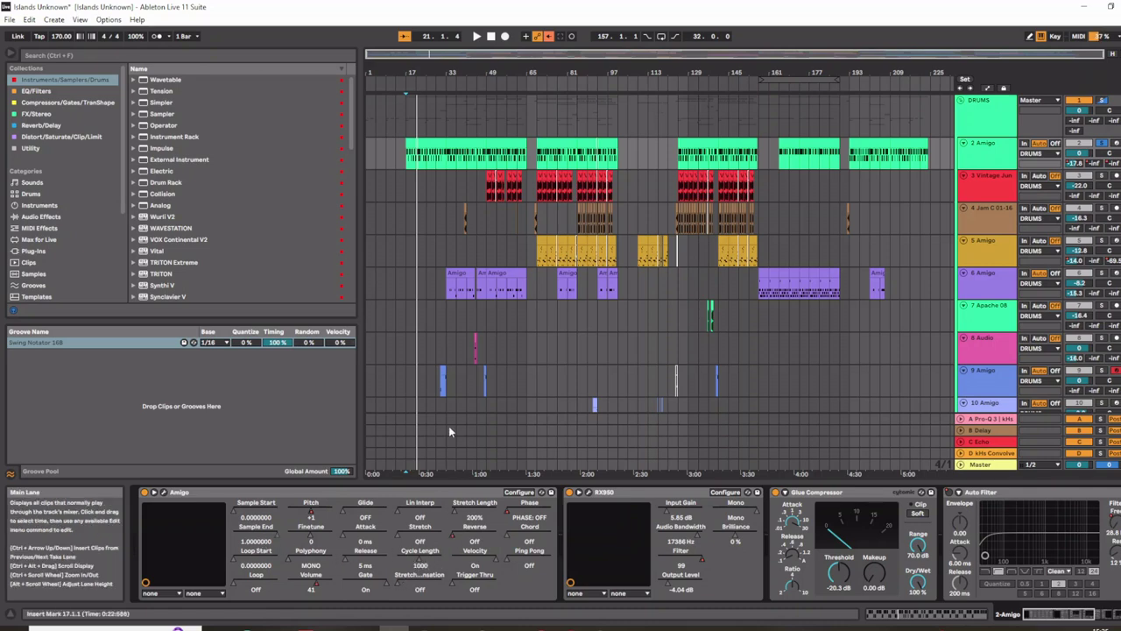
# - Reopen the Amigo sampler, arm the 2 Amigo track so its slices can be played live, and close the sampler
pyautogui.click(164, 493)
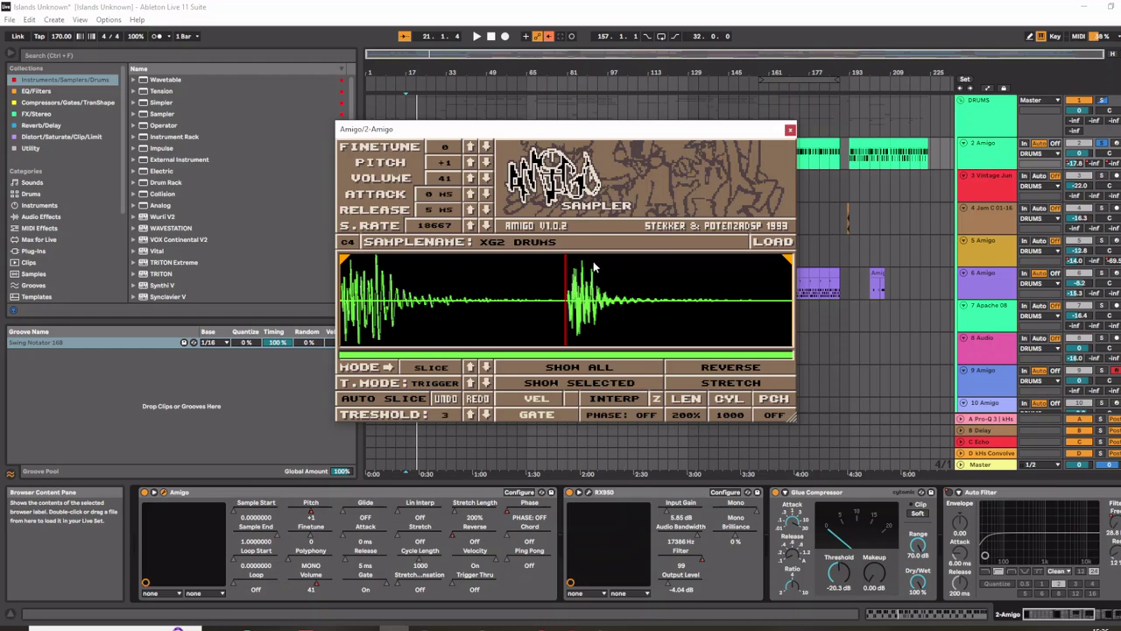
pyautogui.click(1116, 144)
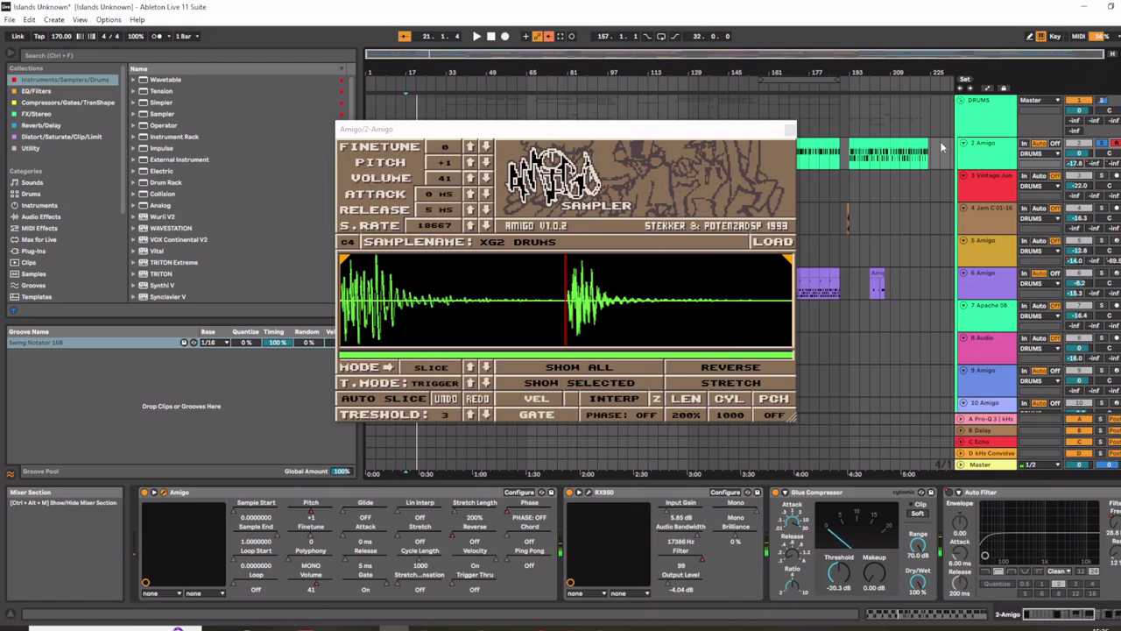
pyautogui.click(790, 130)
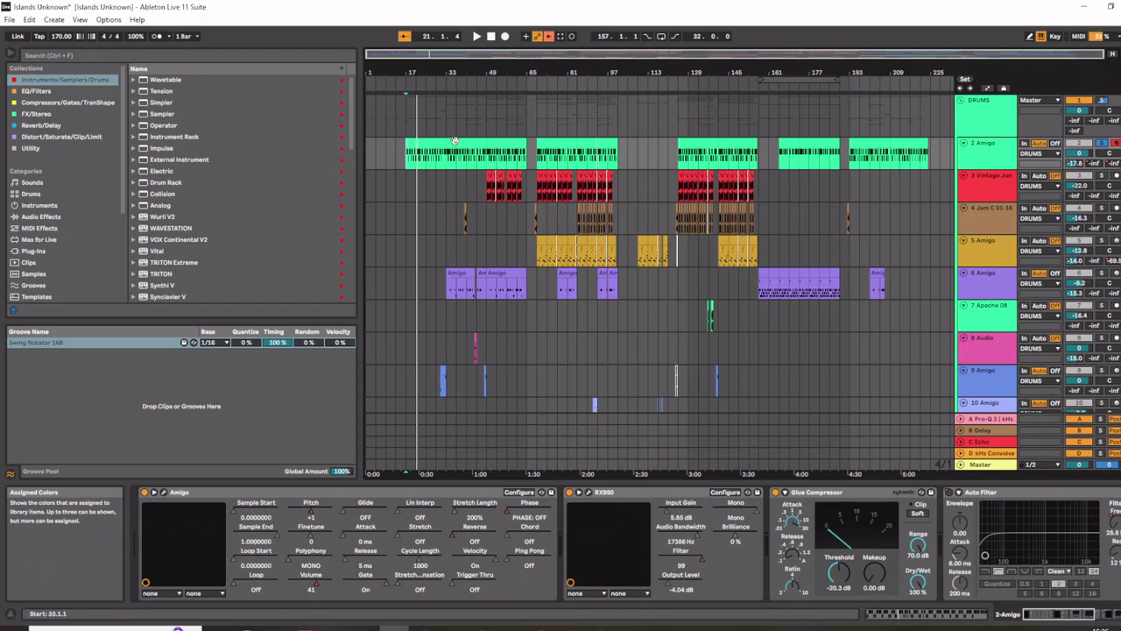
# - Open the first MIDI clip on the 2 Amigo track for note editing and set its grid to a fixed 1/16
pyautogui.doubleClick(419, 143)
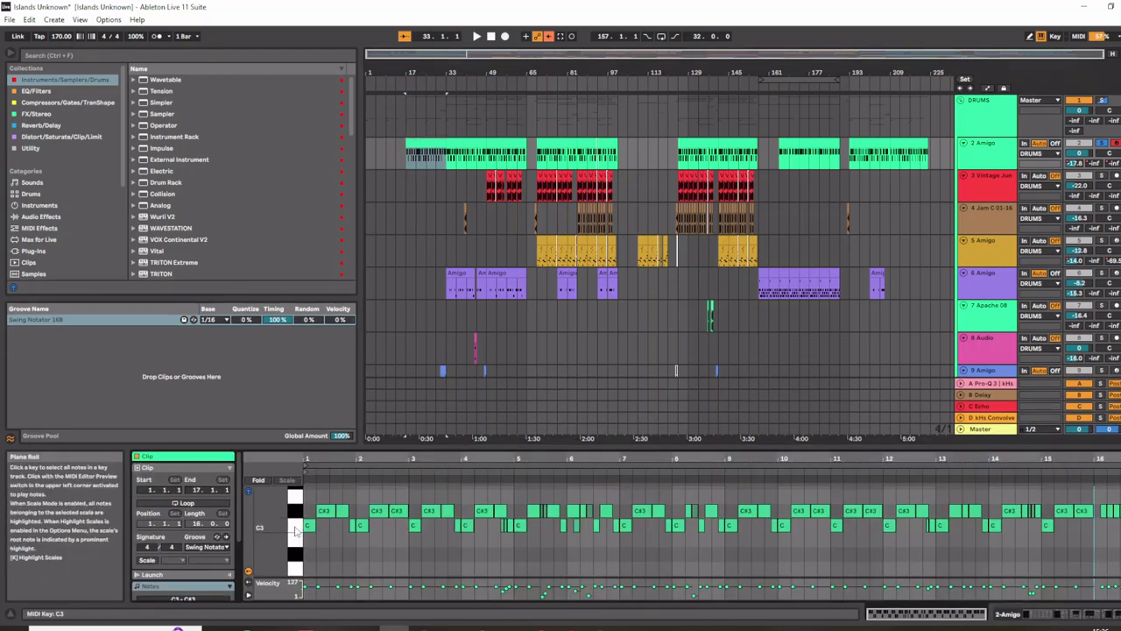
pyautogui.scroll(3, 305, 531)
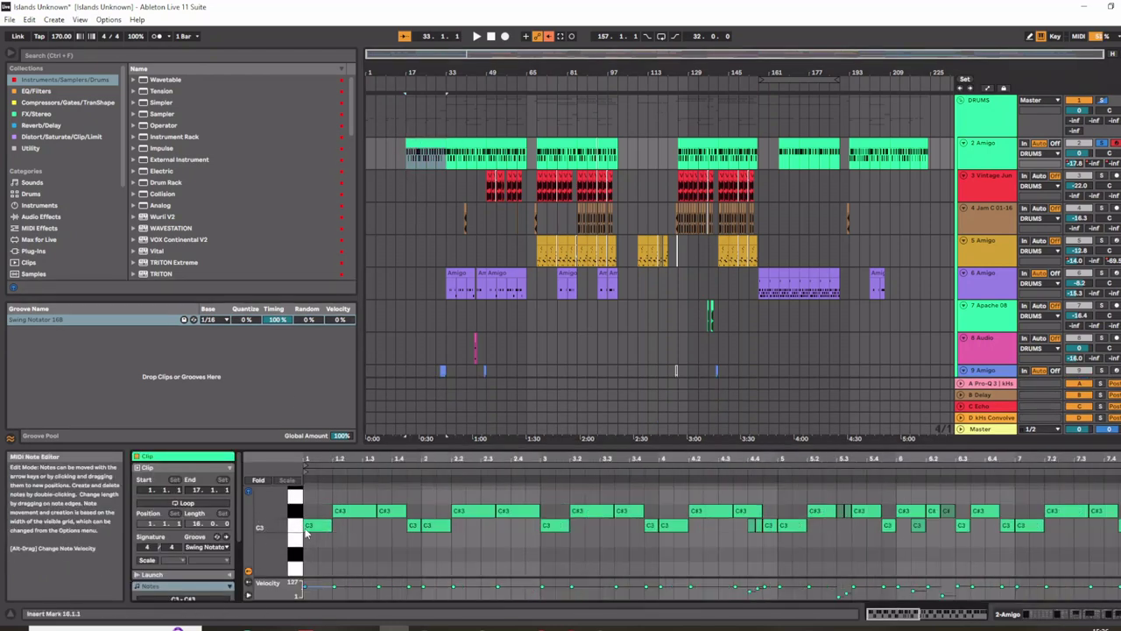
pyautogui.rightClick(362, 542)
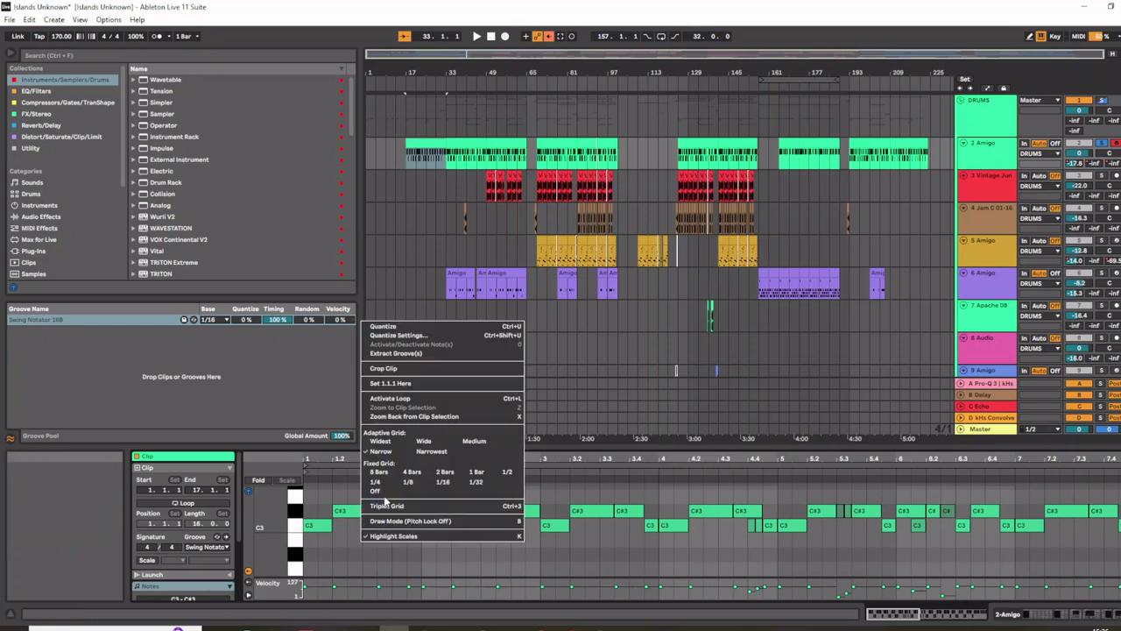
pyautogui.click(409, 483)
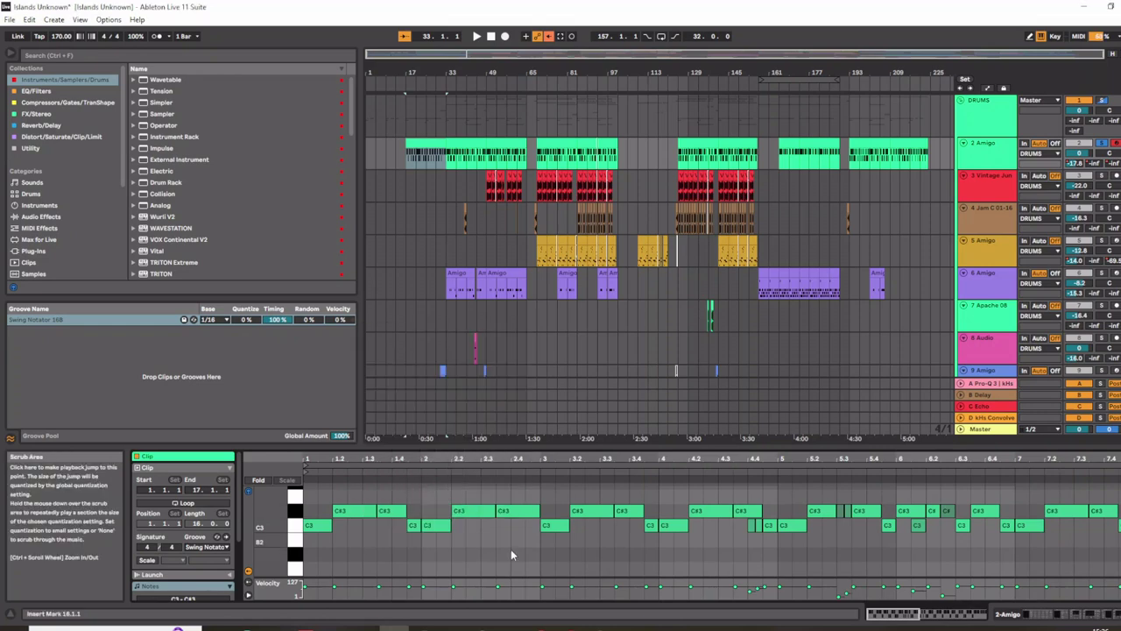
pyautogui.rightClick(371, 552)
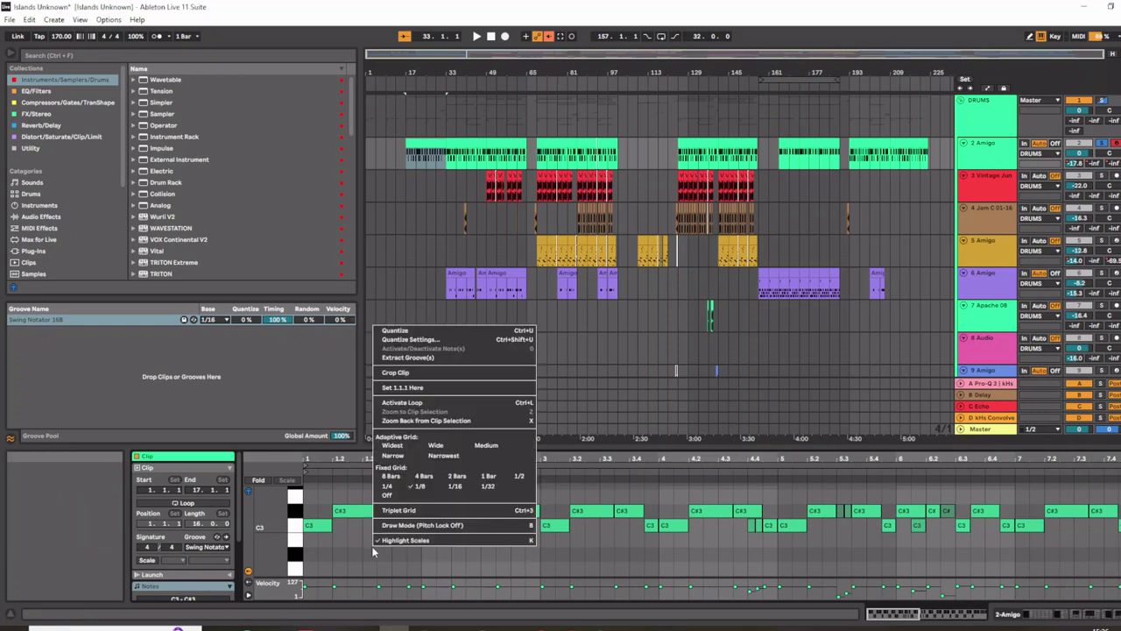
pyautogui.click(456, 487)
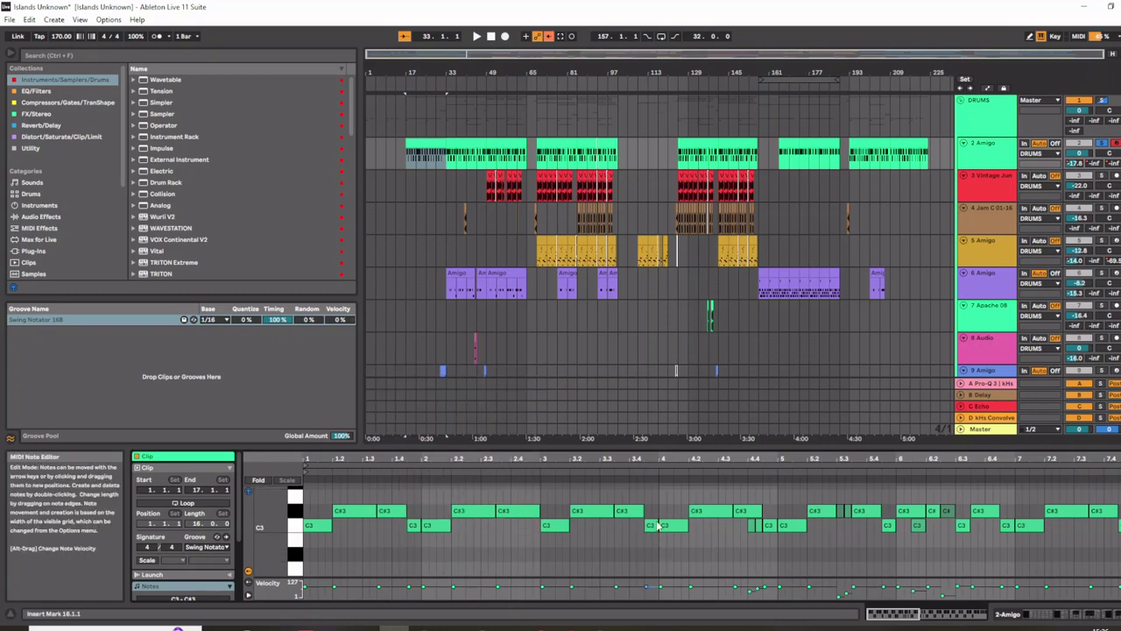
pyautogui.rightClick(399, 545)
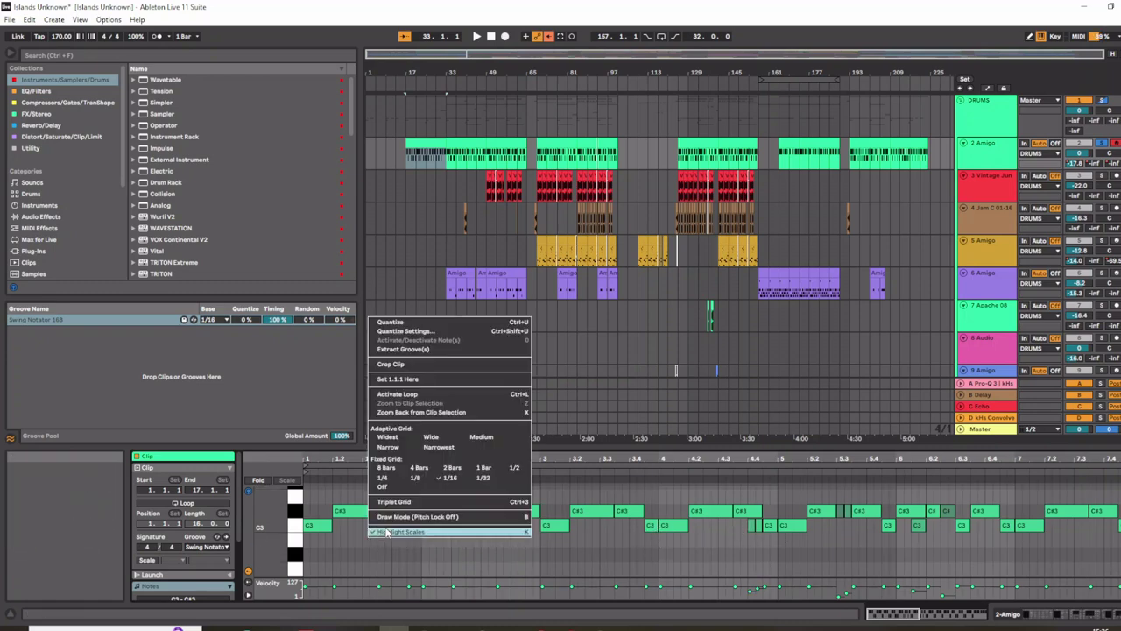
pyautogui.click(450, 480)
# - Play the opened clip from bar 17 and listen to its alternating C3 and C#3 notes
pyautogui.click(325, 527)
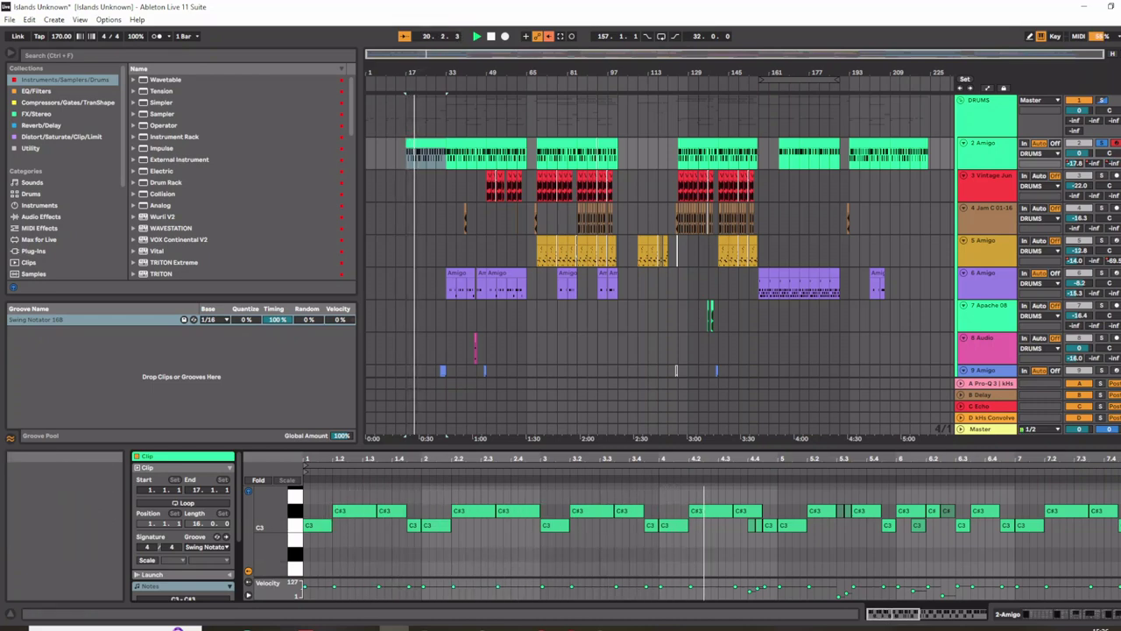
pyautogui.press('space')
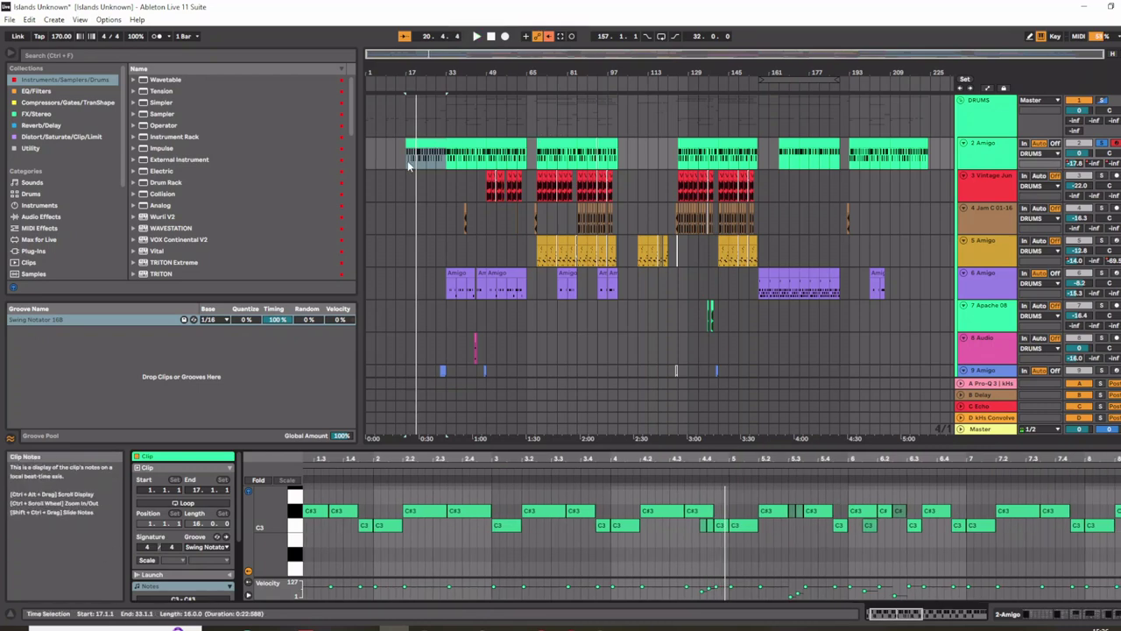
pyautogui.press('space')
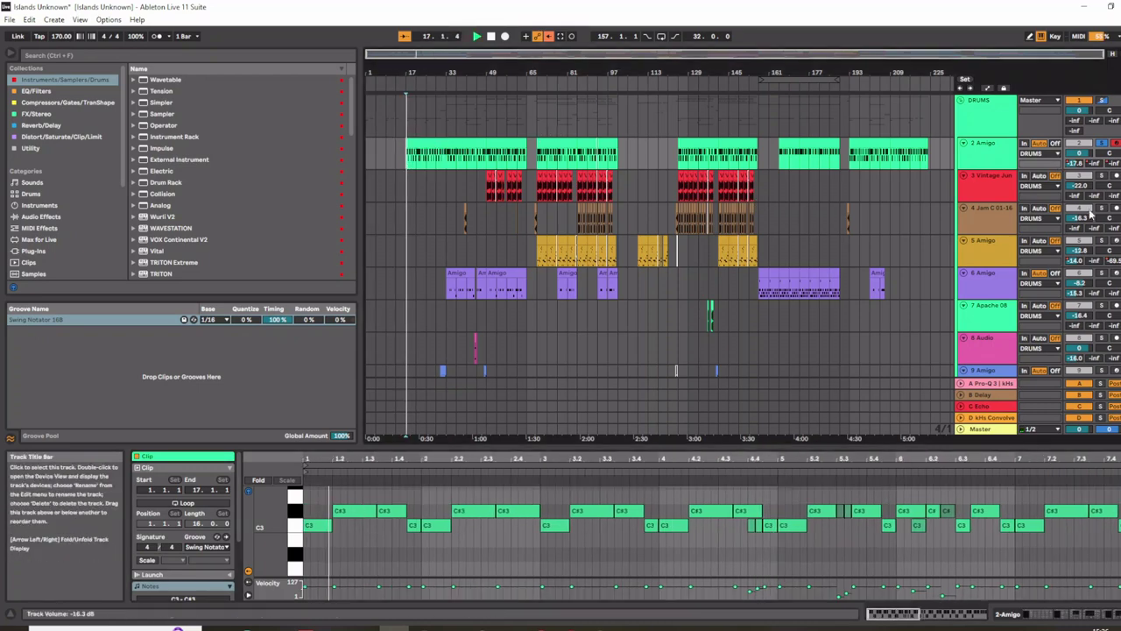
# - View the Echo device on the C Echo return track, and return to the 2 Amigo track's devices
pyautogui.click(983, 405)
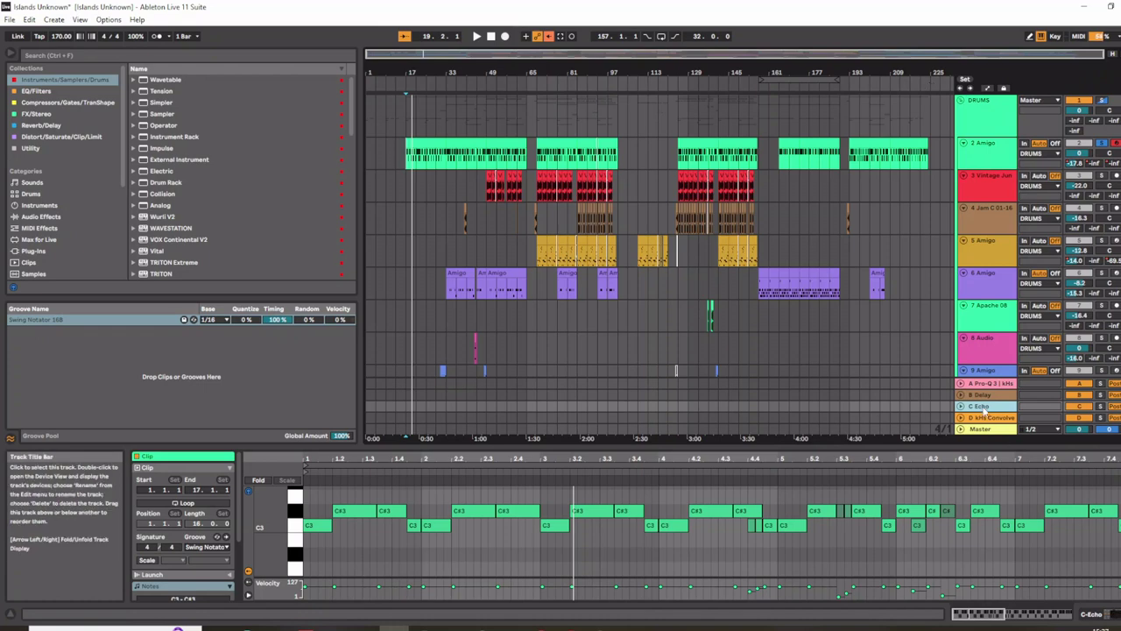
pyautogui.click(982, 407)
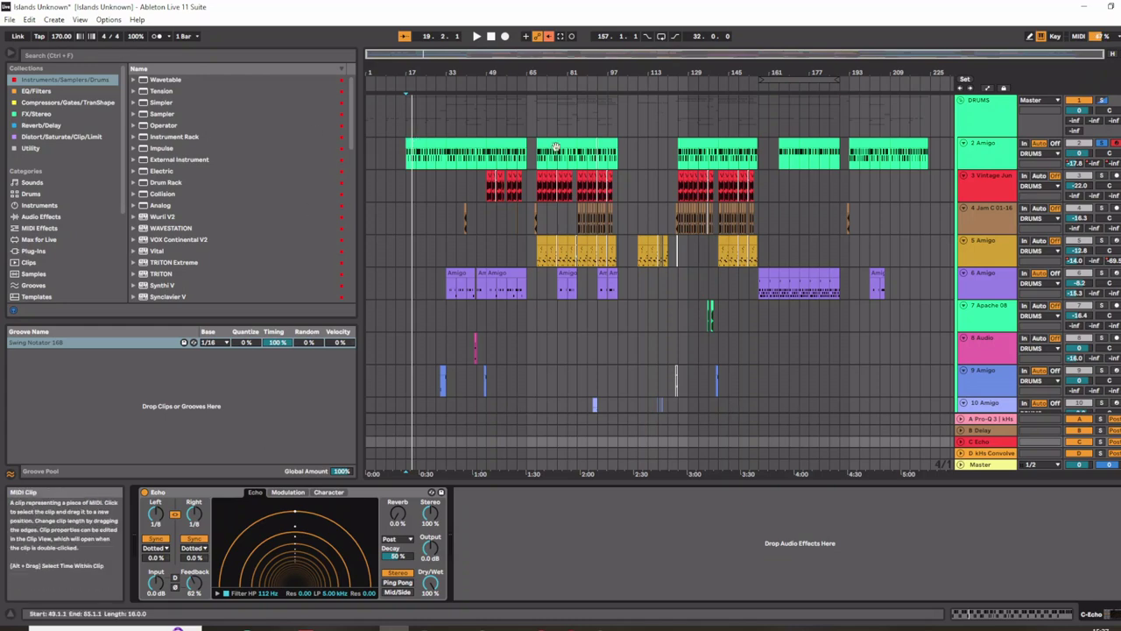
pyautogui.click(1000, 162)
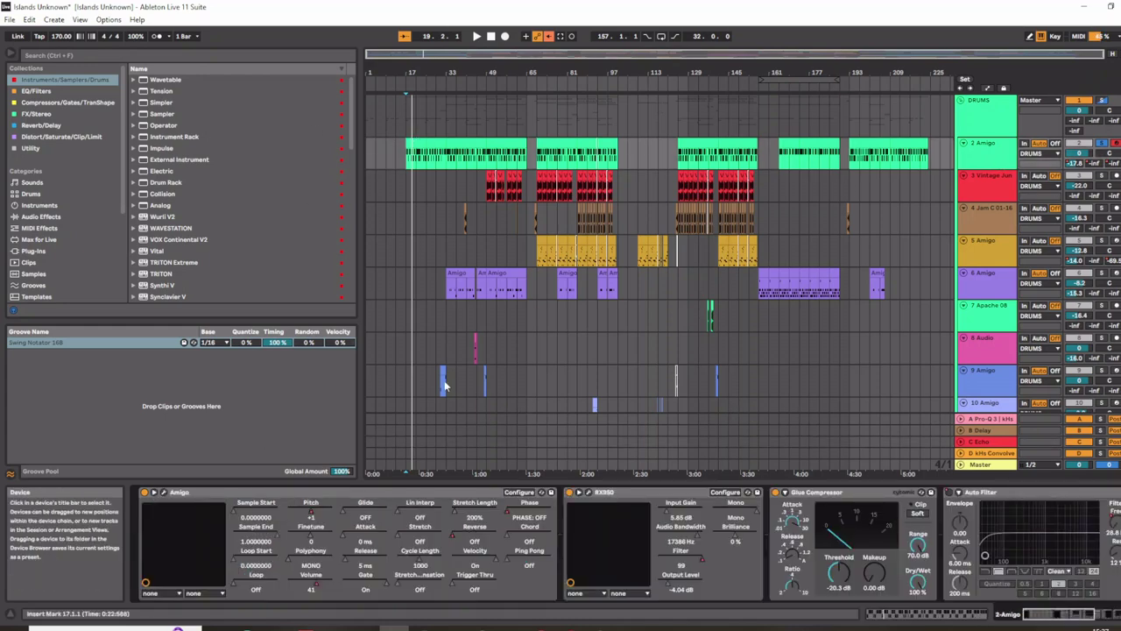
# - Check the C#3 note near bar 14 of the first 2 Amigo clip and inspect the slices in the Amigo sampler, then close the sampler
pyautogui.doubleClick(425, 149)
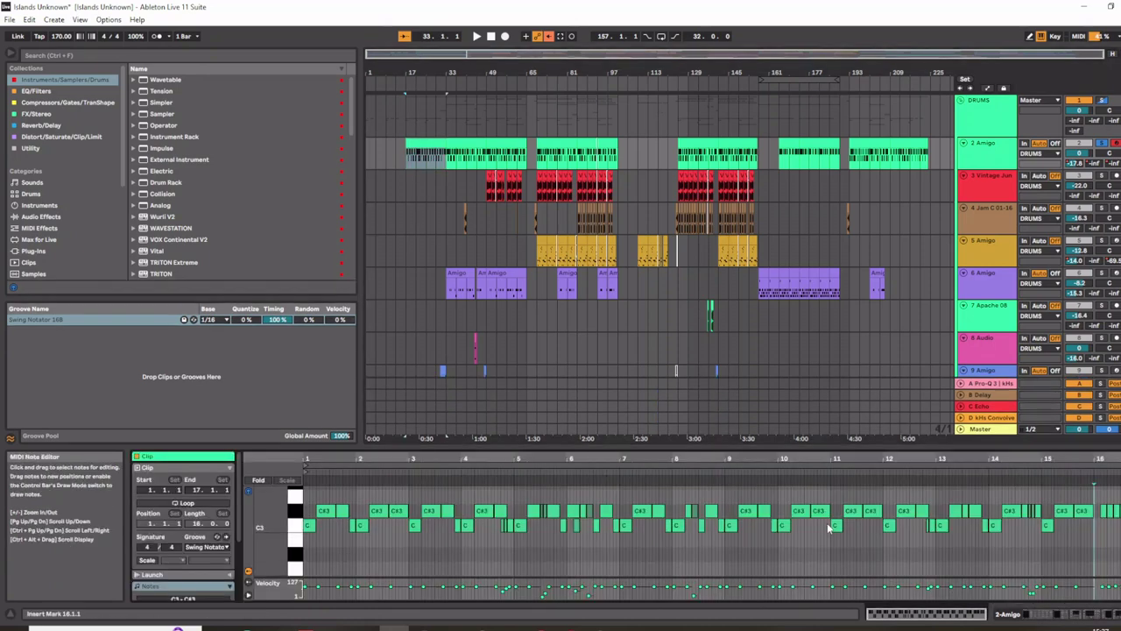
pyautogui.click(1034, 516)
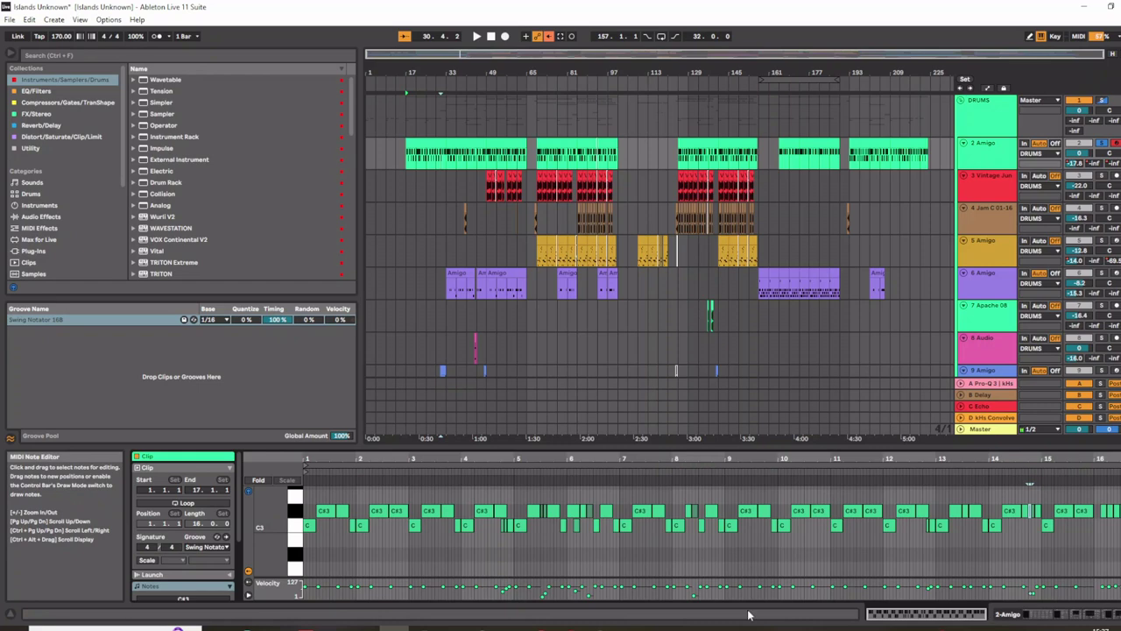
pyautogui.click(978, 155)
pyautogui.doubleClick(978, 154)
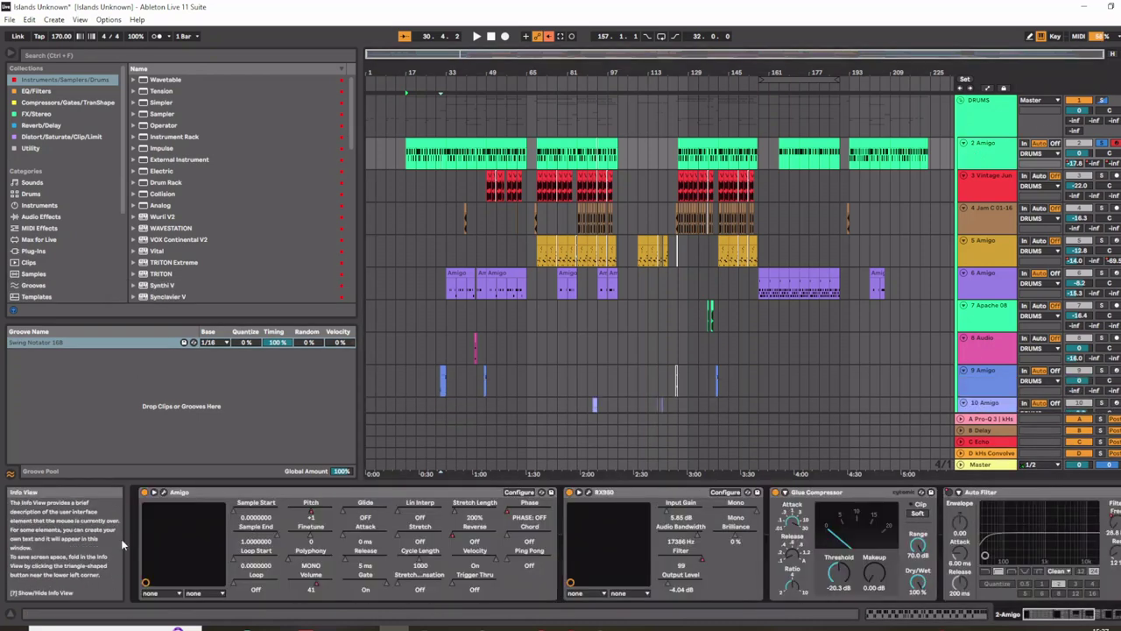
pyautogui.click(166, 491)
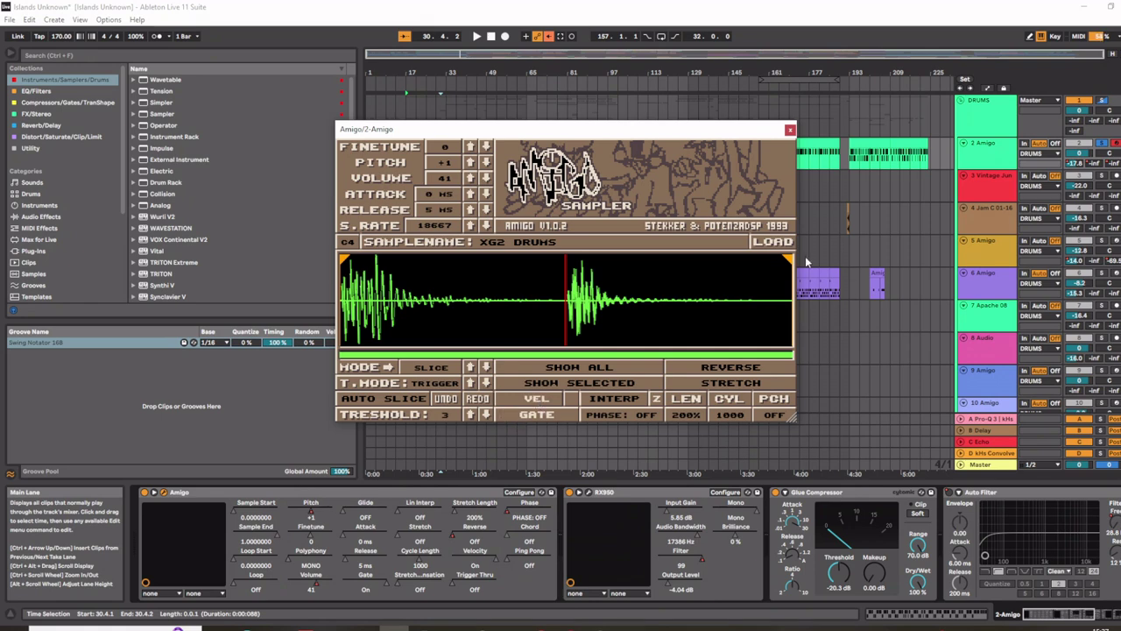
pyautogui.click(790, 130)
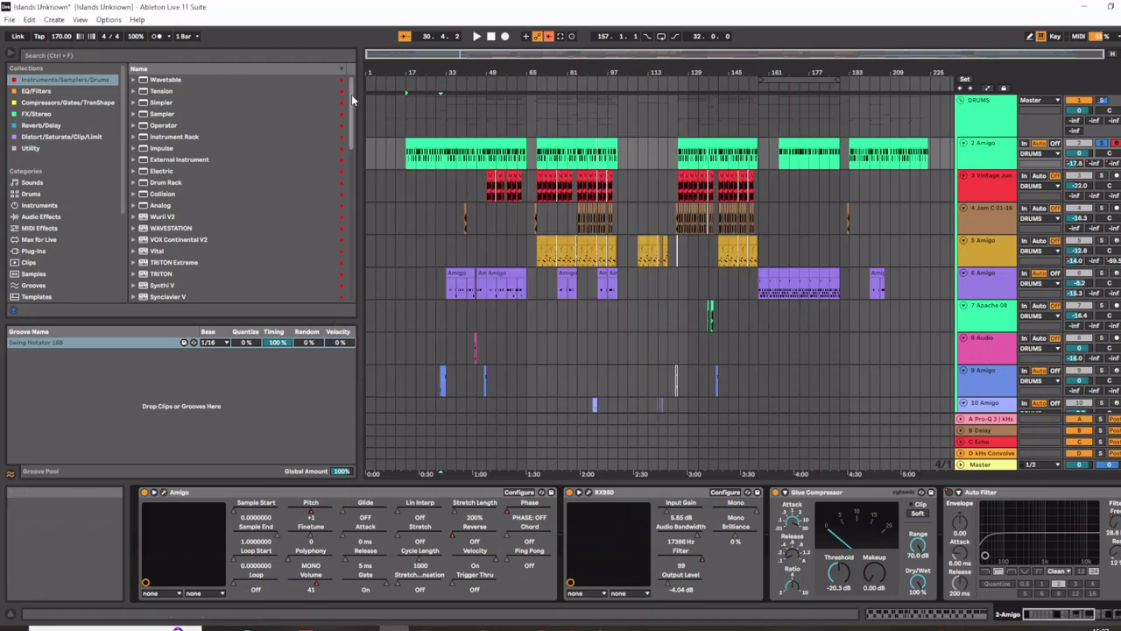
# - Play the first 2 Amigo clip from bar 17, and compare it with the clip starting at bar 33
pyautogui.doubleClick(418, 145)
pyautogui.press('space')
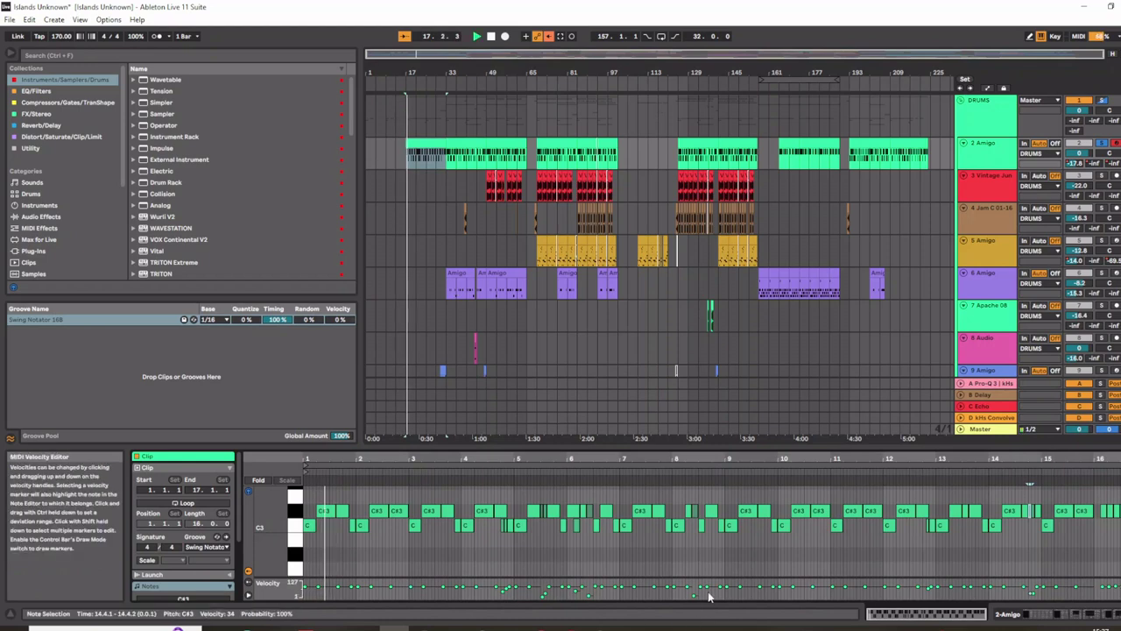
pyautogui.click(465, 145)
pyautogui.press('space')
# - Examine the fast C#3 repeats and their velocities in the bar 33 clip while listening to it play
pyautogui.scroll(-1, 438, 561)
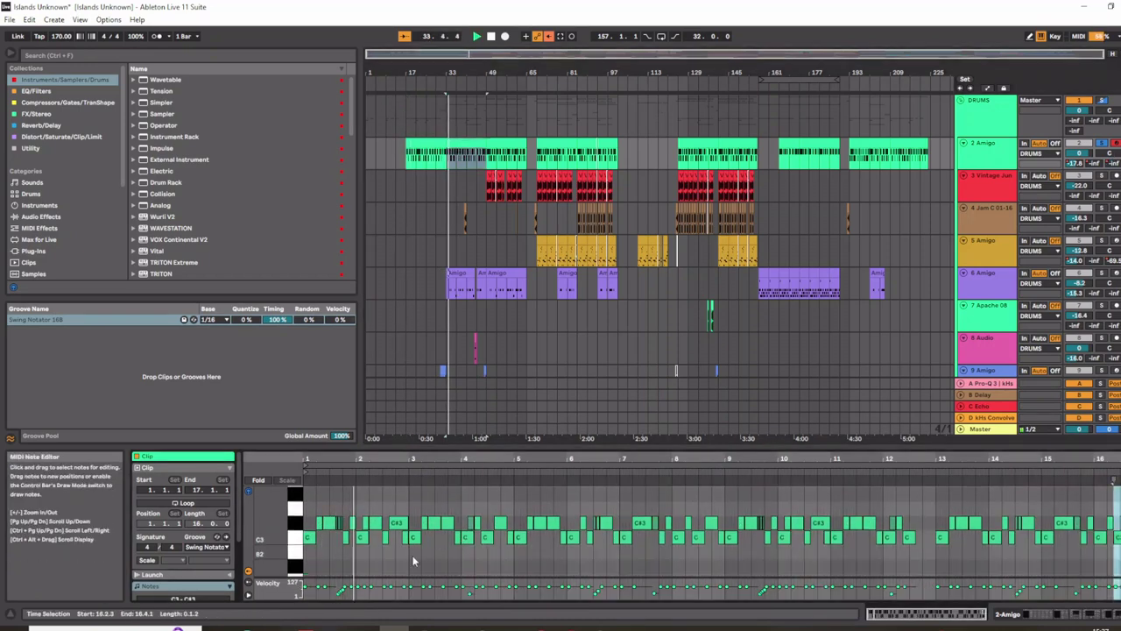
pyautogui.click(326, 551)
pyautogui.scroll(8, 444, 207)
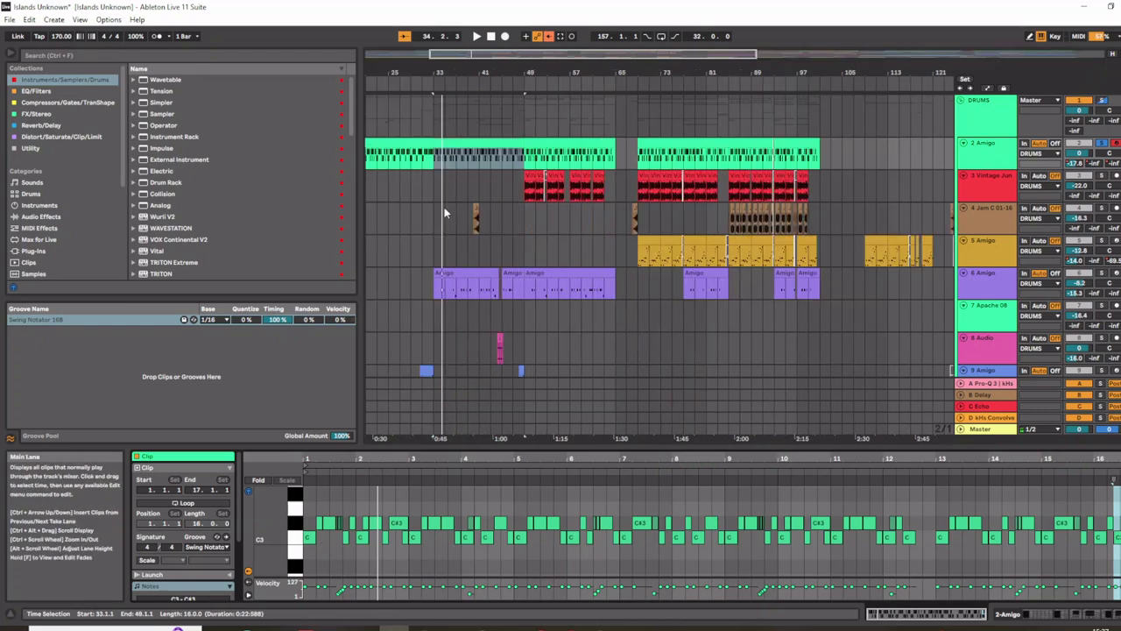
pyautogui.scroll(5, 333, 555)
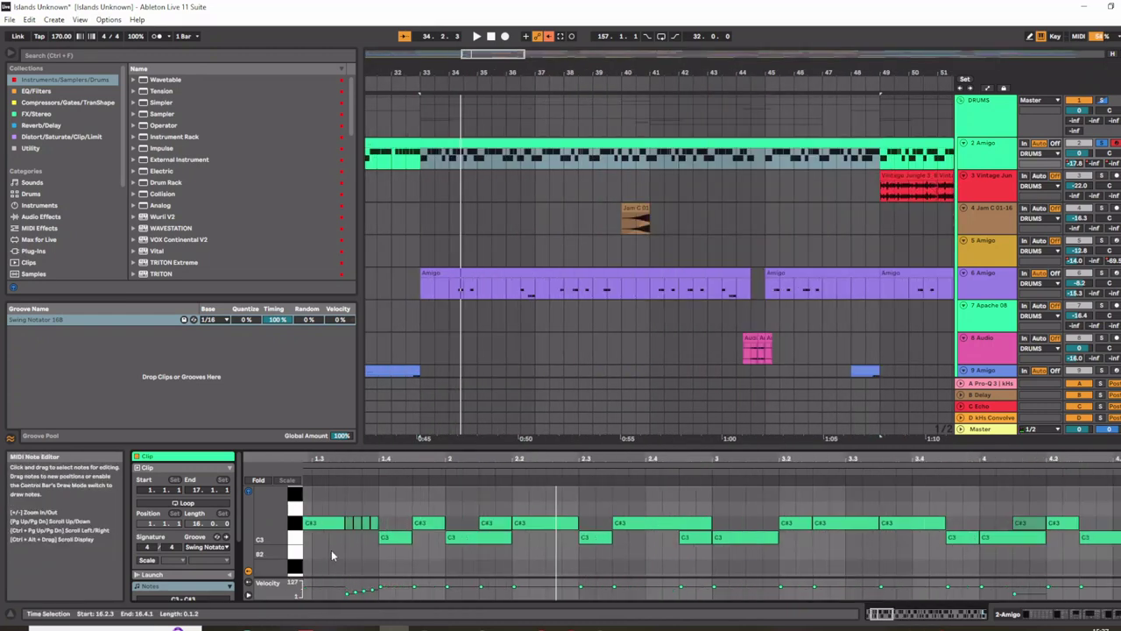
pyautogui.press('space')
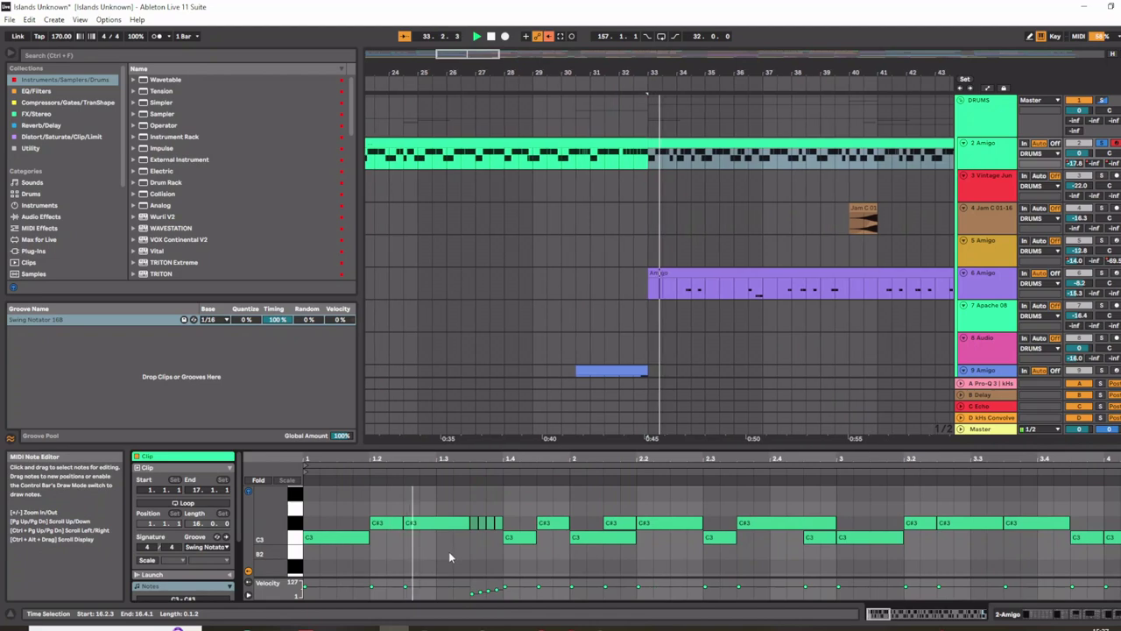
pyautogui.scroll(-2, 449, 551)
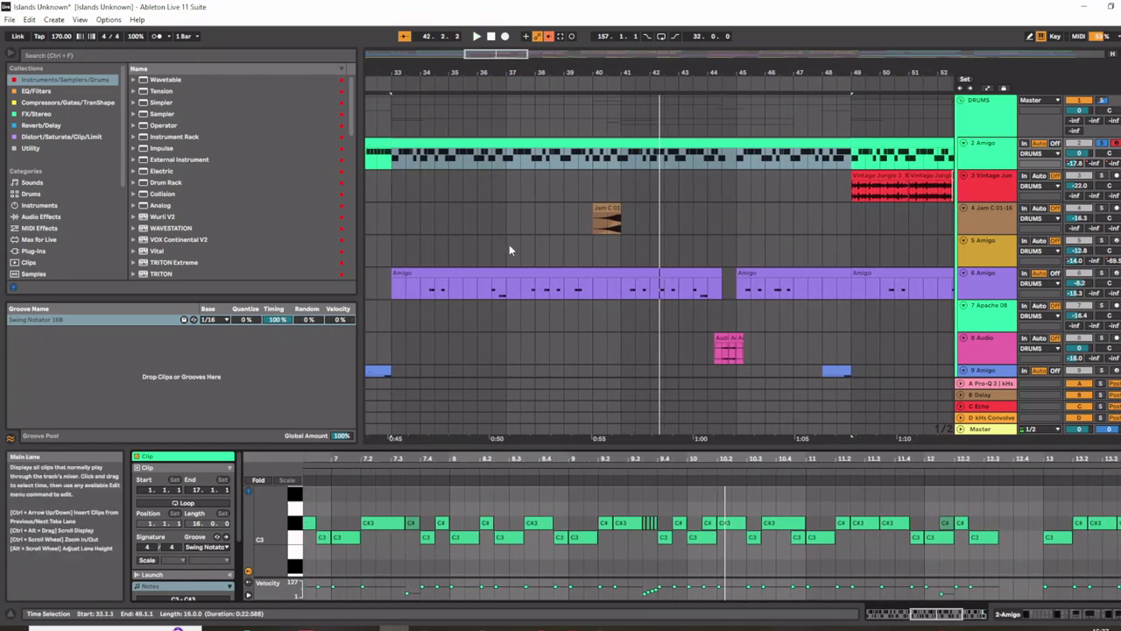
# - Open the RX950 converter on the 2 Amigo track, reposition its window, and examine its input gain, bandwidth and filter controls
pyautogui.scroll(-3, 513, 224)
pyautogui.doubleClick(983, 149)
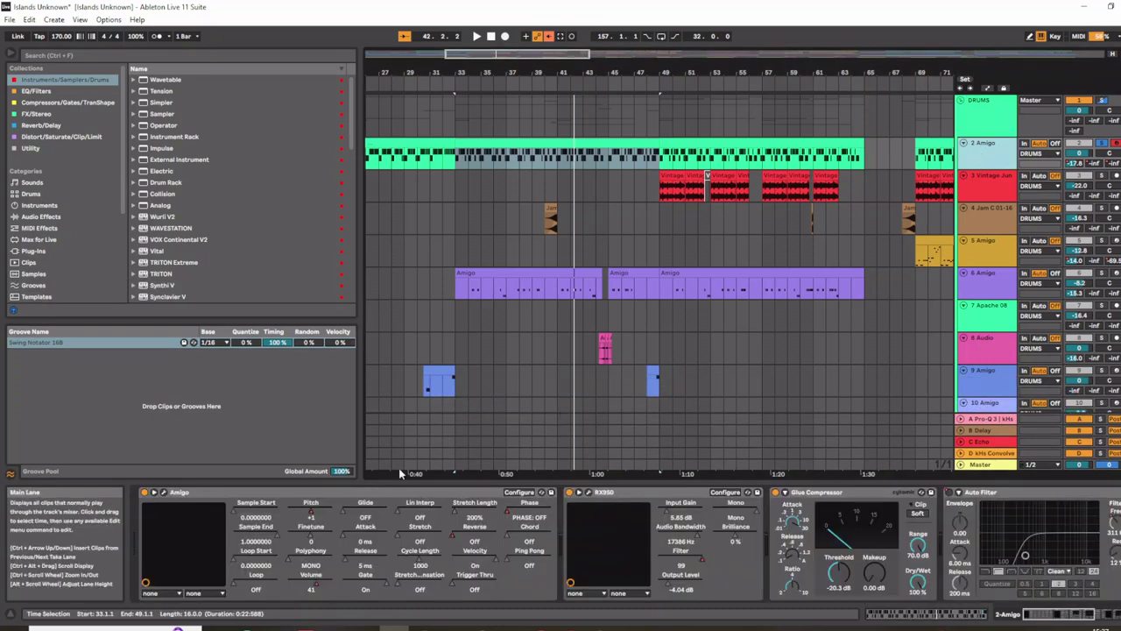
pyautogui.moveTo(1042, 615)
pyautogui.mouseDown()
pyautogui.moveTo(1078, 616)
pyautogui.moveTo(1032, 611)
pyautogui.mouseUp()
pyautogui.click(588, 493)
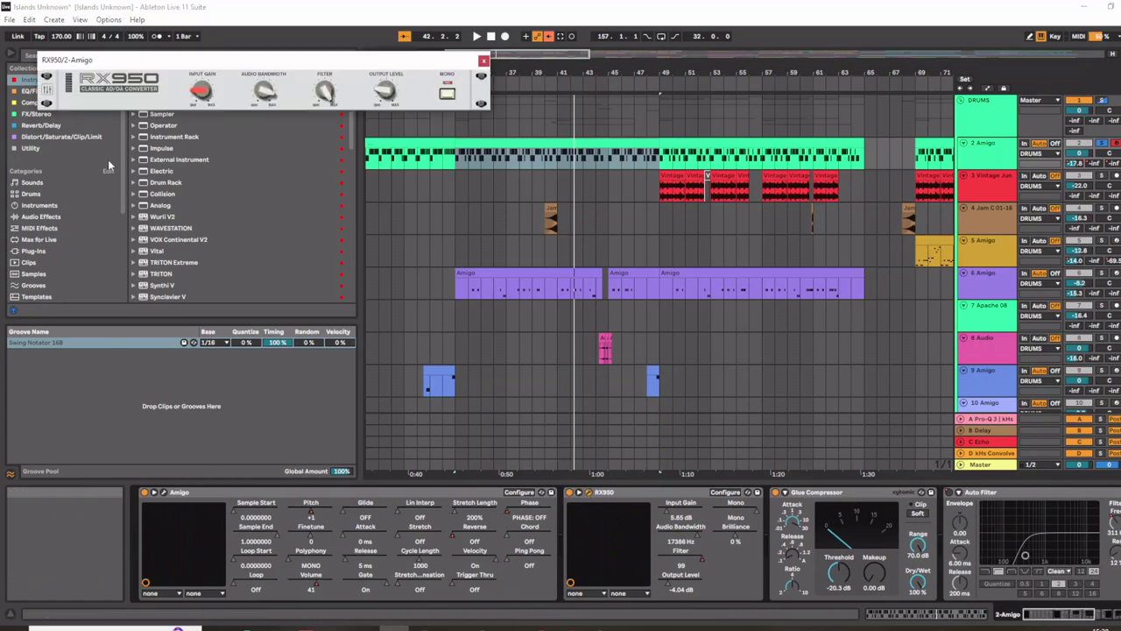
pyautogui.moveTo(193, 98)
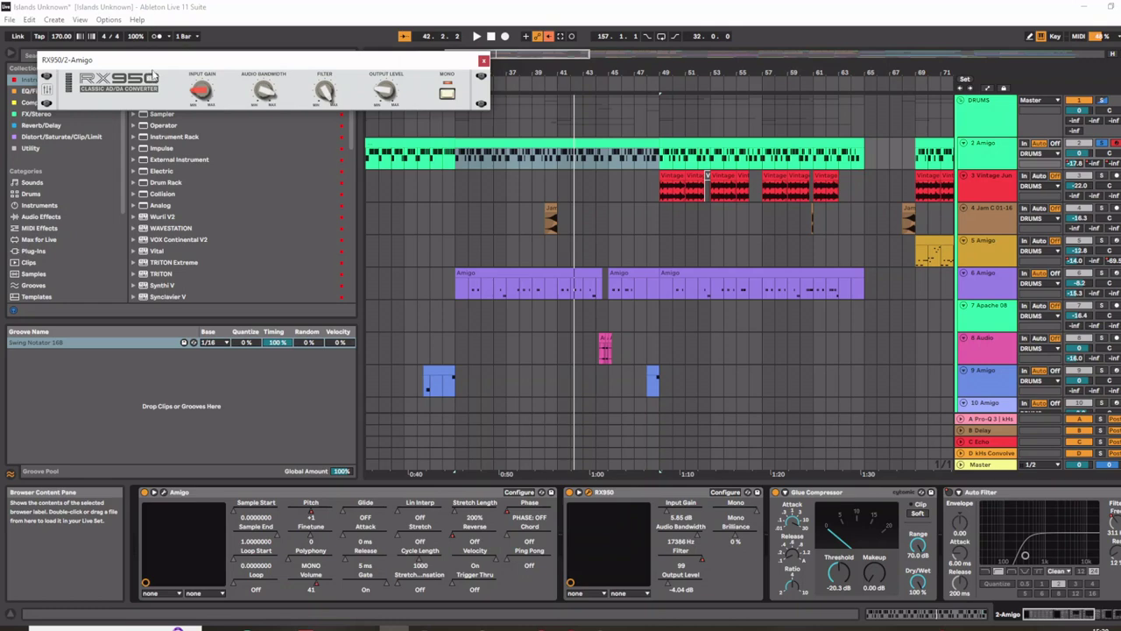
pyautogui.moveTo(147, 67); pyautogui.dragTo(254, 169)
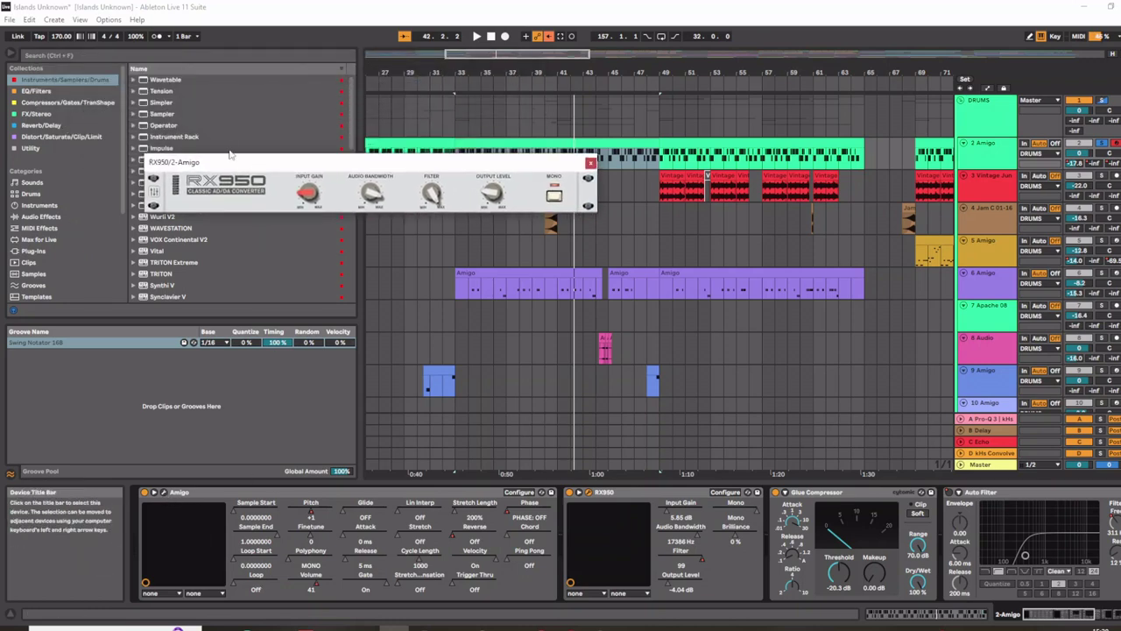
pyautogui.moveTo(215, 168); pyautogui.dragTo(218, 169)
pyautogui.moveTo(379, 206)
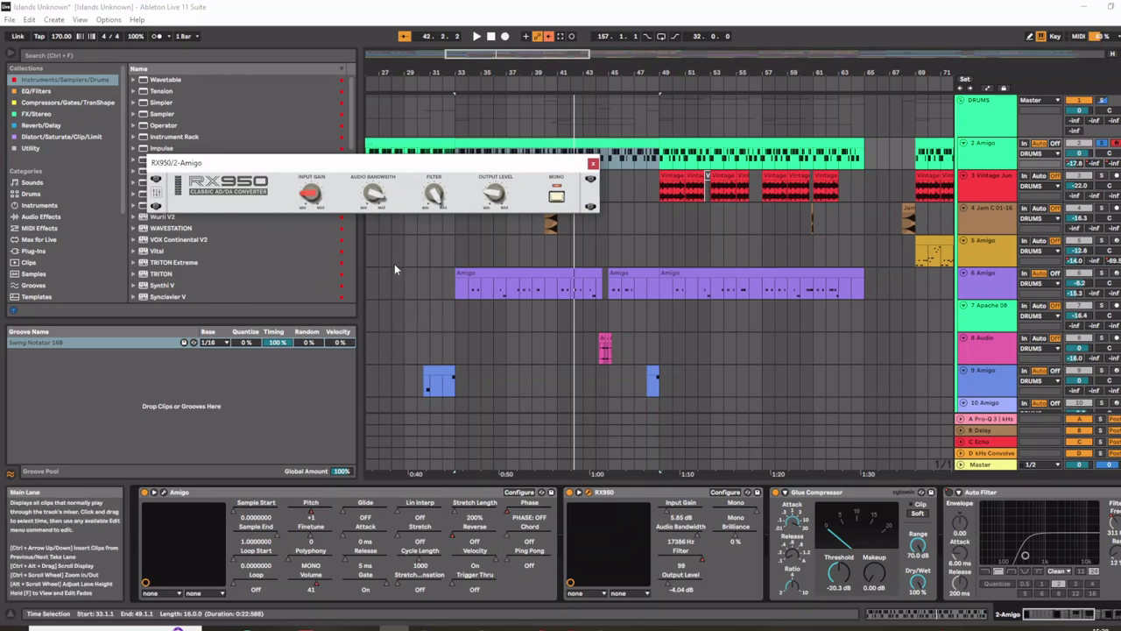
pyautogui.moveTo(326, 211)
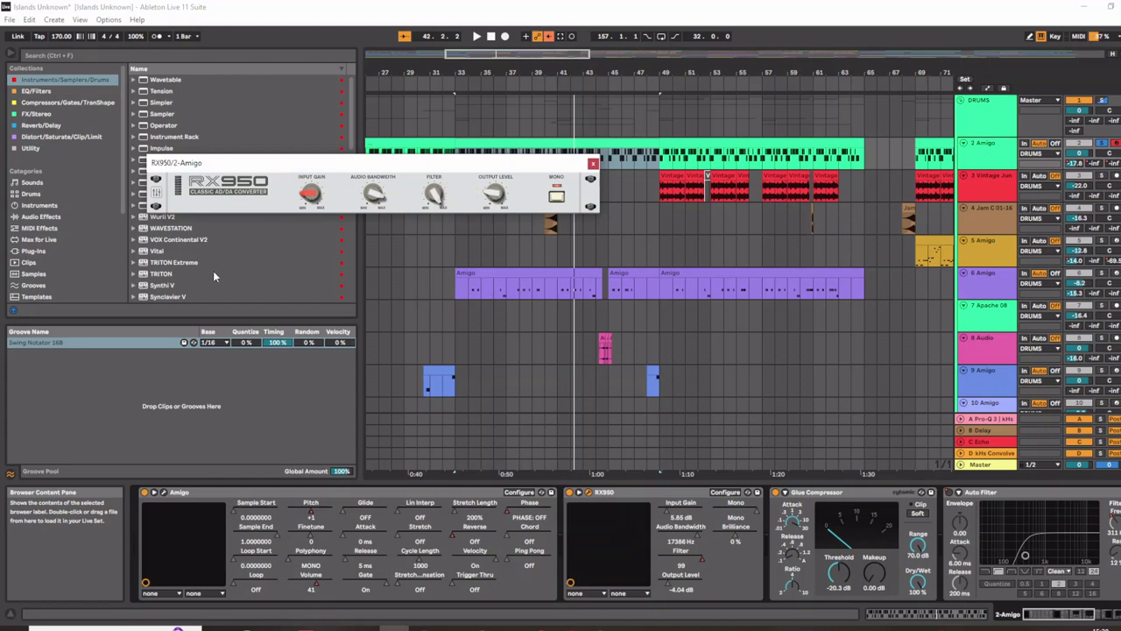
pyautogui.moveTo(437, 196)
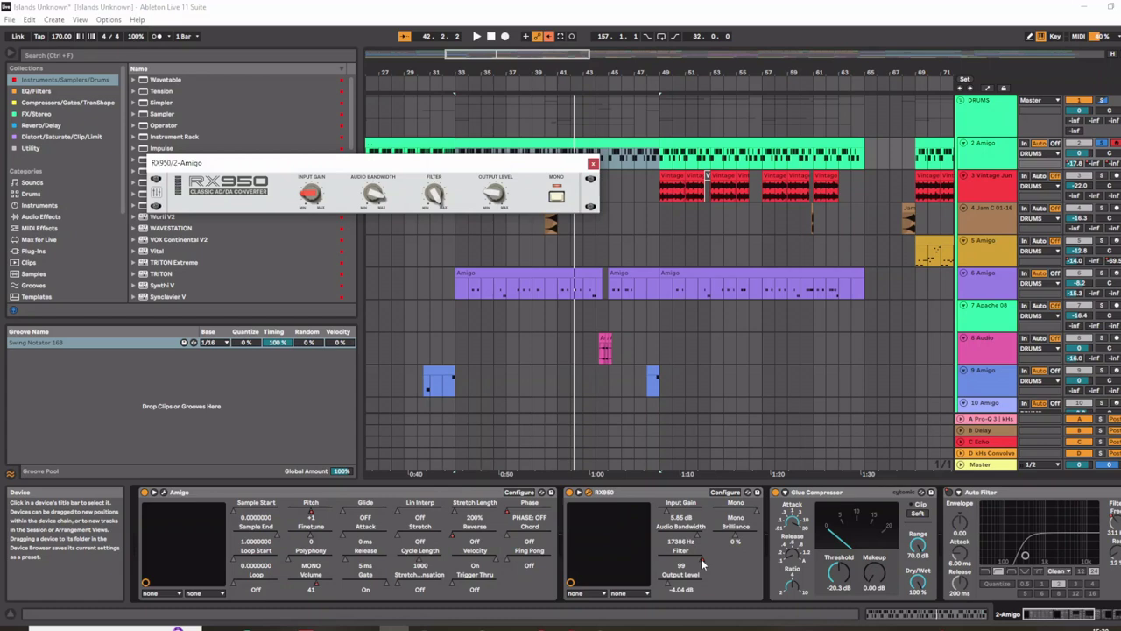
# - Show automation in the arrangement, close the RX950 window, and display the 2 Amigo track's RX950 Filter automation before bar 33
pyautogui.click(987, 88)
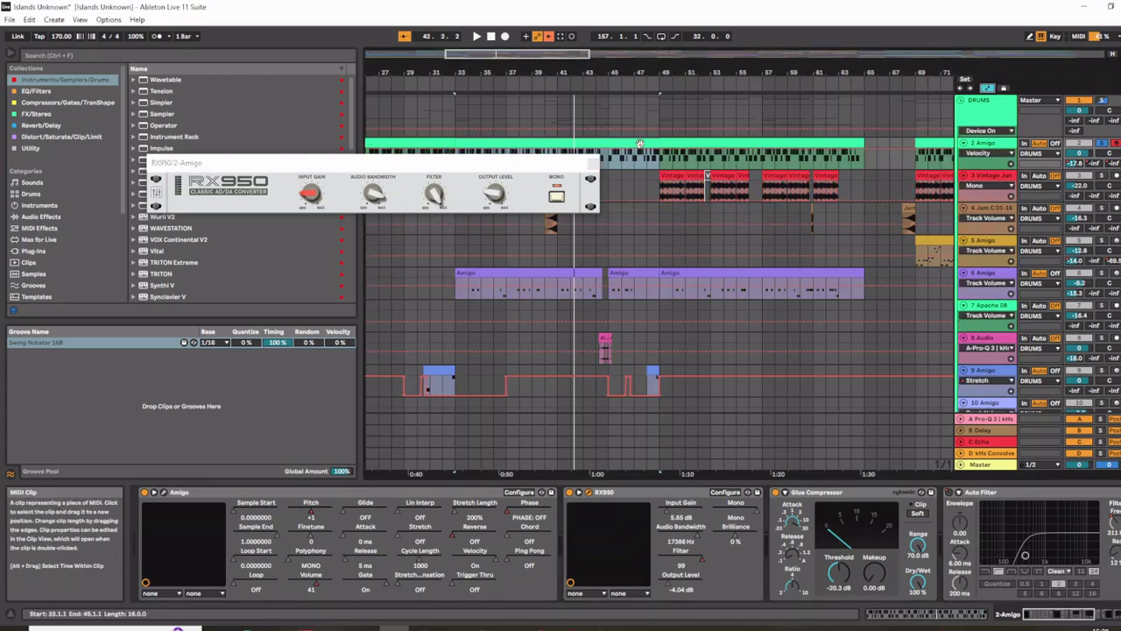
pyautogui.click(588, 492)
pyautogui.click(702, 555)
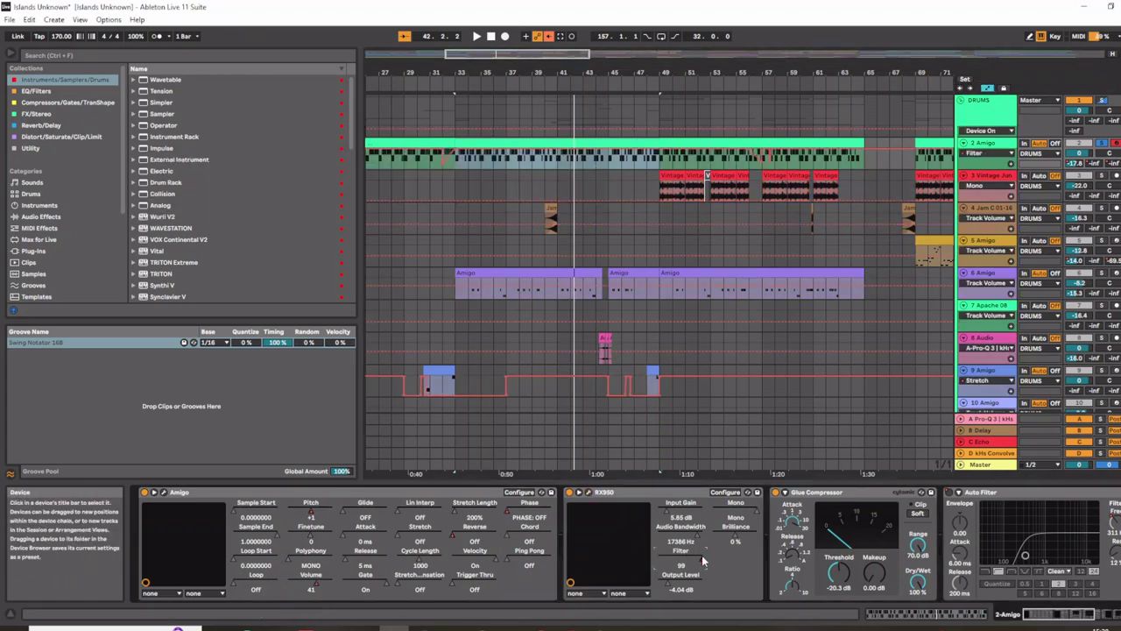
pyautogui.click(439, 85)
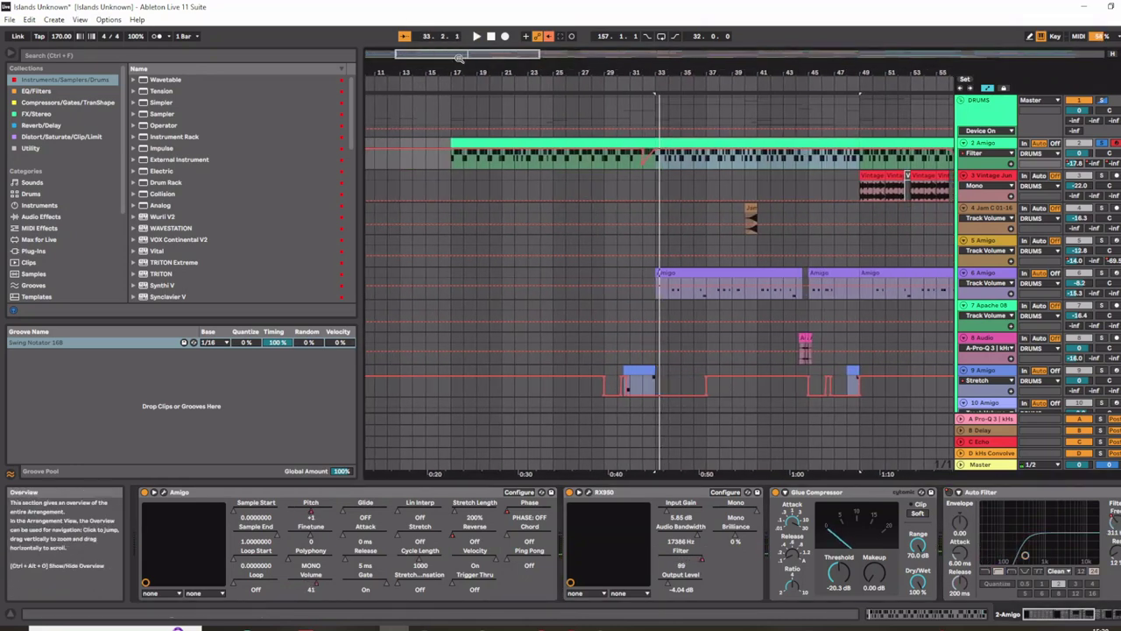
pyautogui.moveTo(460, 54)
pyautogui.mouseDown()
pyautogui.moveTo(576, 53)
pyautogui.moveTo(473, 54)
pyautogui.mouseUp()
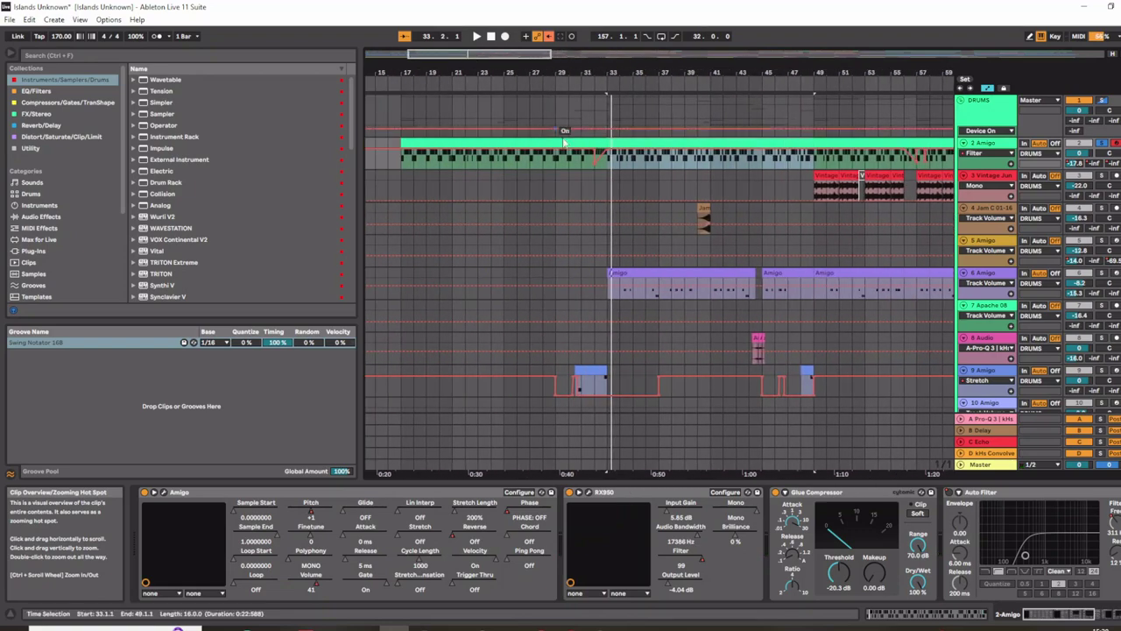
# - Display the Amigo Pitch automation on the 2 Amigo track and listen to it from just after bar 30
pyautogui.doubleClick(602, 143)
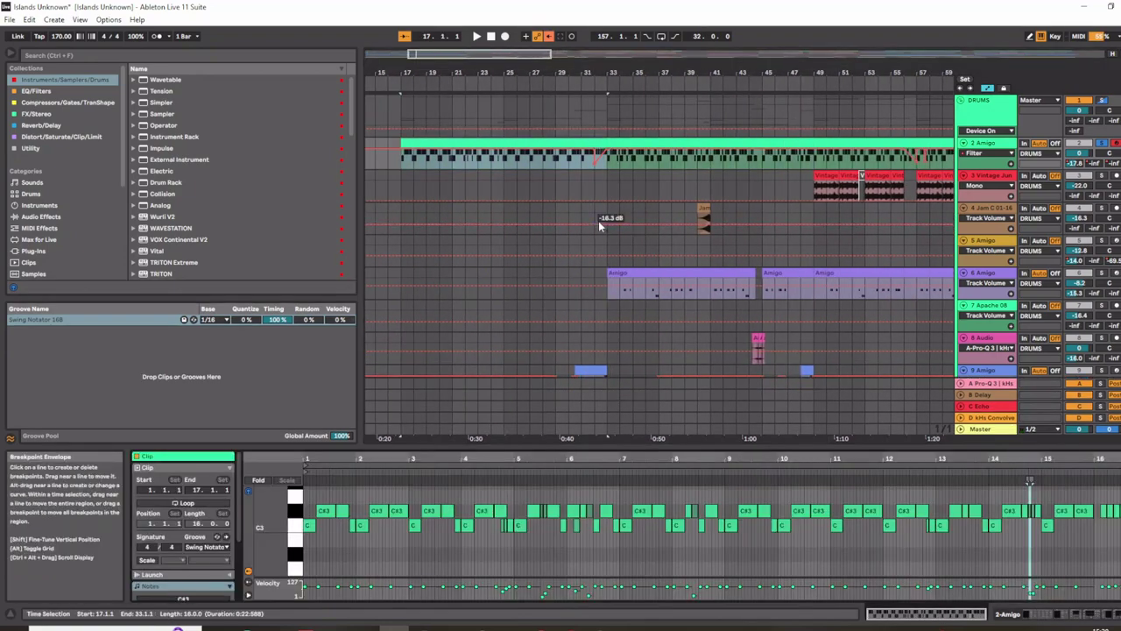
pyautogui.scroll(5, 599, 168)
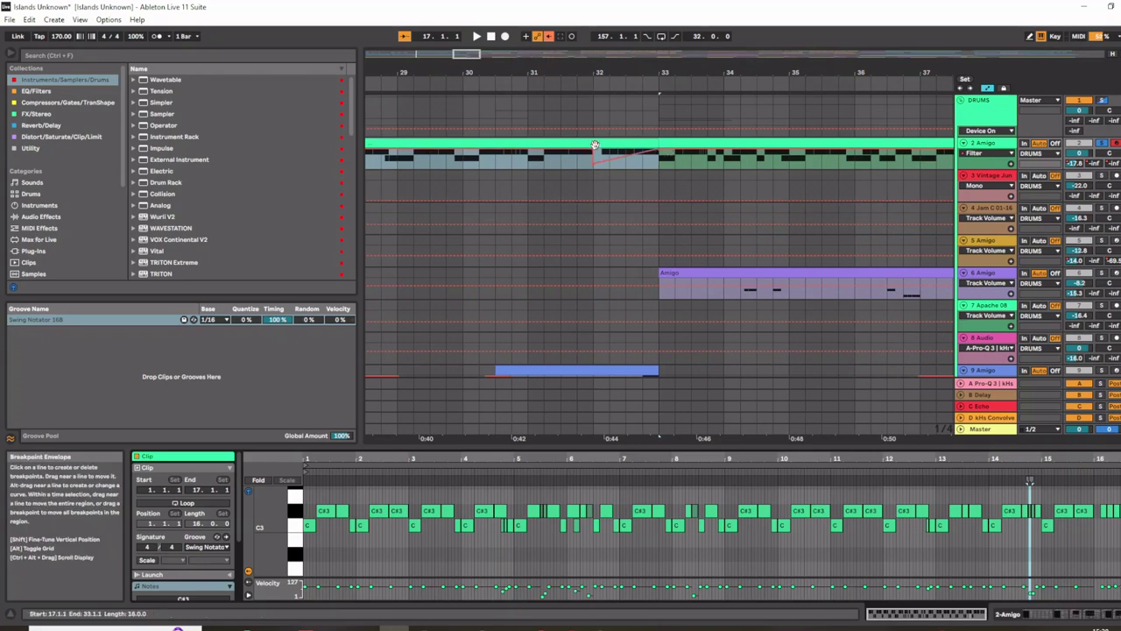
pyautogui.click(987, 147)
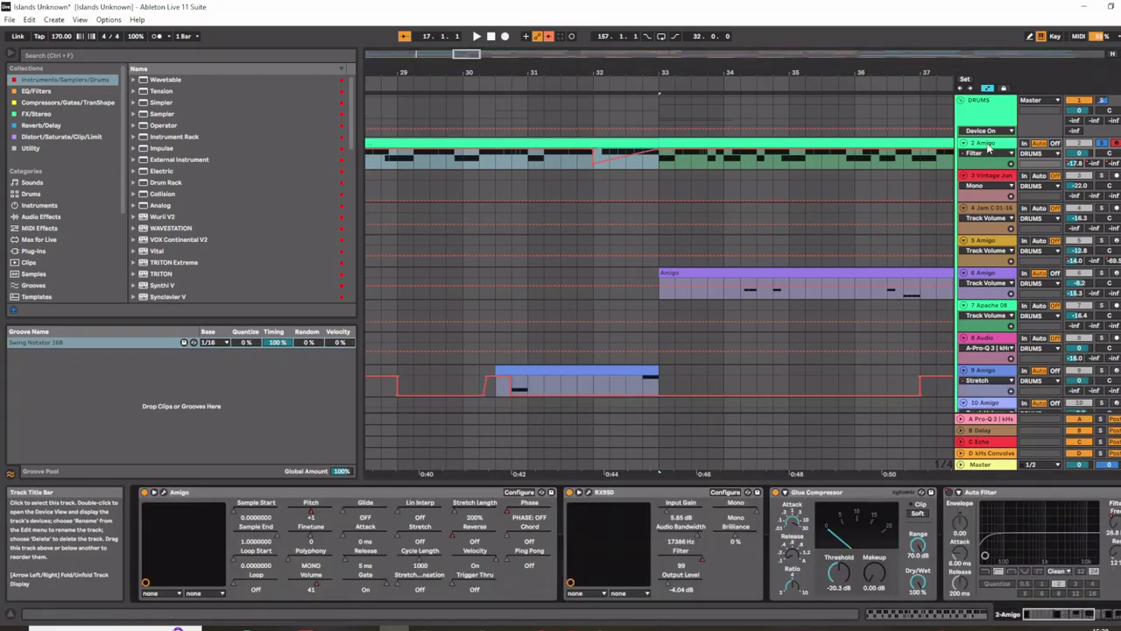
pyautogui.click(311, 515)
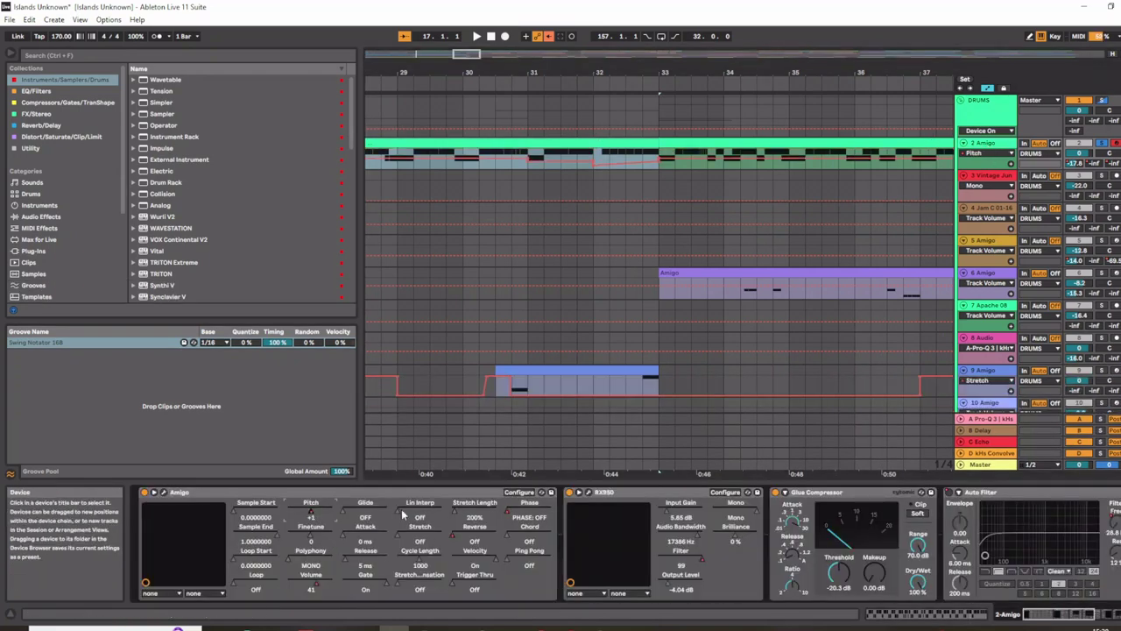
pyautogui.click(479, 87)
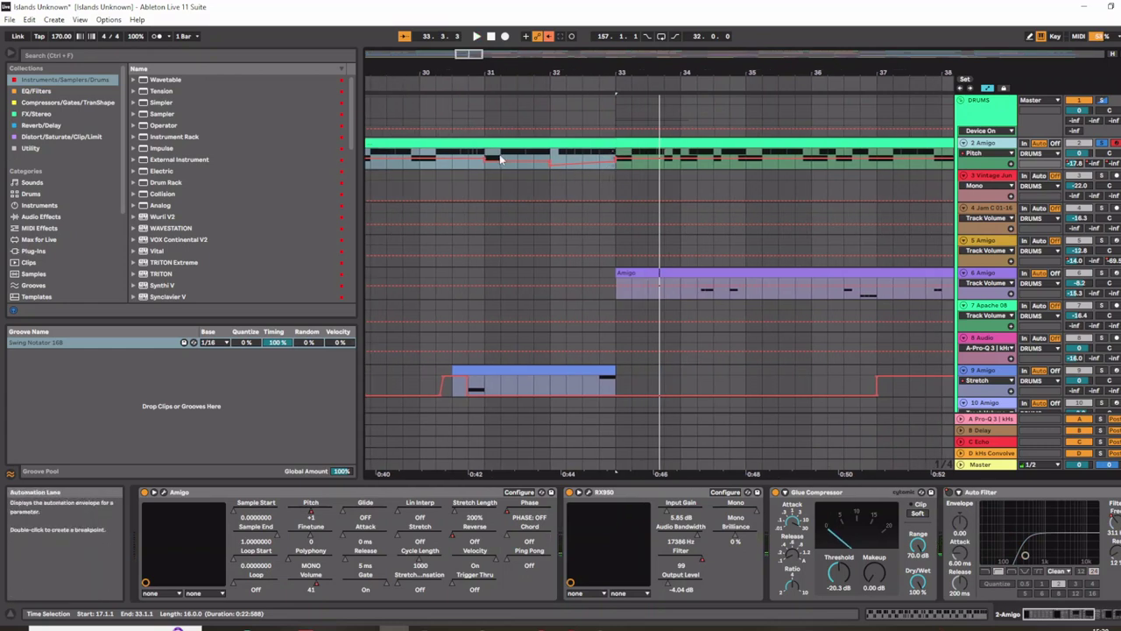
pyautogui.scroll(-3, 500, 184)
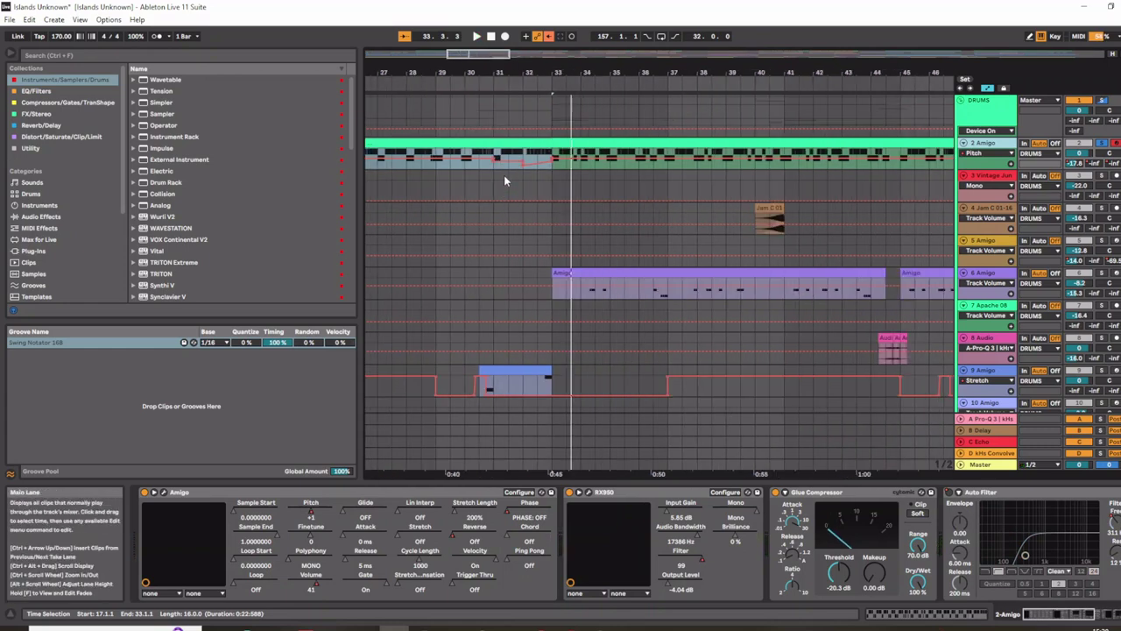
pyautogui.scroll(-3, 504, 181)
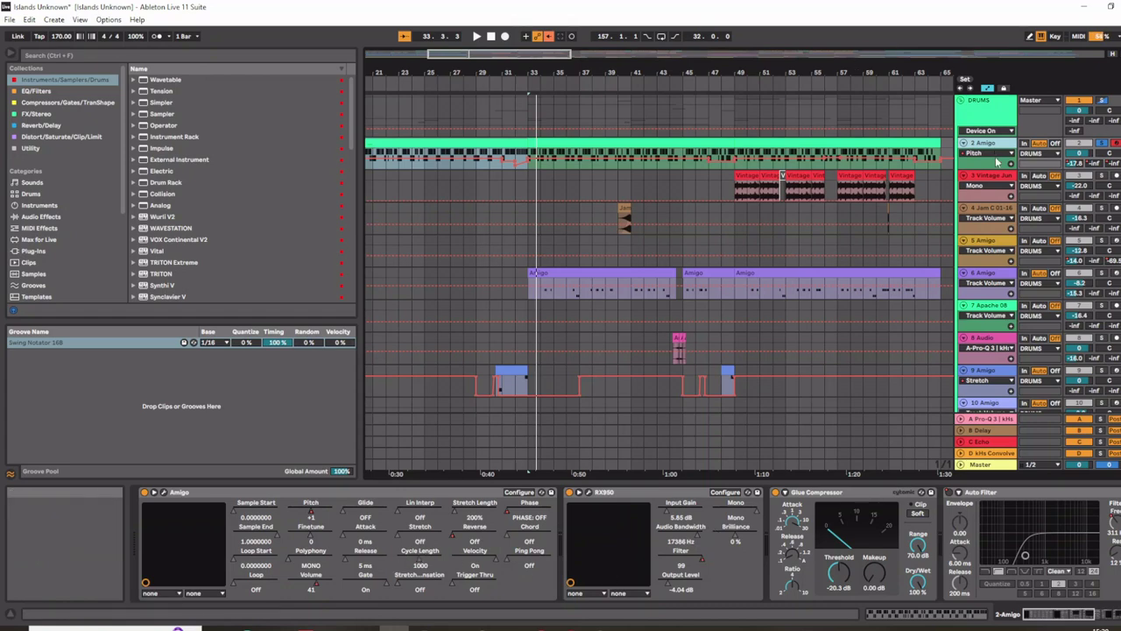
# - Play the drums around bar 33 and compare the 2 Amigo track with its Glue Compressor bypassed and enabled
pyautogui.doubleClick(859, 497)
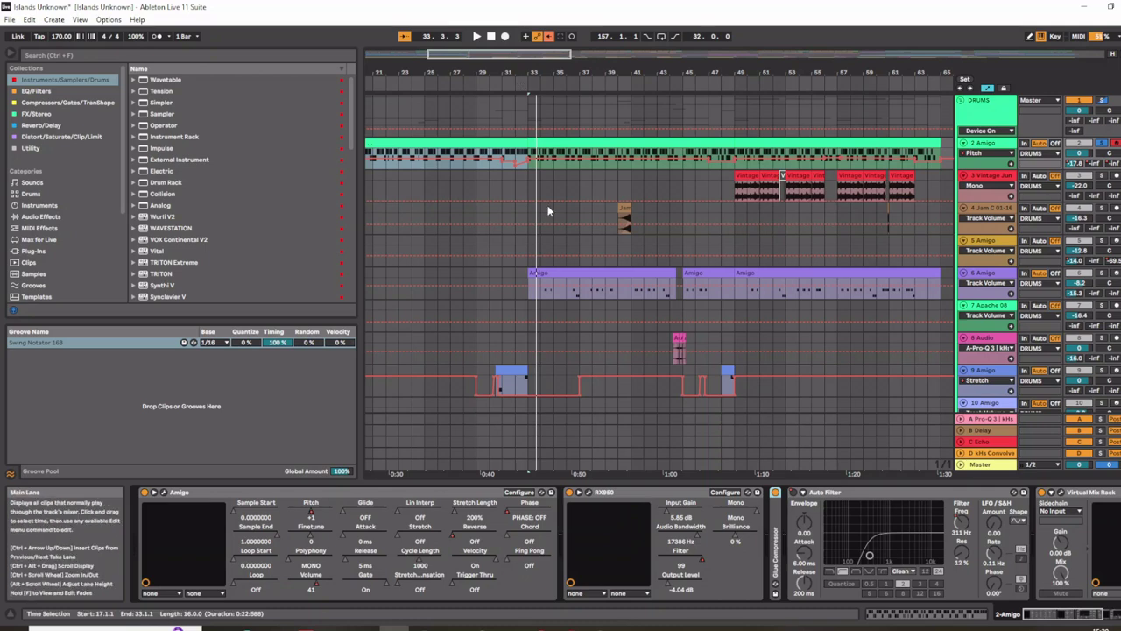
pyautogui.scroll(-3, 547, 205)
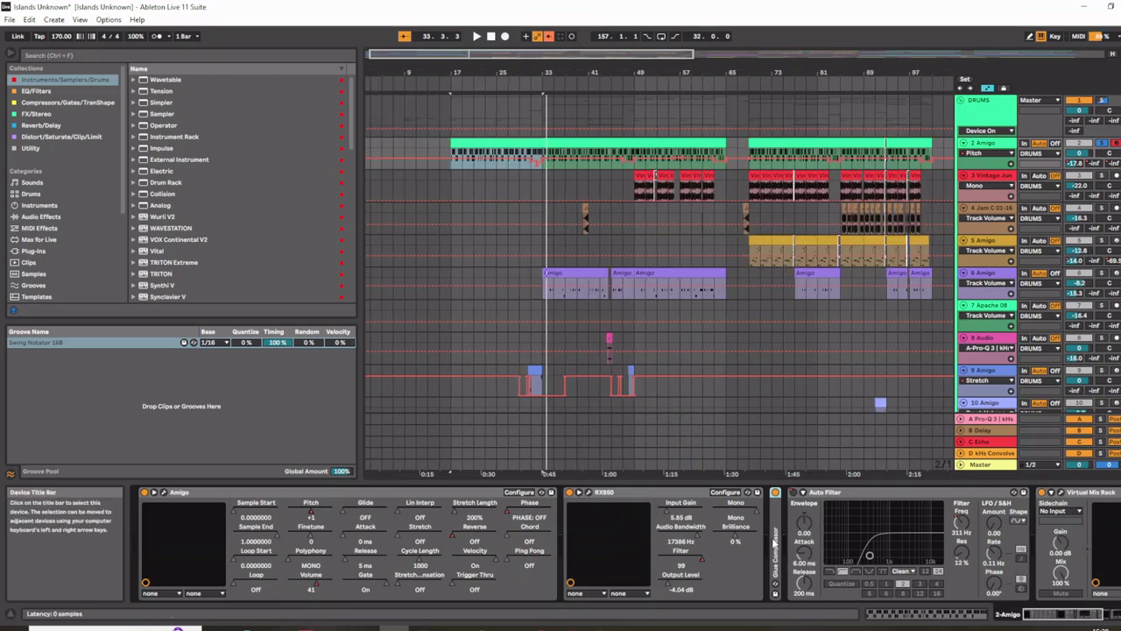
pyautogui.doubleClick(774, 534)
pyautogui.click(539, 81)
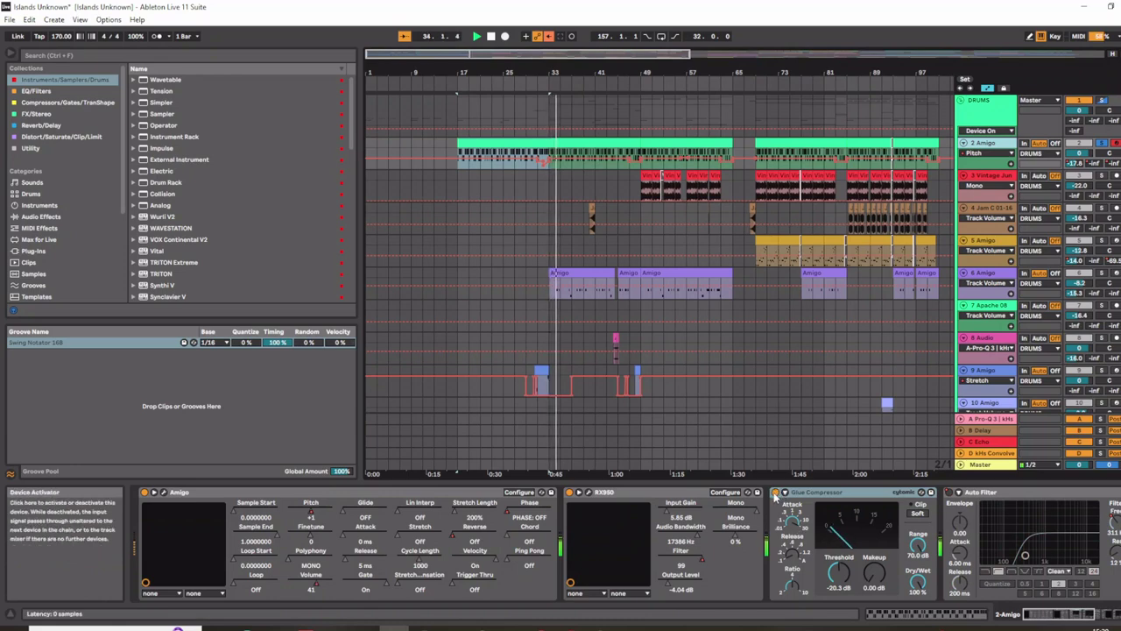
pyautogui.click(774, 493)
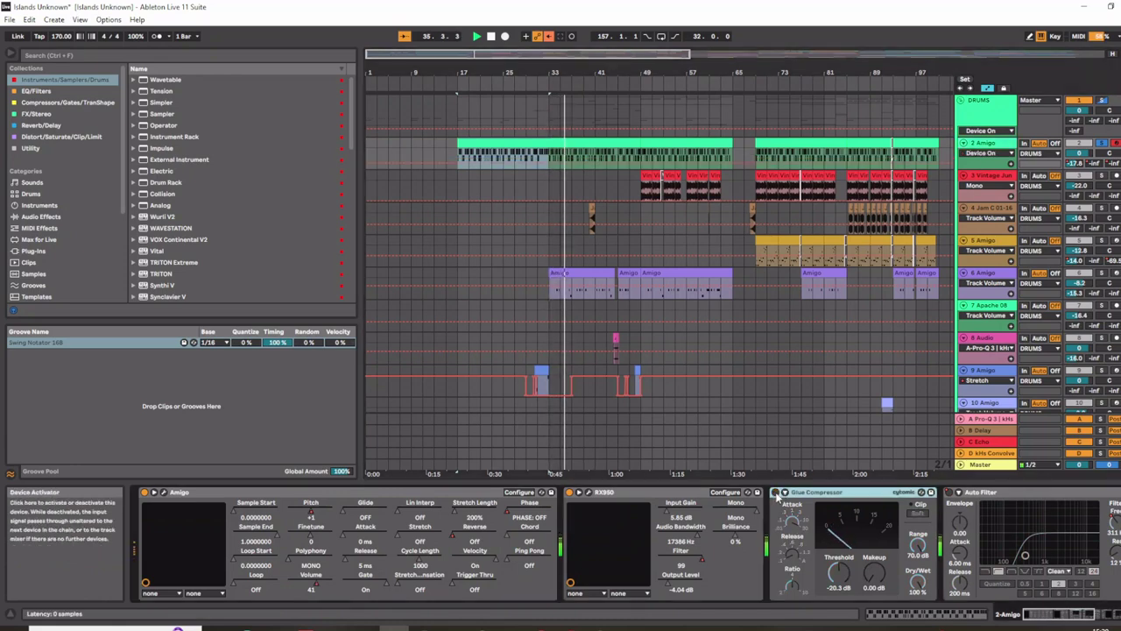
pyautogui.click(775, 493)
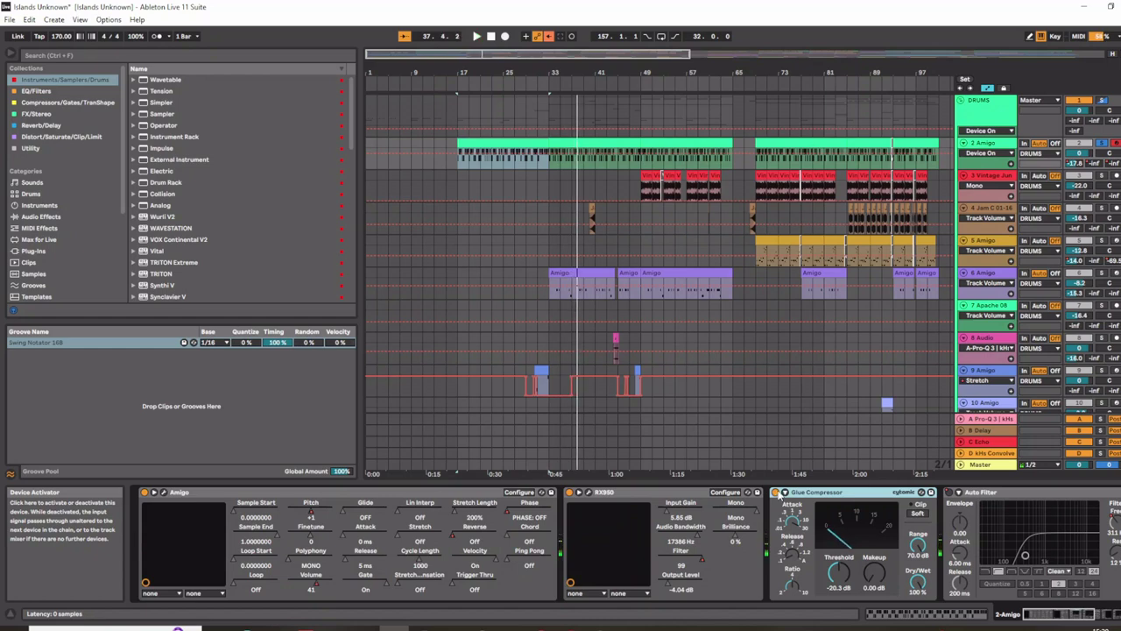
# - Open the 2 Amigo track's Virtual Mix Rack, play the drums from bar 17, and toggle the FG-Stress module to hear its effect
pyautogui.click(1088, 619)
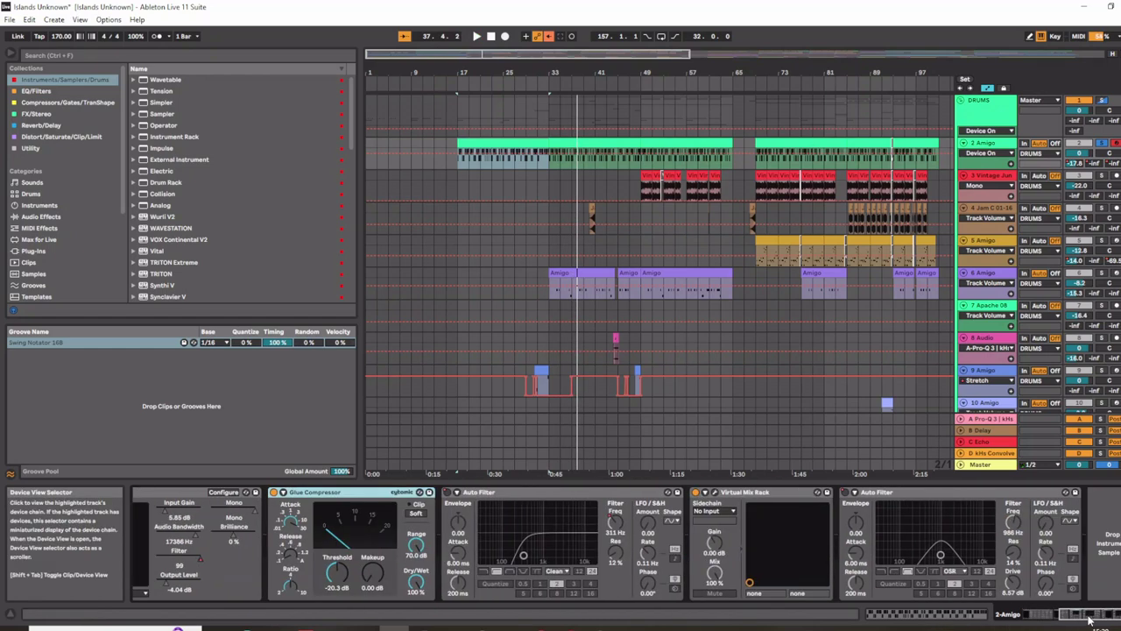
pyautogui.click(717, 493)
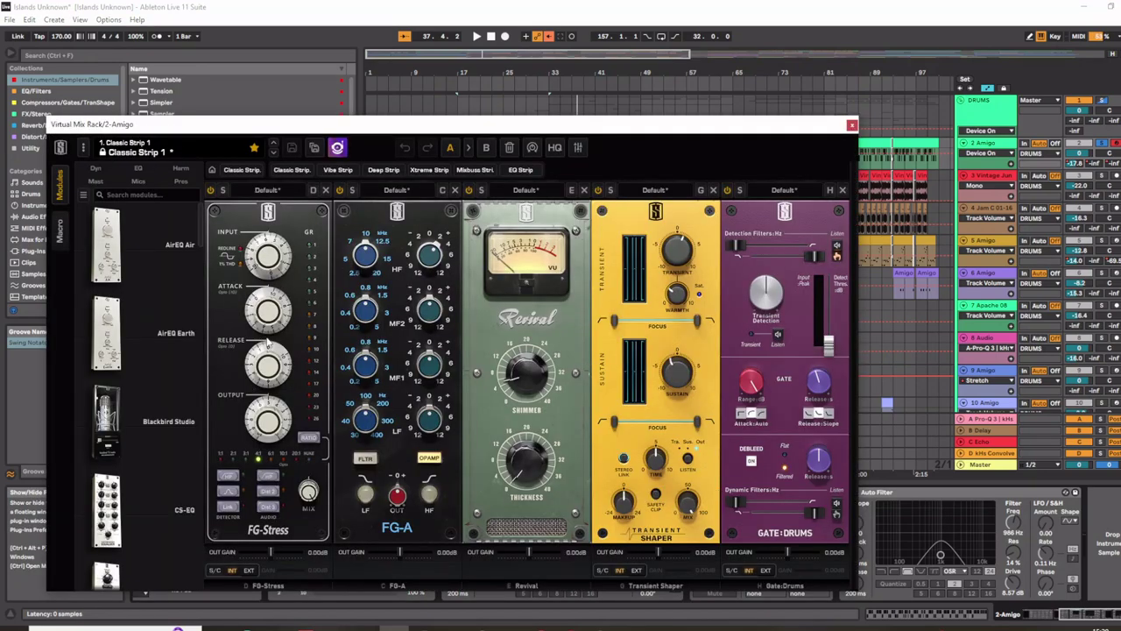
pyautogui.press('space')
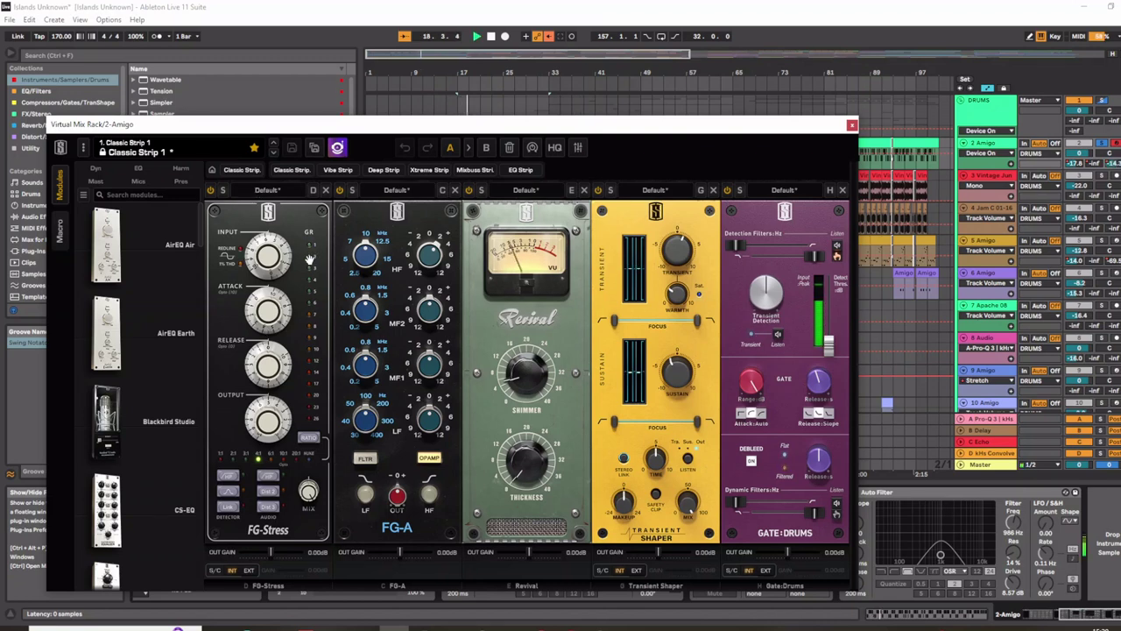
pyautogui.click(211, 191)
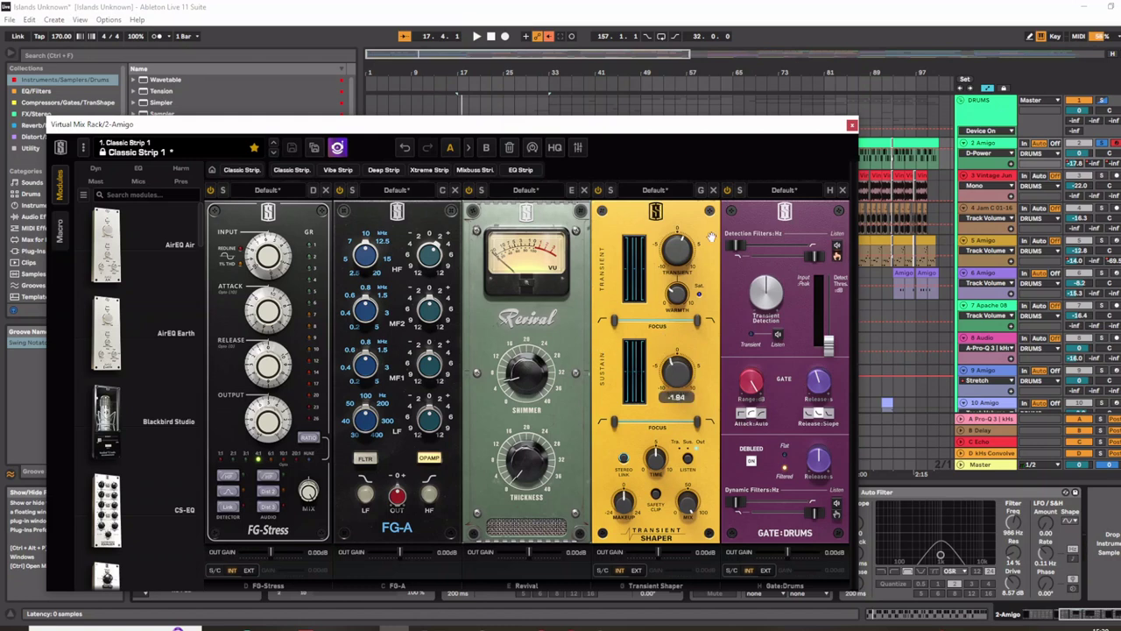
# - Compare the drums with the Transient Shaper module bypassed and enabled, and close the Virtual Mix Rack window
pyautogui.click(598, 191)
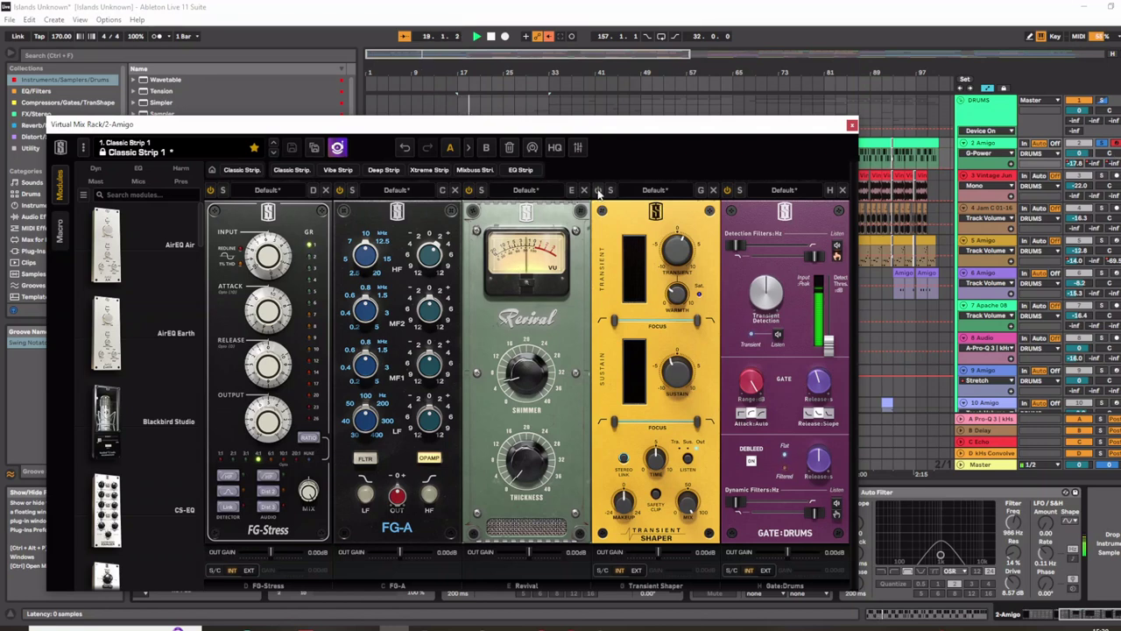
pyautogui.click(599, 191)
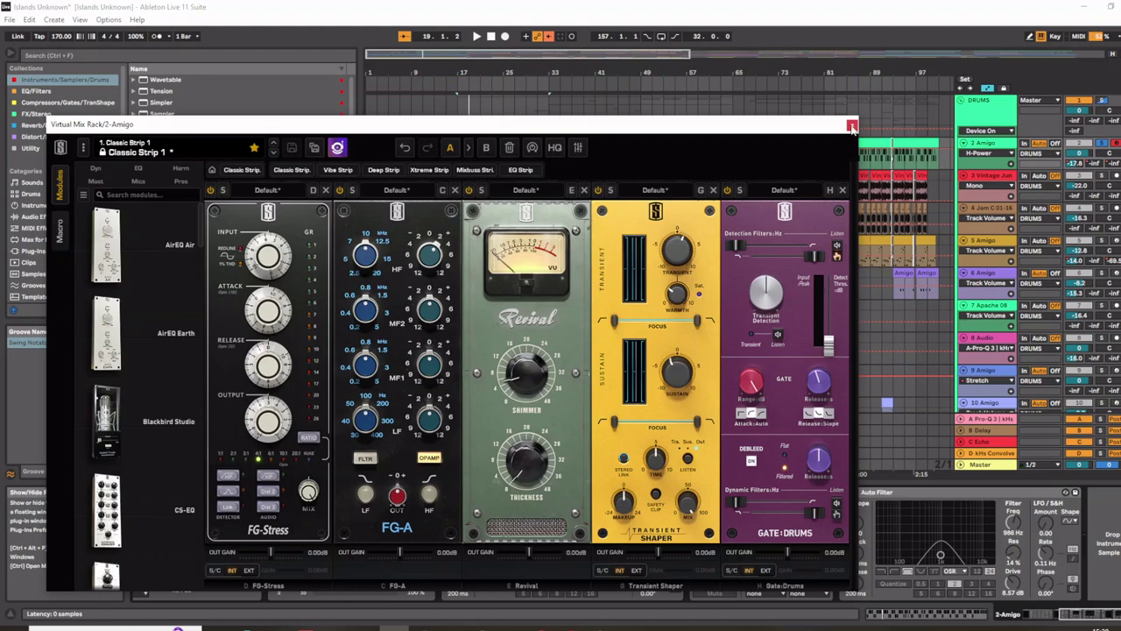
pyautogui.click(851, 127)
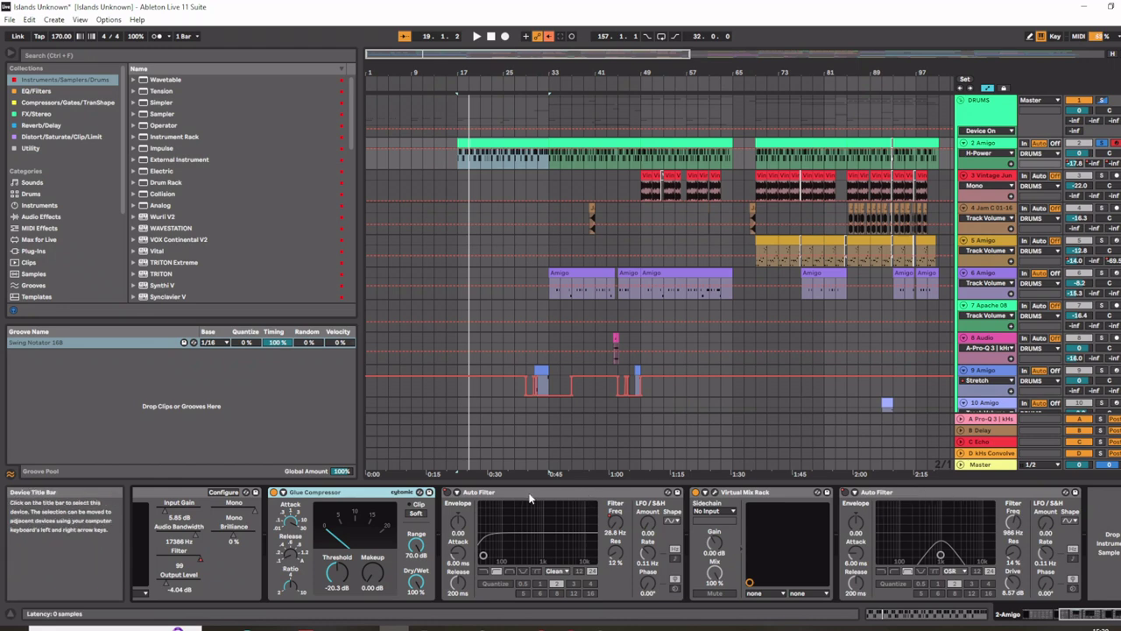
# - Examine the two Auto Filter devices before and after the Virtual Mix Rack on the 2 Amigo track
pyautogui.click(529, 497)
pyautogui.click(957, 497)
pyautogui.click(582, 497)
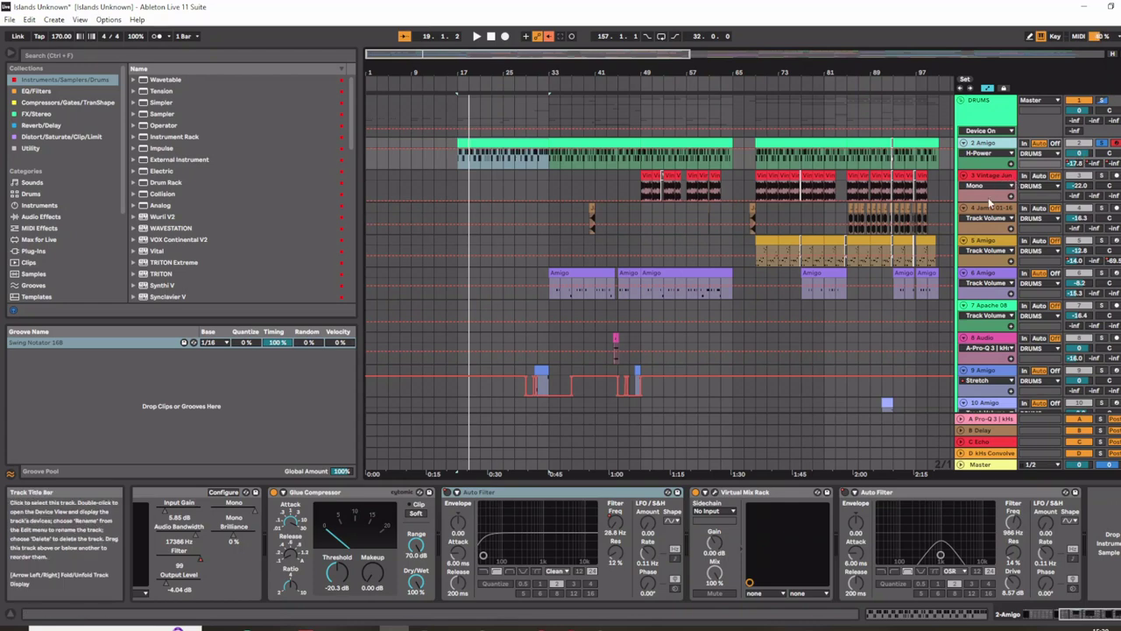
pyautogui.scroll(-1, 1054, 263)
pyautogui.scroll(1, 775, 215)
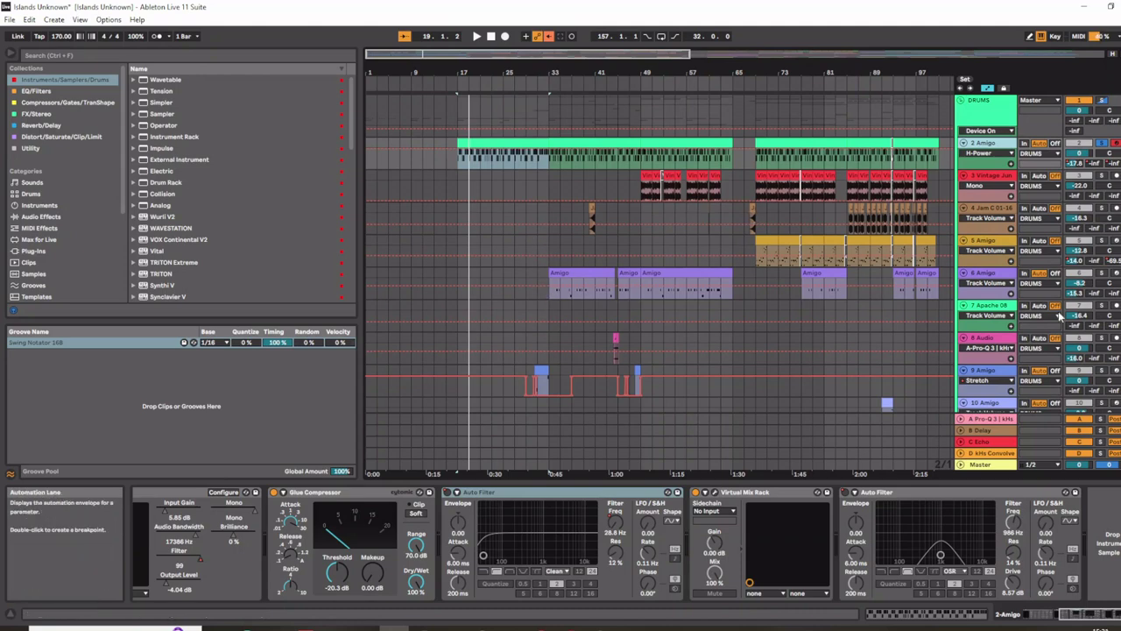
# - Look over the 6 Amigo track's bar 33 clip, and open its Amigo sampler to view the sliced COPTA 162 sample before closing it
pyautogui.click(945, 283)
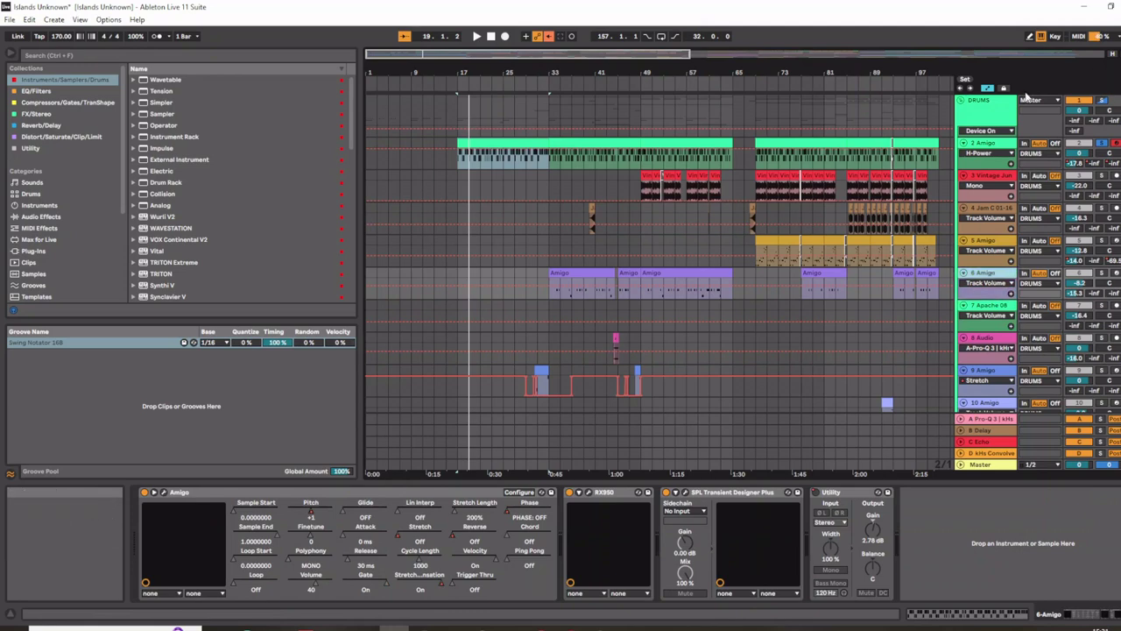
pyautogui.click(585, 275)
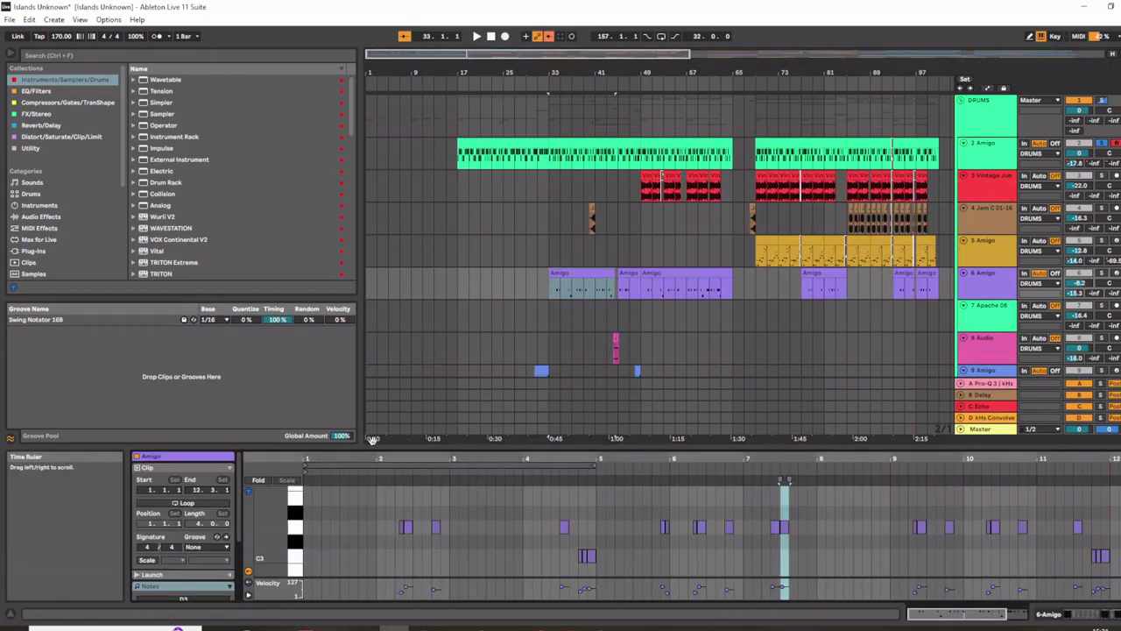
pyautogui.doubleClick(977, 287)
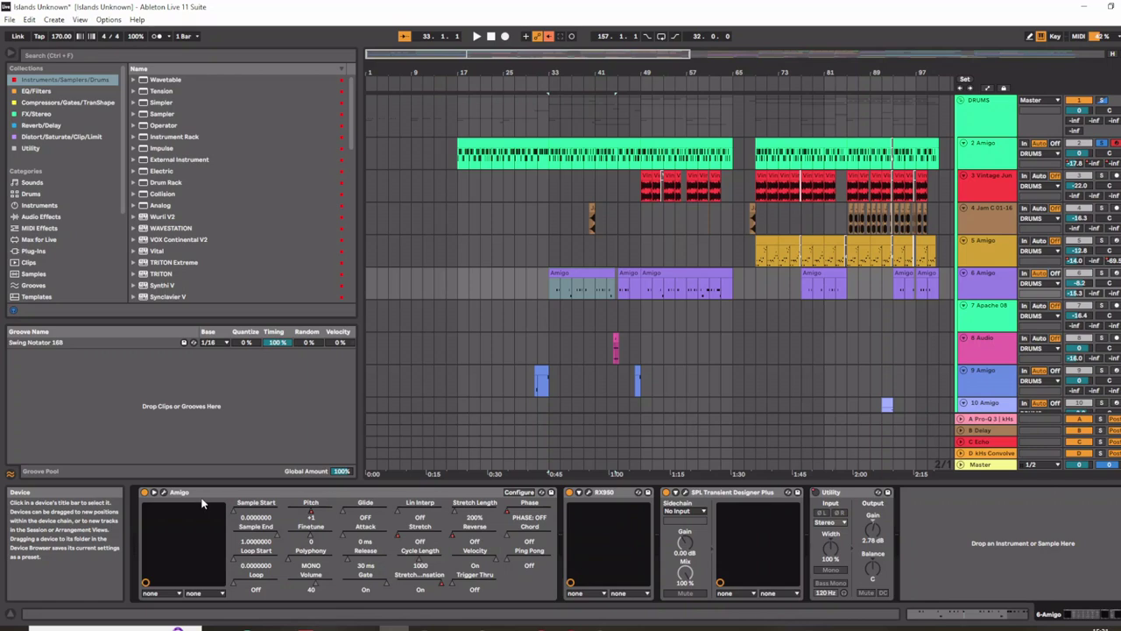
pyautogui.click(163, 492)
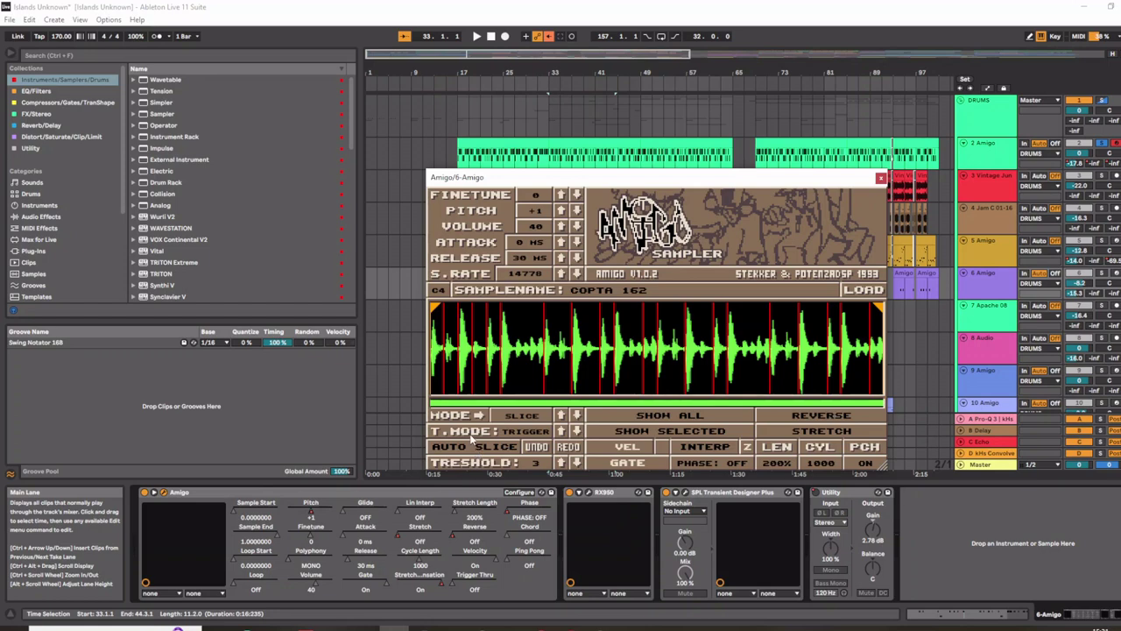
pyautogui.press('space')
pyautogui.click(881, 178)
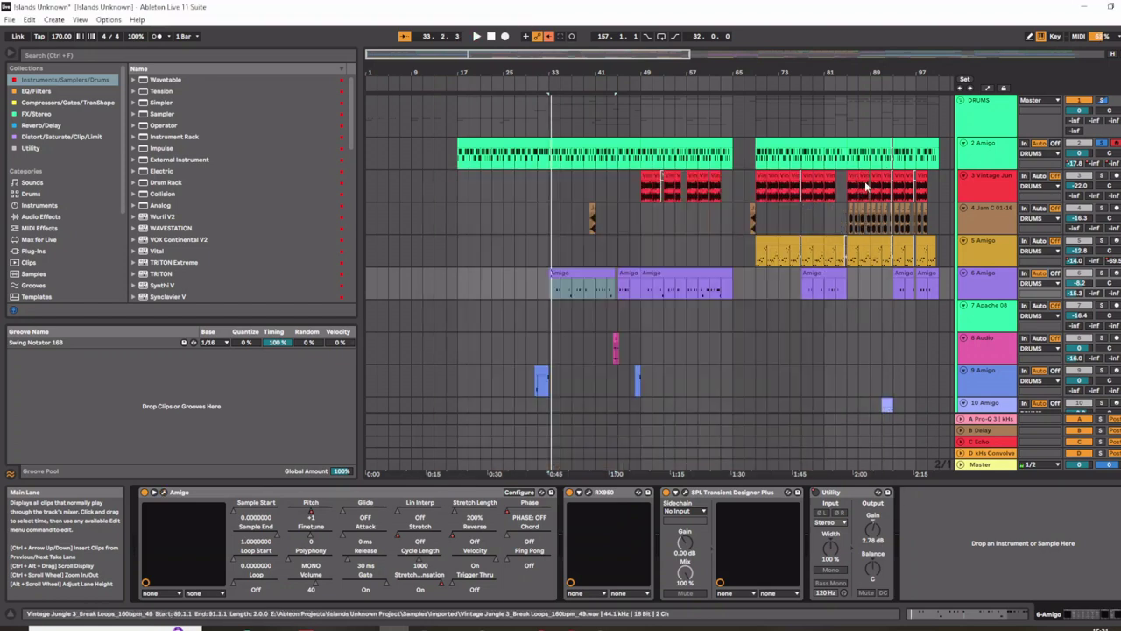
# - Examine the D3 and C3 notes in the 6 Amigo clip at bar 33 by selecting each key's notes and playing them
pyautogui.doubleClick(569, 289)
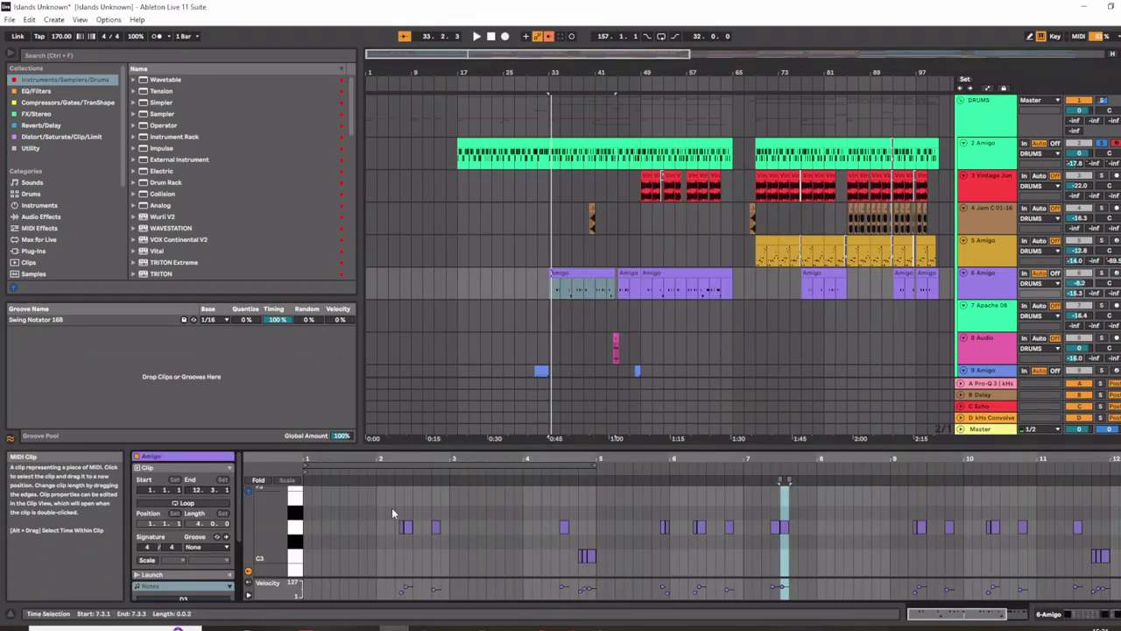
pyautogui.click(295, 528)
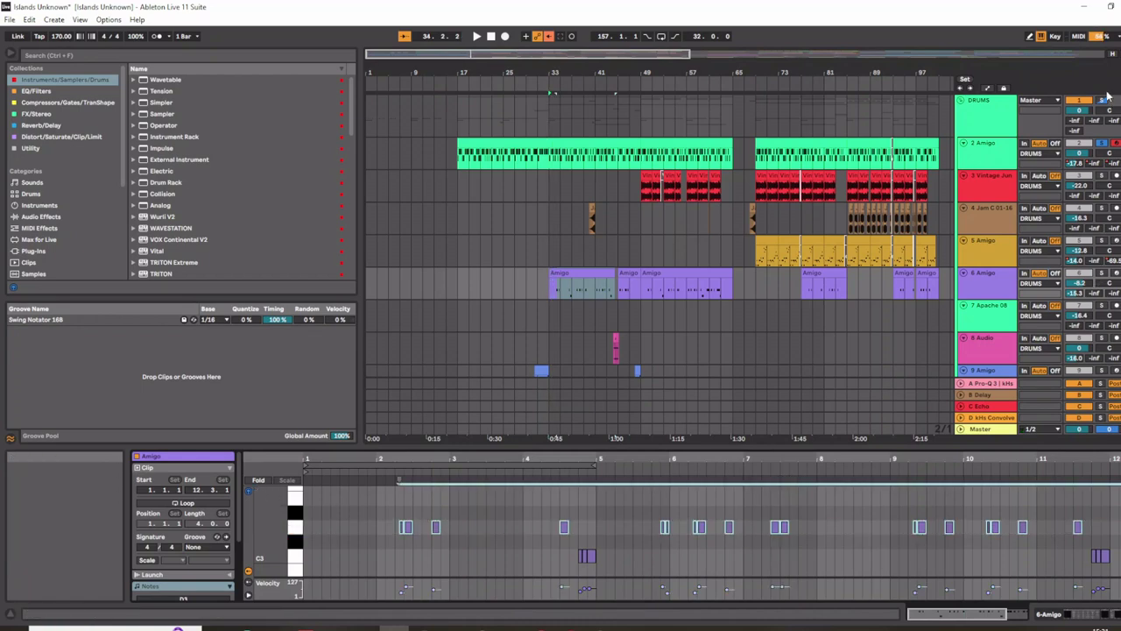
pyautogui.click(295, 528)
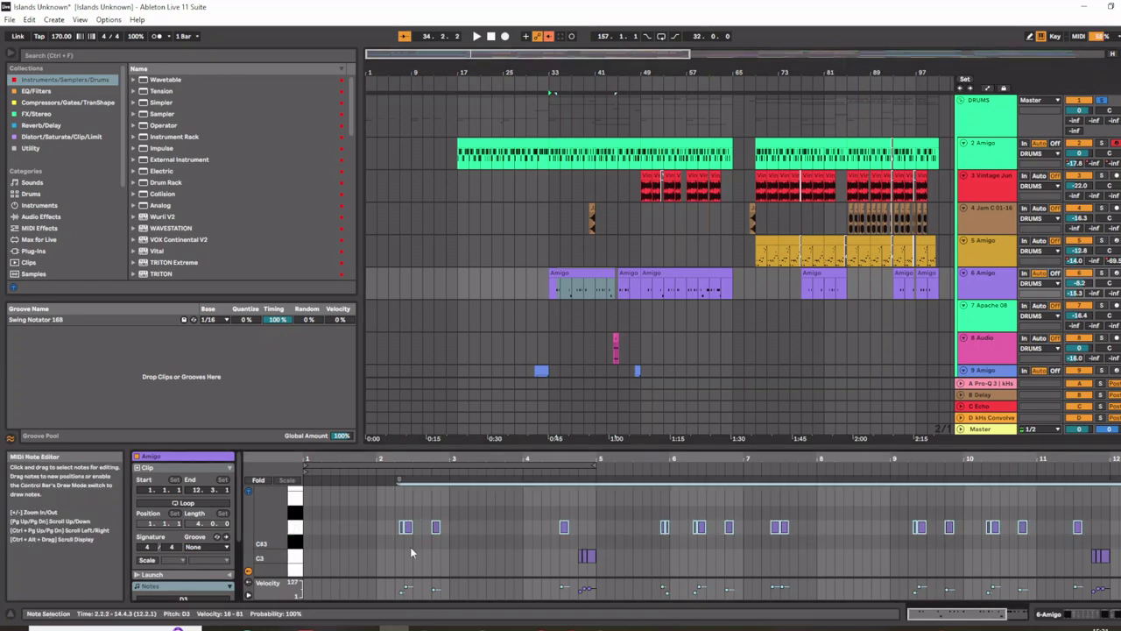
pyautogui.click(299, 557)
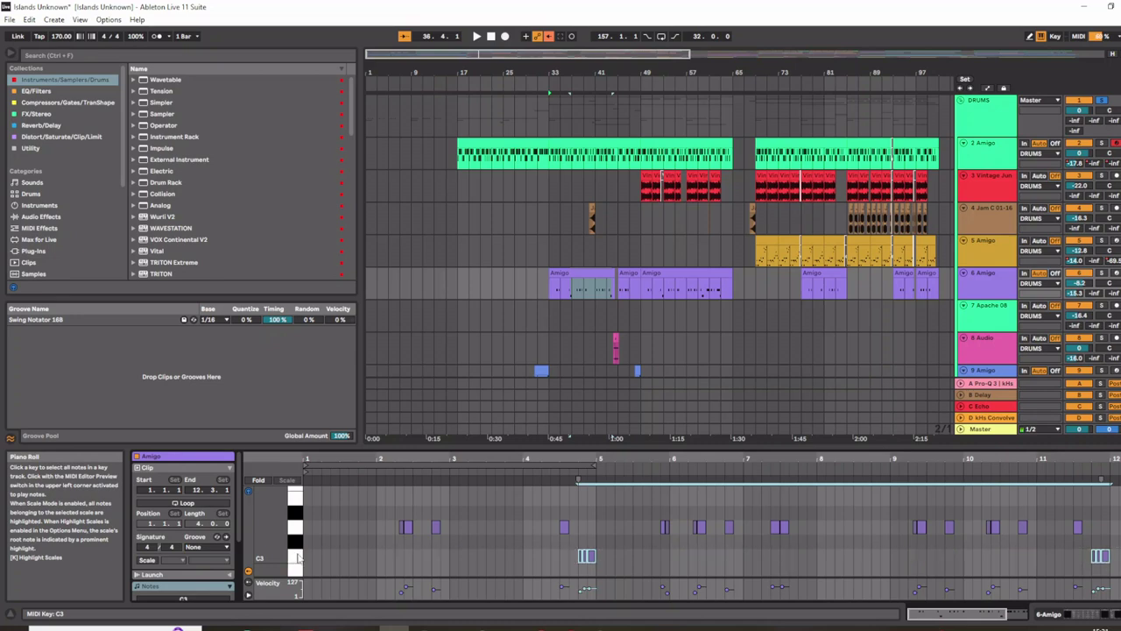
pyautogui.press('space')
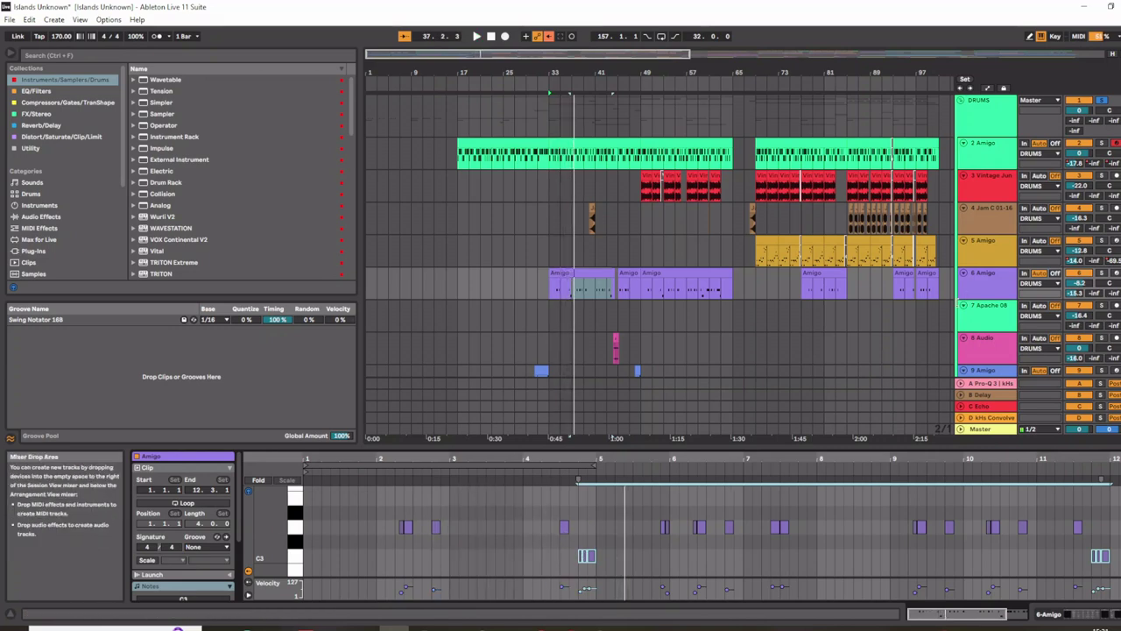
# - Listen to the 6 Amigo track from bar 33 with Amigo's Reverse switched on and again with Reverse returned to its default
pyautogui.hotkey('shift', 'Tab')
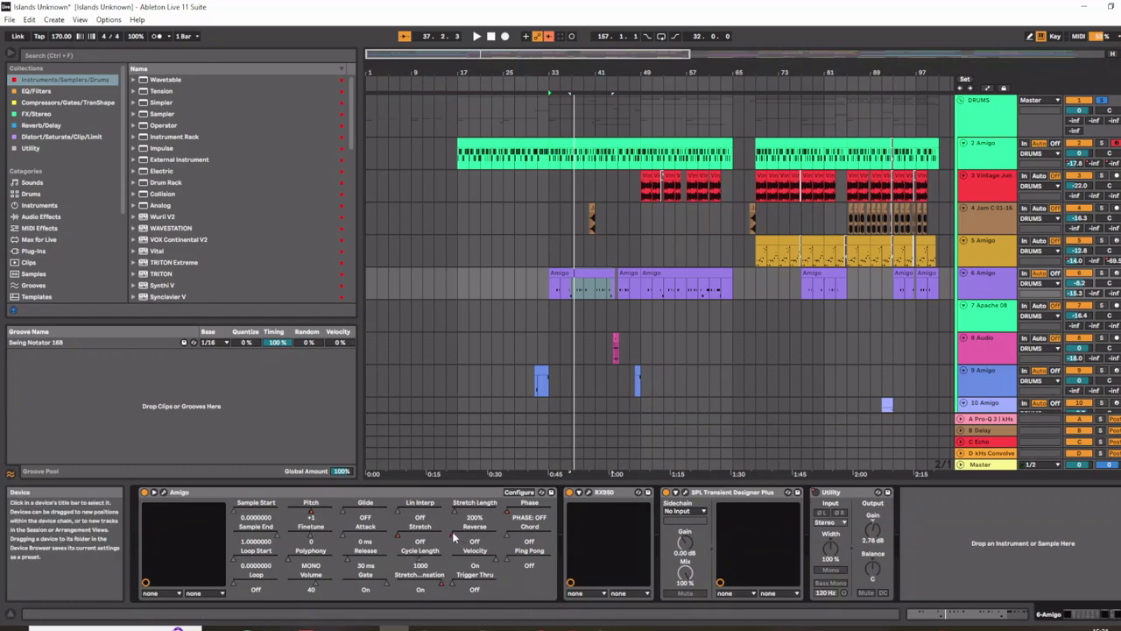
pyautogui.click(550, 291)
pyautogui.press('space')
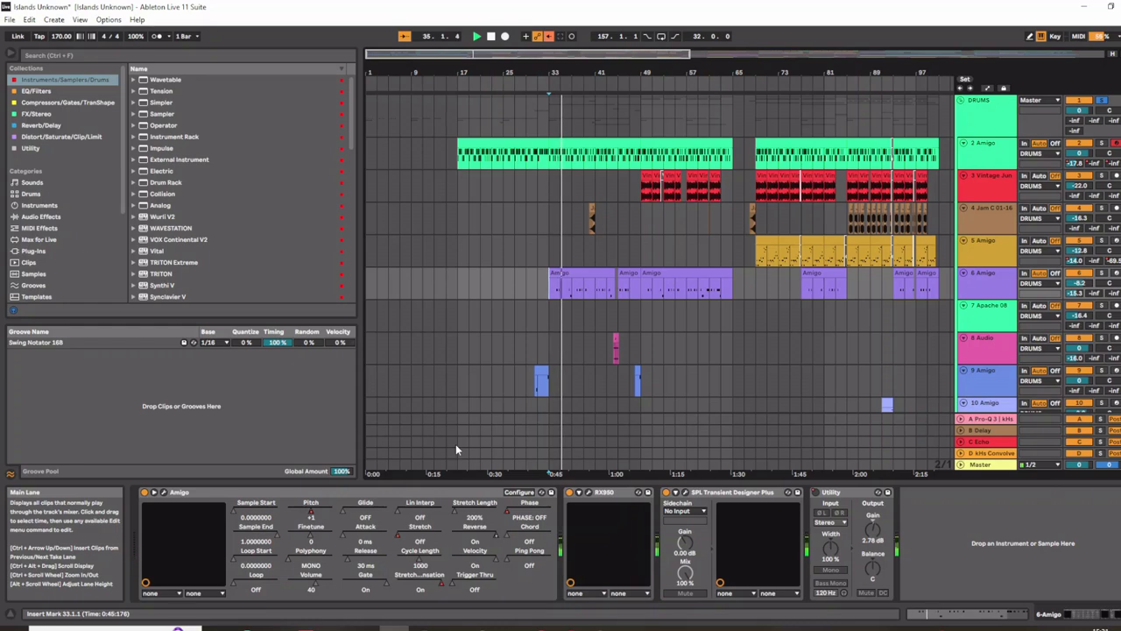
pyautogui.rightClick(495, 534)
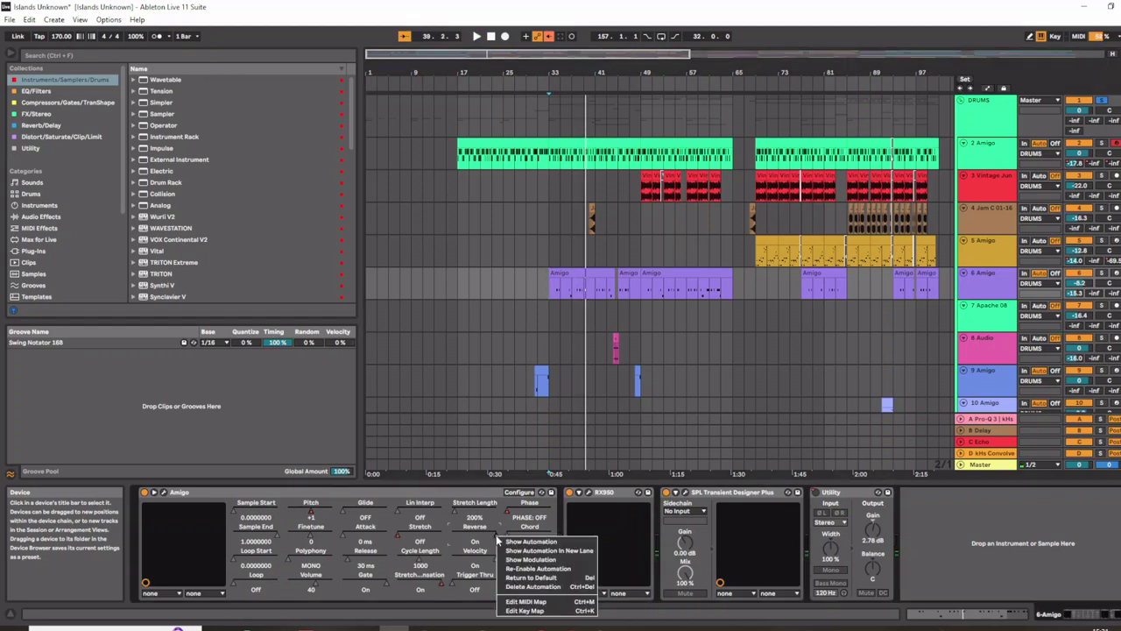
pyautogui.click(523, 578)
pyautogui.press('space')
pyautogui.press('space')
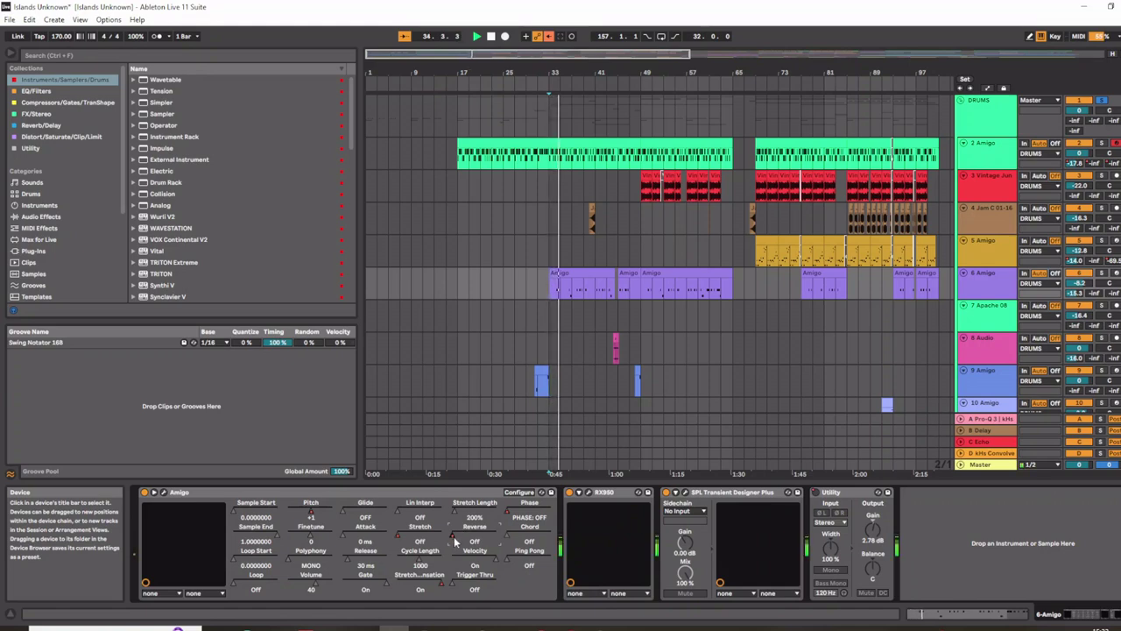
# - Compare playback of the 6 Amigo track with Amigo's Reverse switched on and off again
pyautogui.click(474, 542)
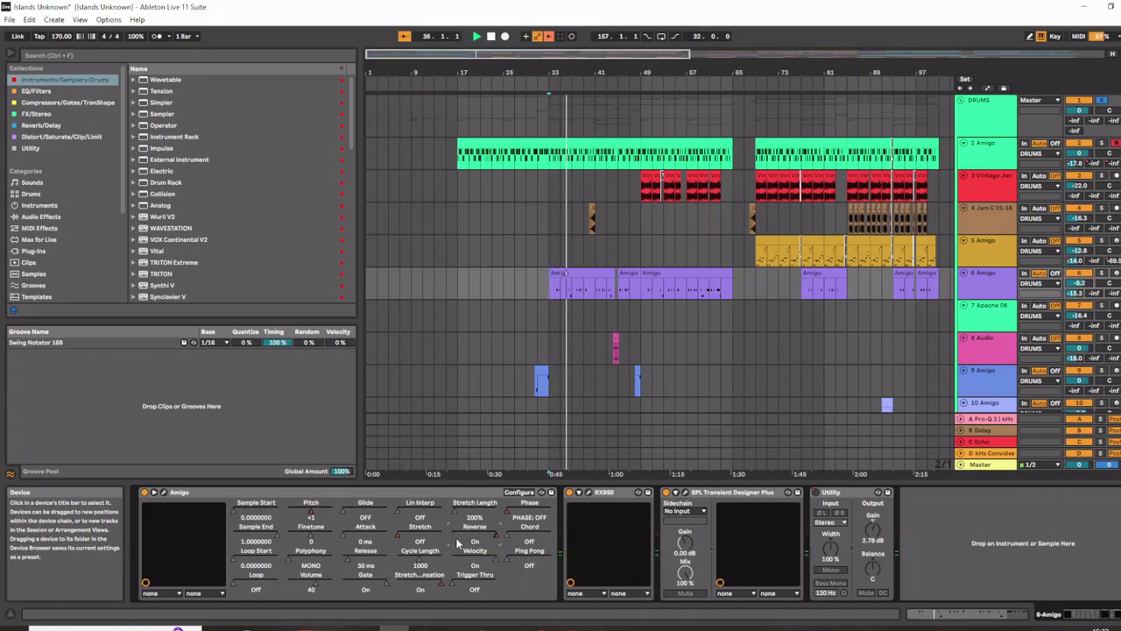
pyautogui.click(487, 542)
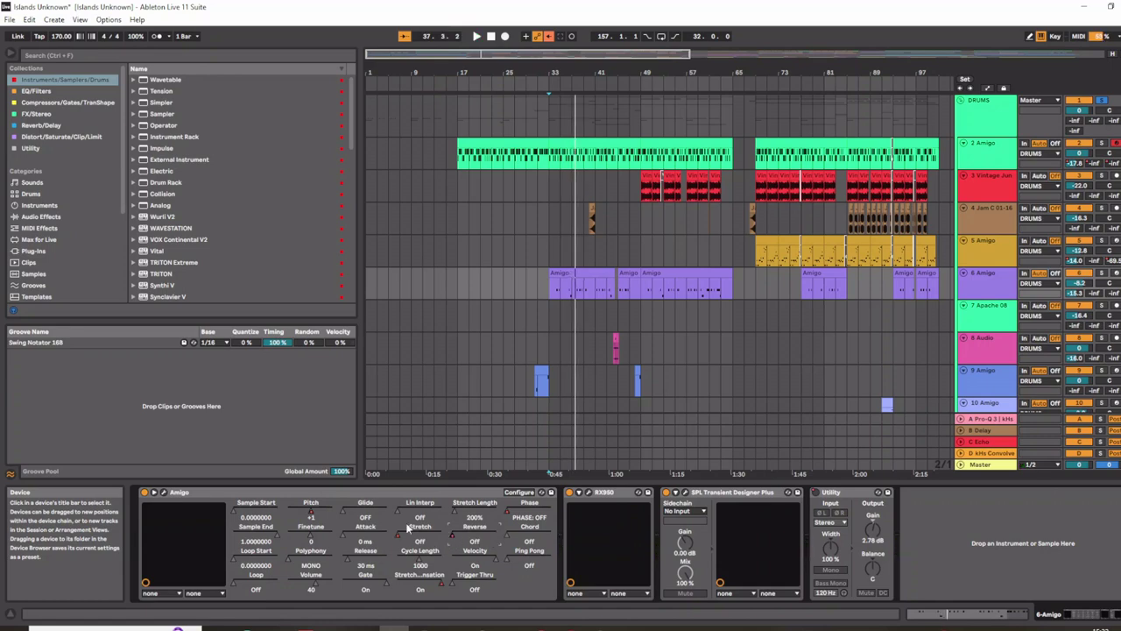
# - Solo the 4 Jam C track and listen to its clip at bar 40
pyautogui.scroll(5, 585, 254)
pyautogui.click(567, 218)
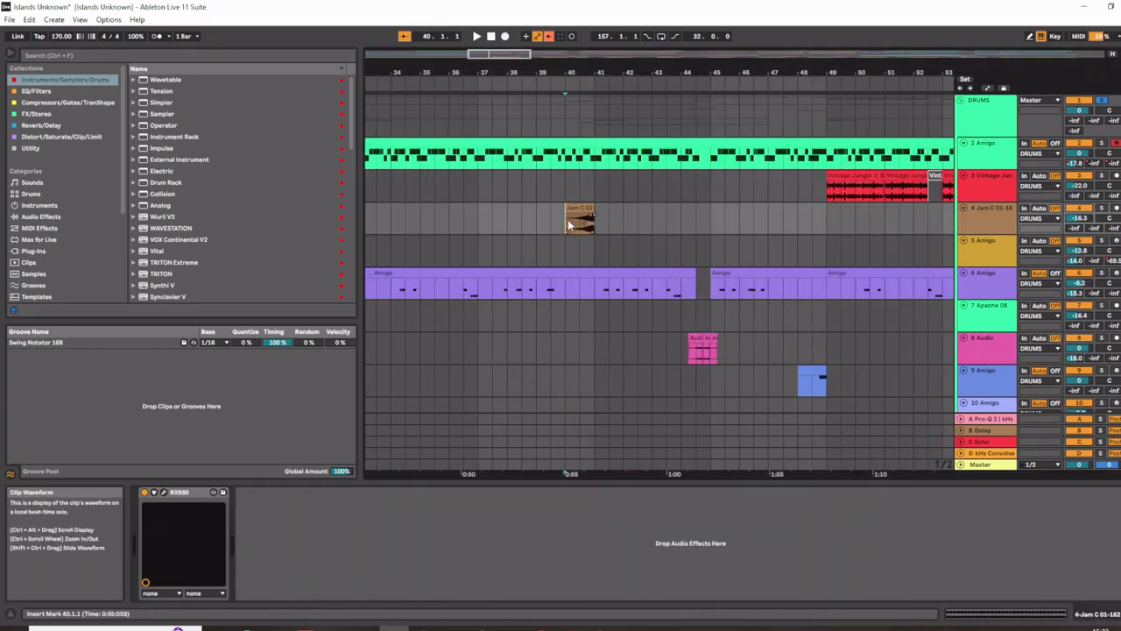
pyautogui.click(1101, 211)
pyautogui.press('space')
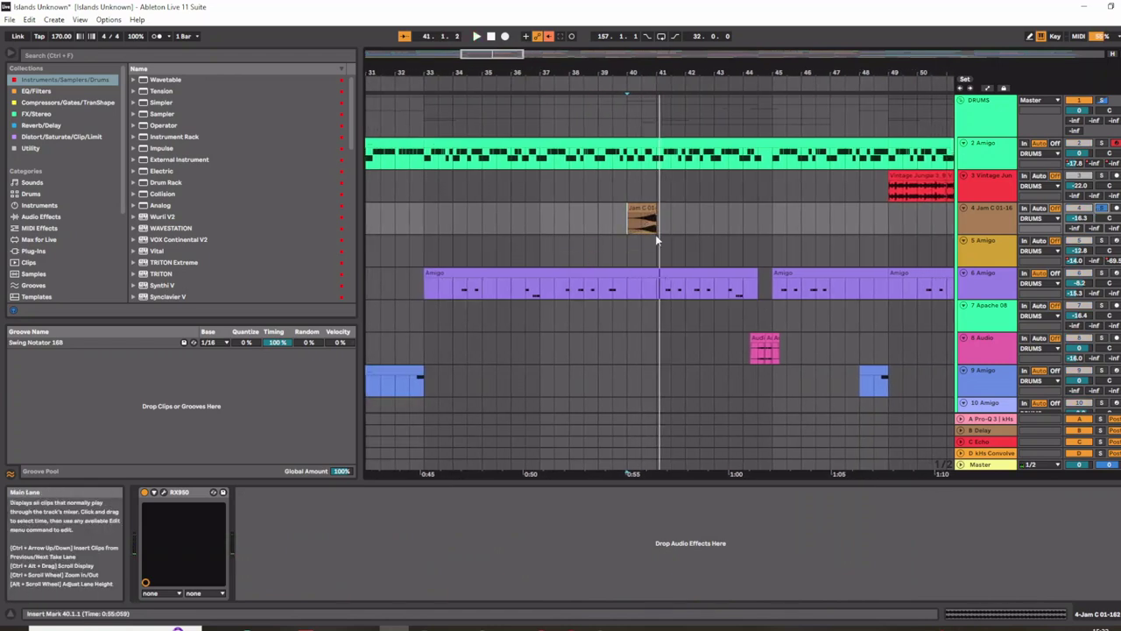
pyautogui.scroll(-8, 692, 231)
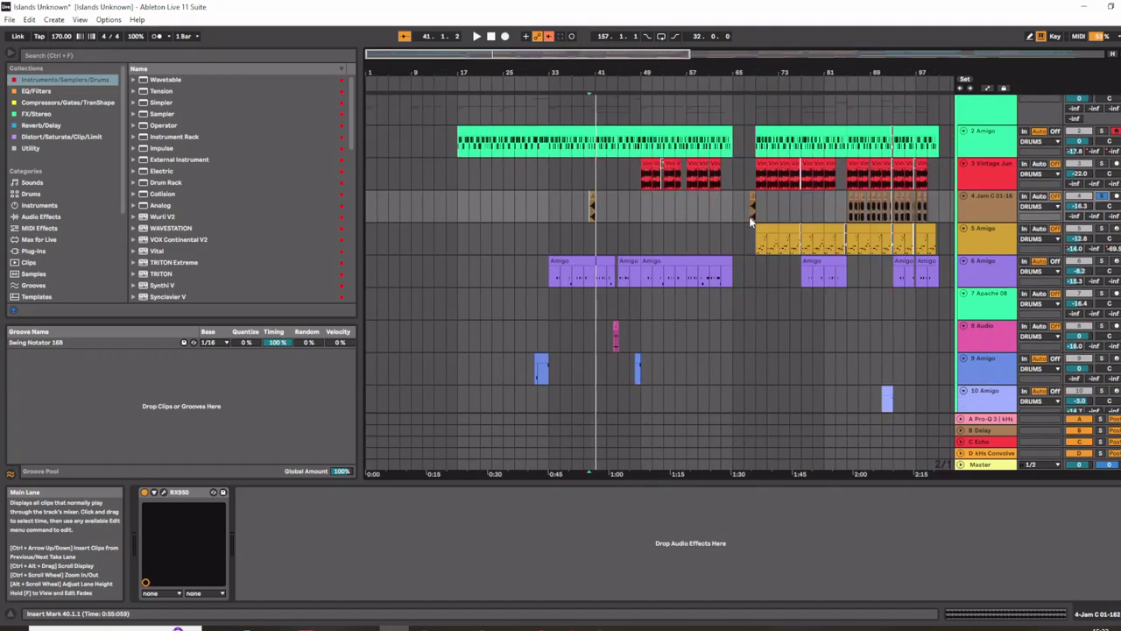
pyautogui.press('space')
# - Listen to the soloed 3 Vintage Jungle track from bar 49 and open its RX950 to examine the settings
pyautogui.click(637, 186)
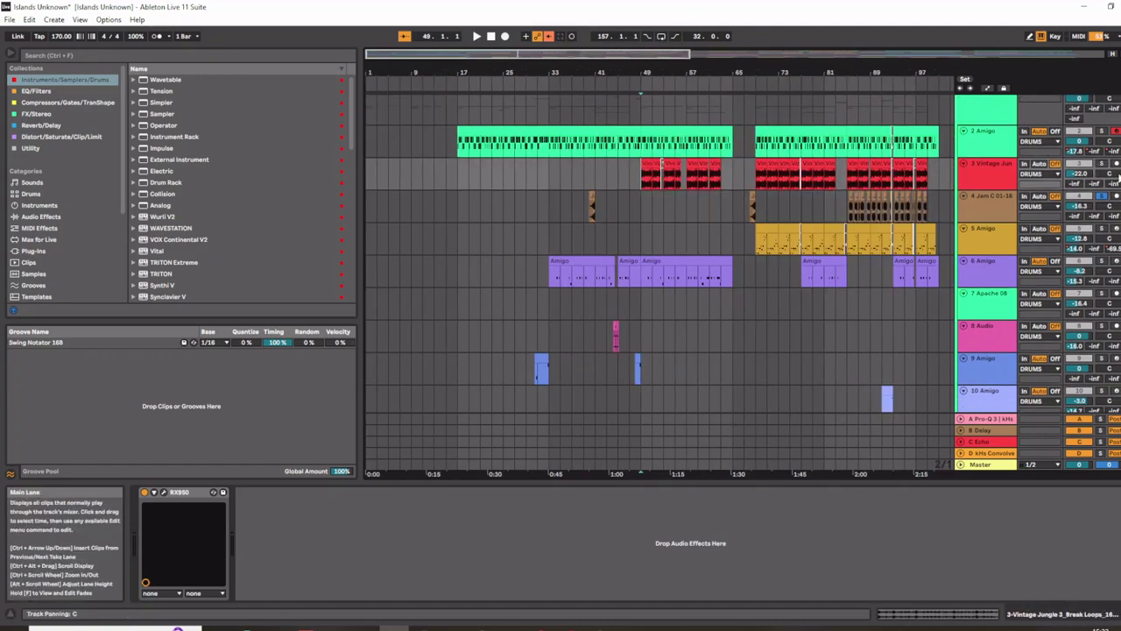
pyautogui.press('space')
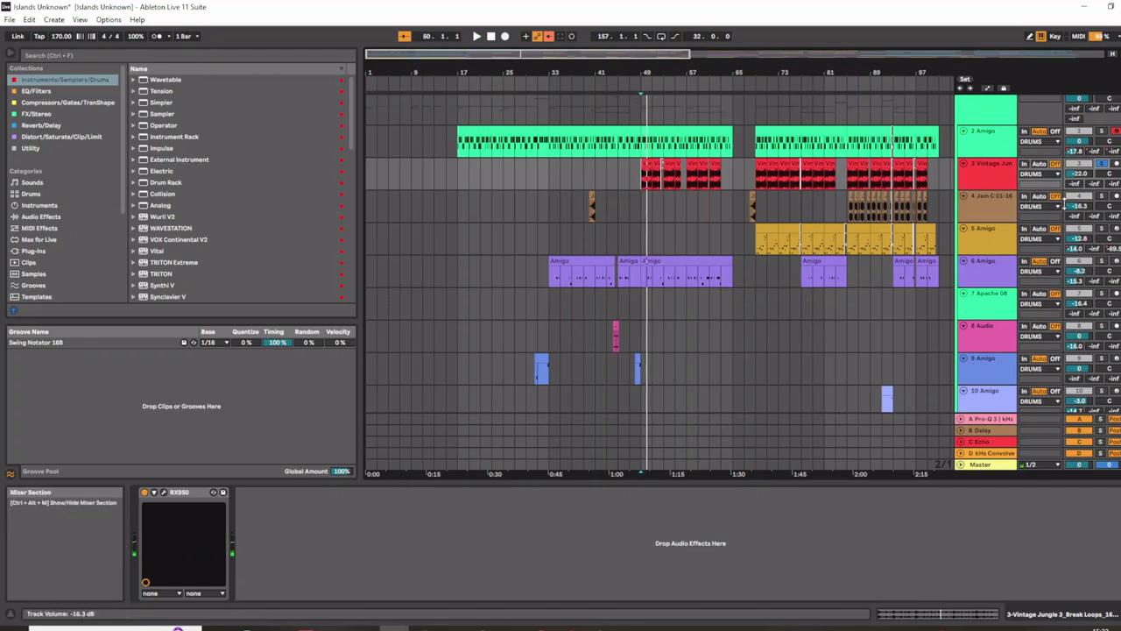
pyautogui.click(163, 493)
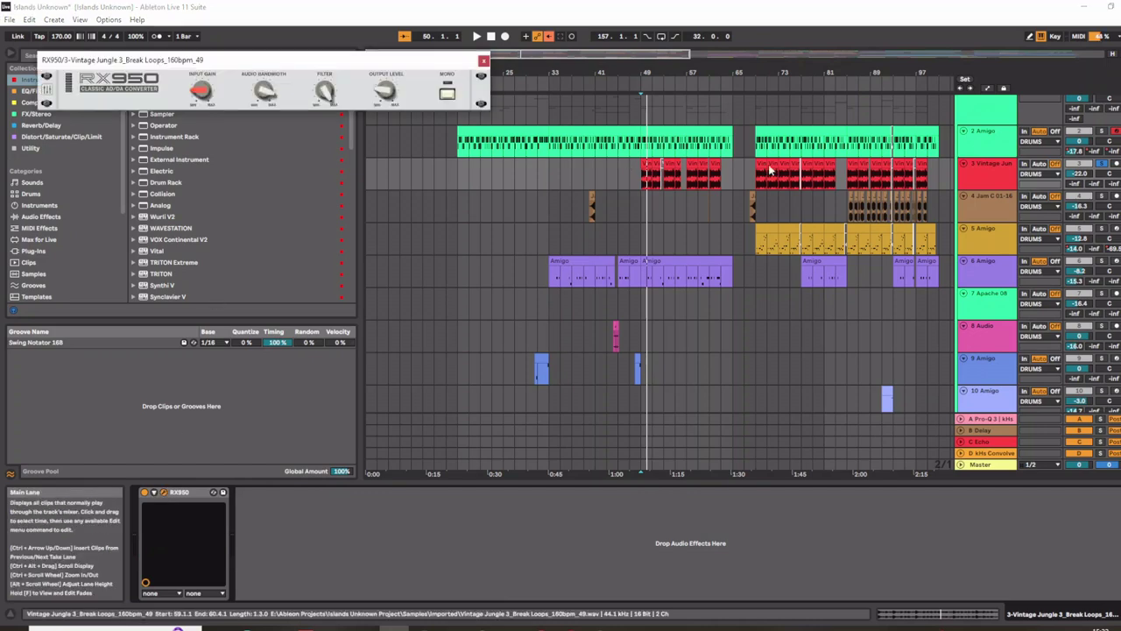
pyautogui.click(992, 181)
# - Review the device chains of the 5 Amigo and 6 Amigo tracks, opening and closing 6 Amigo's SPL Transient Designer Plus
pyautogui.click(987, 240)
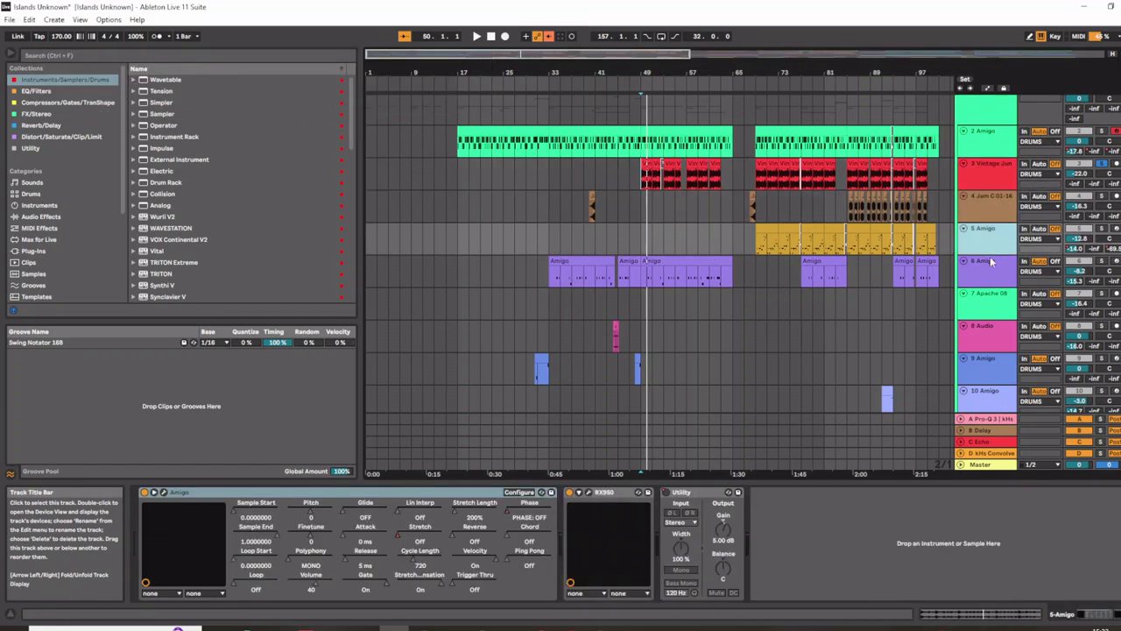
pyautogui.click(990, 275)
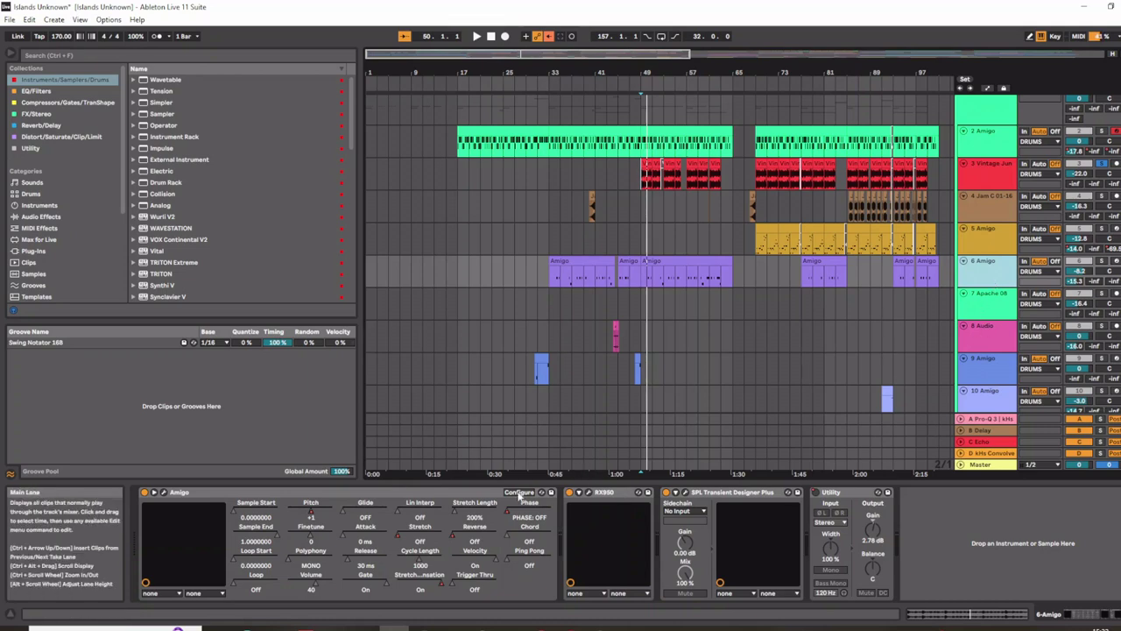
pyautogui.click(545, 275)
pyautogui.click(685, 492)
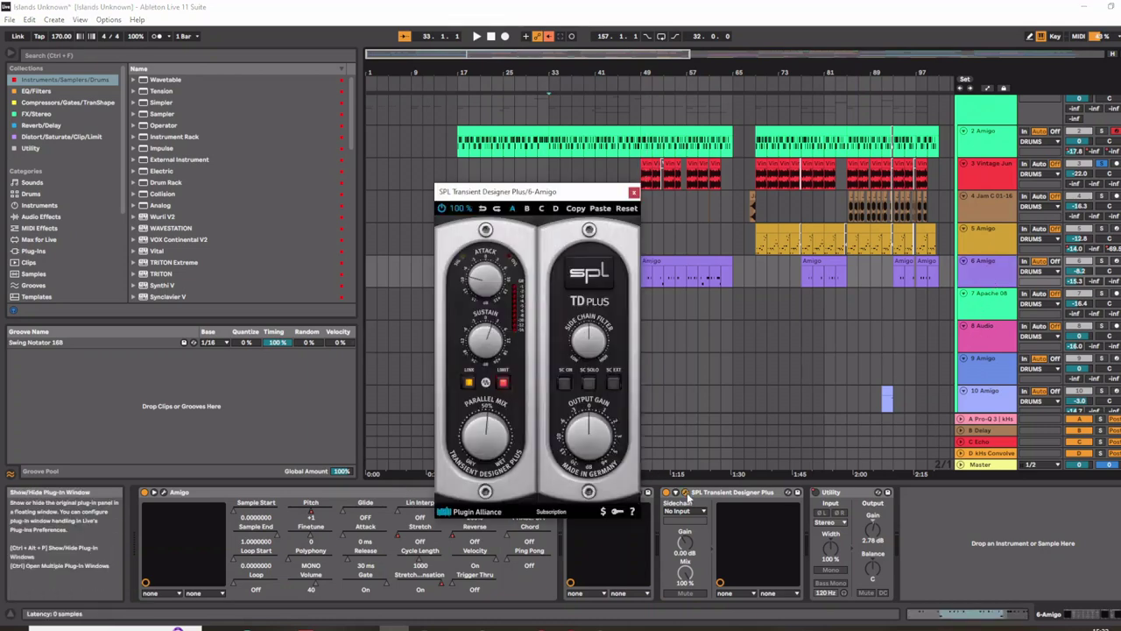
pyautogui.click(635, 192)
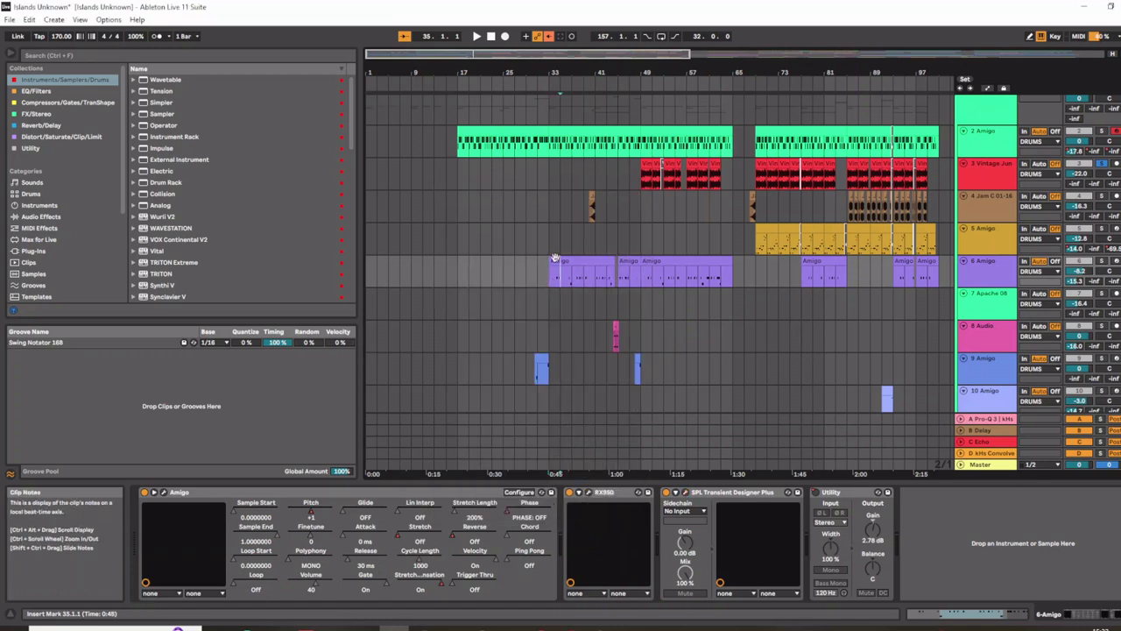
# - Listen closely to how the 6 Amigo hits around bar 34 sit with the other drum tracks
pyautogui.scroll(10, 561, 195)
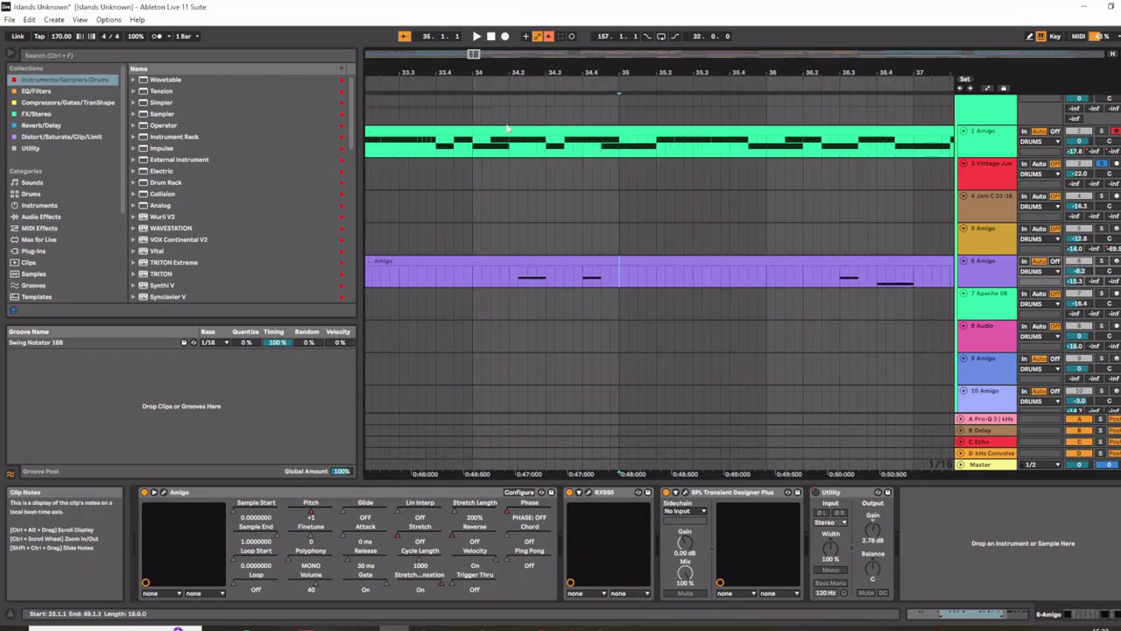
pyautogui.click(473, 79)
pyautogui.press('space')
pyautogui.scroll(1, 1093, 125)
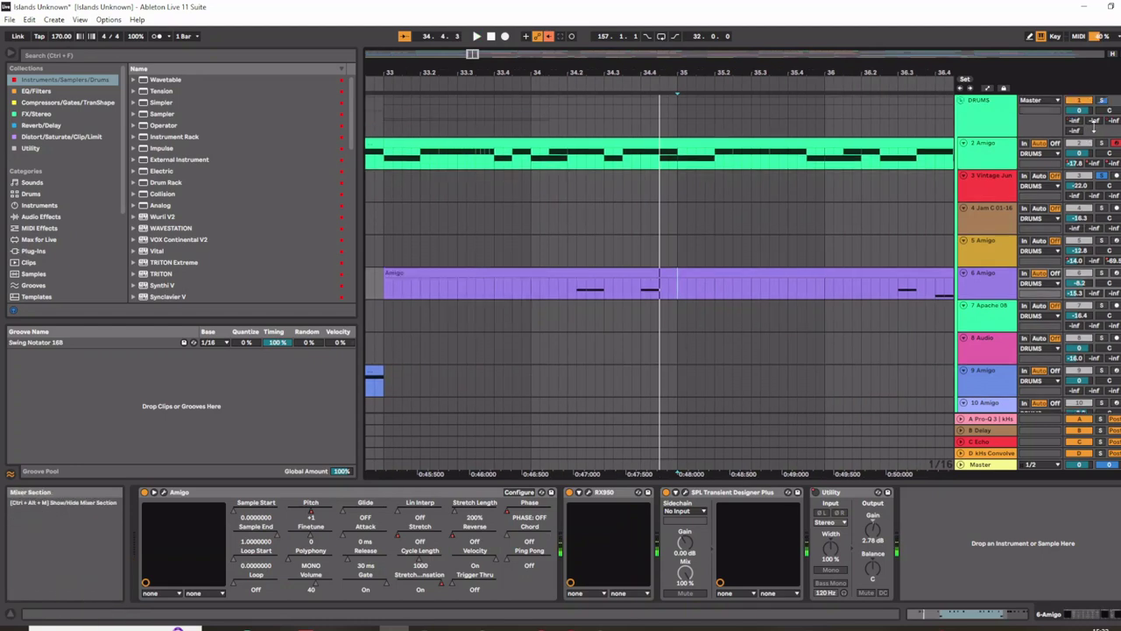
pyautogui.click(566, 303)
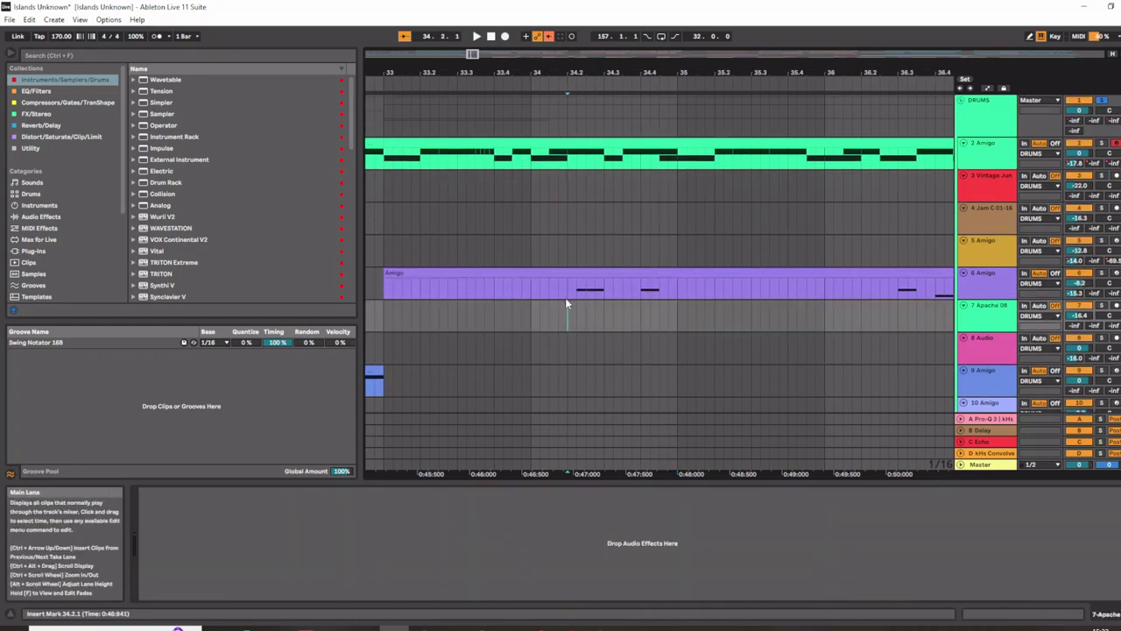
pyautogui.click(563, 288)
pyautogui.press('space')
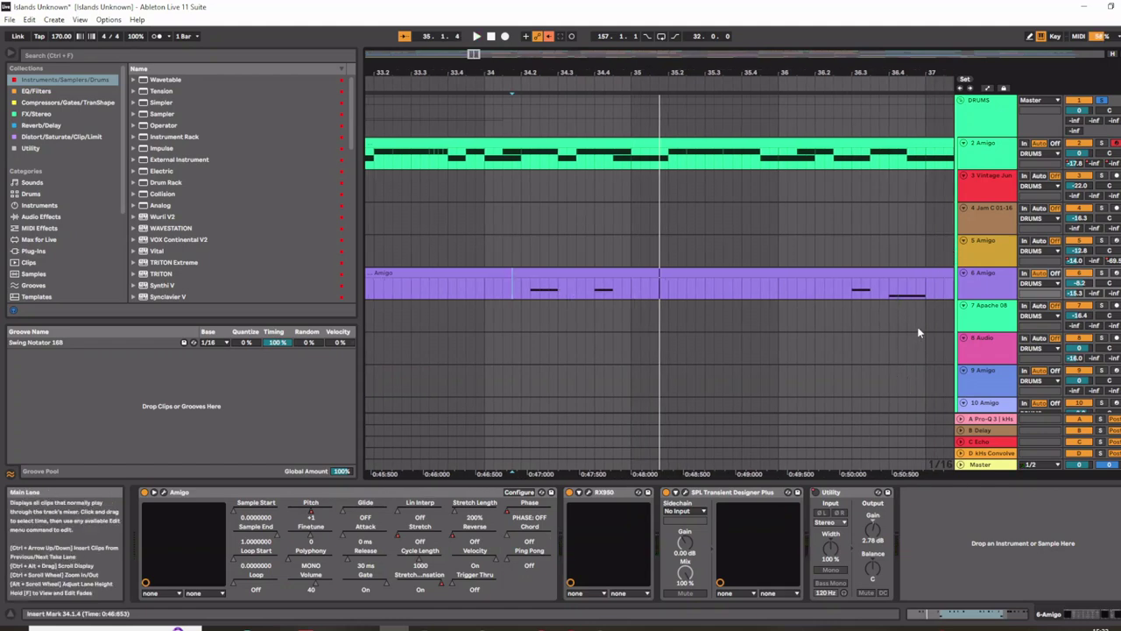
# - Play the 6 Amigo clip from bar 33, comparing SPL Transient Designer Plus switched off and back on
pyautogui.click(797, 286)
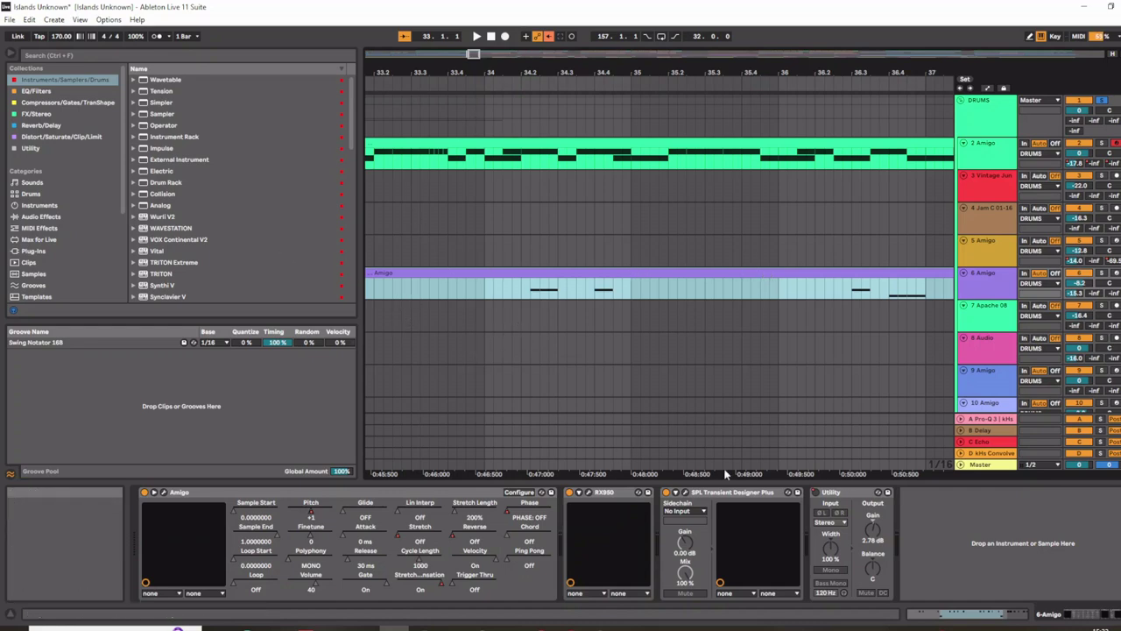
pyautogui.click(676, 494)
pyautogui.click(517, 275)
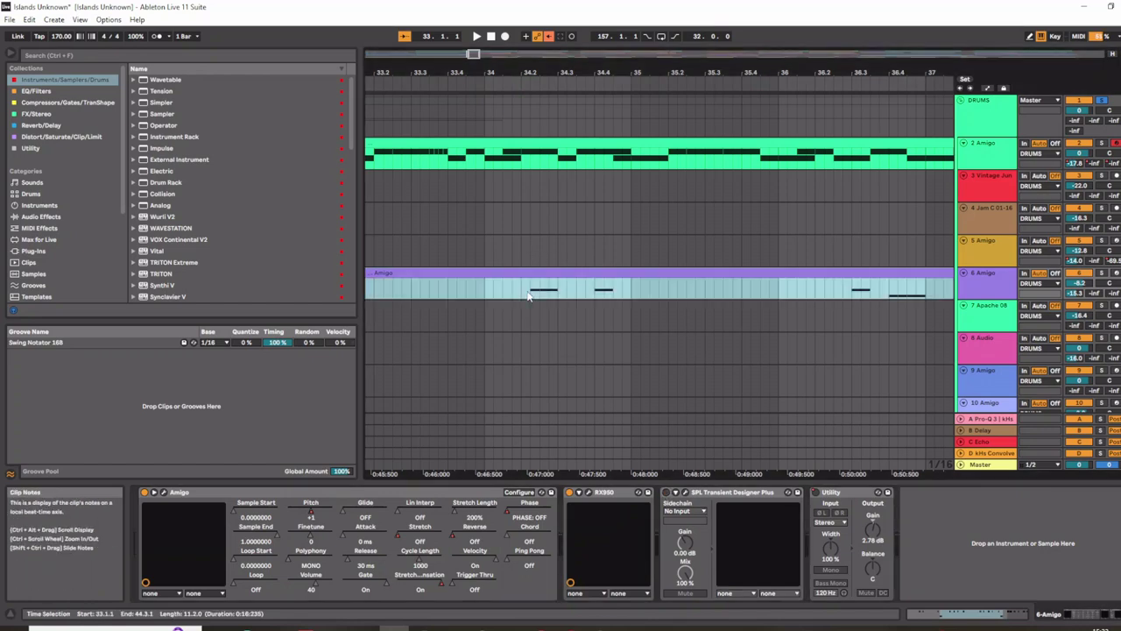
pyautogui.press('space')
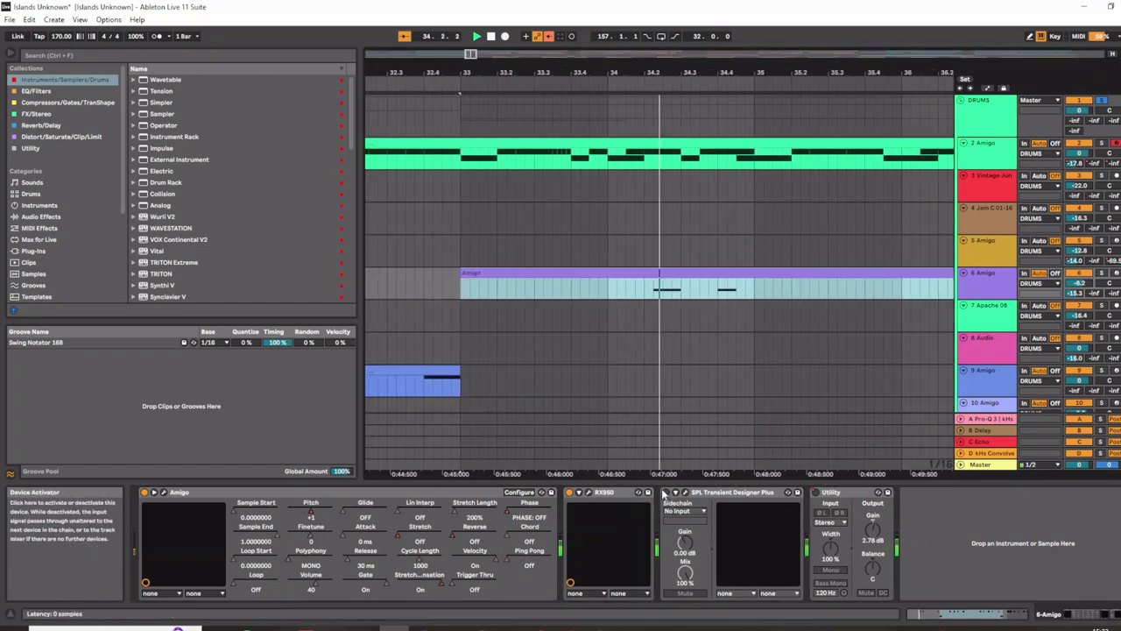
pyautogui.click(667, 494)
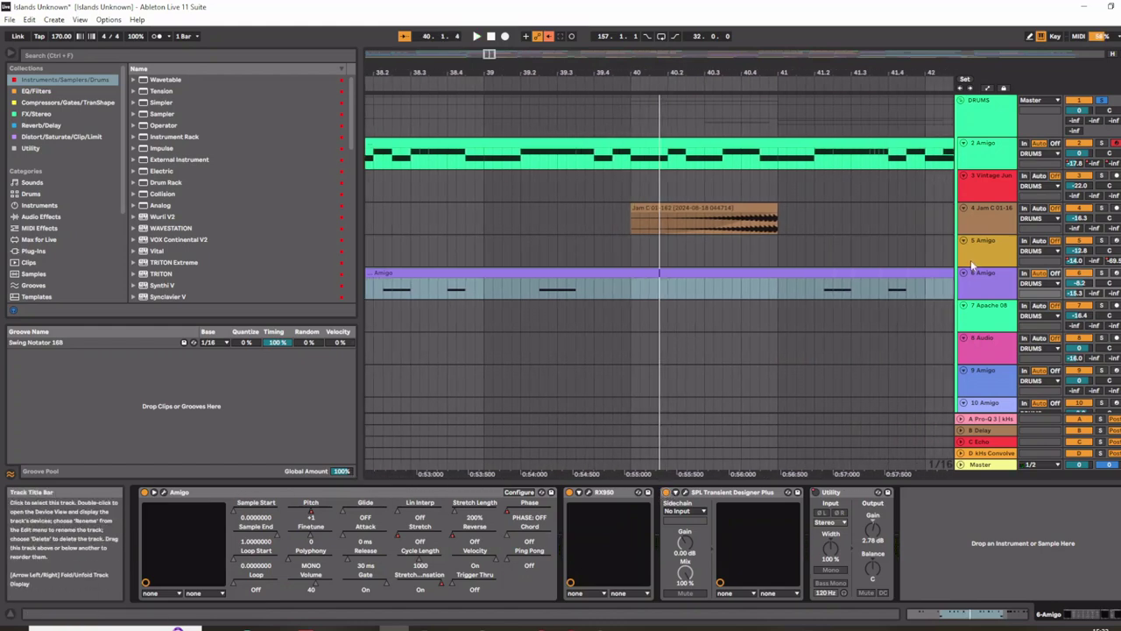
# - Listen to the full drum arrangement from bar 49, where the 3 Vintage Jungle loops enter
pyautogui.scroll(-1, 831, 254)
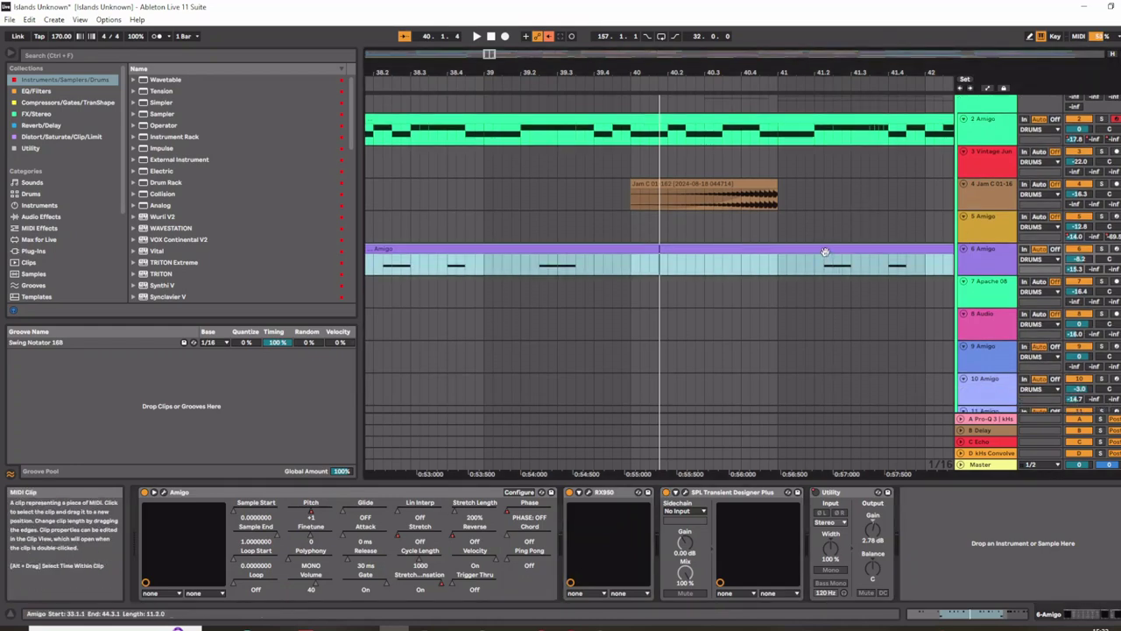
pyautogui.keyDown('ctrl'); pyautogui.scroll(-3, 819, 245); pyautogui.keyUp('ctrl')
pyautogui.keyDown('ctrl'); pyautogui.scroll(-5, 814, 242); pyautogui.keyUp('ctrl')
pyautogui.scroll(1, 661, 244)
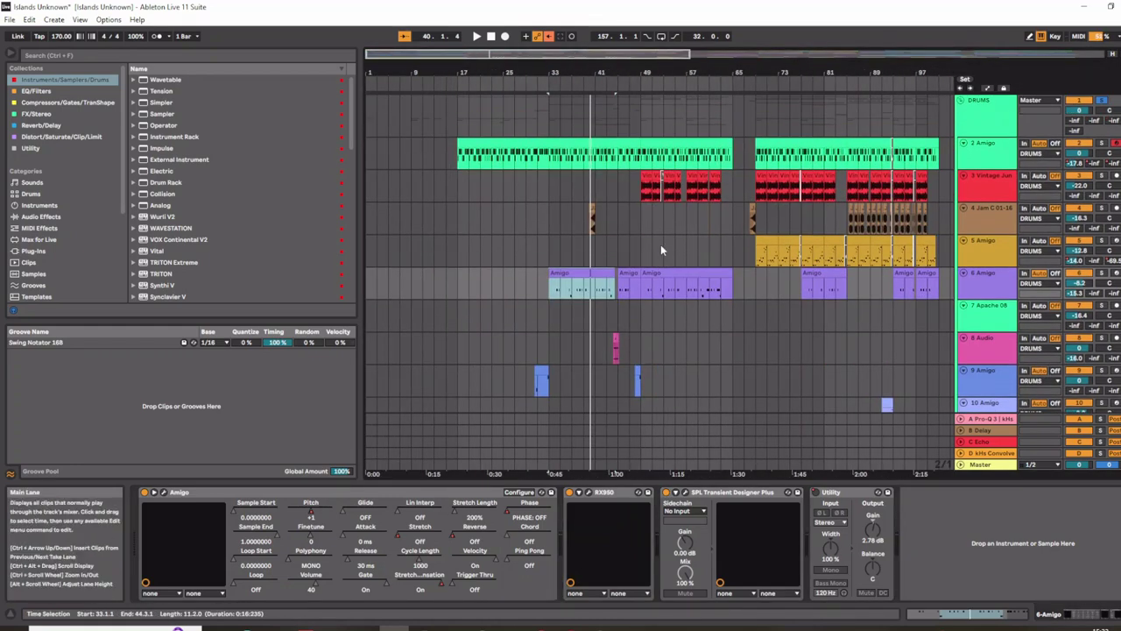
pyautogui.click(638, 198)
pyautogui.press('space')
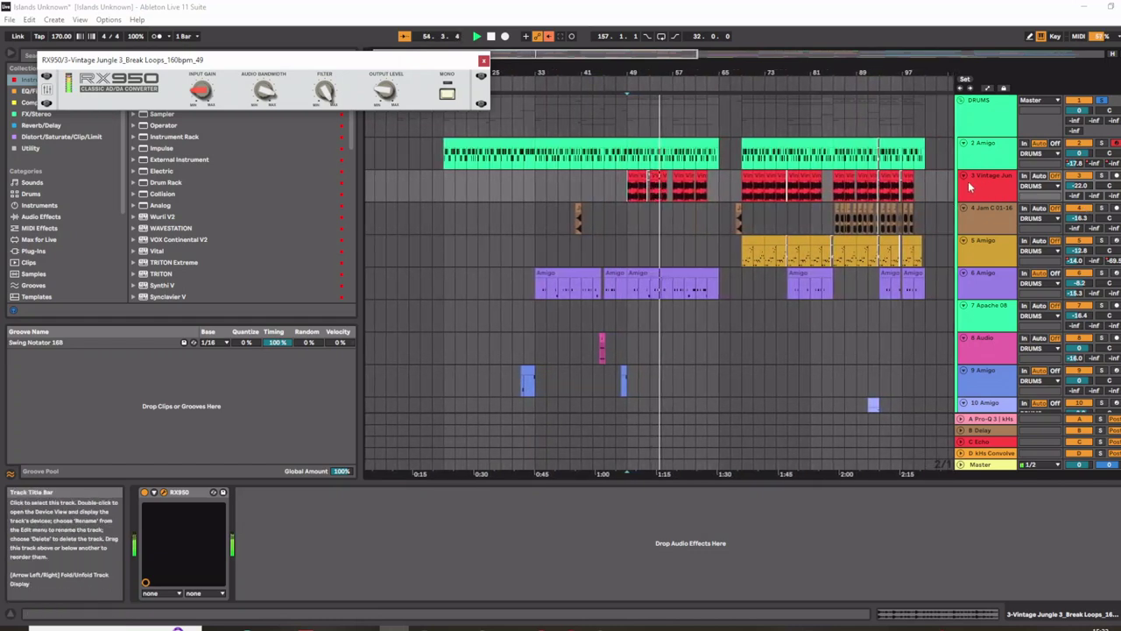
pyautogui.press('space')
# - Mark the drum gap between bars 65 and 69 and listen to the transition from bar 65
pyautogui.click(717, 219)
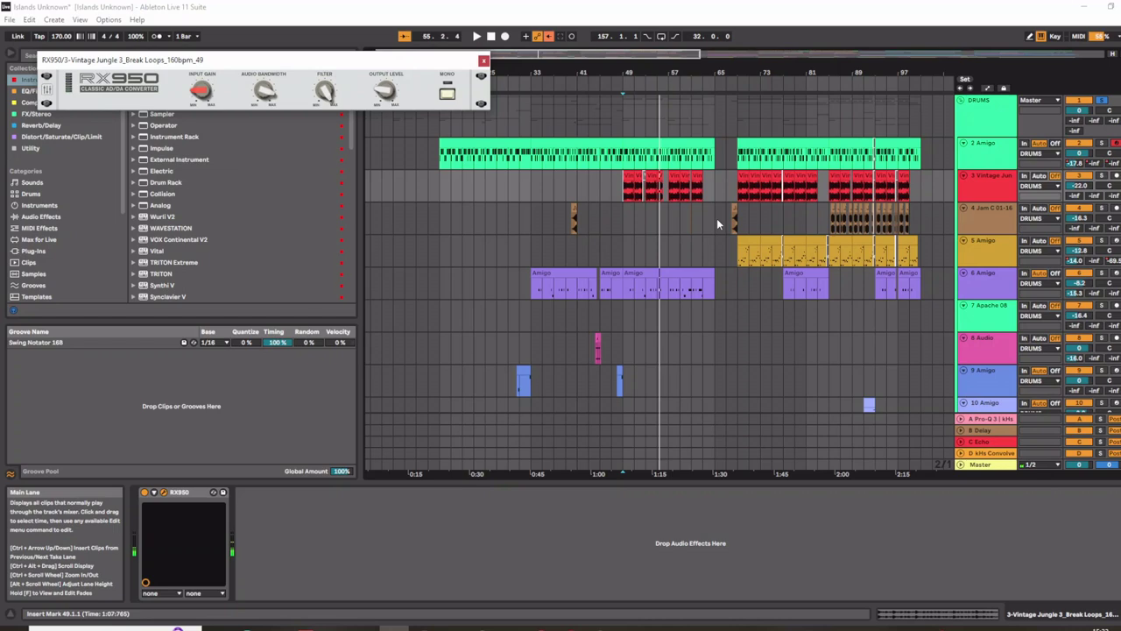
pyautogui.moveTo(720, 219)
pyautogui.mouseDown()
pyautogui.moveTo(760, 219)
pyautogui.moveTo(718, 214)
pyautogui.mouseUp()
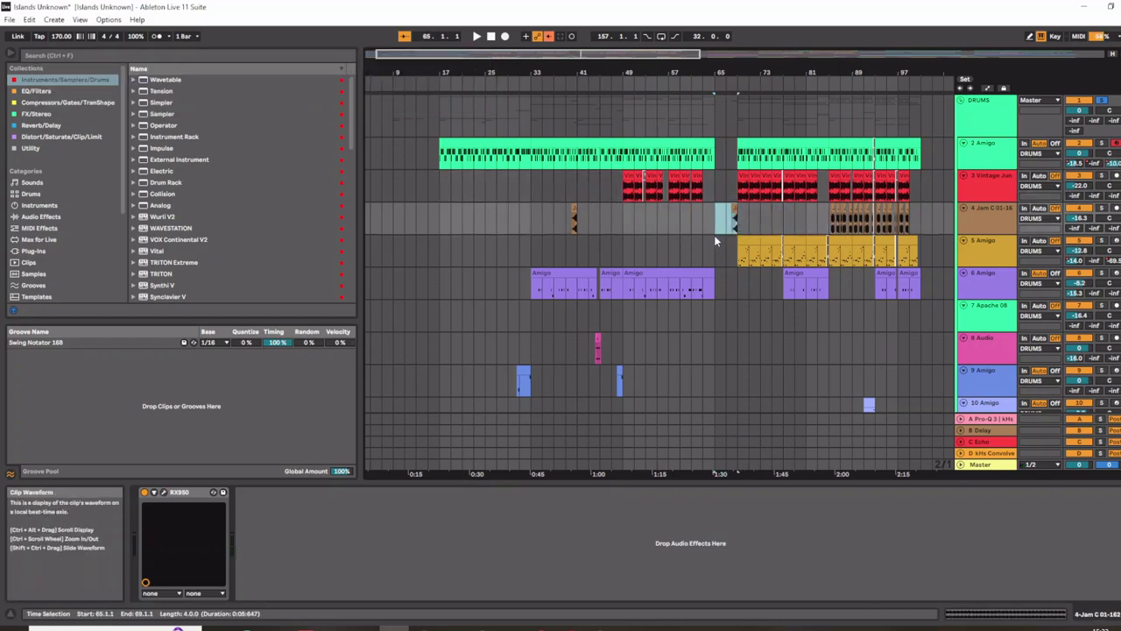
pyautogui.click(726, 306)
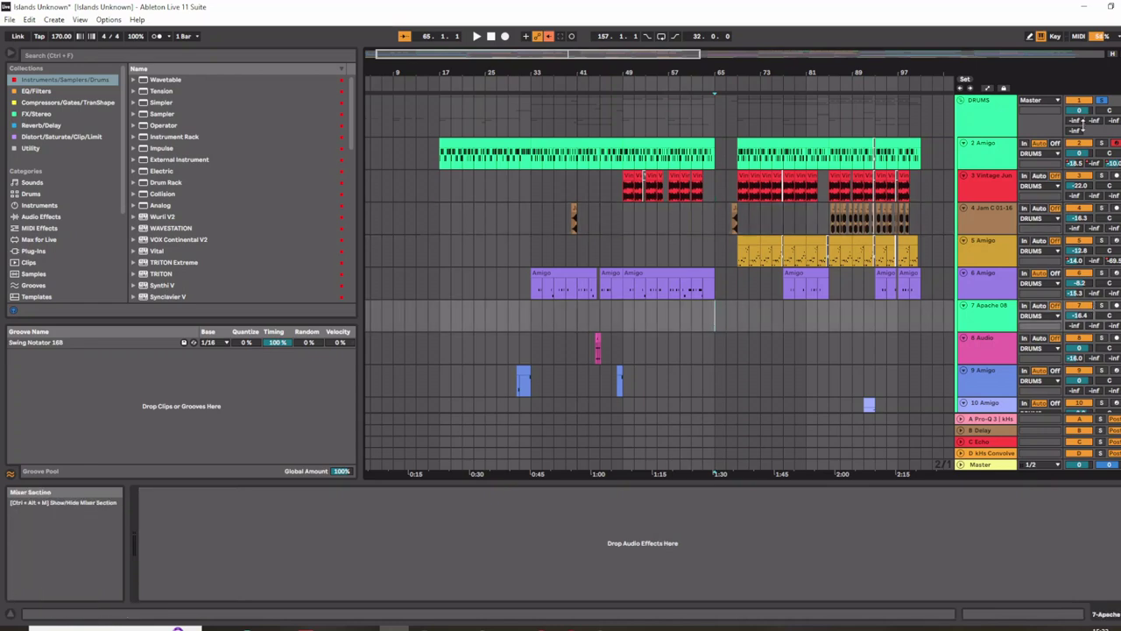
pyautogui.press('space')
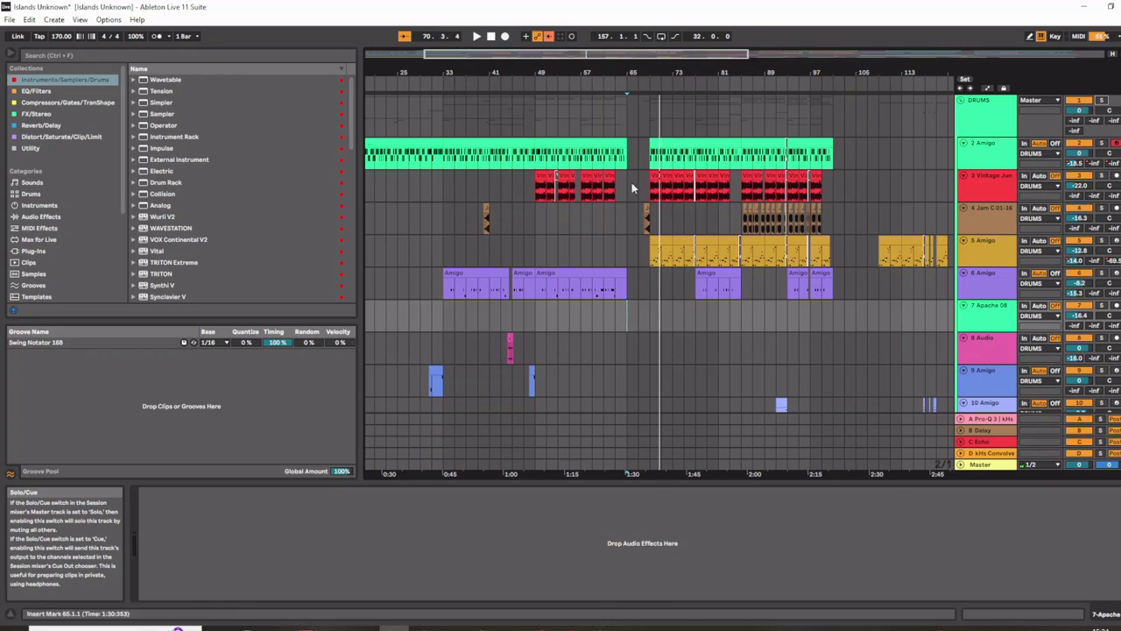
# - Examine how the drum layers build up by highlighting clips on the 3 Vintage Jungle, 2 Amigo and 5 Amigo tracks
pyautogui.click(540, 186)
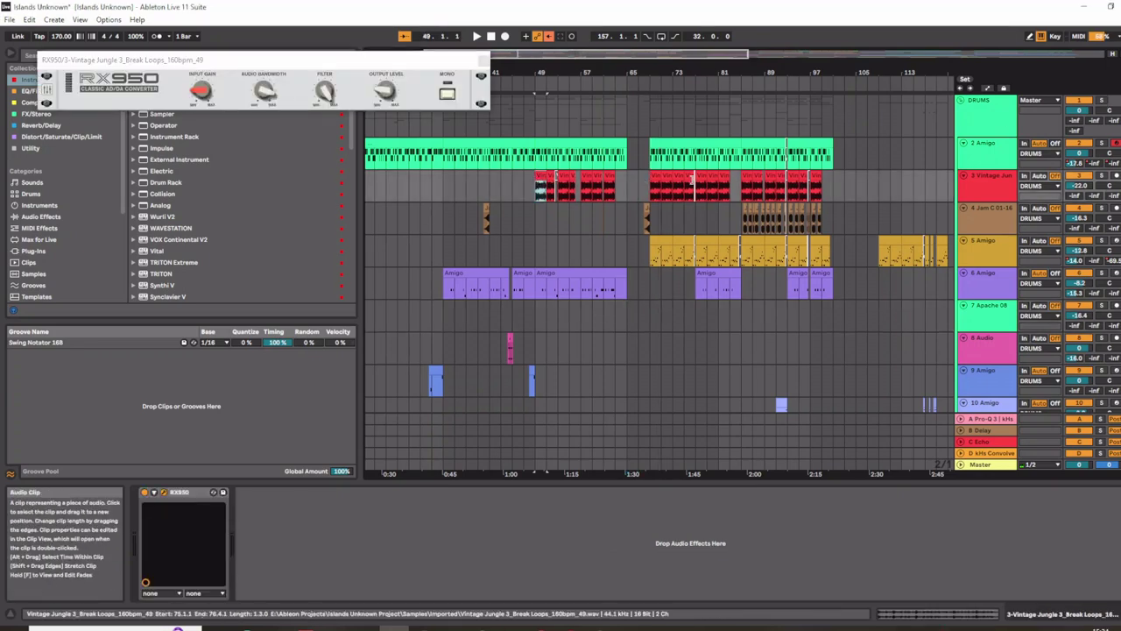
pyautogui.click(529, 245)
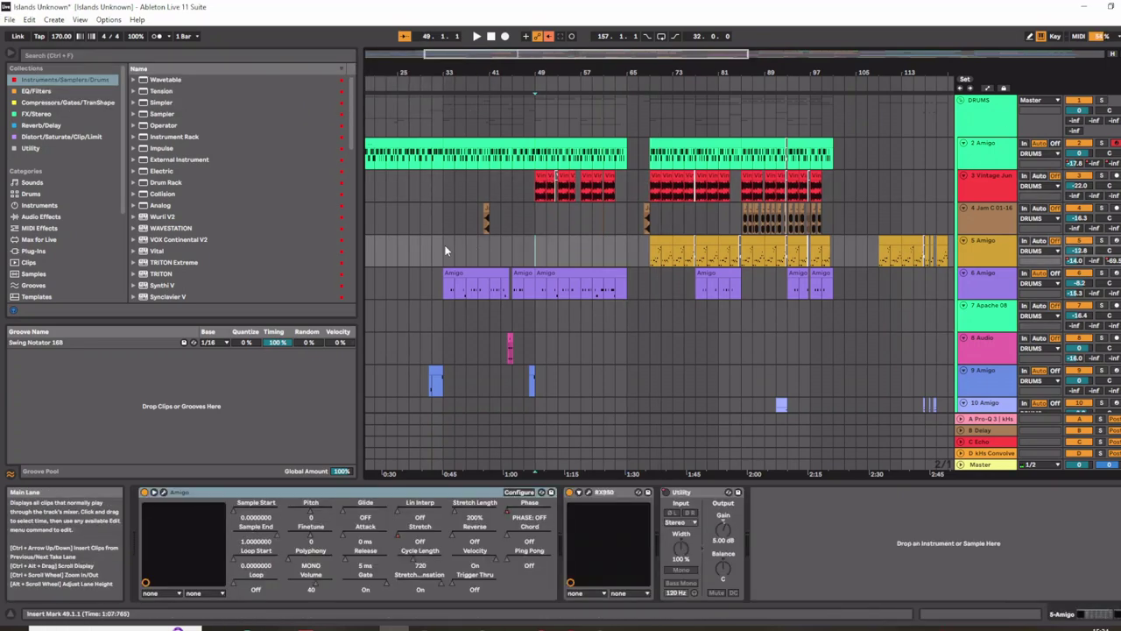
pyautogui.click(413, 143)
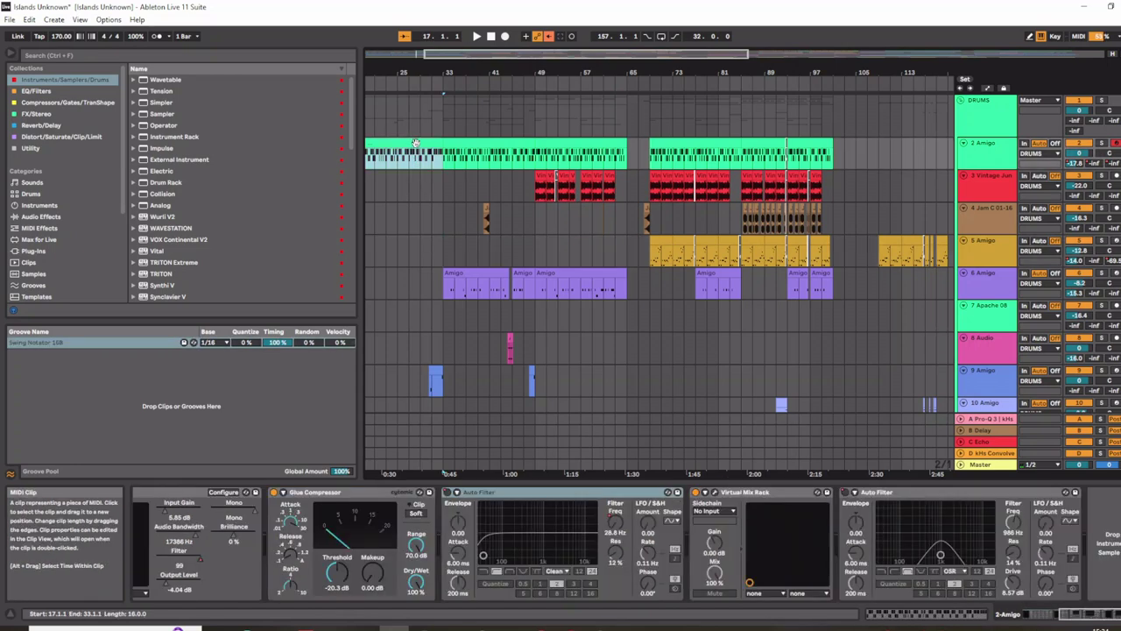
pyautogui.moveTo(445, 219); pyautogui.dragTo(533, 242)
pyautogui.moveTo(525, 178); pyautogui.dragTo(717, 257)
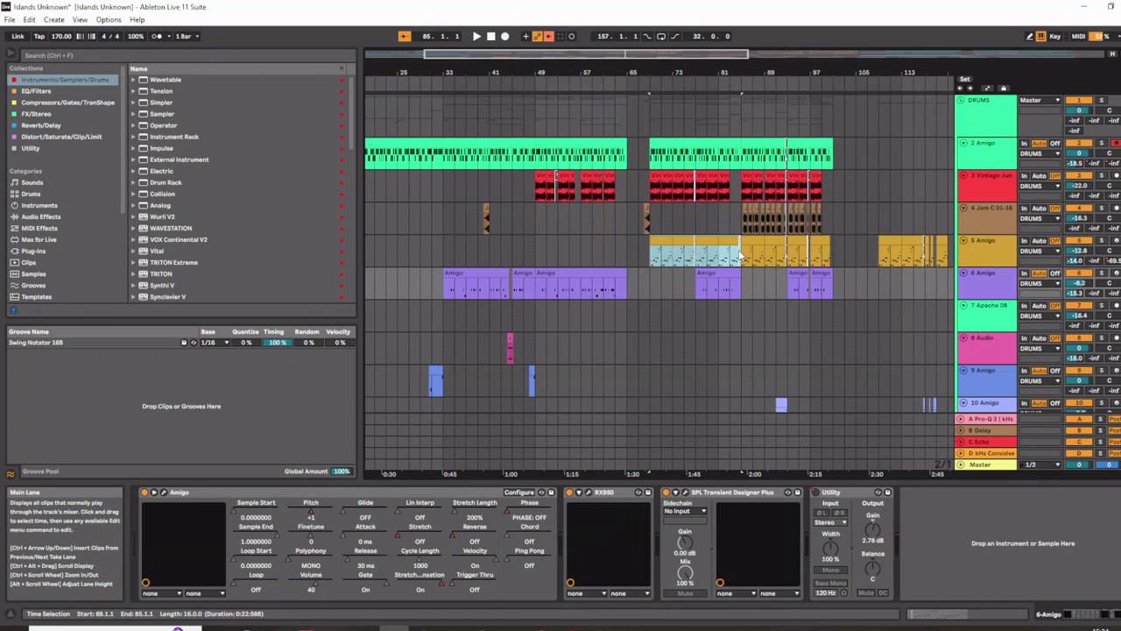
# - Solo the 5 Amigo track and play its first clip from bar 69
pyautogui.click(987, 245)
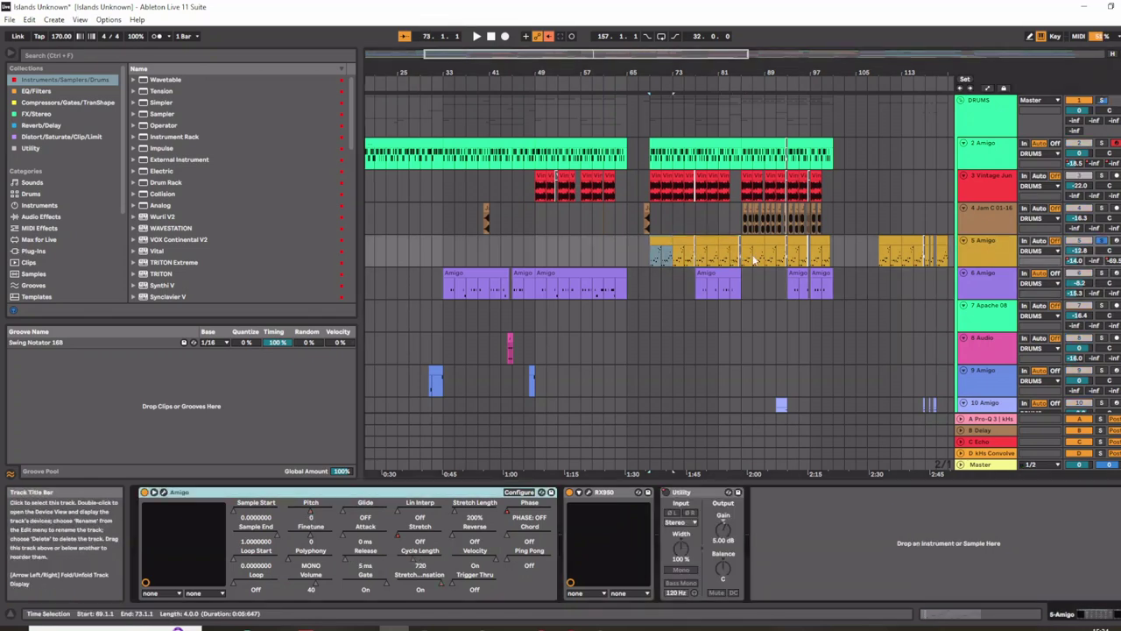
pyautogui.click(661, 246)
pyautogui.press('space')
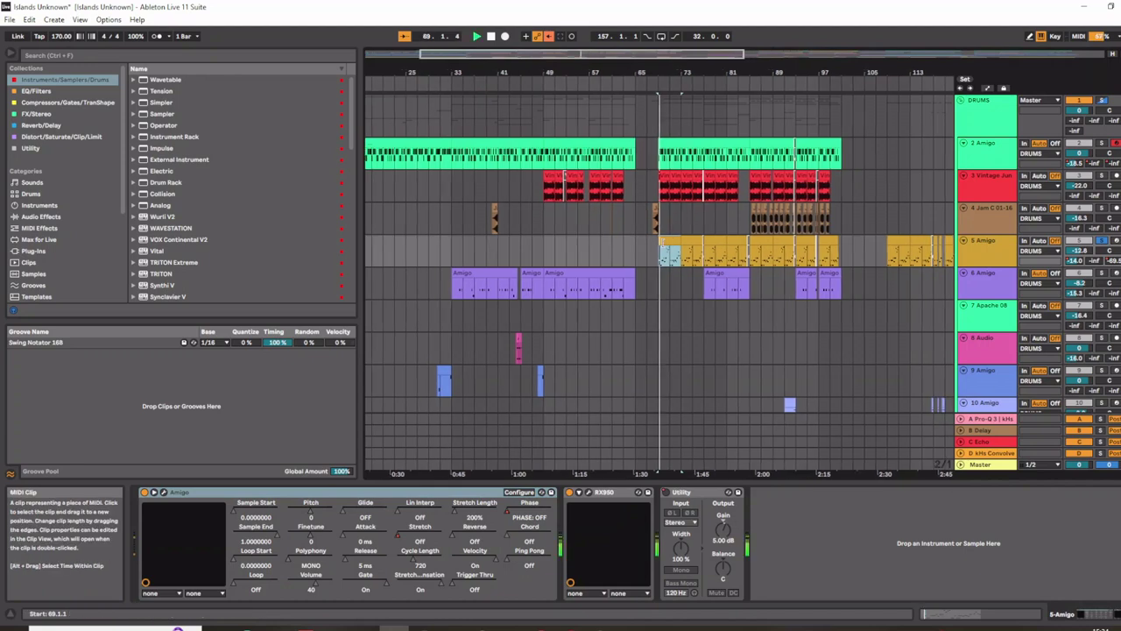
# - View the sliced SOUL PRIDE 165 sample in 5 Amigo's sampler, close it, and open the bar 69 clip's notes
pyautogui.click(163, 493)
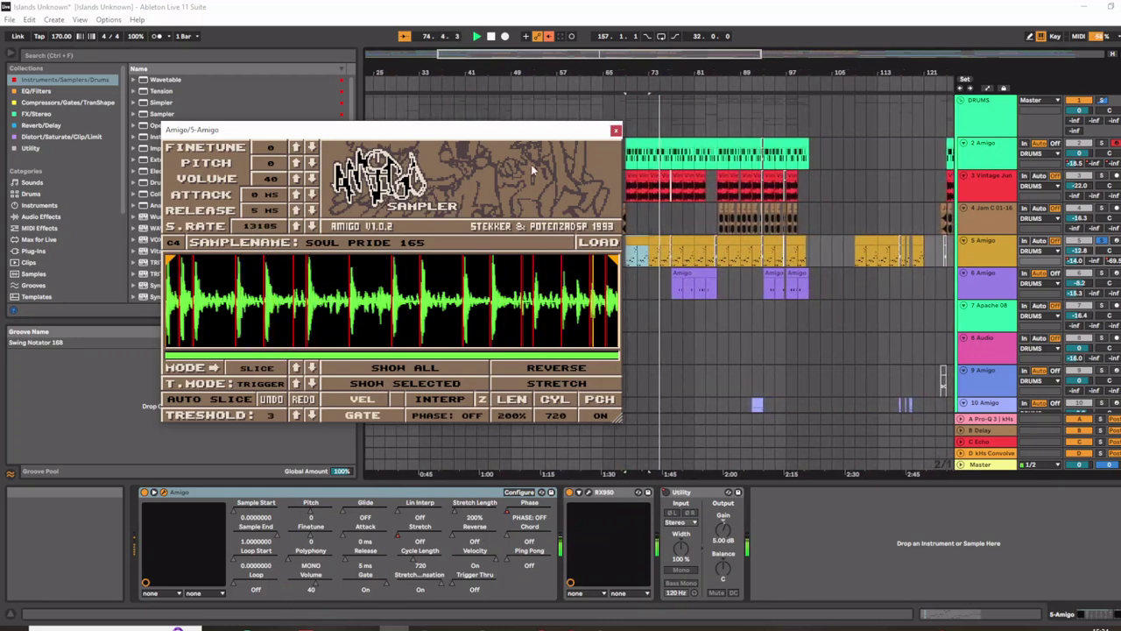
pyautogui.click(616, 130)
pyautogui.click(632, 241)
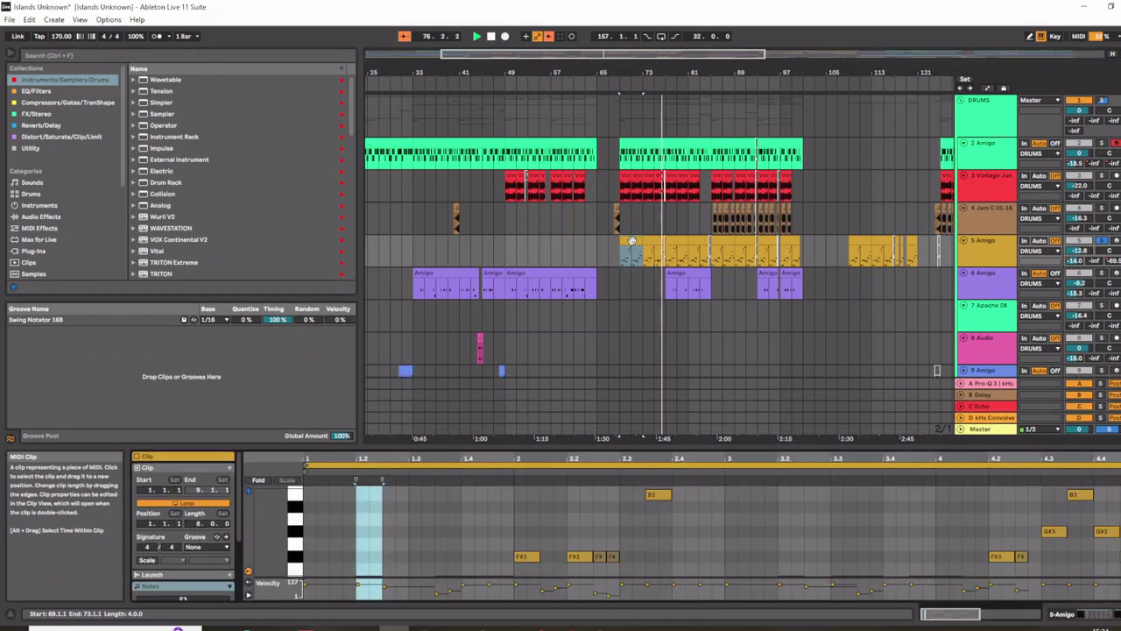
# - Enlarge the note editor and play the 5 Amigo clip while inspecting its short E3 and F#3 notes
pyautogui.moveTo(578, 452); pyautogui.dragTo(499, 163)
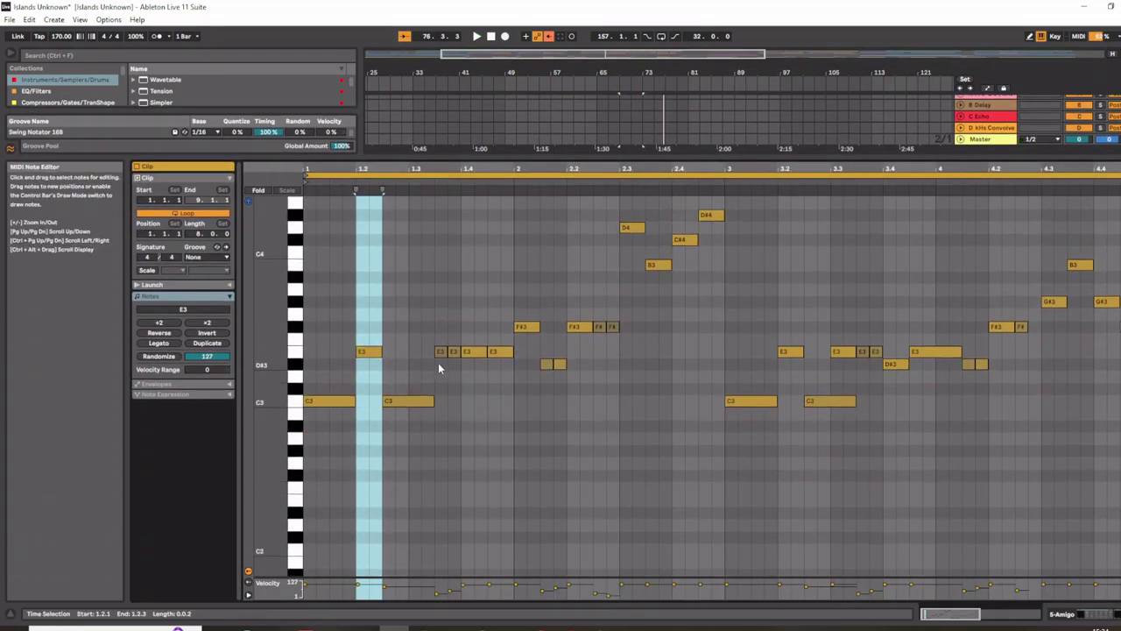
pyautogui.click(442, 354)
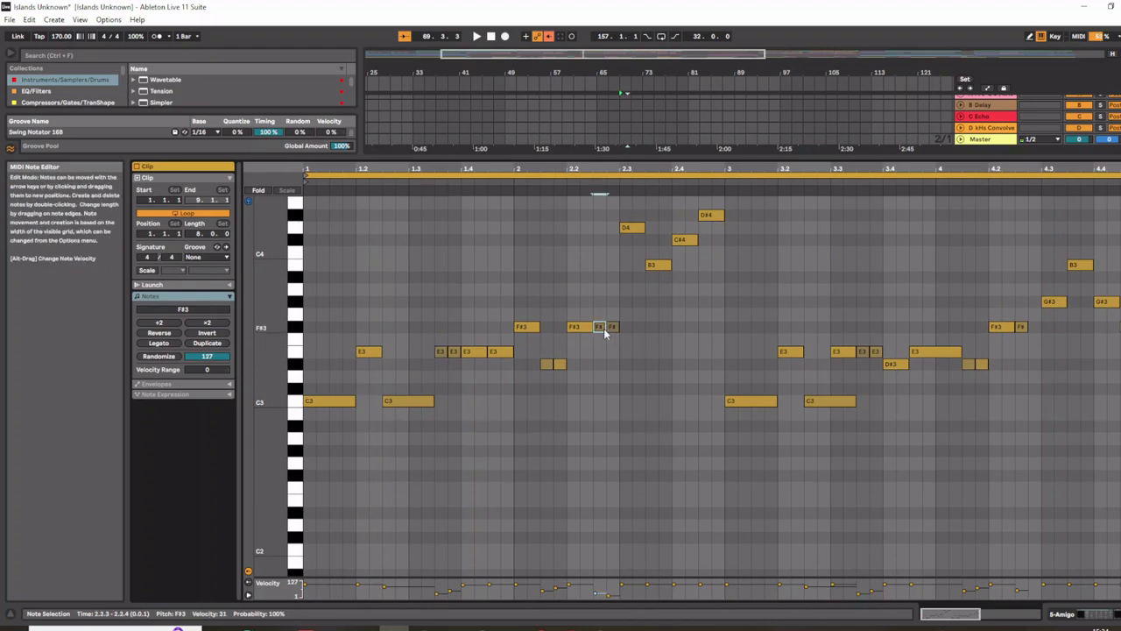
pyautogui.click(613, 328)
pyautogui.scroll(2, 717, 412)
pyautogui.press('space')
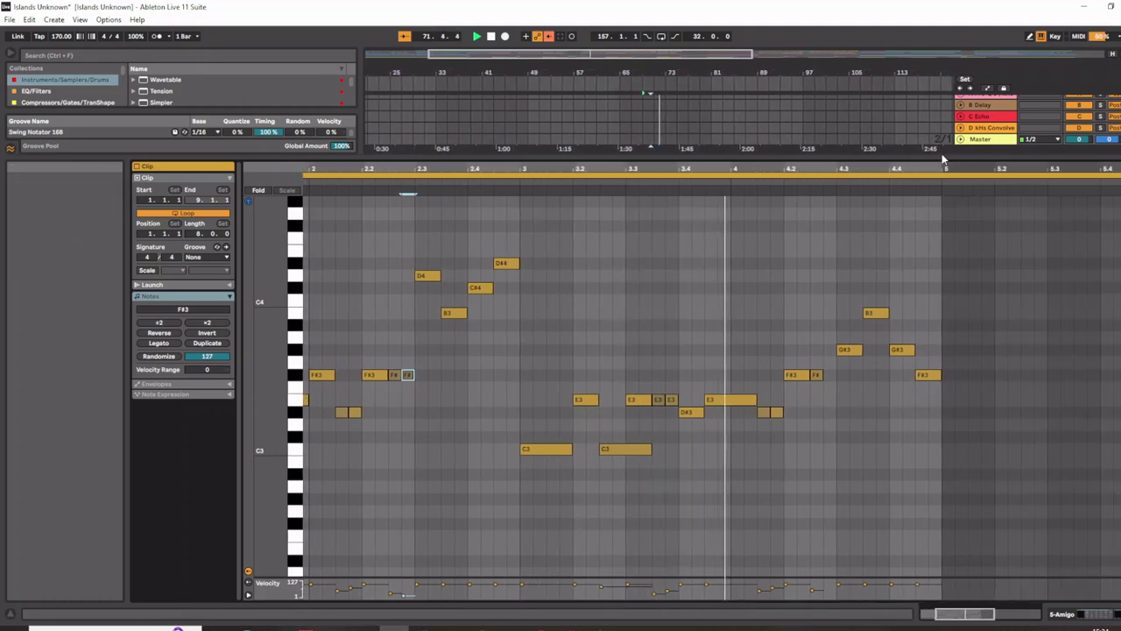
# - Shrink the note editor and play the 5 Amigo track's next clips from bars 77 and 79
pyautogui.moveTo(942, 159); pyautogui.dragTo(793, 419)
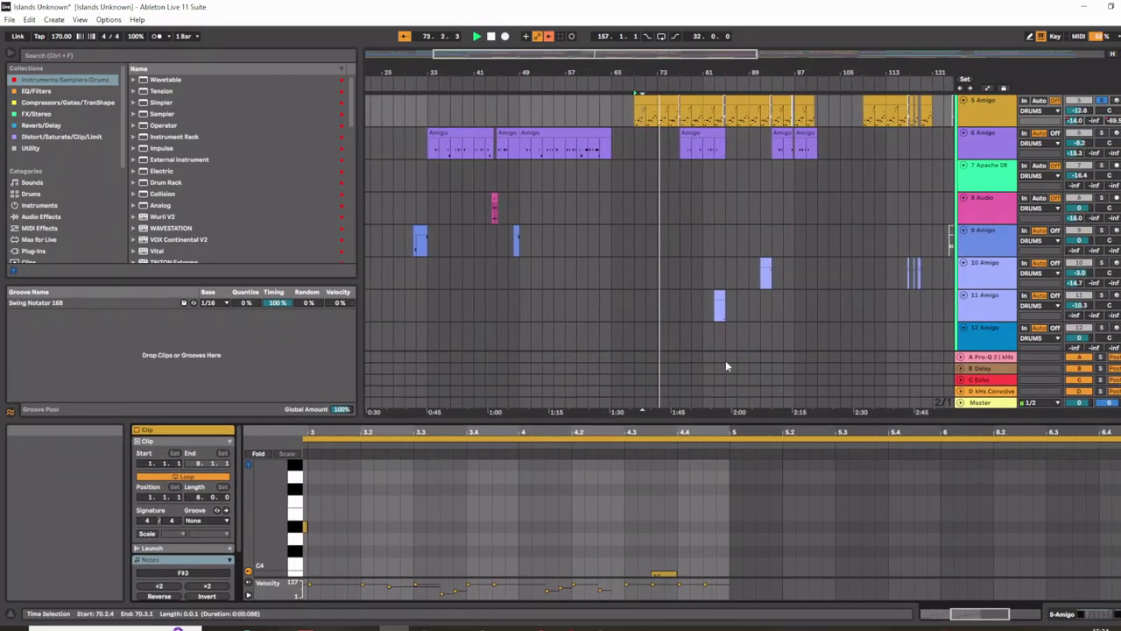
pyautogui.scroll(2, 680, 296)
pyautogui.scroll(2, 686, 300)
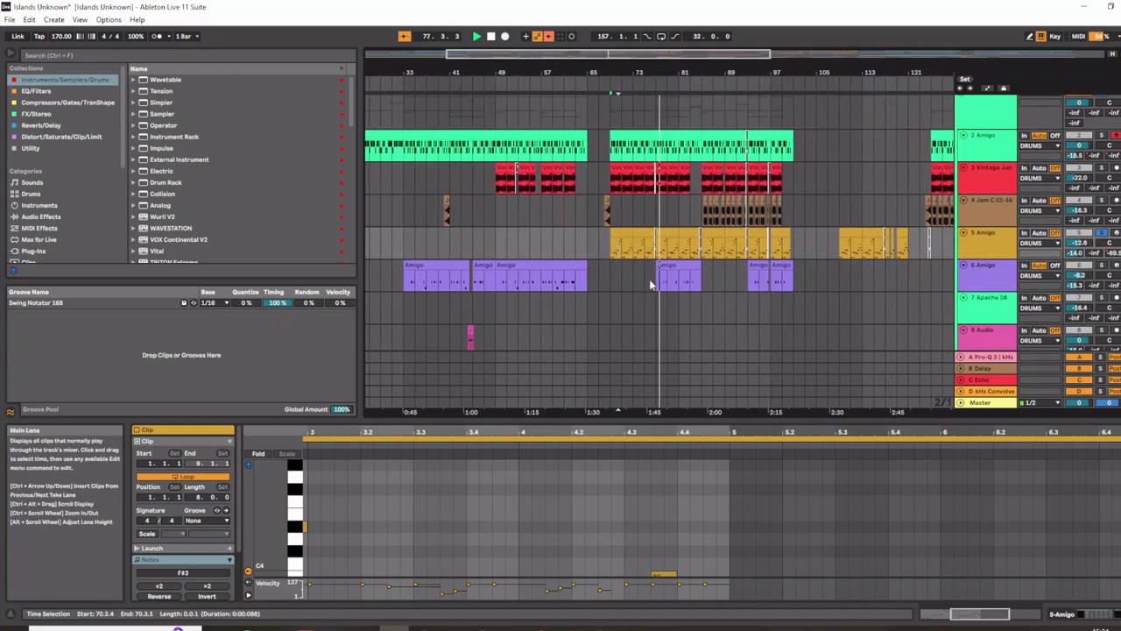
pyautogui.scroll(1, 1033, 162)
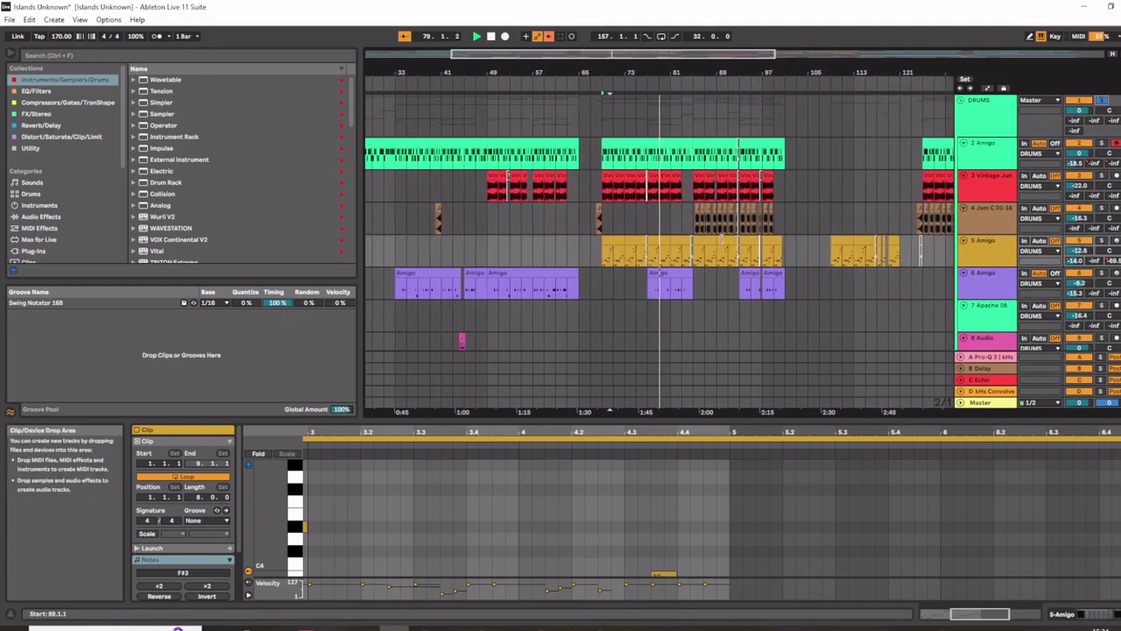
pyautogui.click(642, 240)
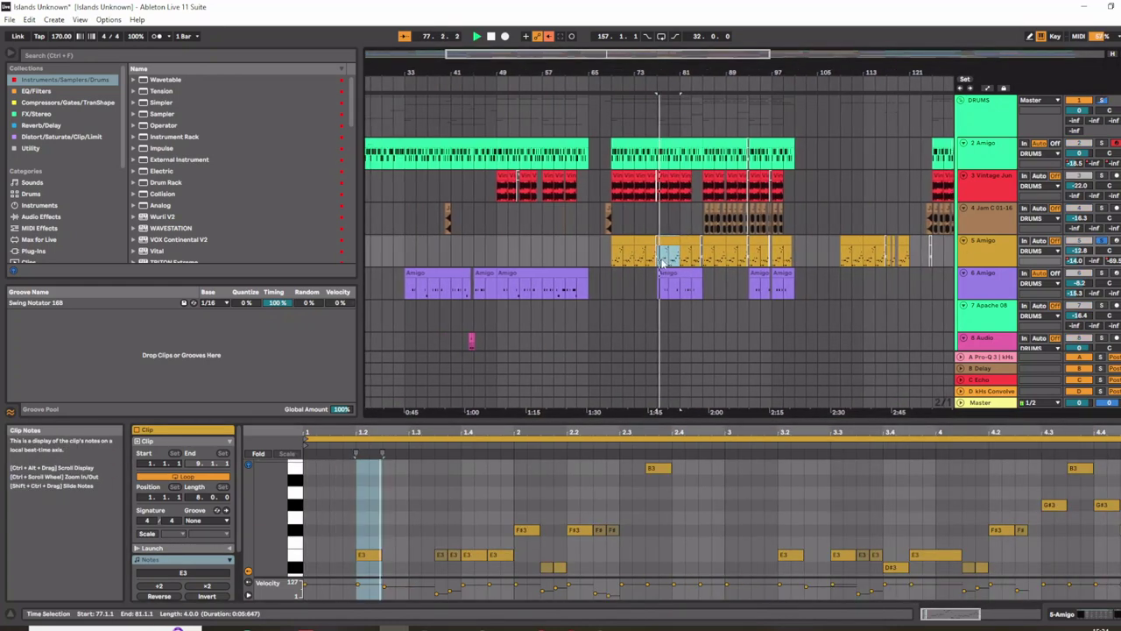
pyautogui.click(666, 259)
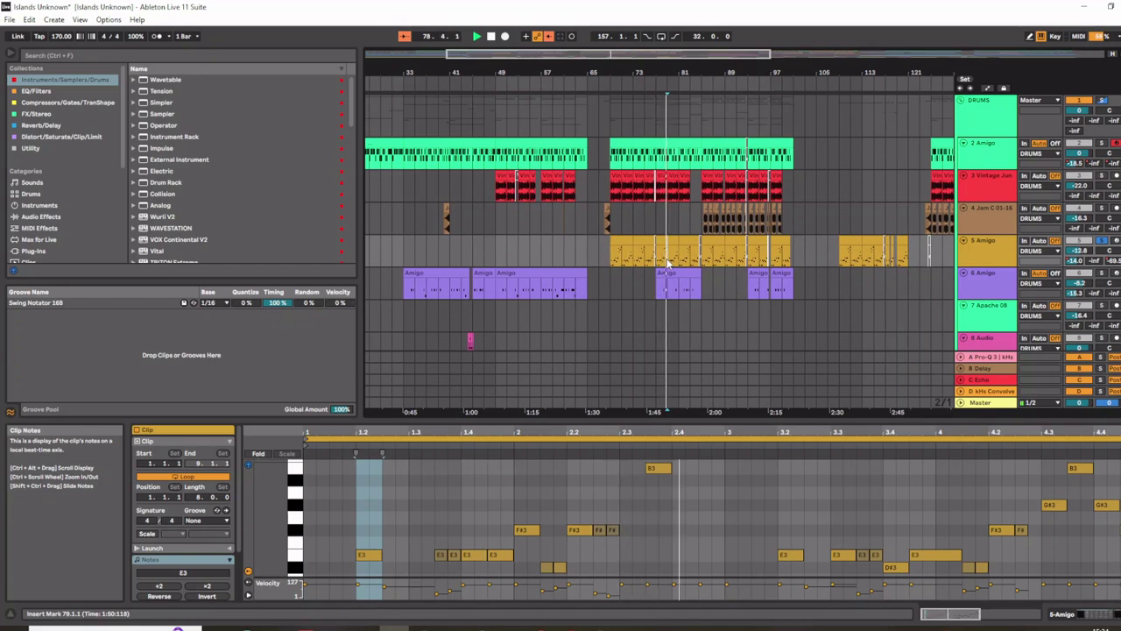
# - Display the automation lanes, bring up the 5 Amigo track's Stretch automation, and play it from bar 80
pyautogui.click(993, 245)
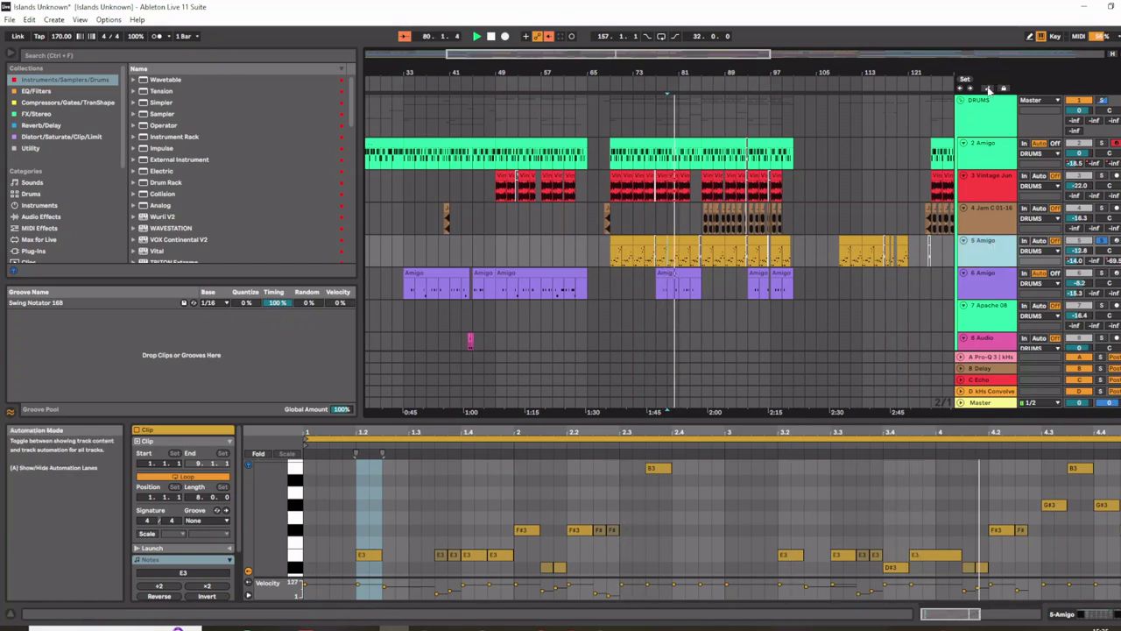
pyautogui.click(988, 89)
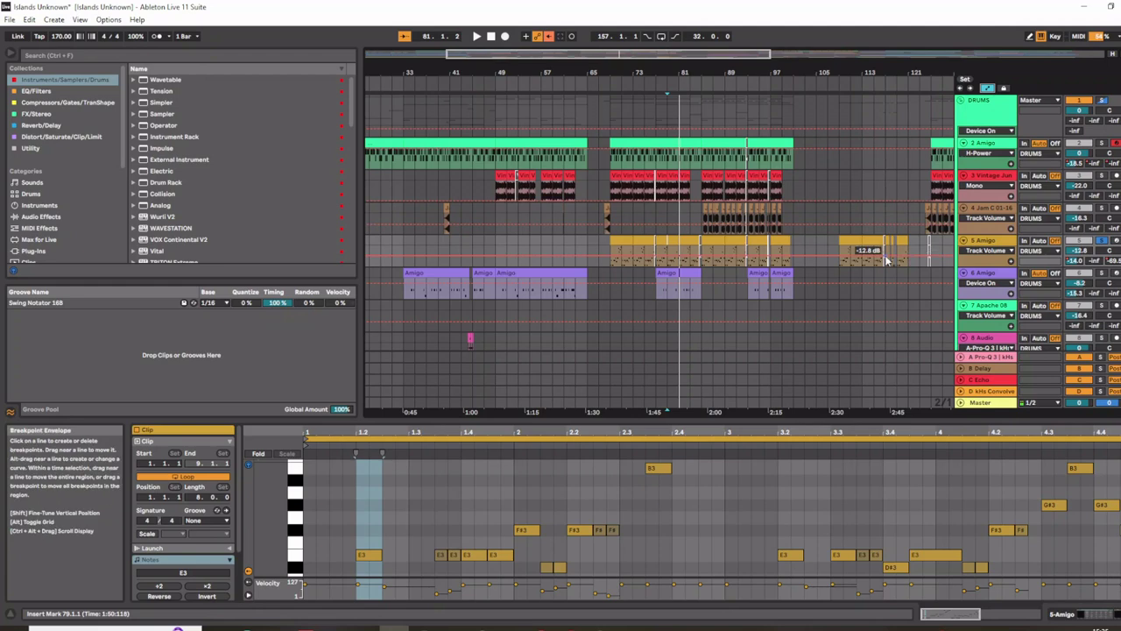
pyautogui.doubleClick(993, 246)
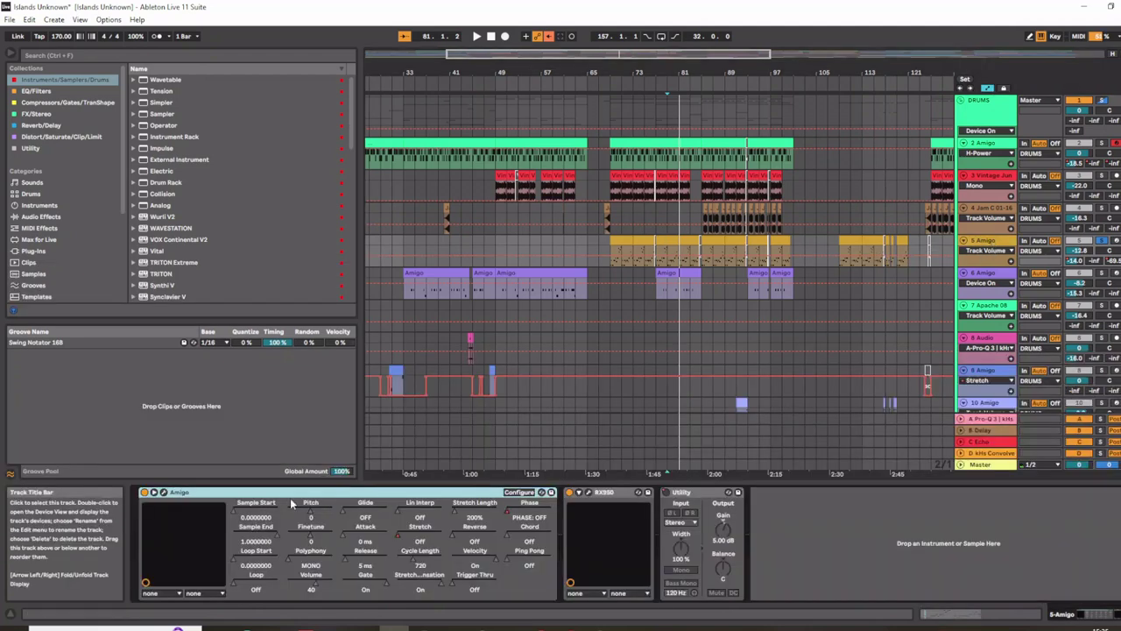
pyautogui.click(399, 540)
pyautogui.scroll(8, 669, 275)
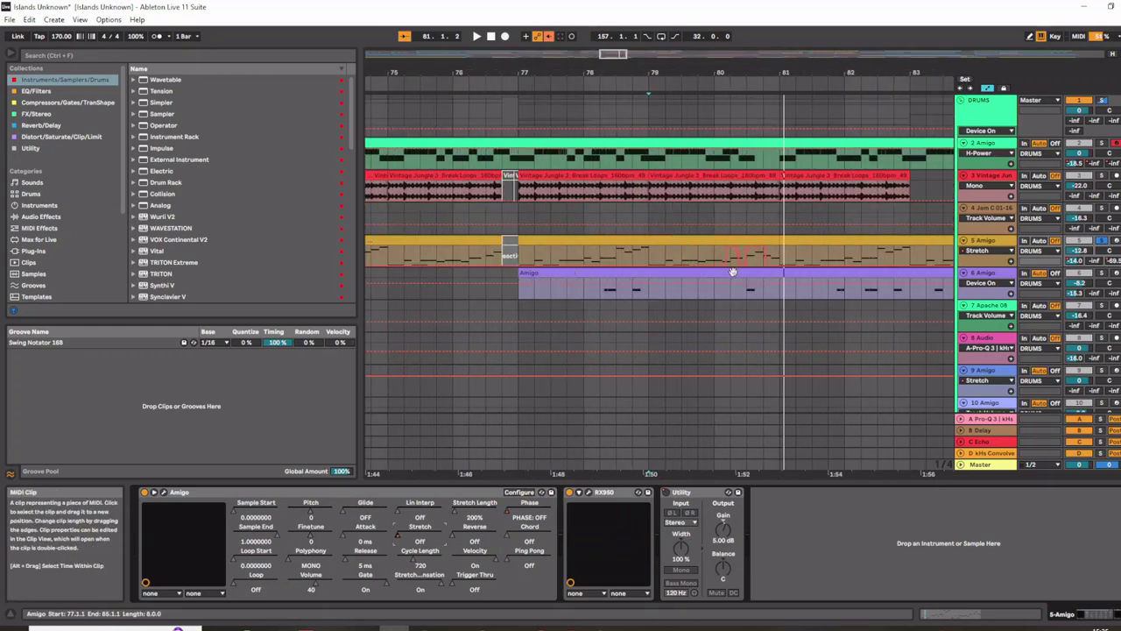
pyautogui.click(708, 261)
pyautogui.press('space')
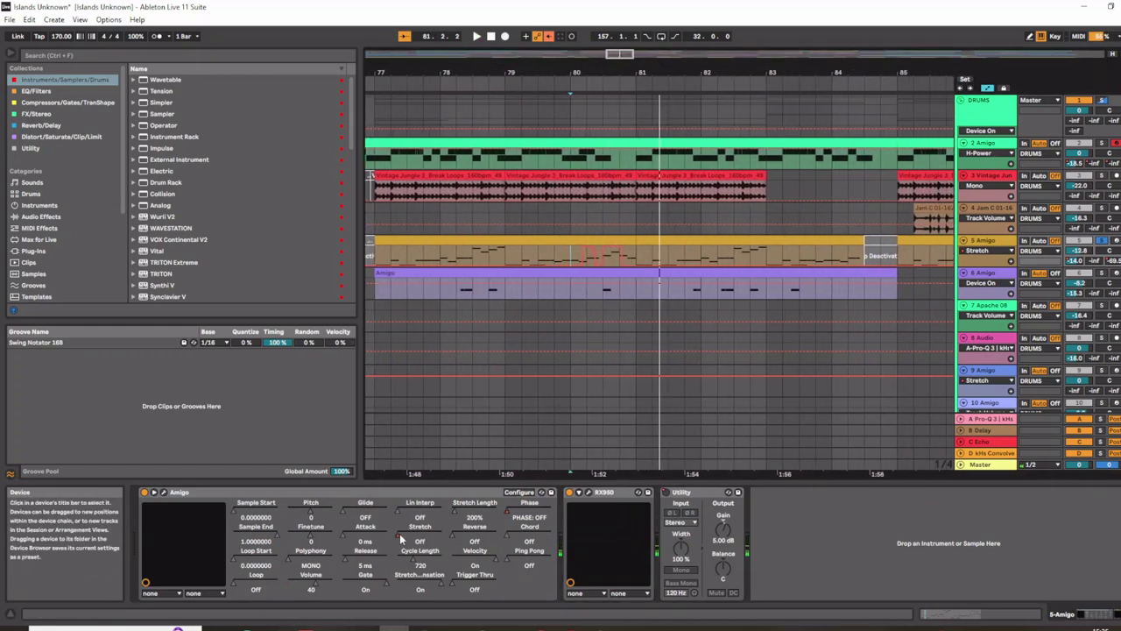
# - Turn on stretch compensation in the 5 Amigo track's automation, checking the sampler's PCH setting and listening from bar 79
pyautogui.doubleClick(985, 242)
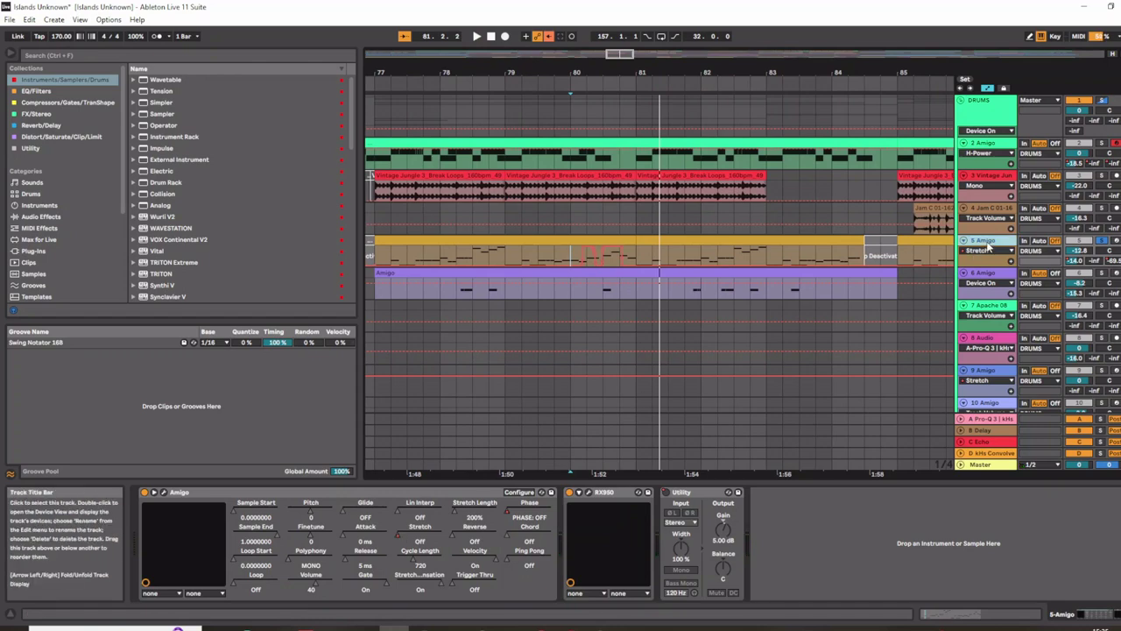
pyautogui.click(164, 493)
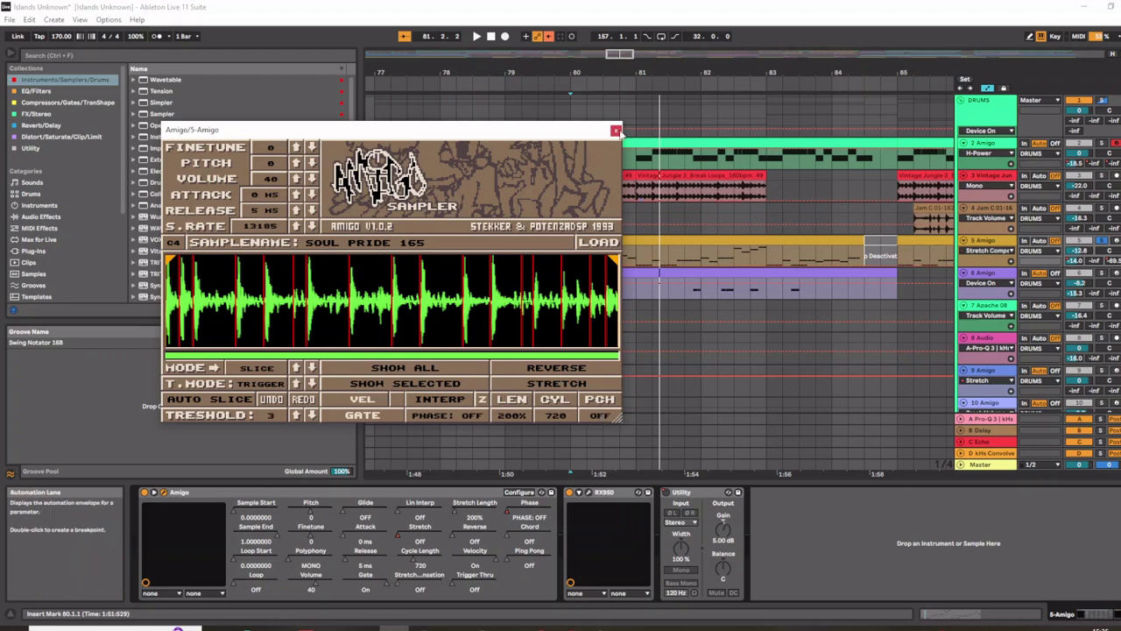
pyautogui.click(616, 130)
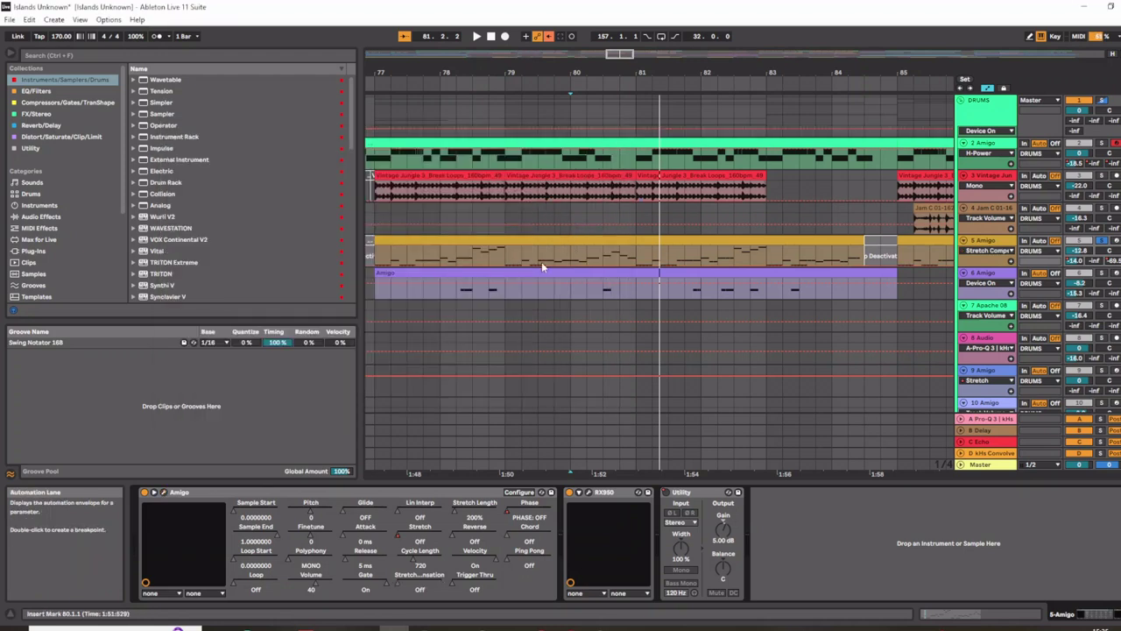
pyautogui.press('space')
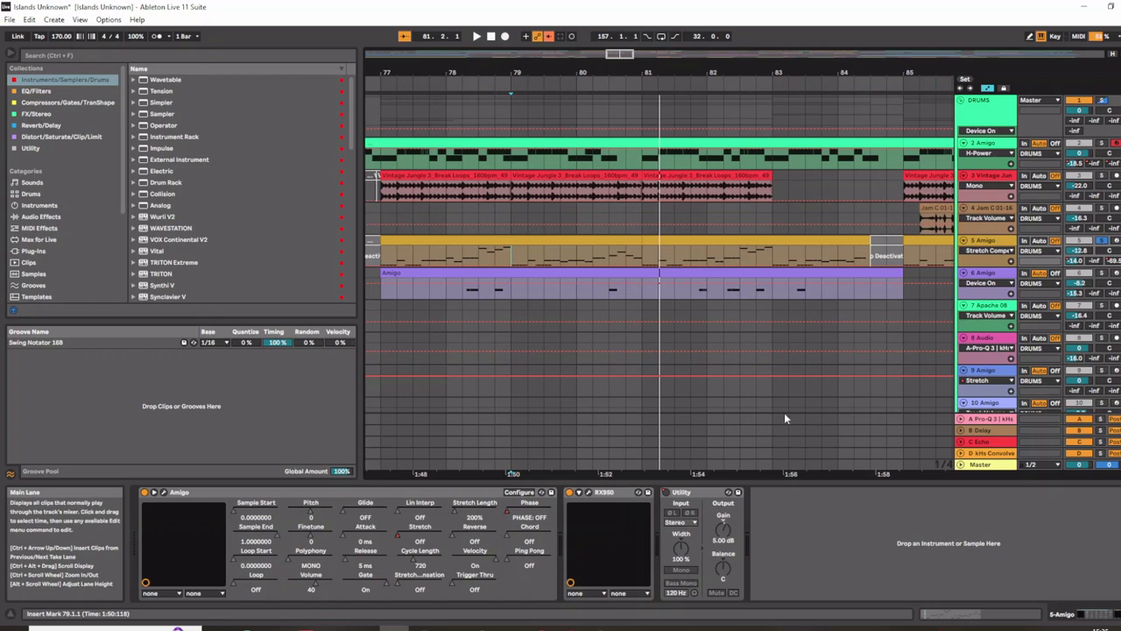
pyautogui.click(164, 493)
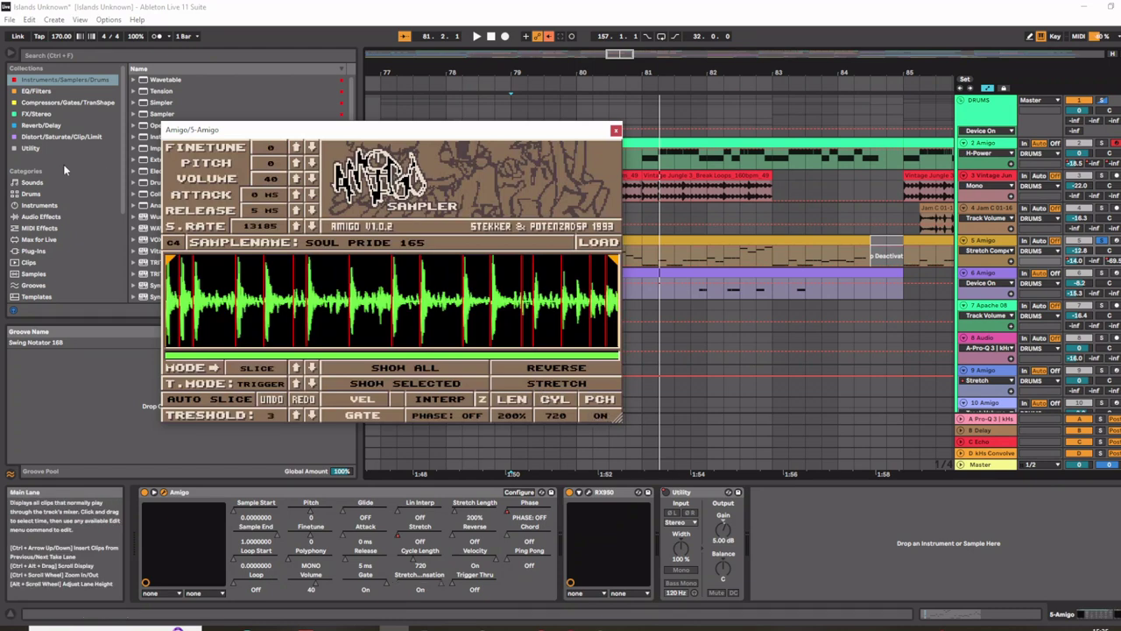
pyautogui.click(616, 130)
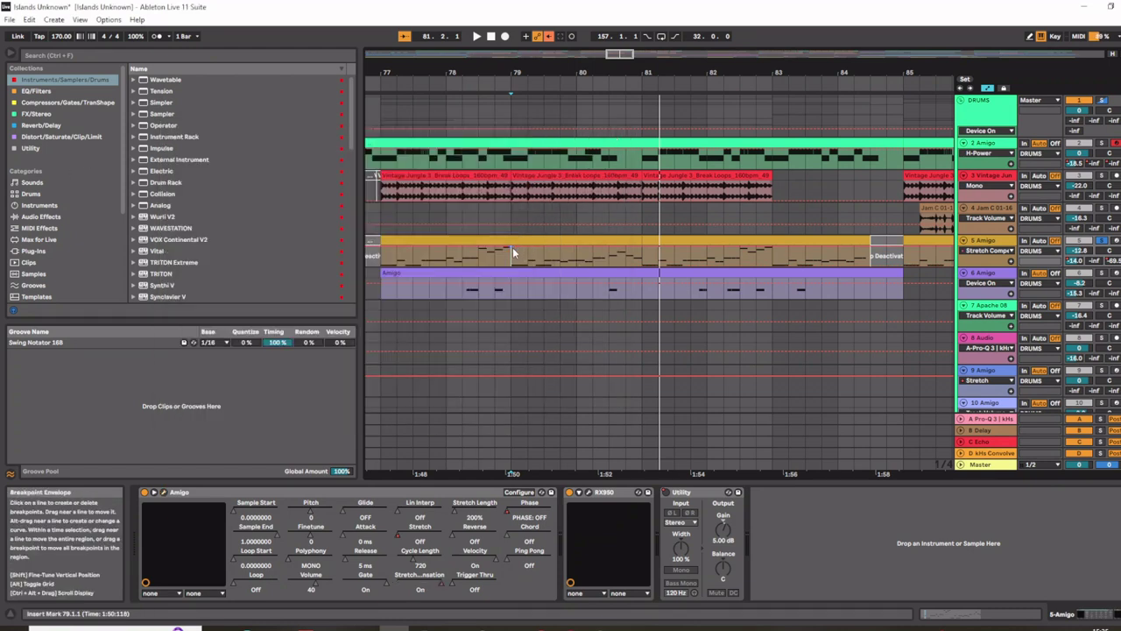
pyautogui.press('space')
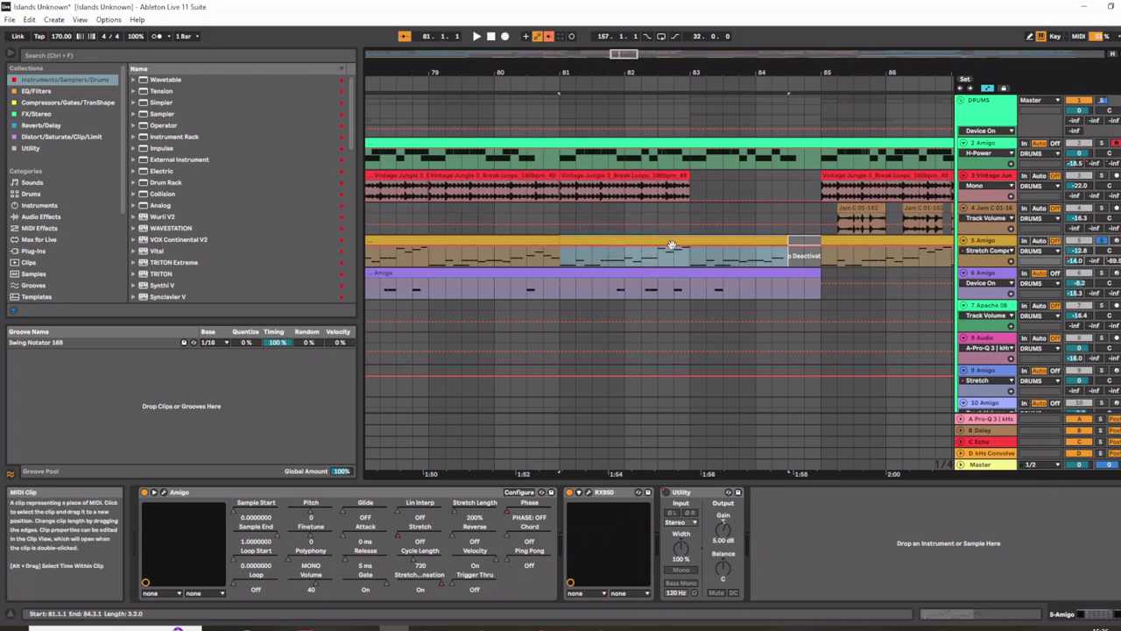
# - Solo the 4 Jam C track and play its break loops from bar 85
pyautogui.moveTo(622, 55); pyautogui.dragTo(631, 59)
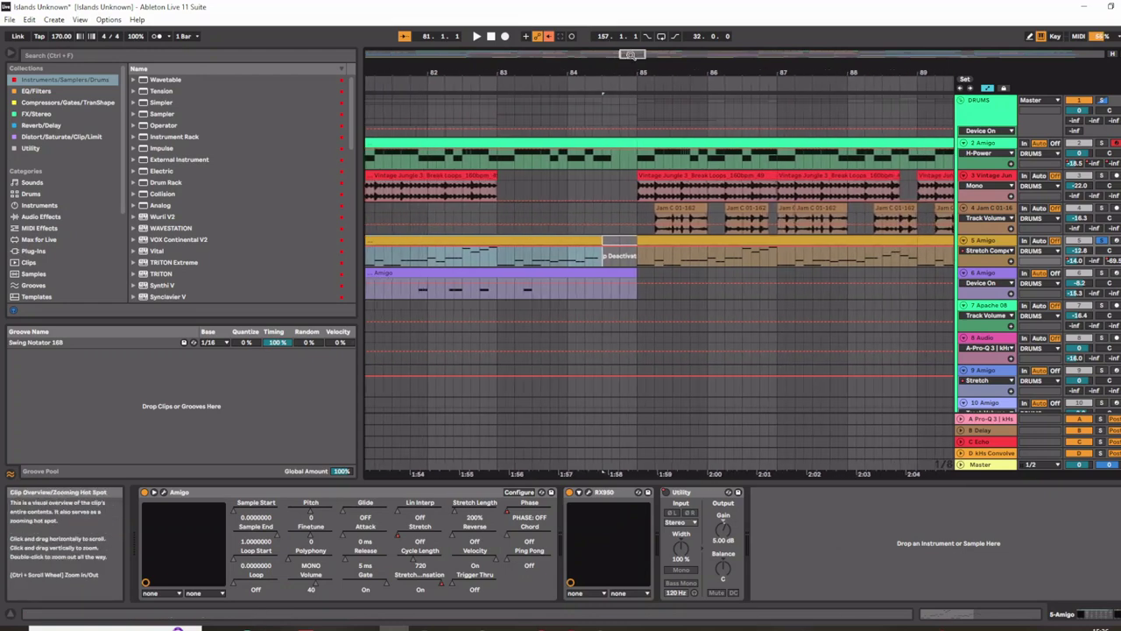
pyautogui.click(639, 213)
pyautogui.press('space')
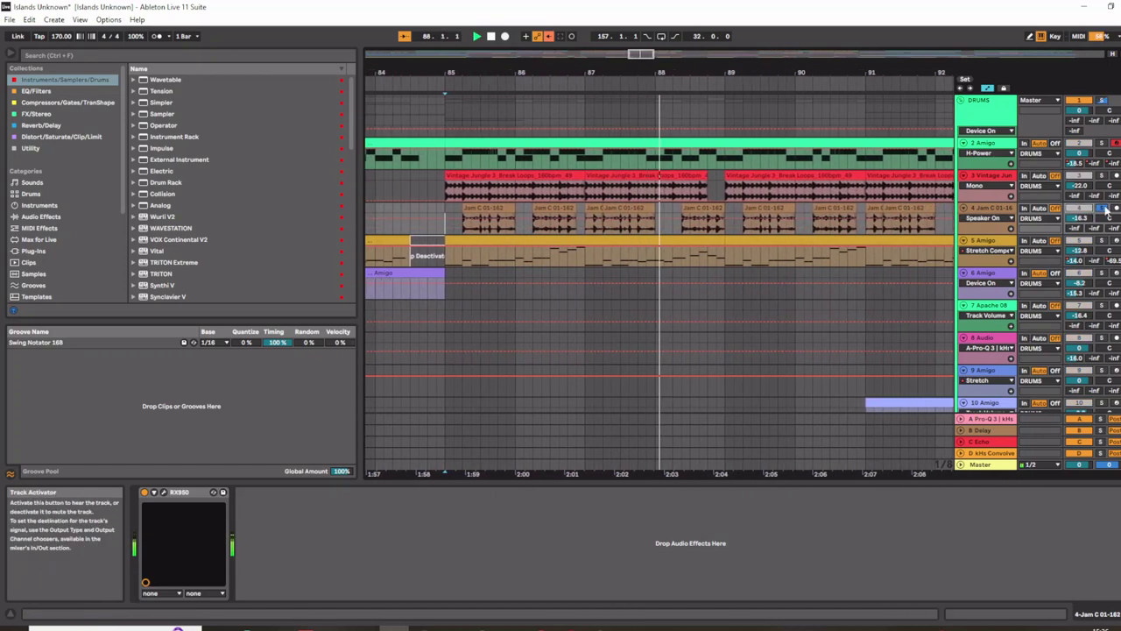
# - Clear the solos, hide the automation lanes, and play the long 6 Amigo section from bar 157
pyautogui.scroll(-5, 878, 212)
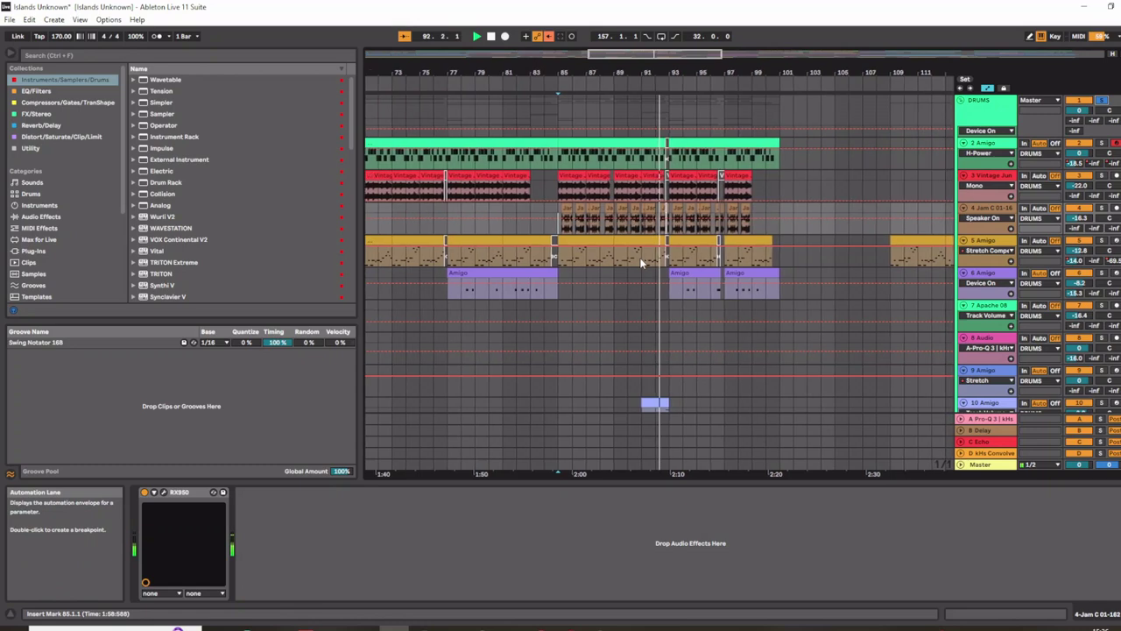
pyautogui.scroll(-5, 637, 262)
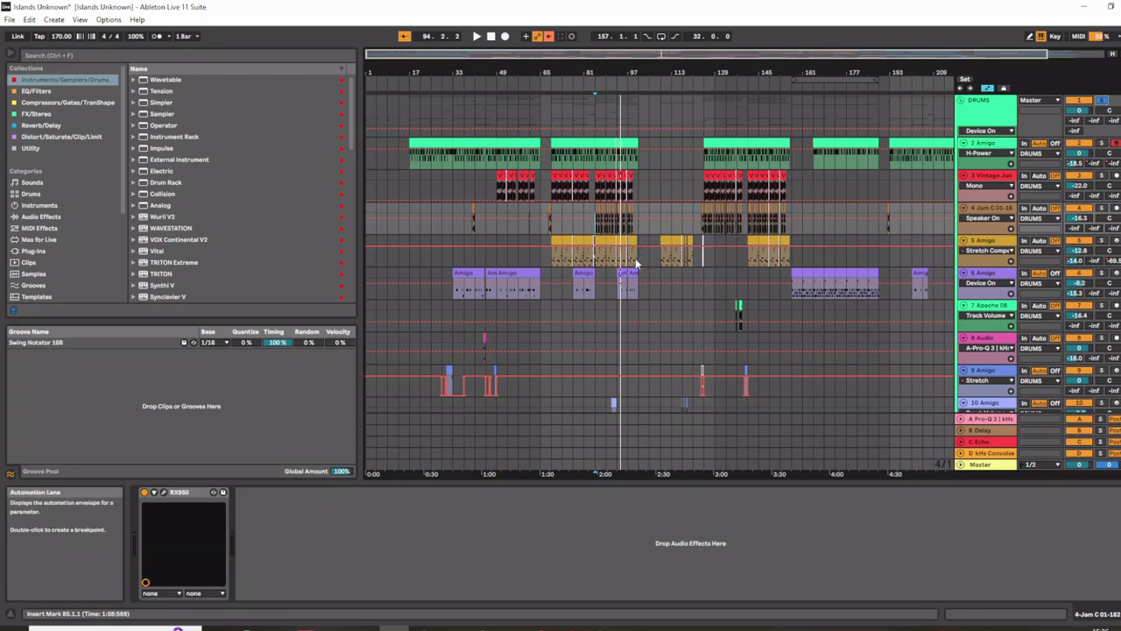
pyautogui.scroll(-1, 643, 243)
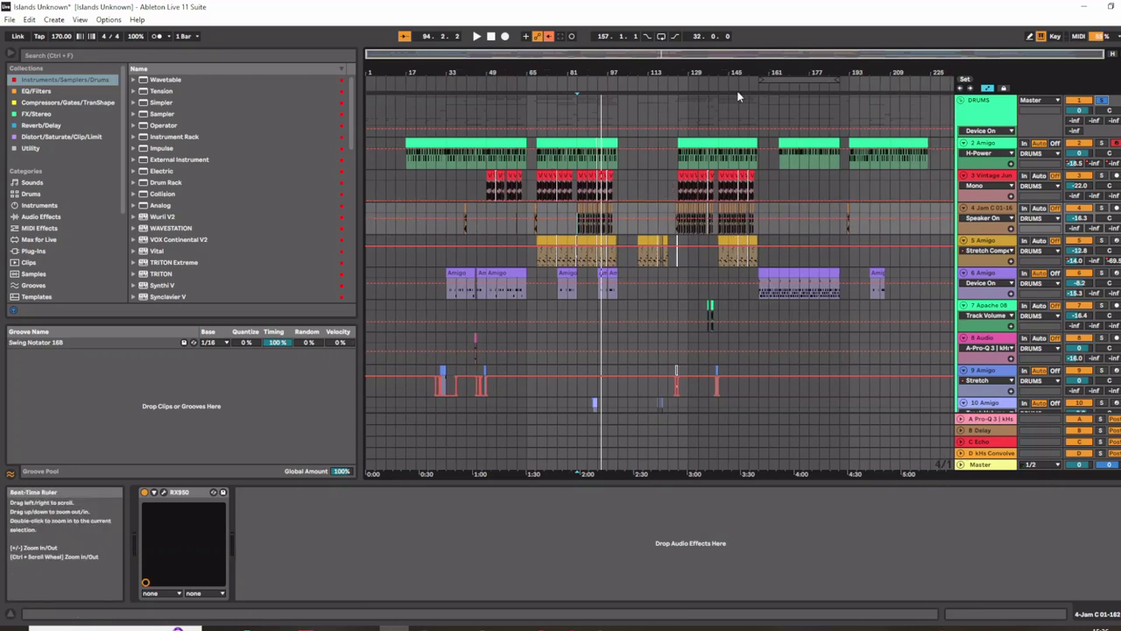
pyautogui.scroll(-8, 661, 232)
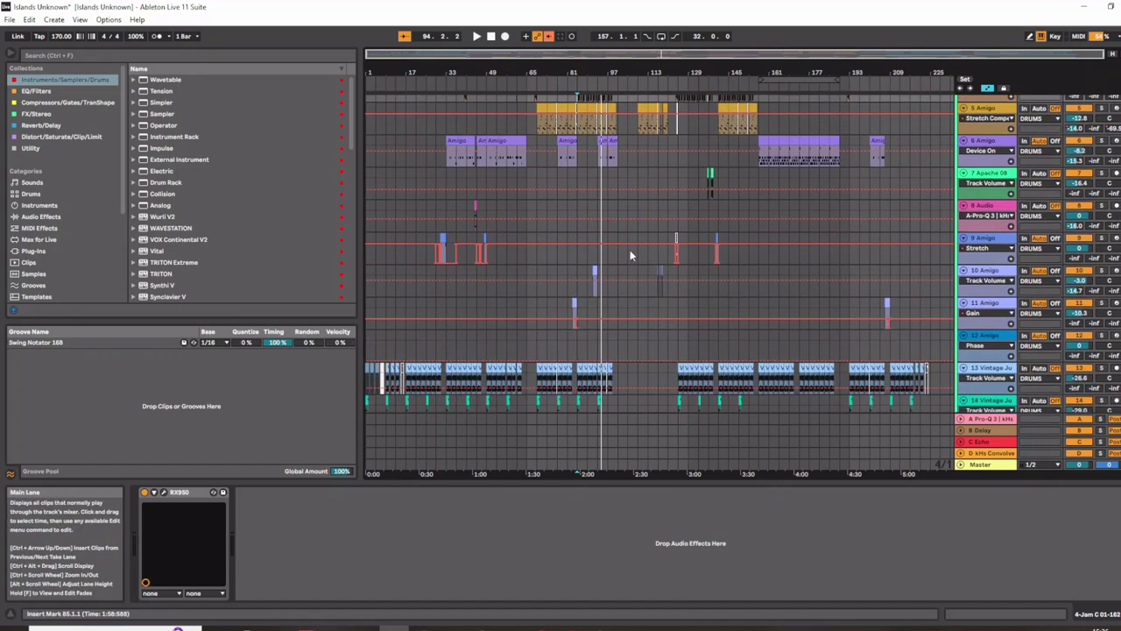
pyautogui.scroll(5, 581, 255)
pyautogui.scroll(3, 582, 257)
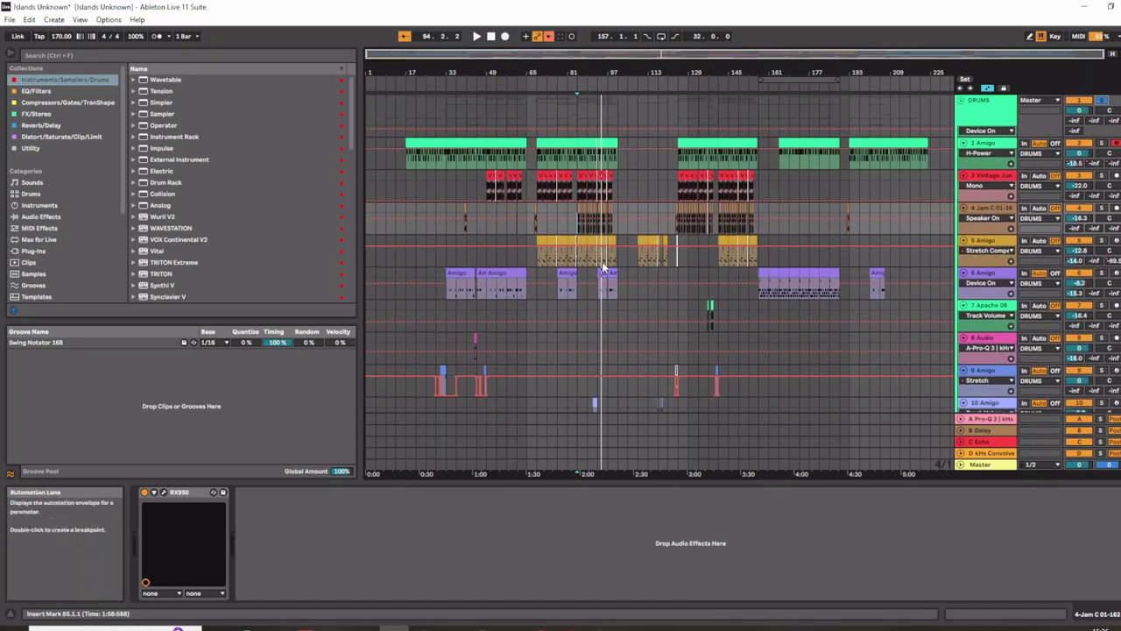
pyautogui.click(757, 85)
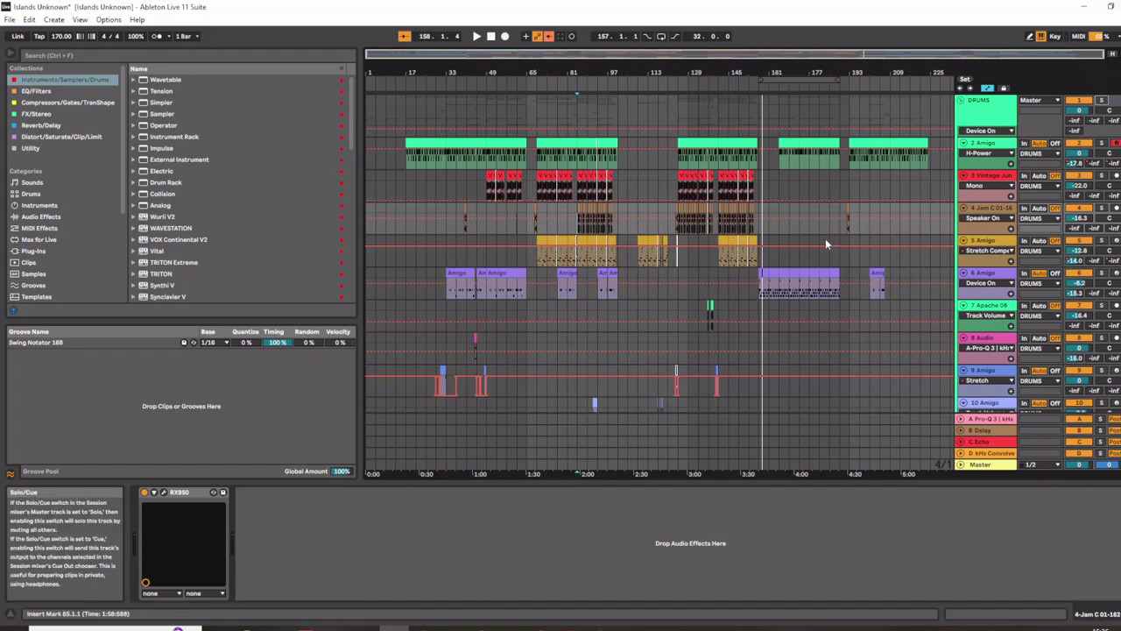
pyautogui.press('a')
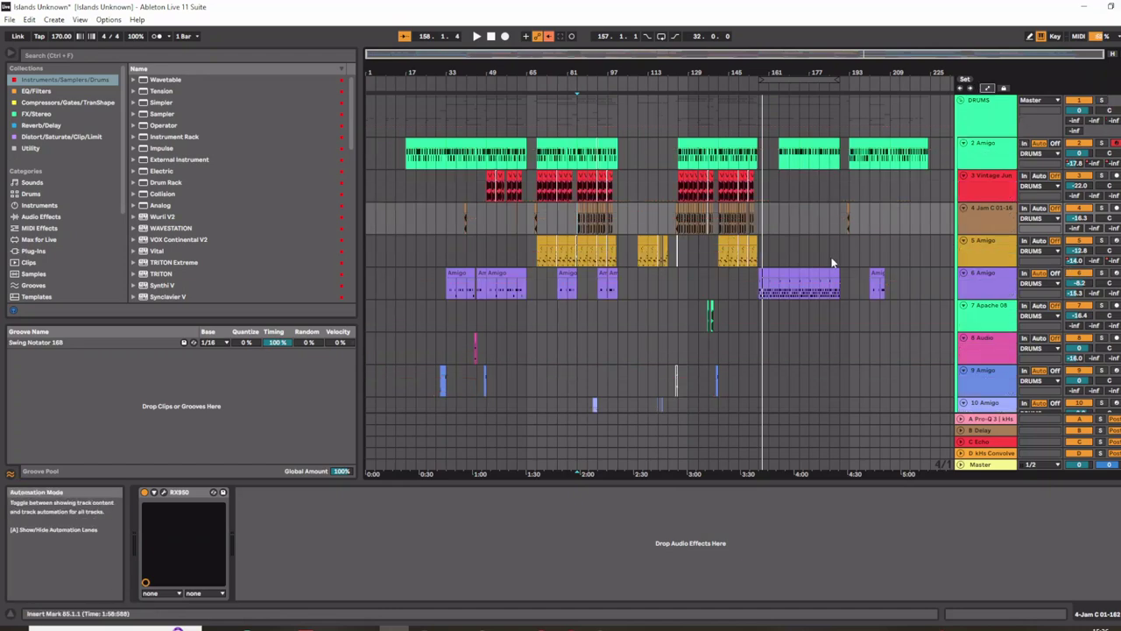
pyautogui.click(759, 287)
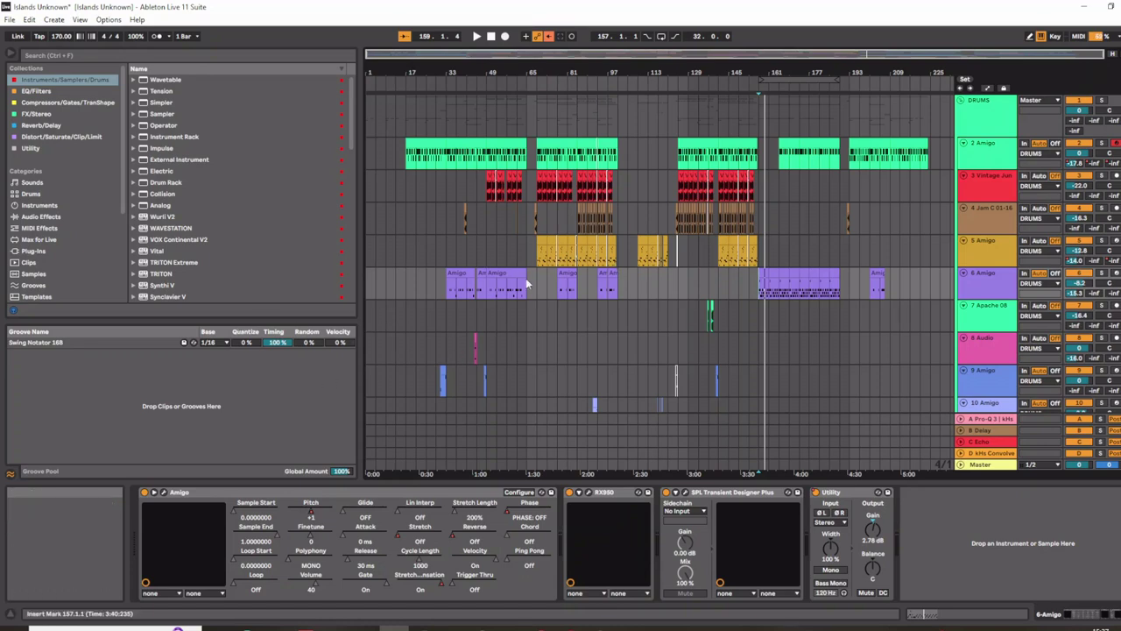
# - Solo the 13 and 14 Vintage Jungle percussion tracks and play them from around bar 13
pyautogui.scroll(-5, 702, 386)
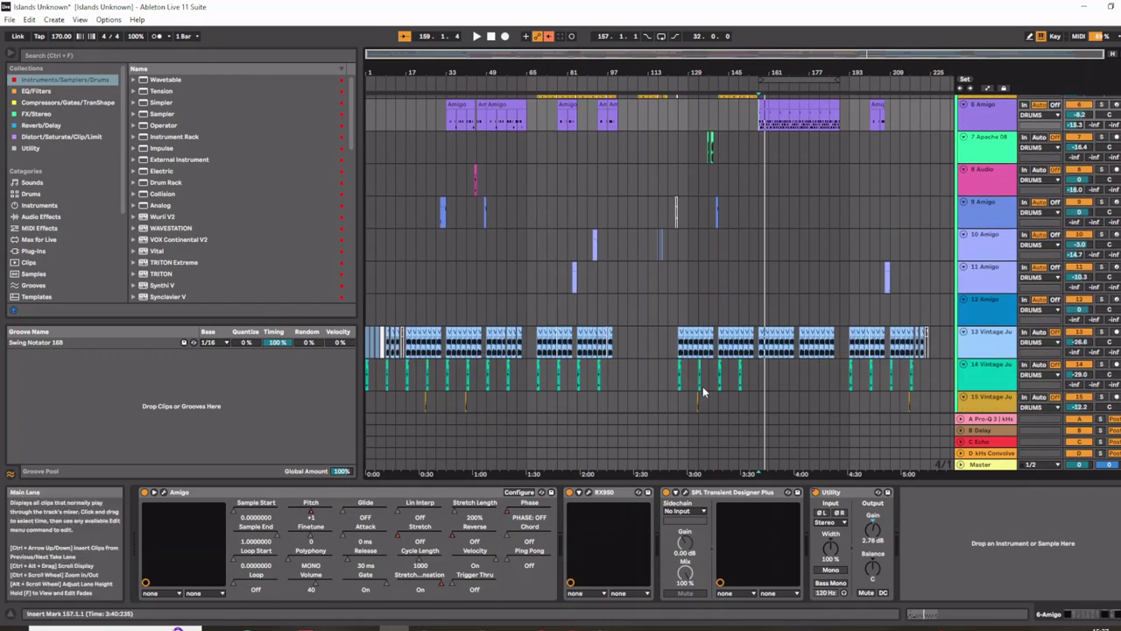
pyautogui.scroll(4, 702, 386)
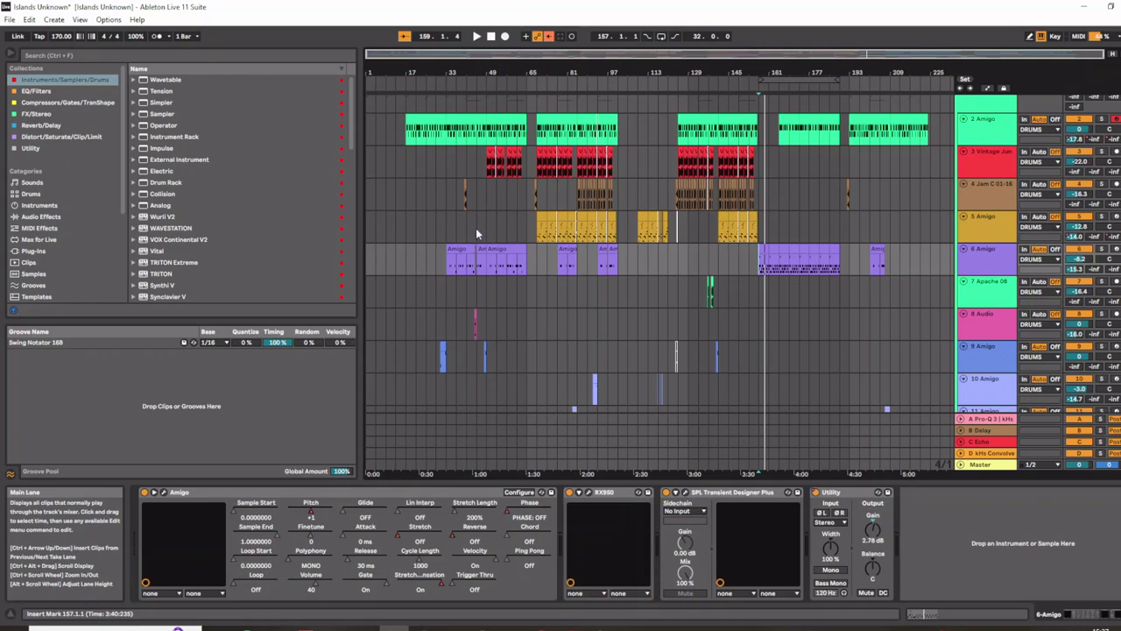
pyautogui.scroll(-6, 473, 309)
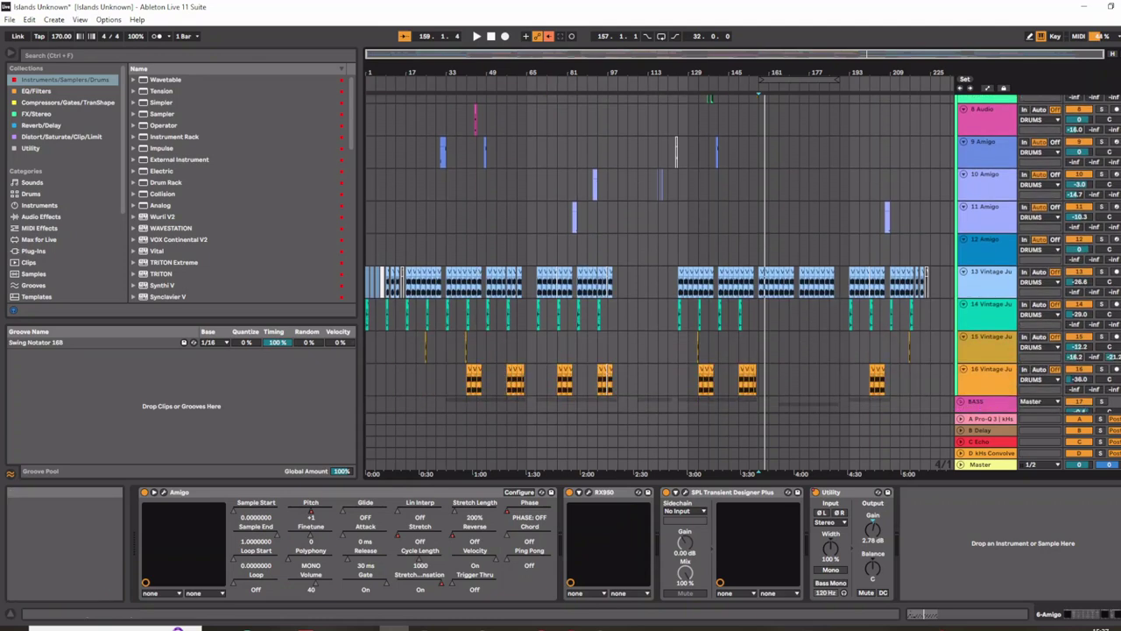
pyautogui.click(396, 289)
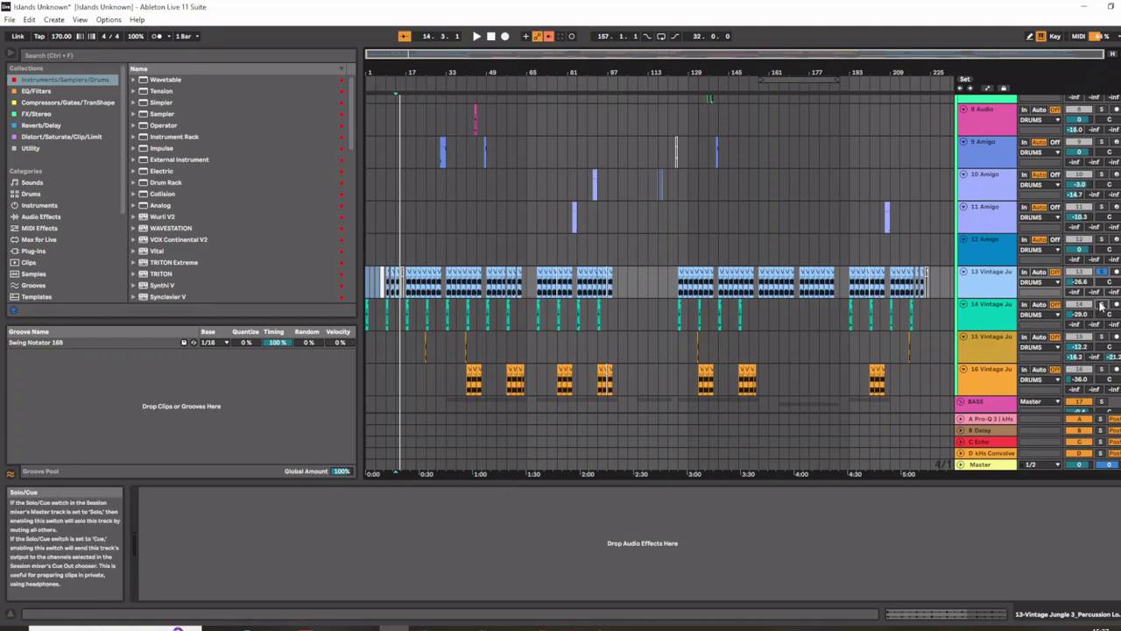
pyautogui.press('space')
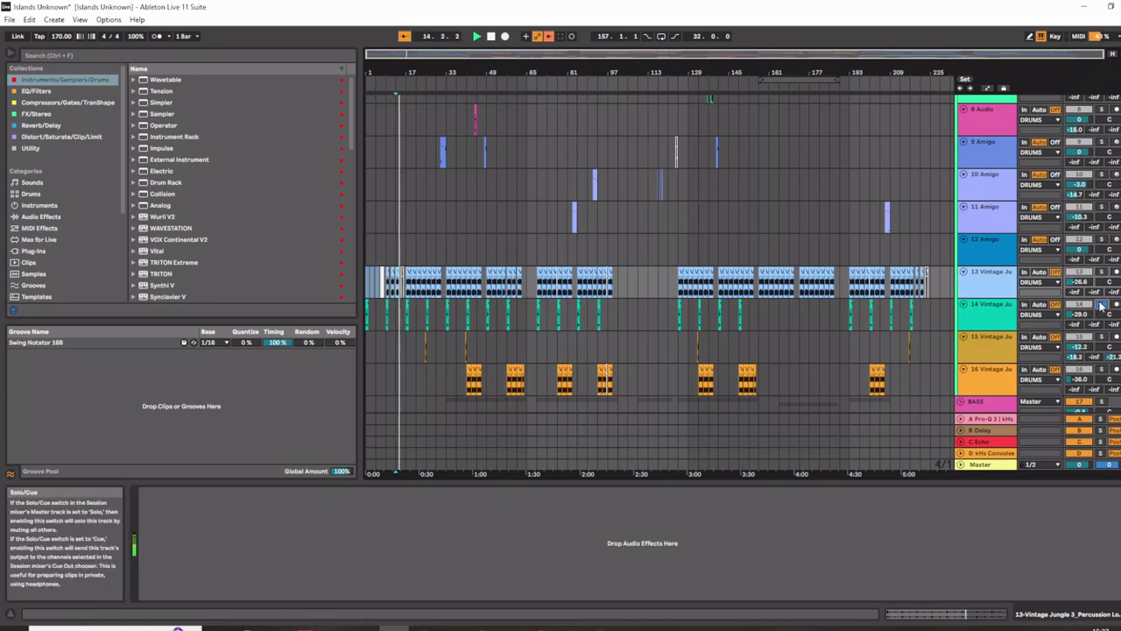
# - Play the 14 Vintage Jungle track from bar 17, and solo track 15 to hear its short clip at bar 24.3
pyautogui.click(407, 325)
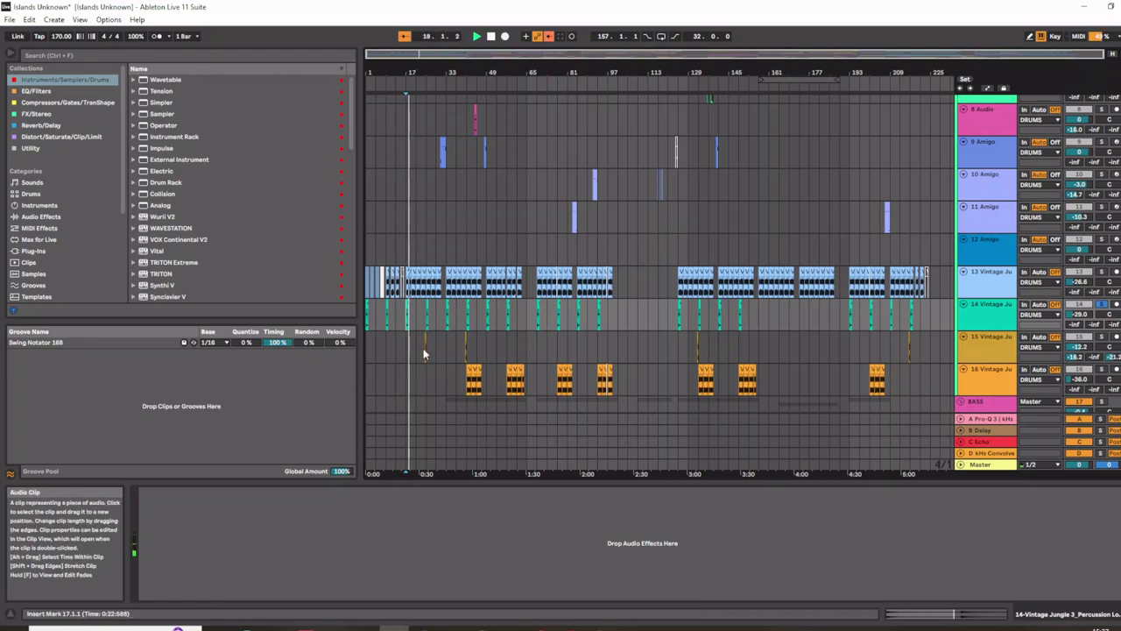
pyautogui.press('+')
pyautogui.press('+')
pyautogui.press('+')
pyautogui.press('+')
pyautogui.press('+')
pyautogui.press('+')
pyautogui.click(801, 351)
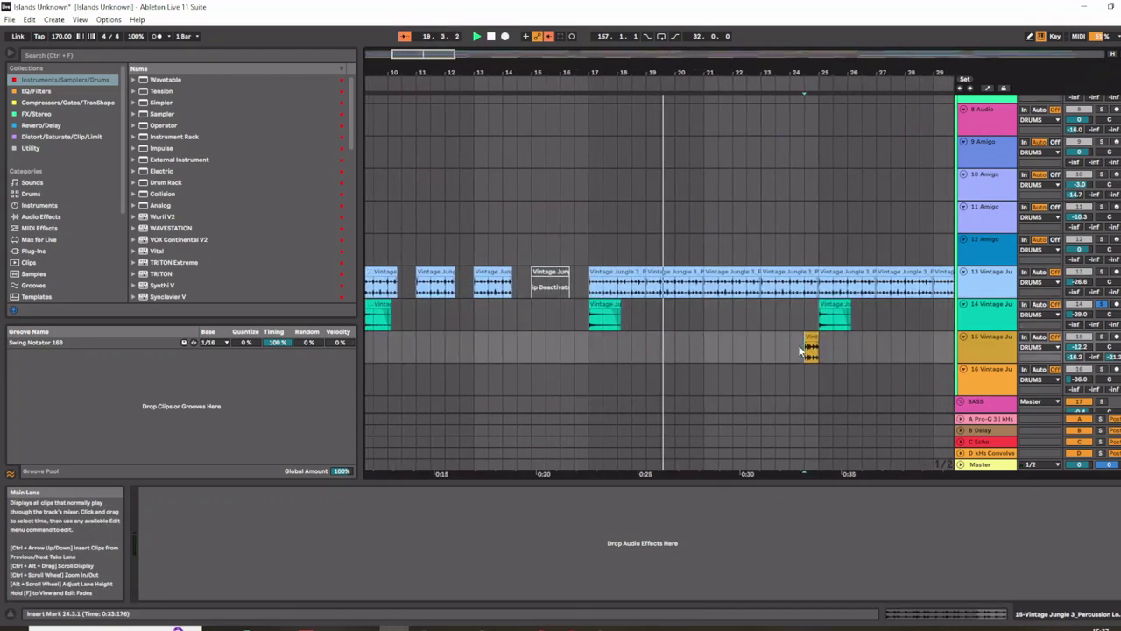
pyautogui.press('space')
pyautogui.press('space')
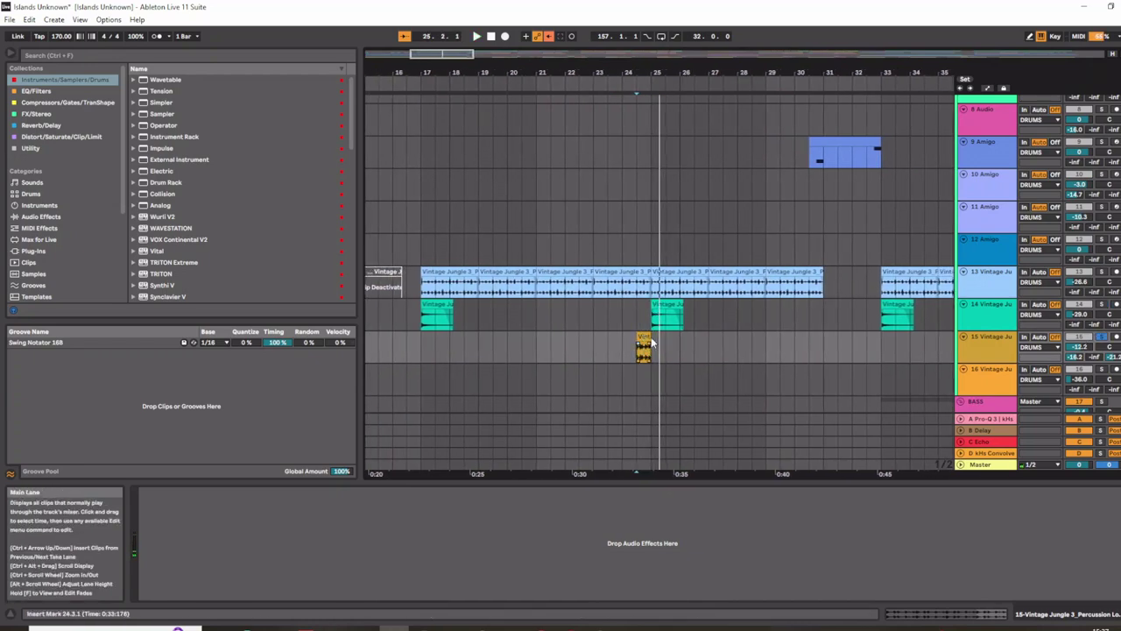
# - Select the short 15 Vintage Jungle clip and play it within the soloed DRUMS group from about bar 21
pyautogui.moveTo(652, 343)
pyautogui.mouseDown()
pyautogui.moveTo(734, 353)
pyautogui.moveTo(651, 351)
pyautogui.mouseUp()
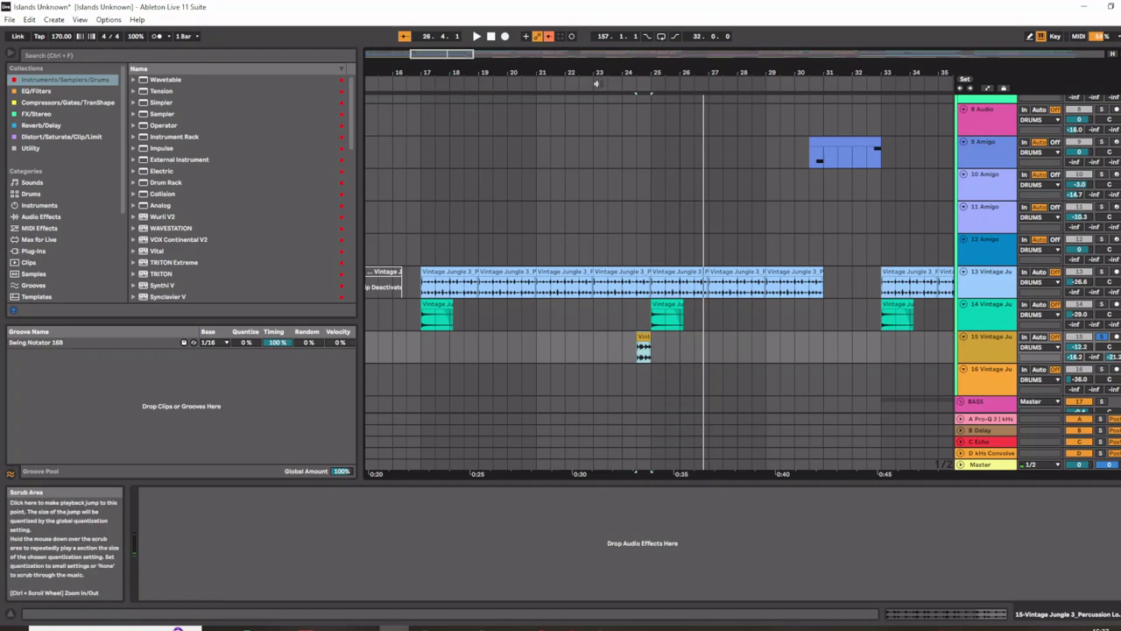
pyautogui.click(544, 87)
pyautogui.scroll(4, 1077, 181)
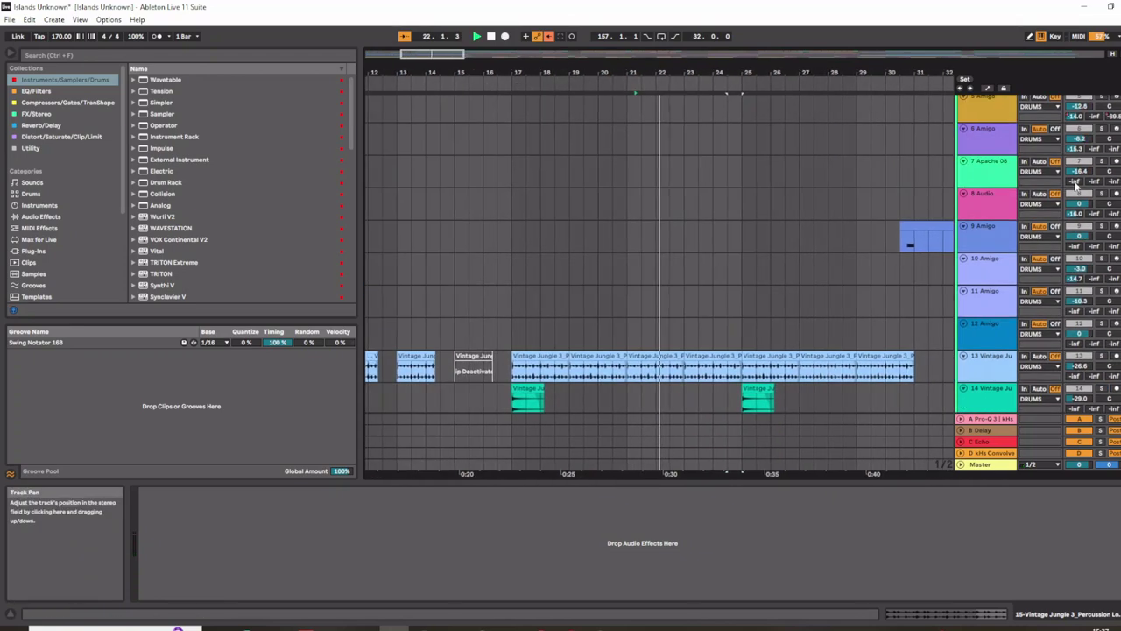
pyautogui.scroll(2, 1092, 127)
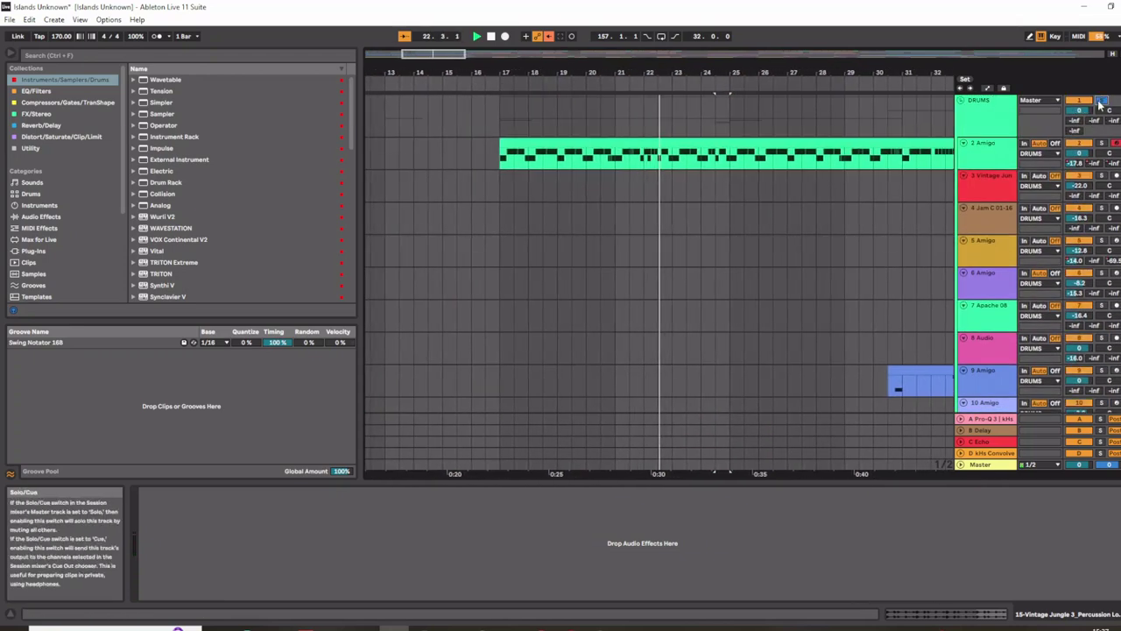
pyautogui.scroll(-8, 740, 274)
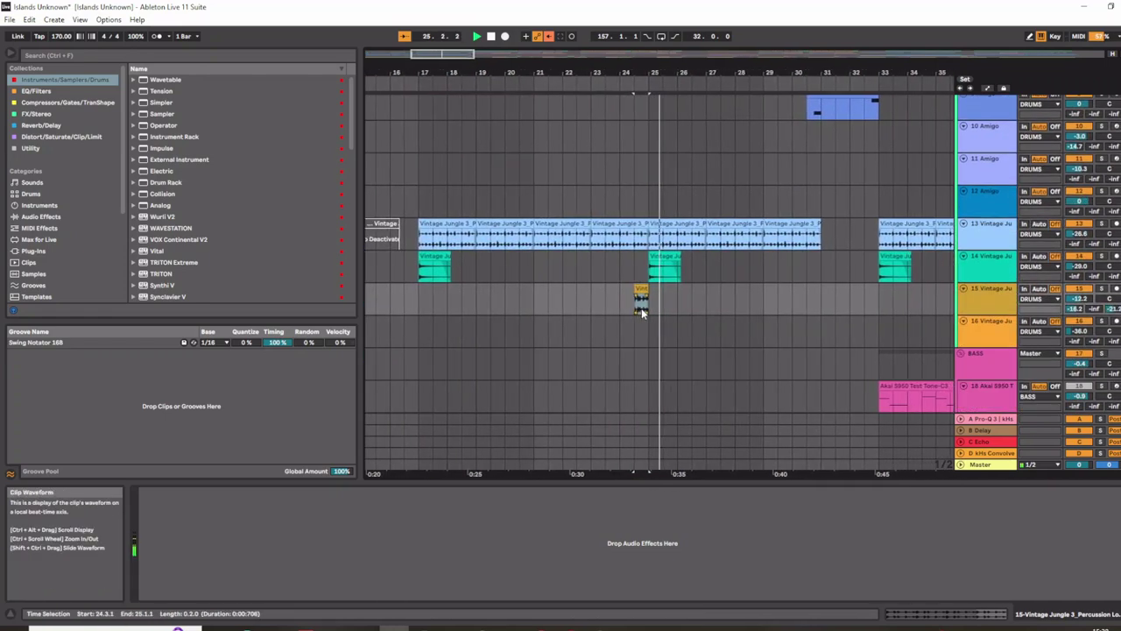
# - Solo the 16 Vintage Jungle percussion track and play its loops from bar 41
pyautogui.scroll(-5, 642, 309)
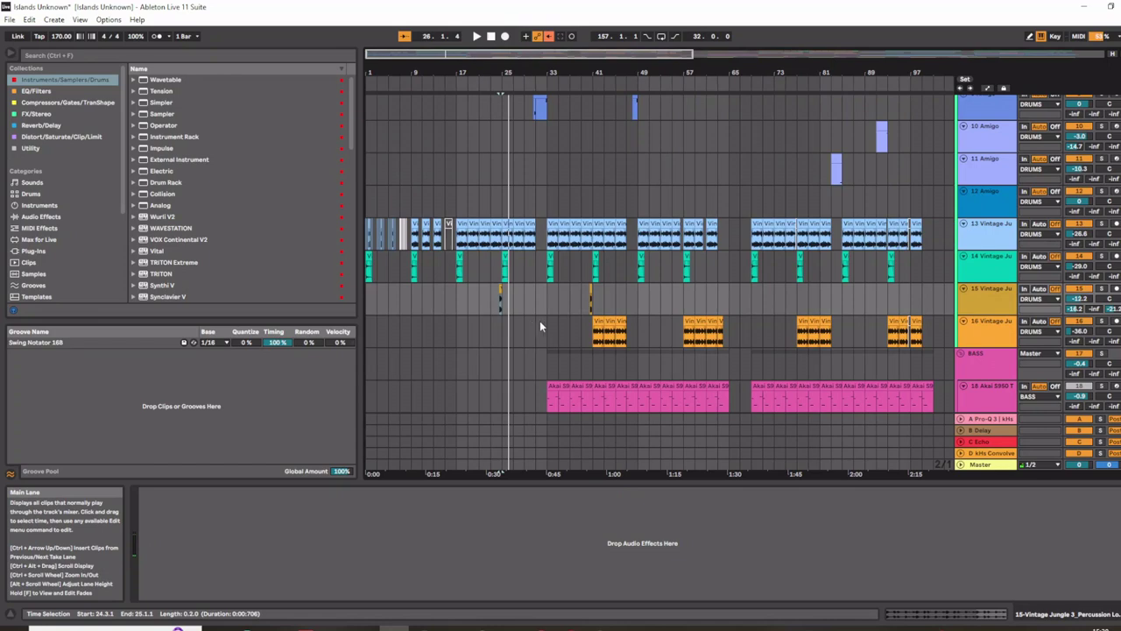
pyautogui.scroll(-5, 562, 311)
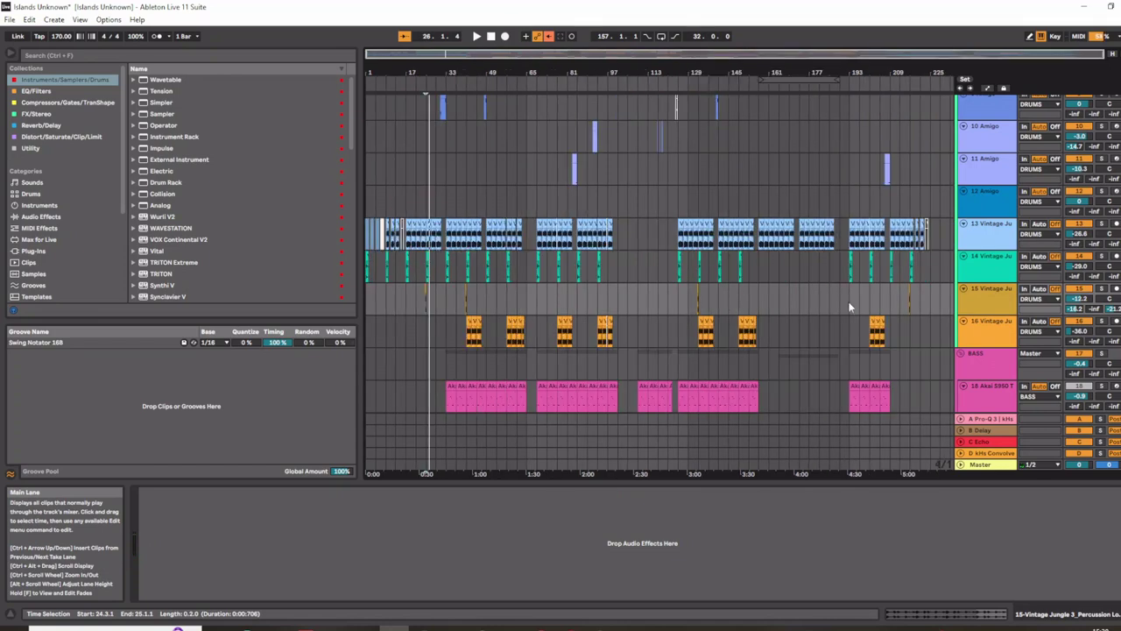
pyautogui.scroll(-1, 420, 299)
pyautogui.click(465, 308)
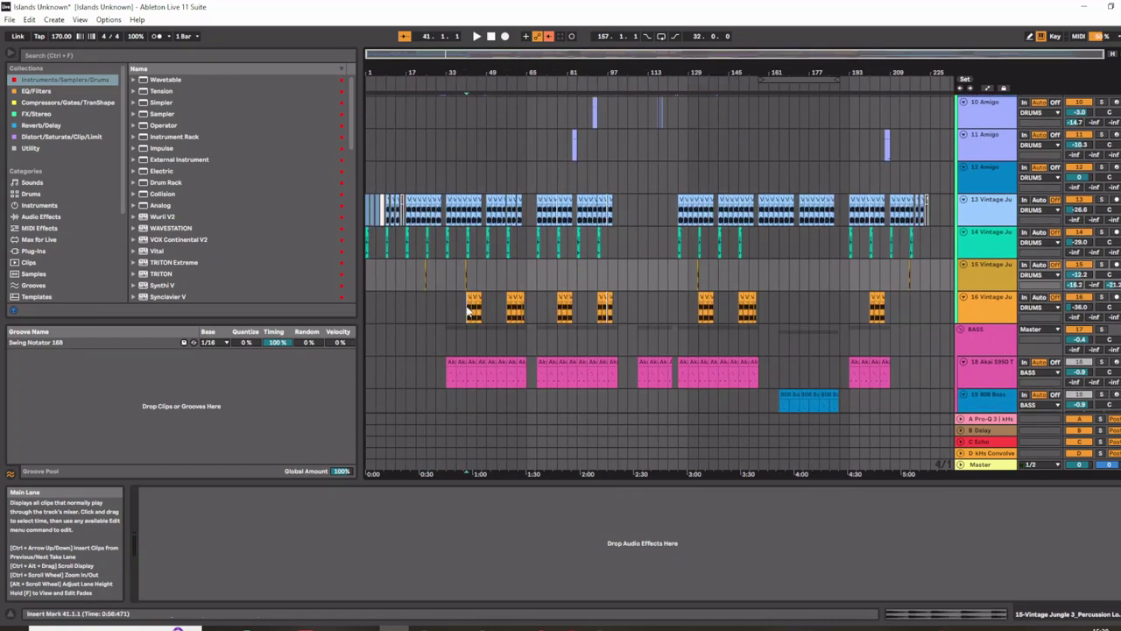
pyautogui.click(1103, 298)
pyautogui.press('space')
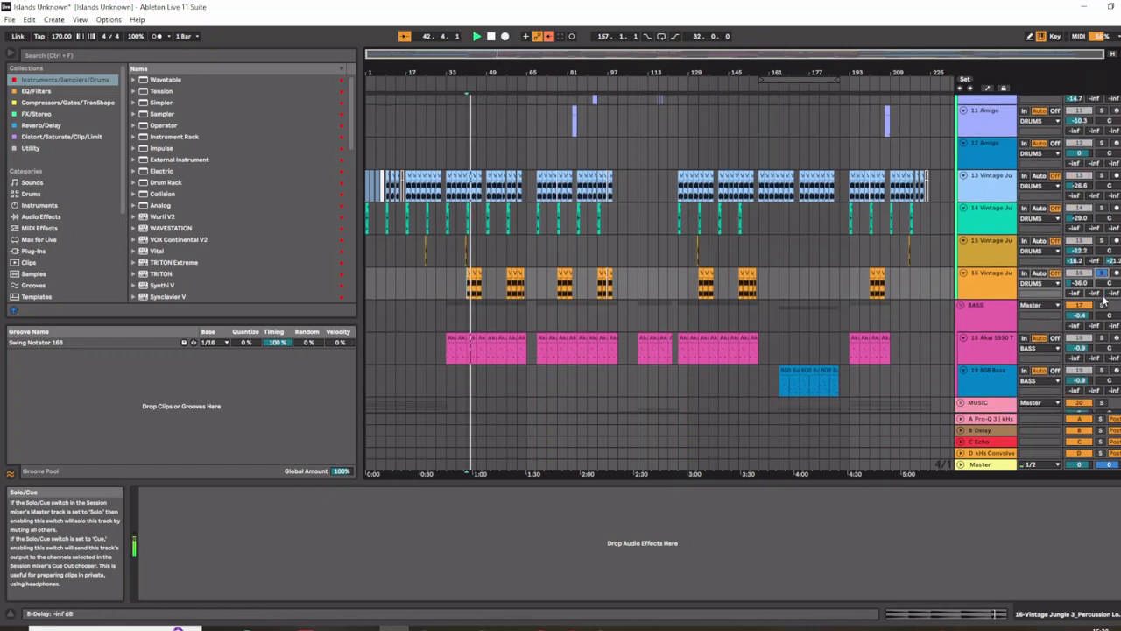
# - Solo the 9 Amigo track, play its clip from bar 30, and view the sliced sample in its Amigo sampler
pyautogui.scroll(5, 1101, 299)
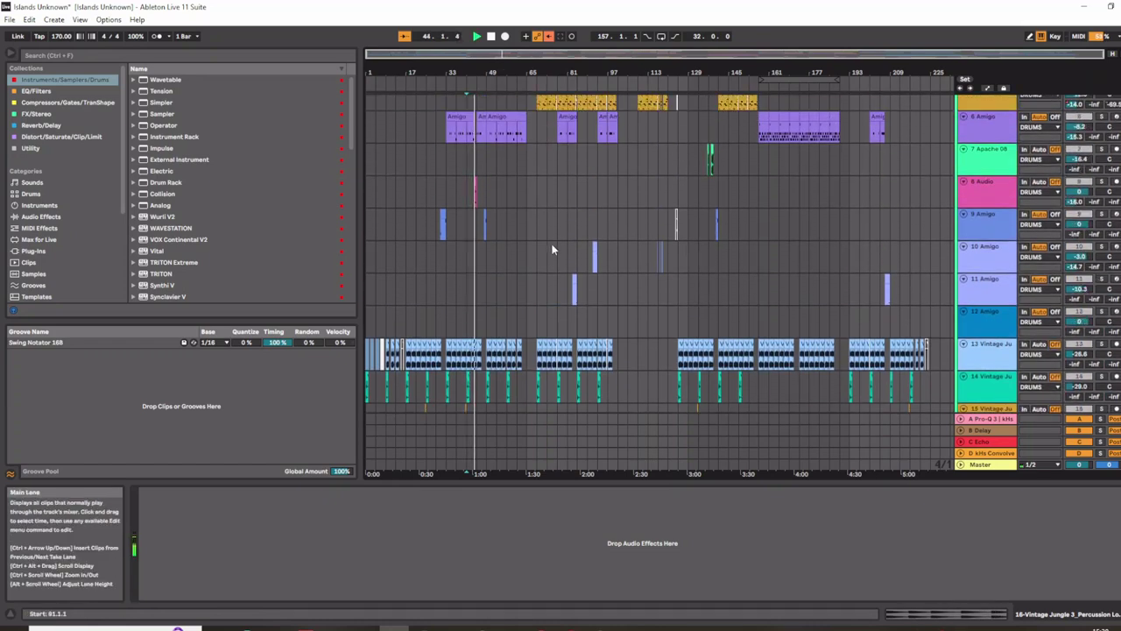
pyautogui.scroll(5, 421, 224)
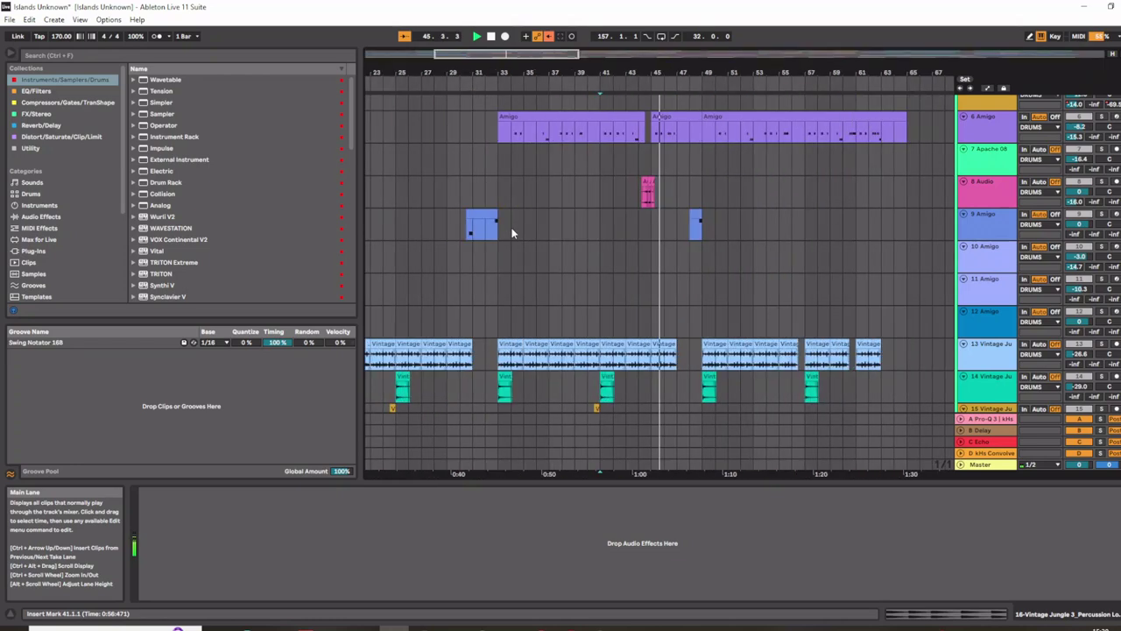
pyautogui.press('space')
pyautogui.click(445, 233)
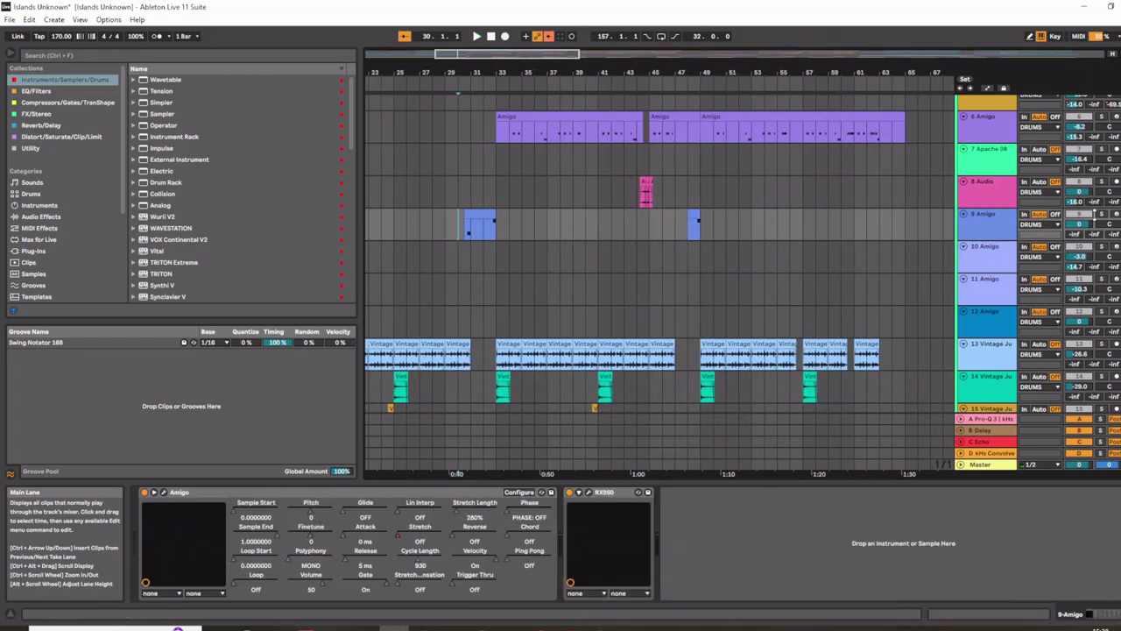
pyautogui.press('space')
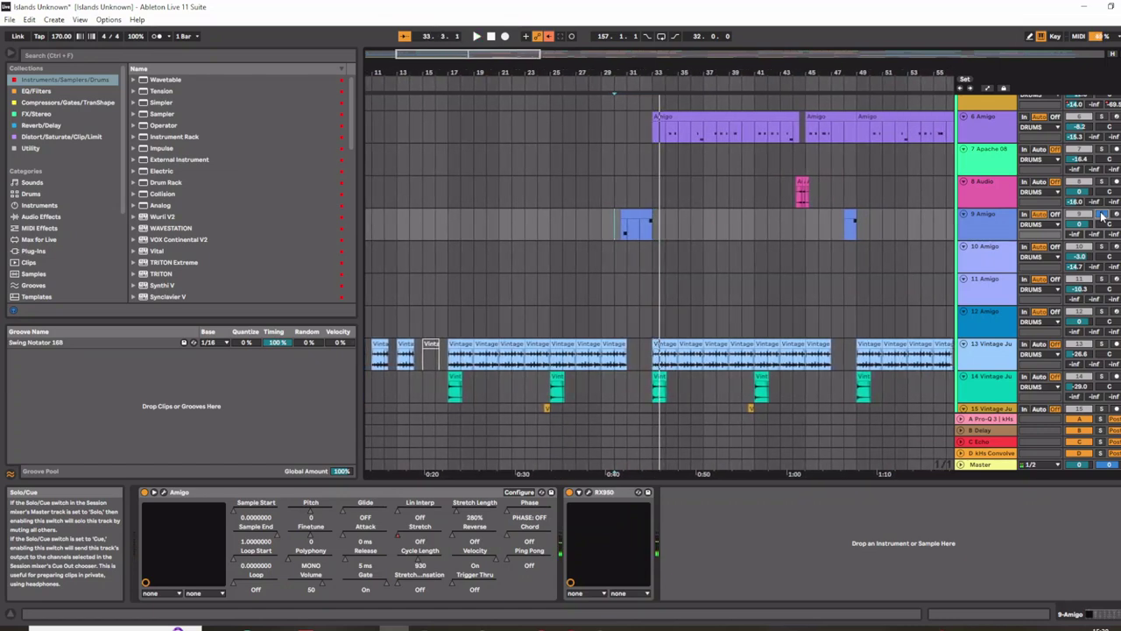
pyautogui.click(163, 492)
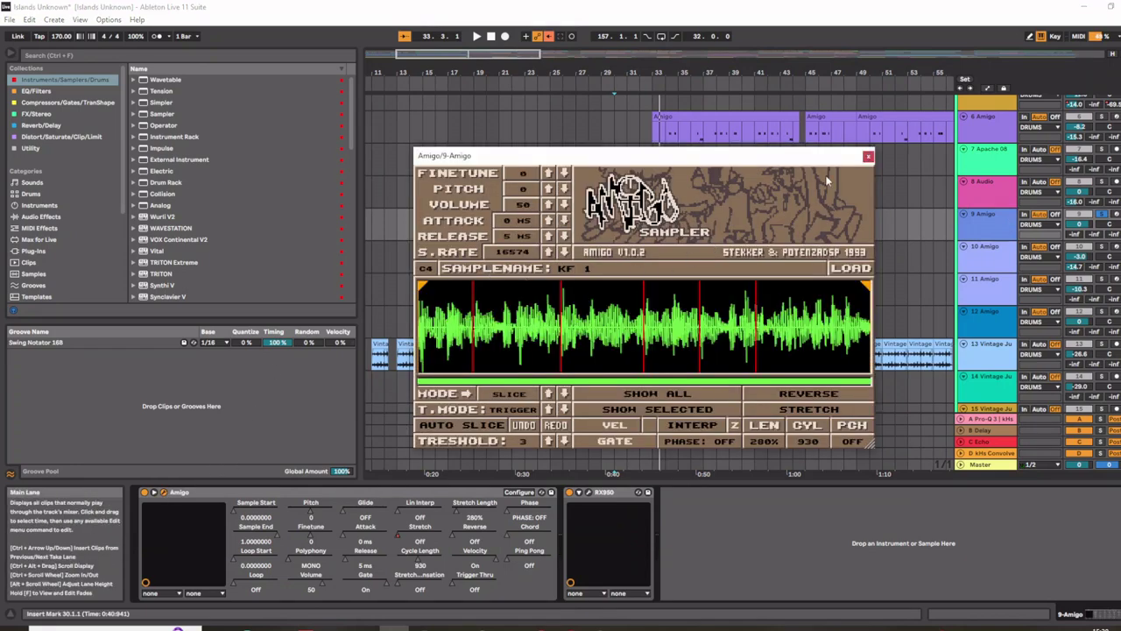
pyautogui.click(868, 158)
# - Play the 9 Amigo fill together with the whole soloed DRUMS group from bar 30
pyautogui.click(612, 233)
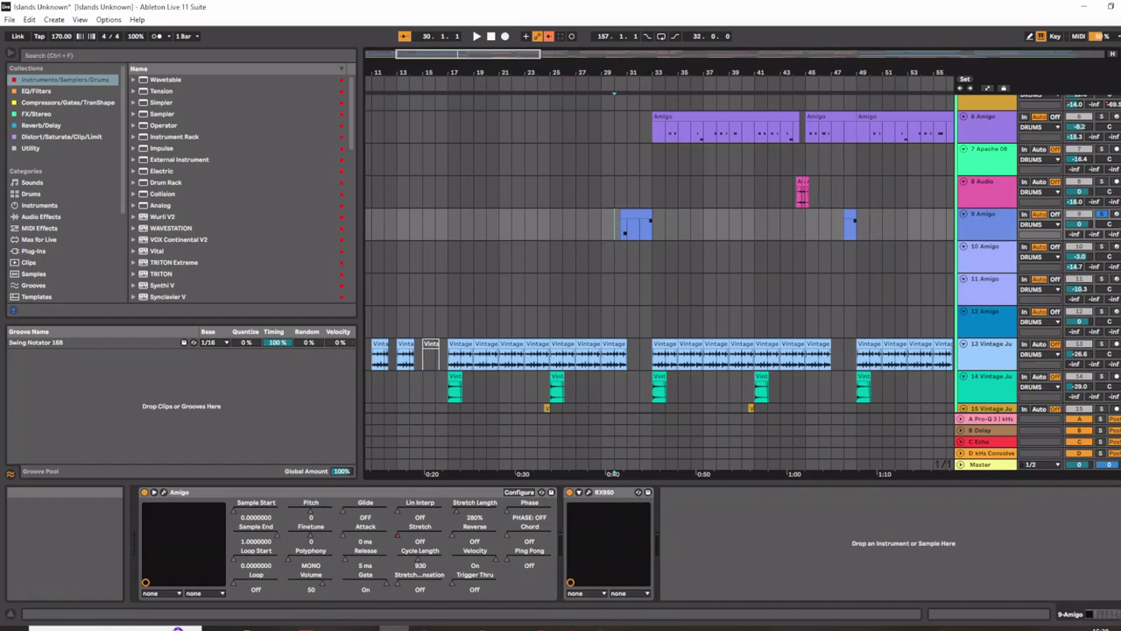
pyautogui.scroll(5, 918, 258)
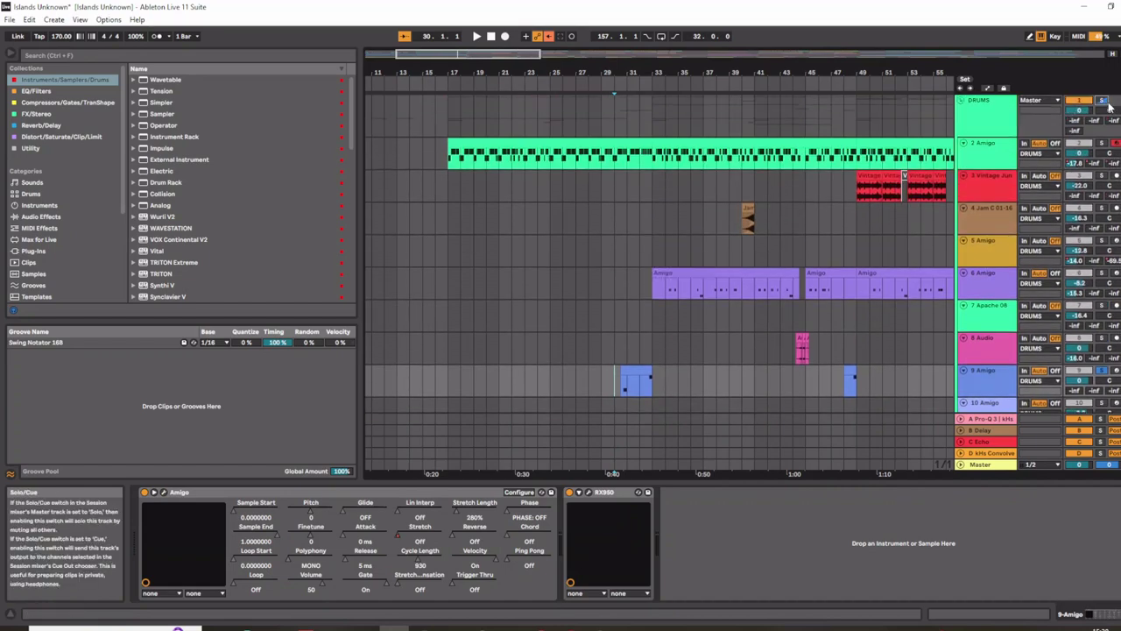
pyautogui.scroll(-1, 918, 257)
pyautogui.press('space')
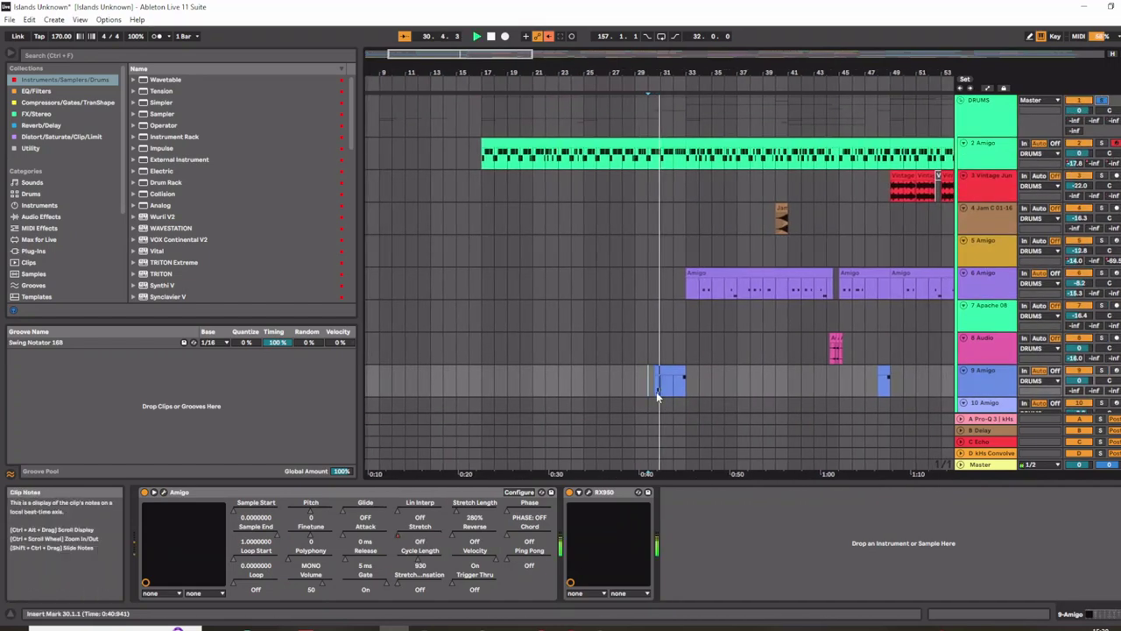
pyautogui.scroll(-2, 655, 391)
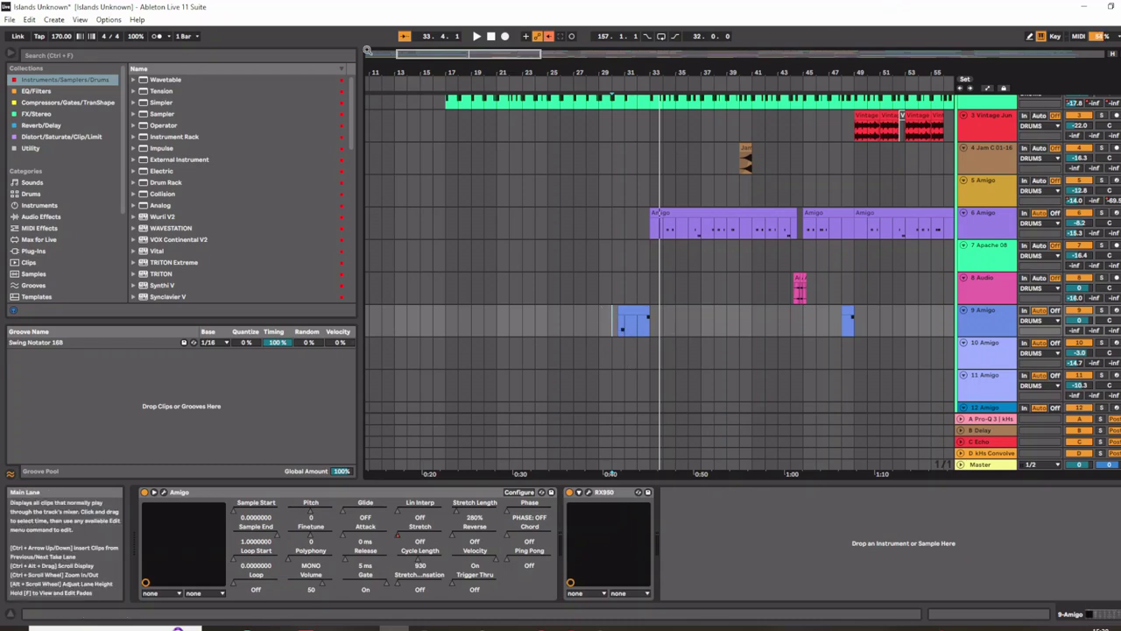
# - Solo the 8 Audio track and play its clips from bar 44.3
pyautogui.moveTo(434, 54); pyautogui.dragTo(497, 53)
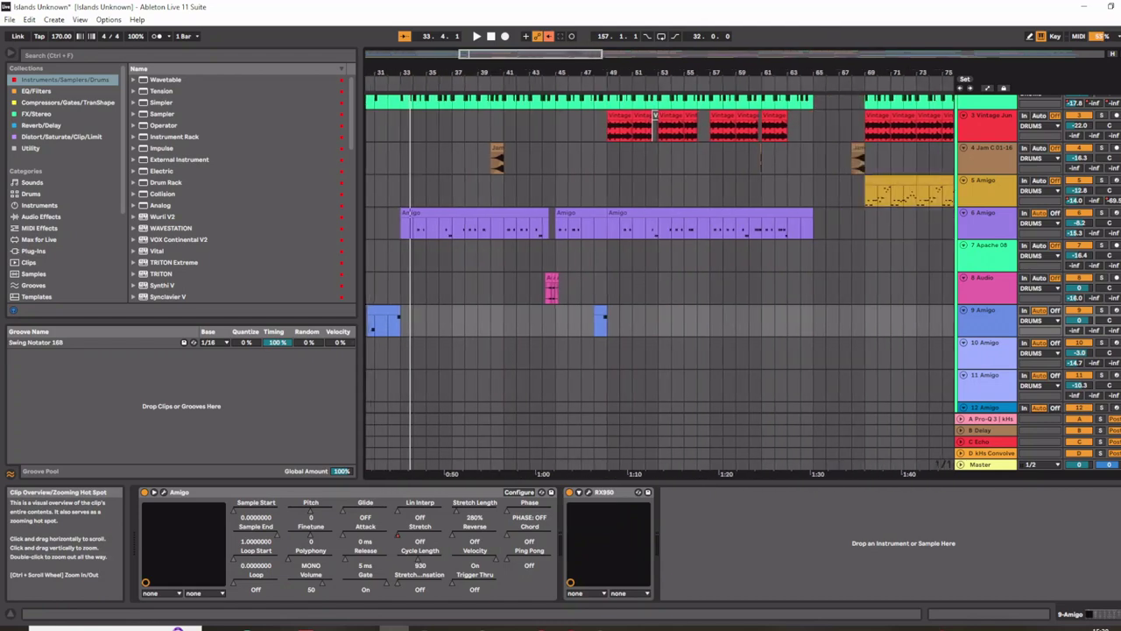
pyautogui.scroll(5, 546, 291)
pyautogui.click(565, 292)
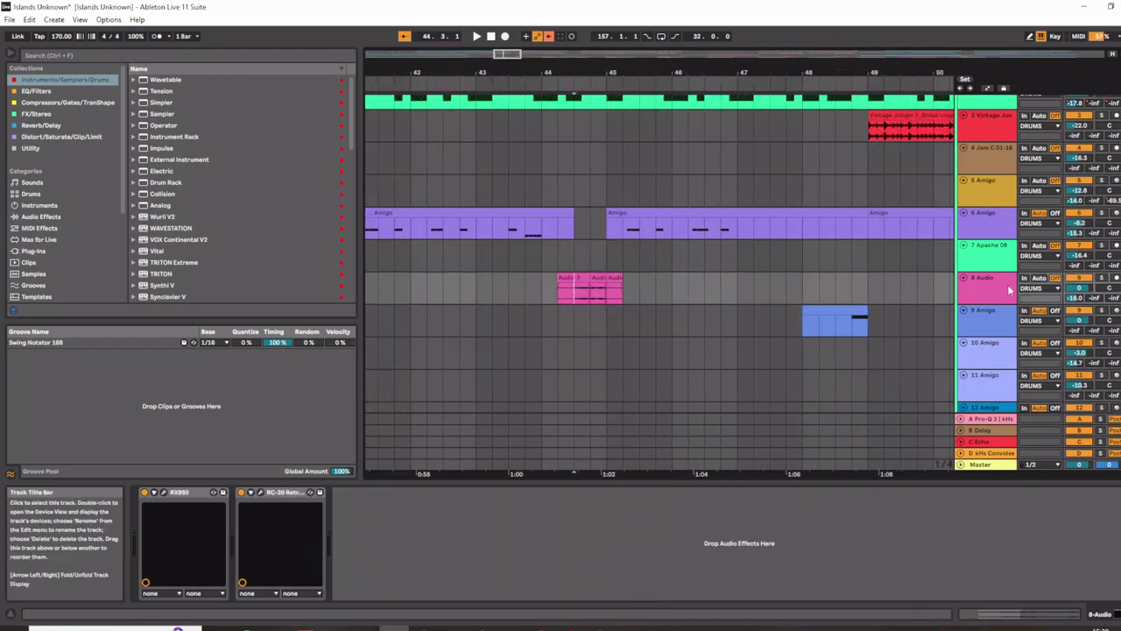
pyautogui.click(1101, 278)
pyautogui.press('space')
pyautogui.press('space')
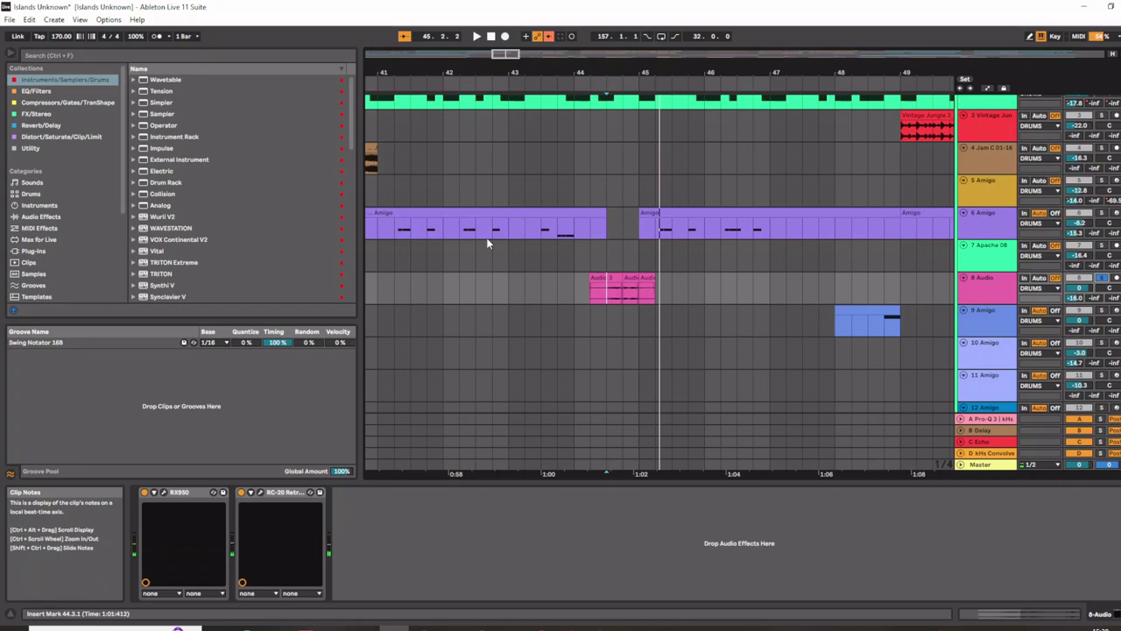
# - Solo the 7 Apache track and play its break clip from bar 138
pyautogui.scroll(-8, 642, 306)
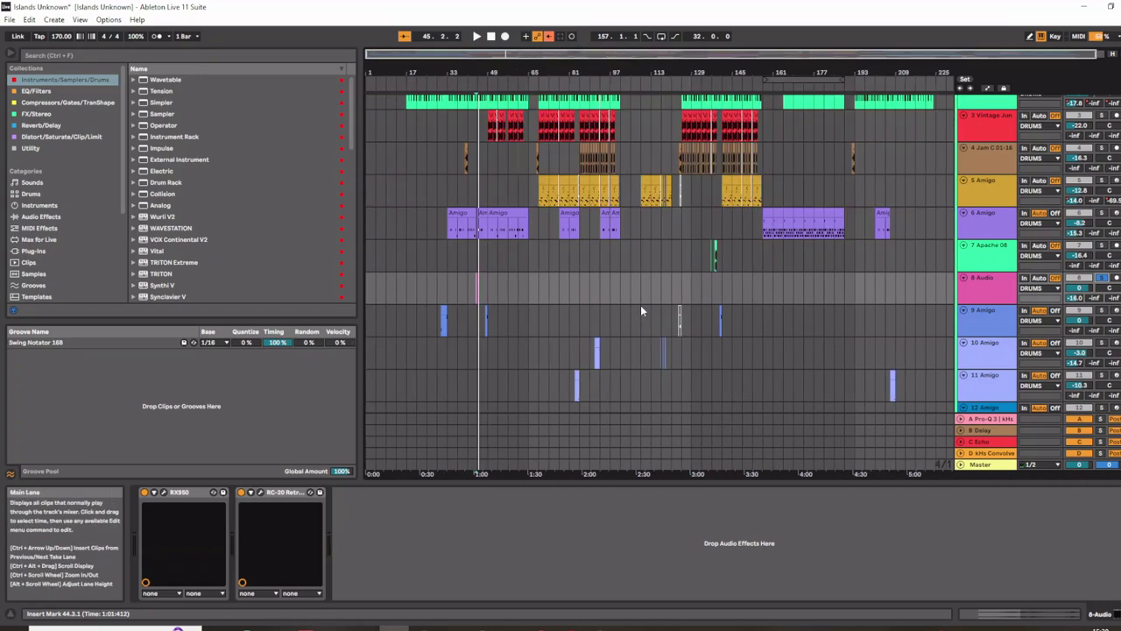
pyautogui.scroll(8, 663, 247)
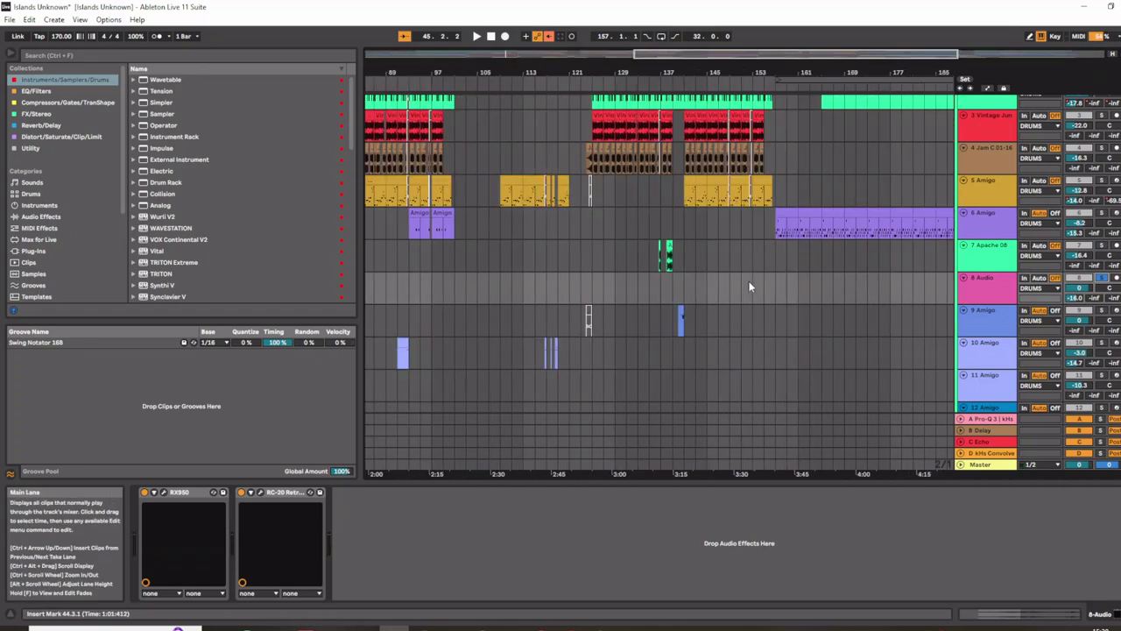
pyautogui.click(383, 264)
pyautogui.press('space')
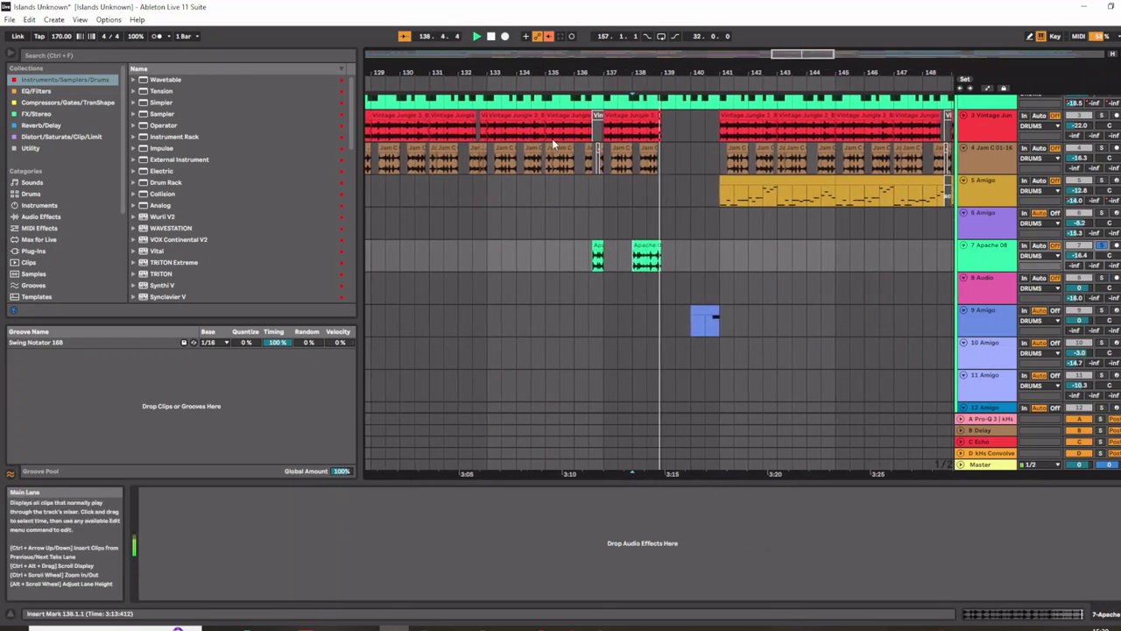
# - Examine the device chains of drum tracks 2 to 9 one after another while playback continues
pyautogui.scroll(-4, 559, 292)
pyautogui.scroll(-7, 564, 289)
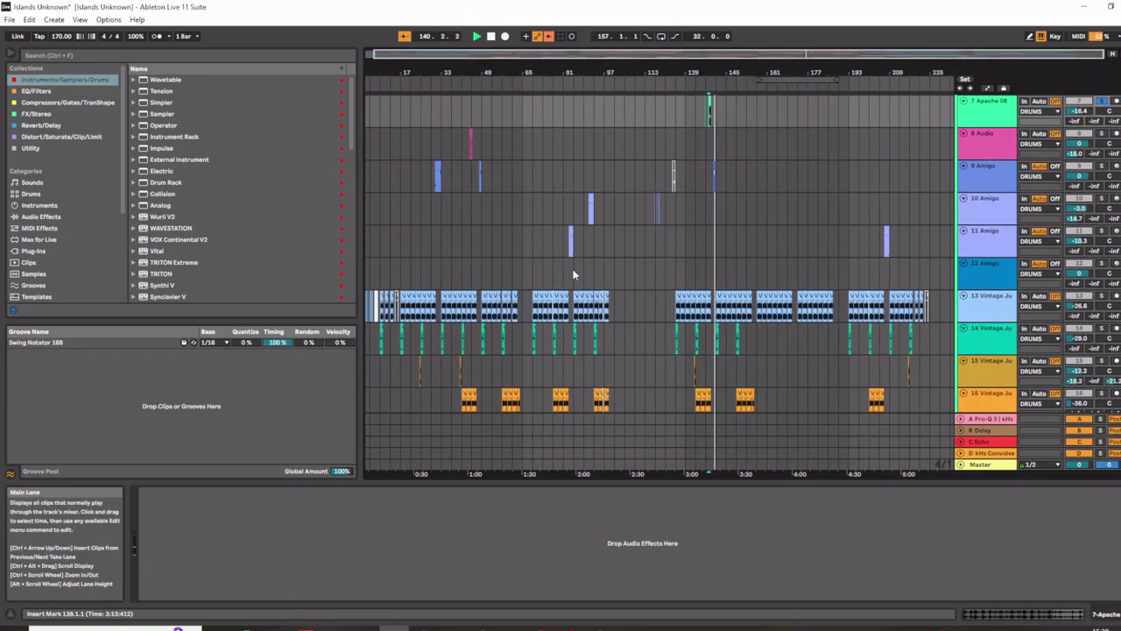
pyautogui.scroll(4, 565, 269)
pyautogui.scroll(1, 564, 271)
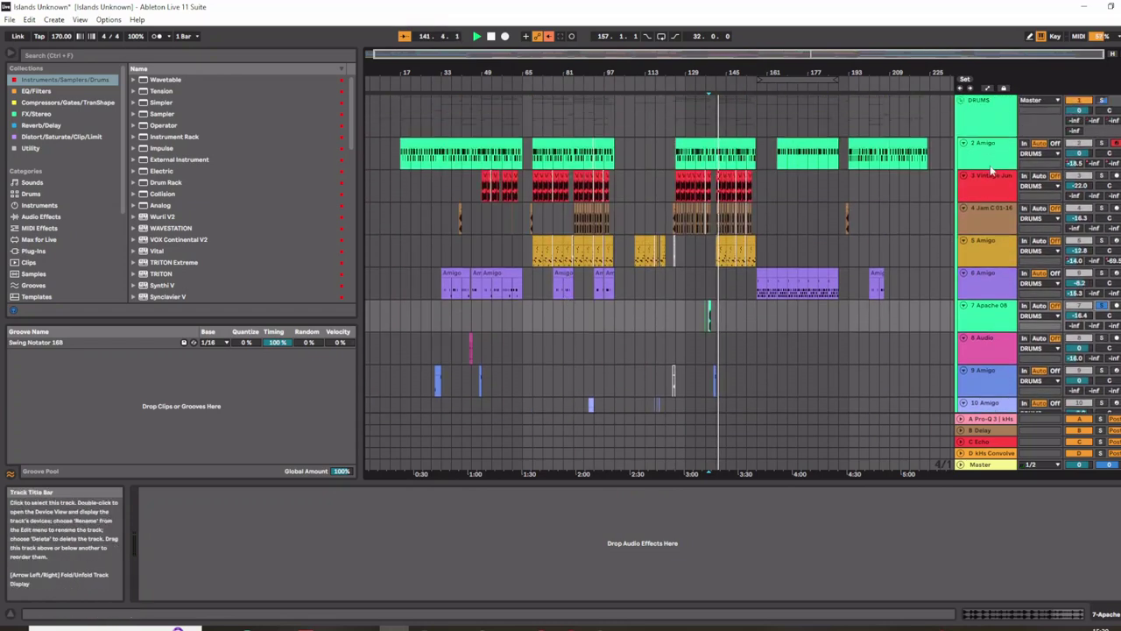
pyautogui.click(988, 153)
pyautogui.click(979, 185)
pyautogui.click(974, 221)
pyautogui.click(971, 254)
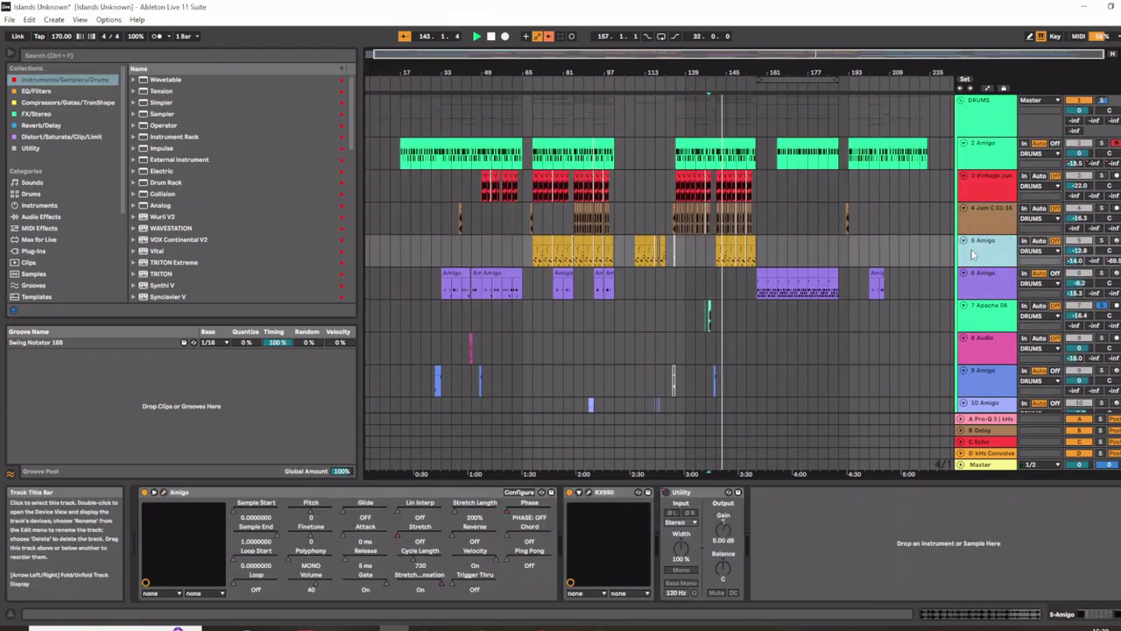
pyautogui.click(972, 281)
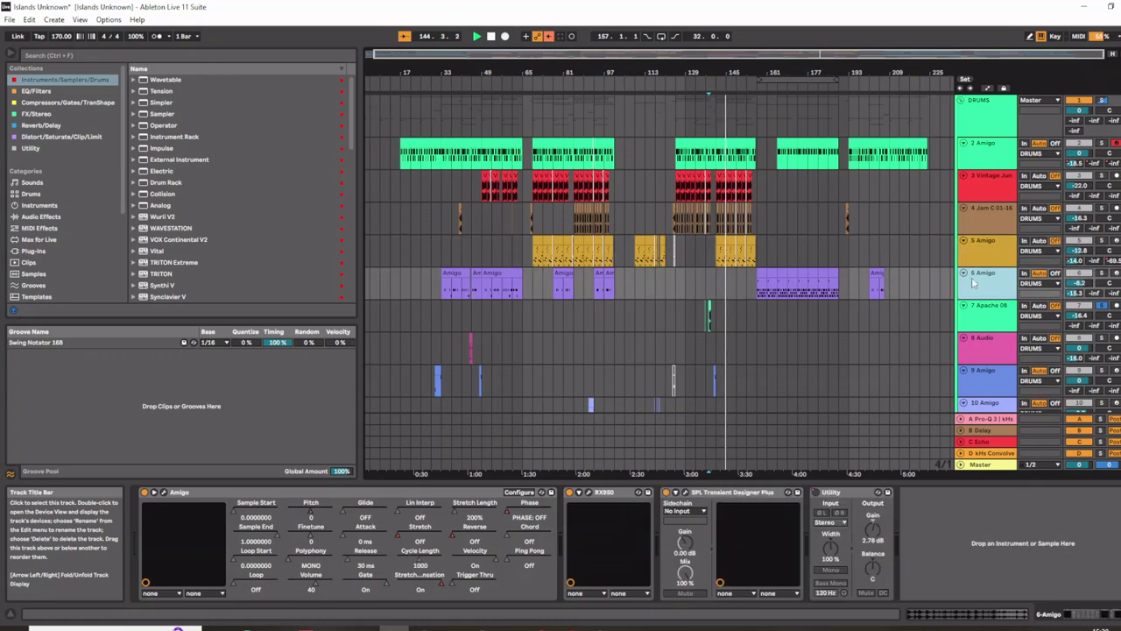
pyautogui.click(987, 329)
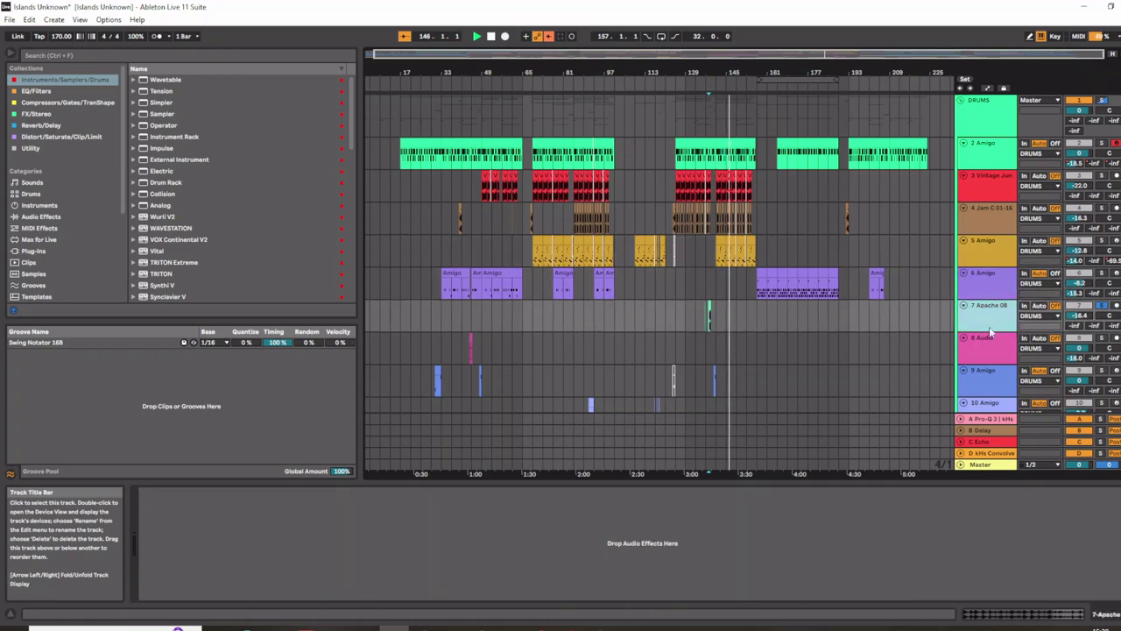
pyautogui.click(991, 351)
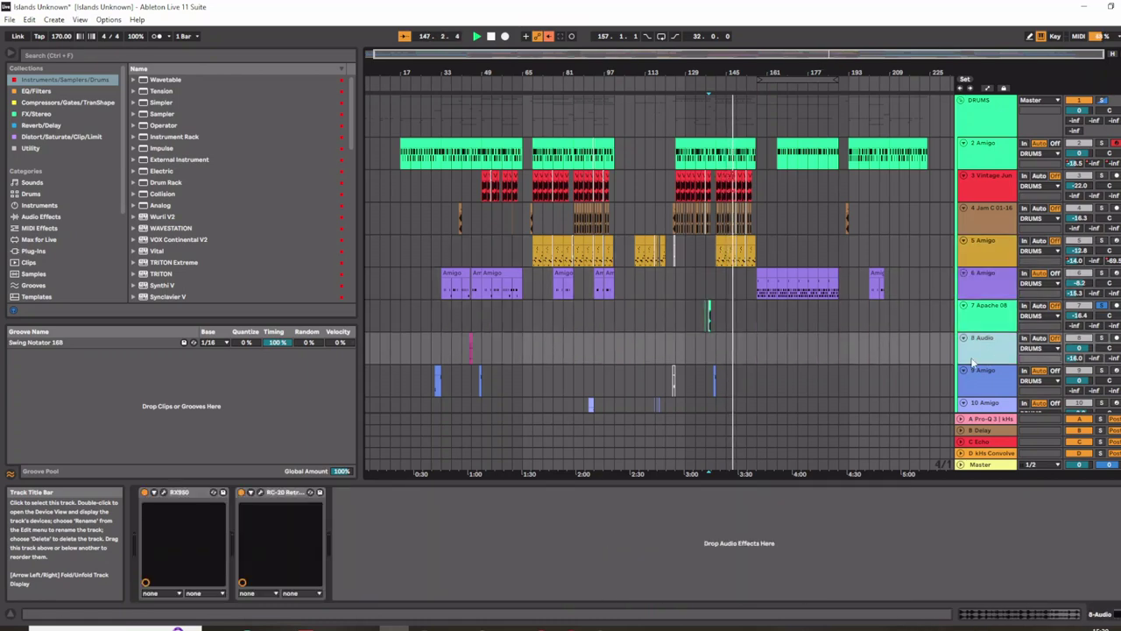
pyautogui.click(992, 373)
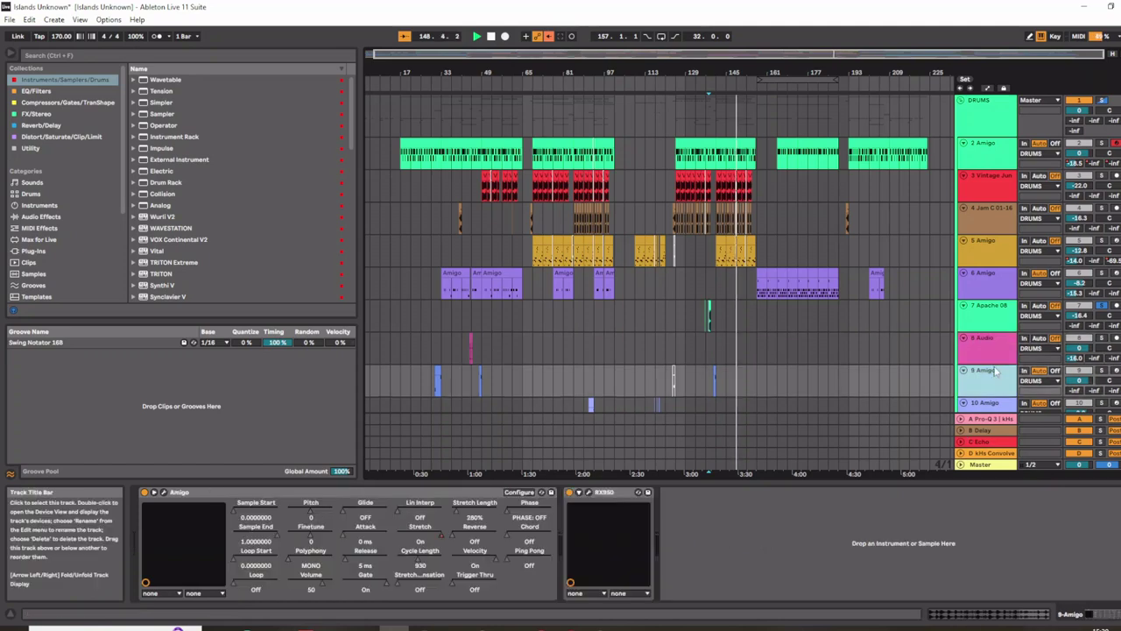
# - Open the RC-20 Retro Color effect on the 8 Audio track and view its settings
pyautogui.click(991, 350)
pyautogui.click(259, 496)
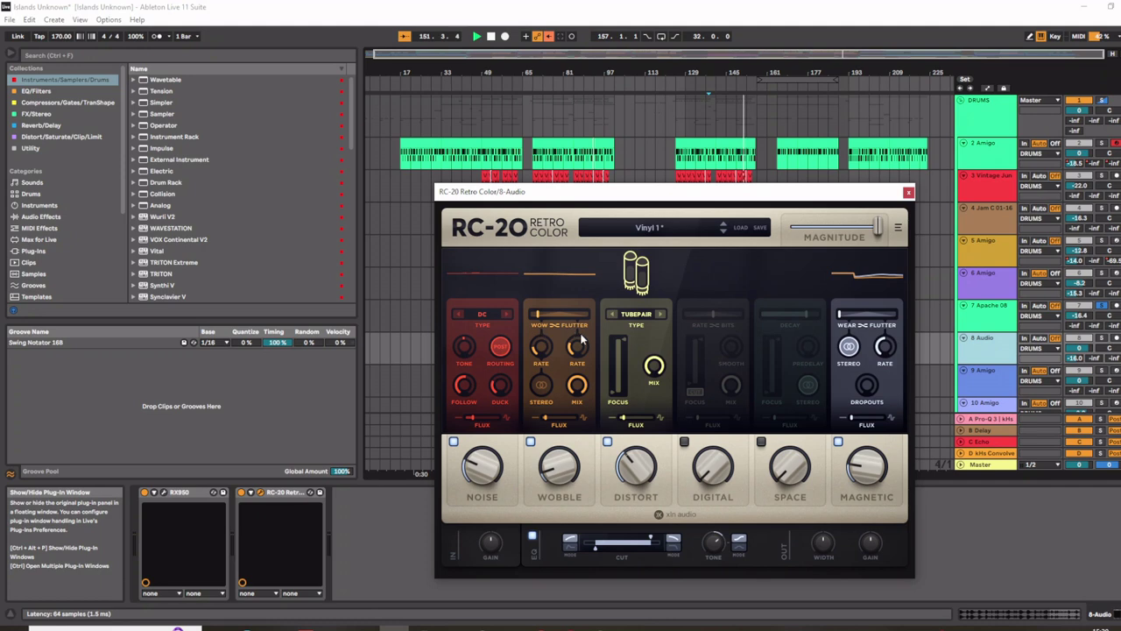
pyautogui.scroll(-3, 1040, 290)
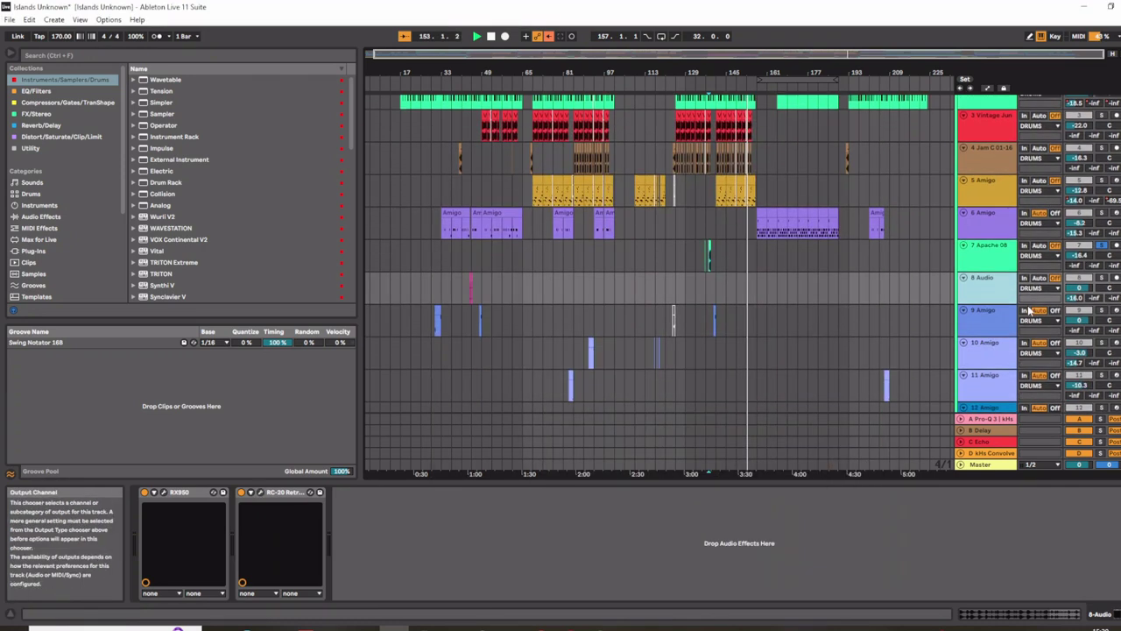
# - Examine the device chains of drum tracks 10 to 15 one after another during playback
pyautogui.scroll(-2, 964, 333)
pyautogui.click(991, 322)
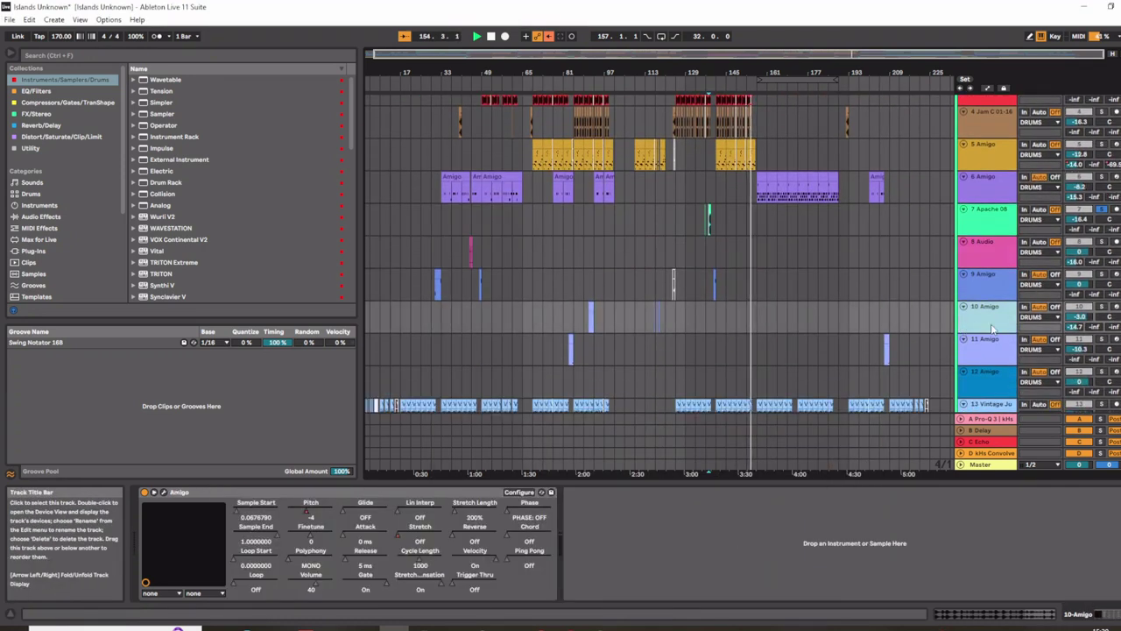
pyautogui.click(994, 345)
pyautogui.click(988, 374)
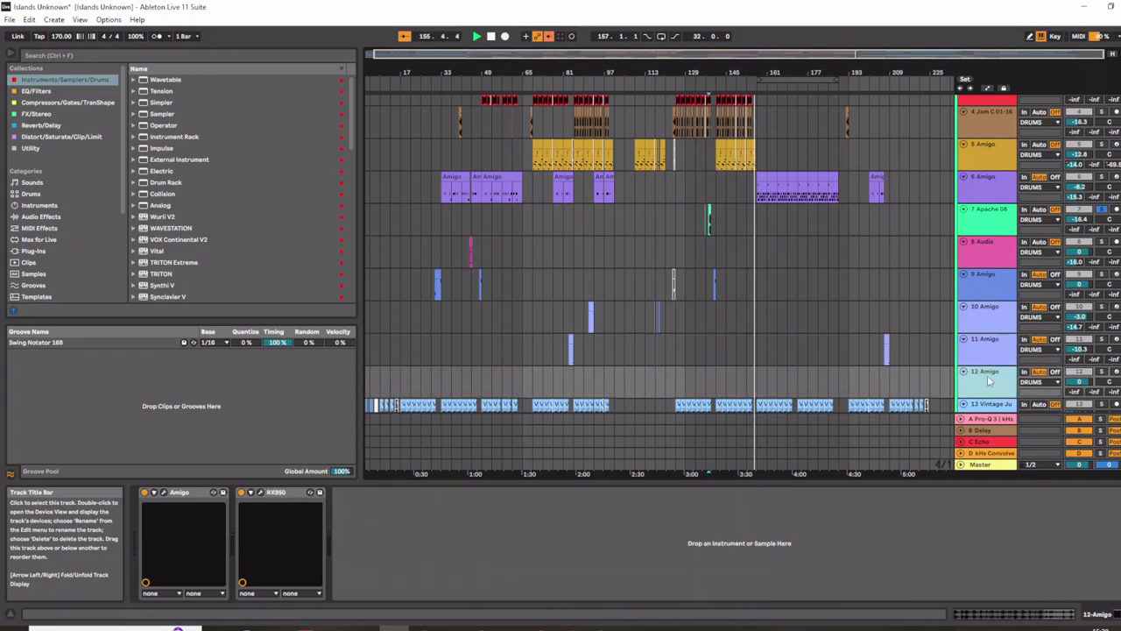
pyautogui.scroll(-3, 988, 374)
pyautogui.click(990, 348)
pyautogui.click(990, 367)
pyautogui.scroll(-3, 985, 376)
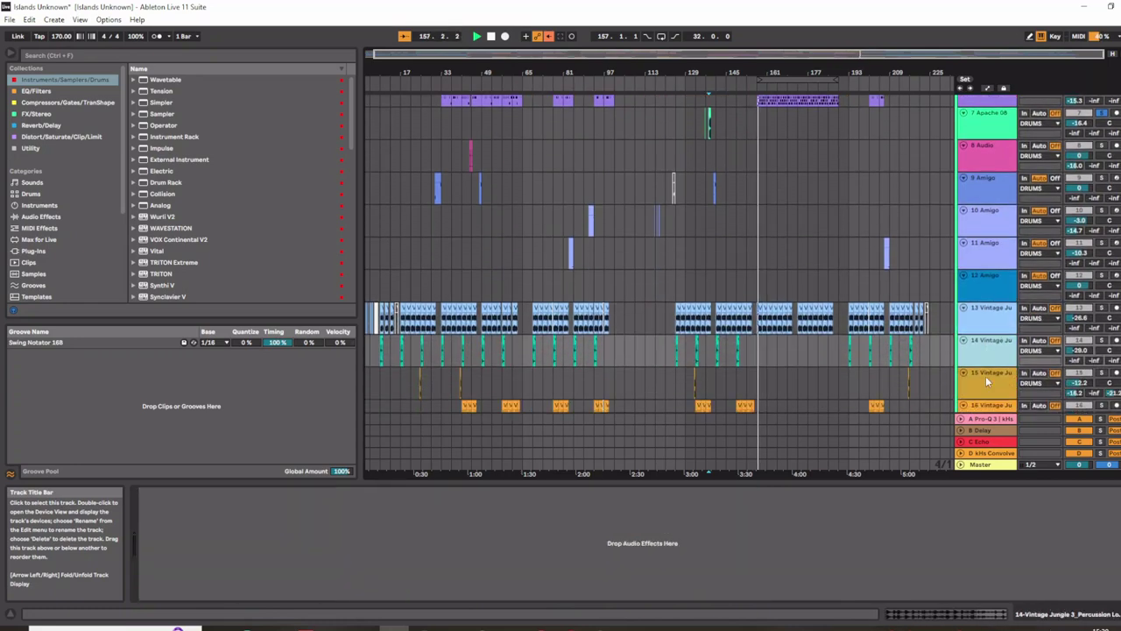
pyautogui.click(1002, 339)
pyautogui.scroll(-1, 998, 353)
pyautogui.scroll(4, 1066, 291)
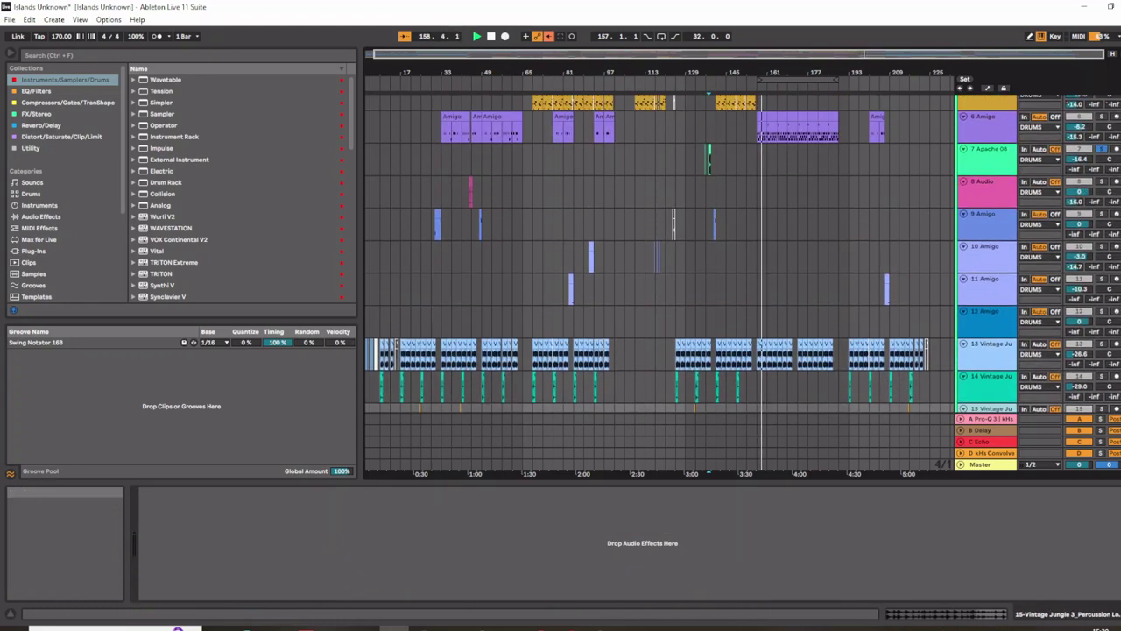
pyautogui.scroll(4, 985, 219)
# - Solo the DRUMS group and view the settings of its AMEK EQ 200, closing the plug-in when done
pyautogui.click(985, 130)
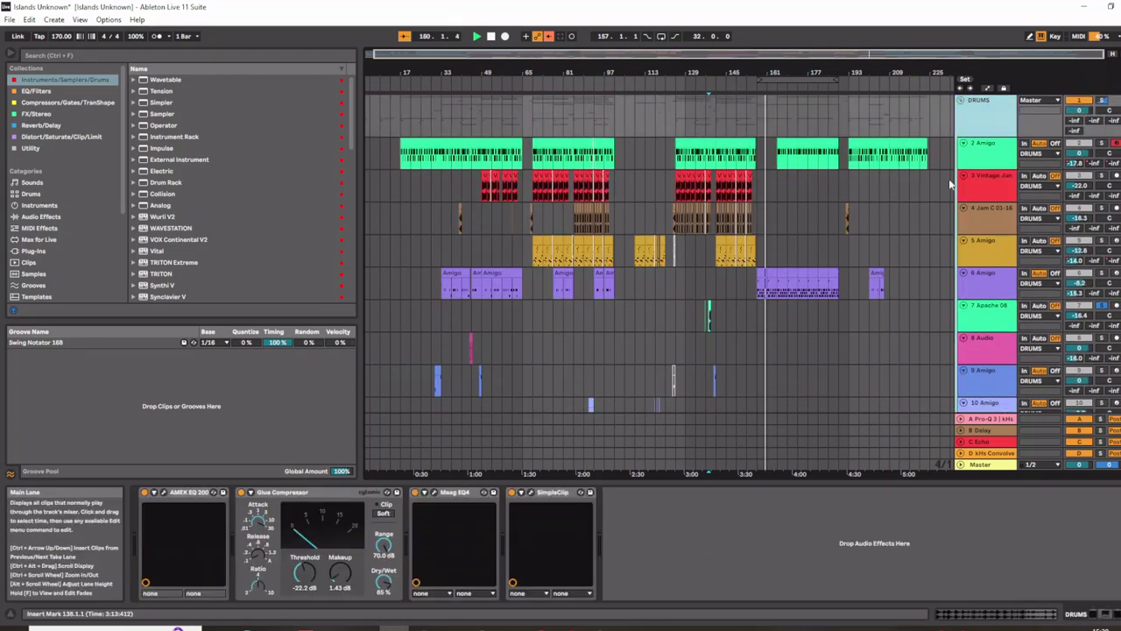
pyautogui.click(1101, 100)
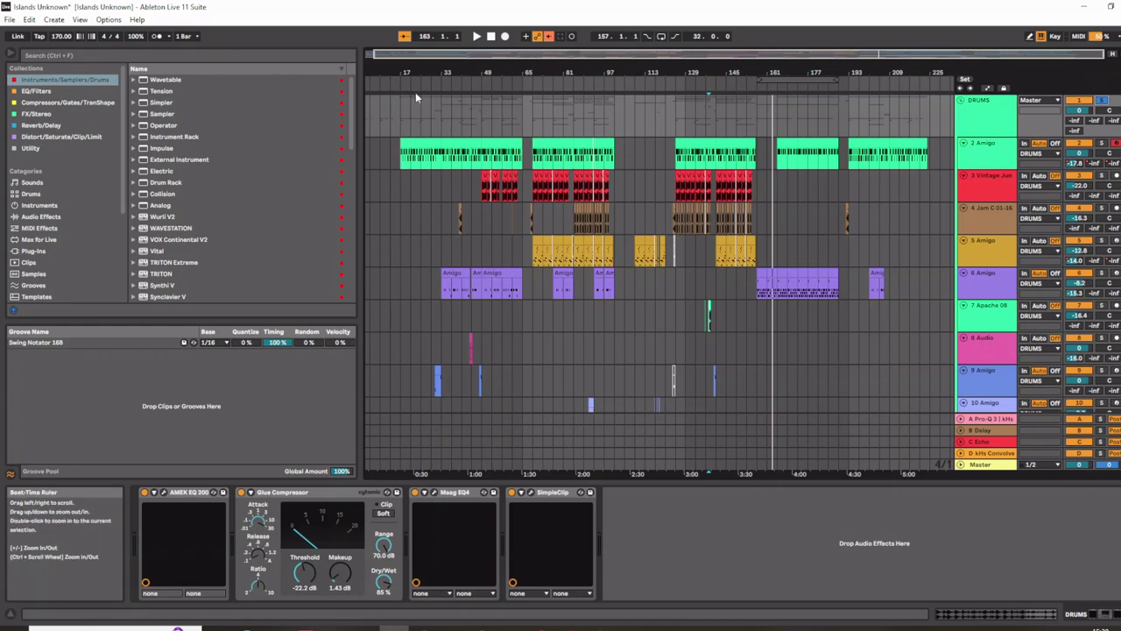
pyautogui.click(164, 492)
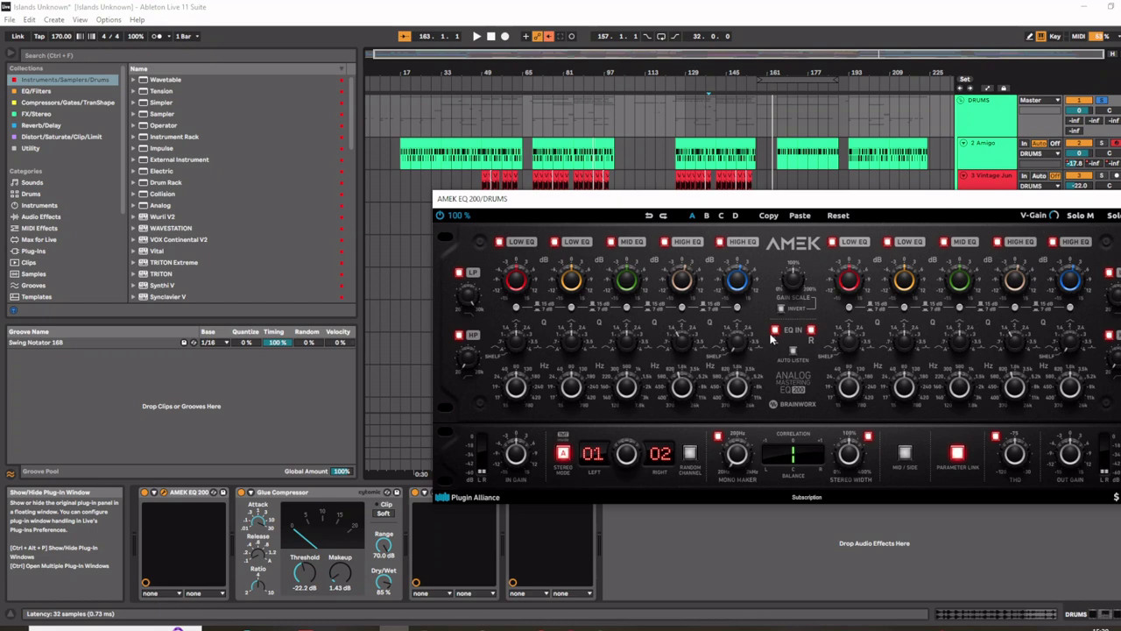
pyautogui.moveTo(770, 201); pyautogui.dragTo(573, 138)
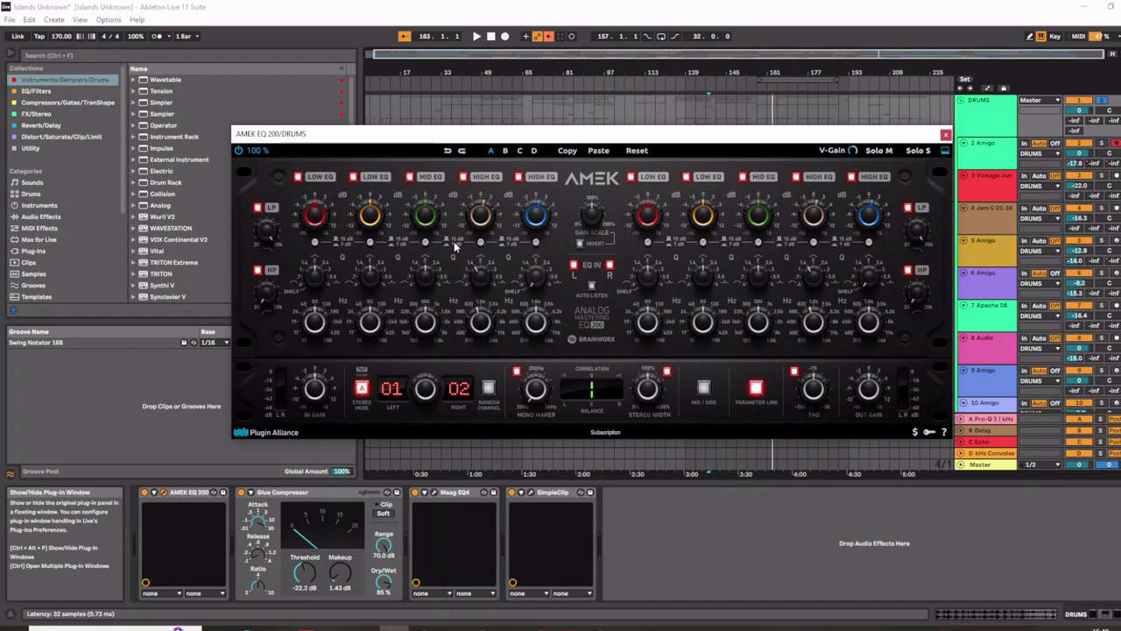
pyautogui.moveTo(580, 141); pyautogui.dragTo(557, 260)
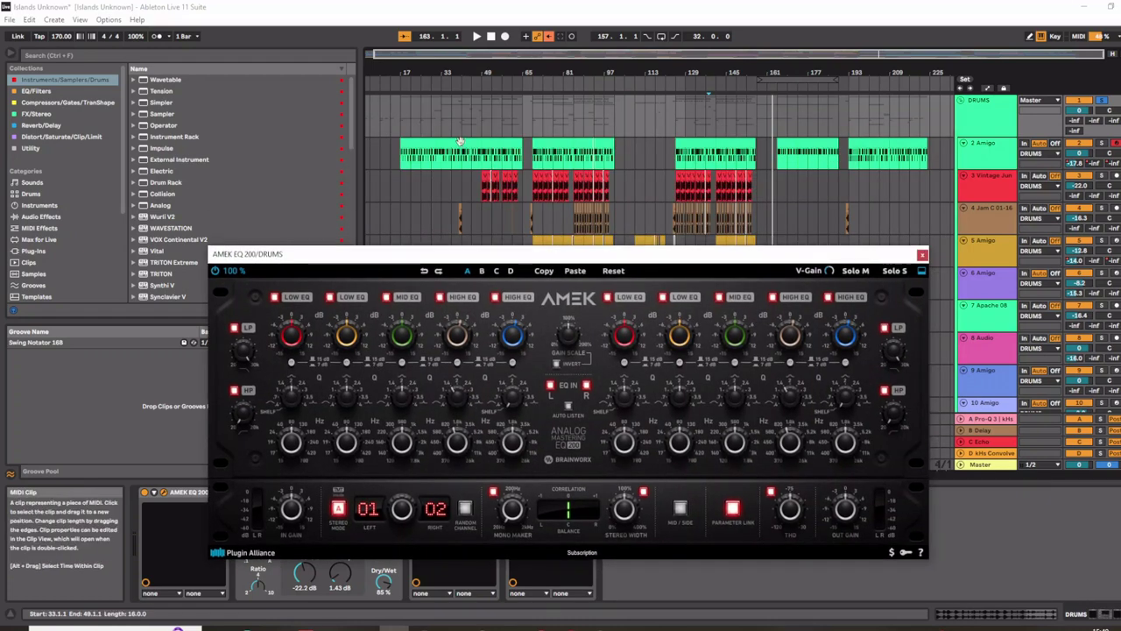
pyautogui.click(922, 255)
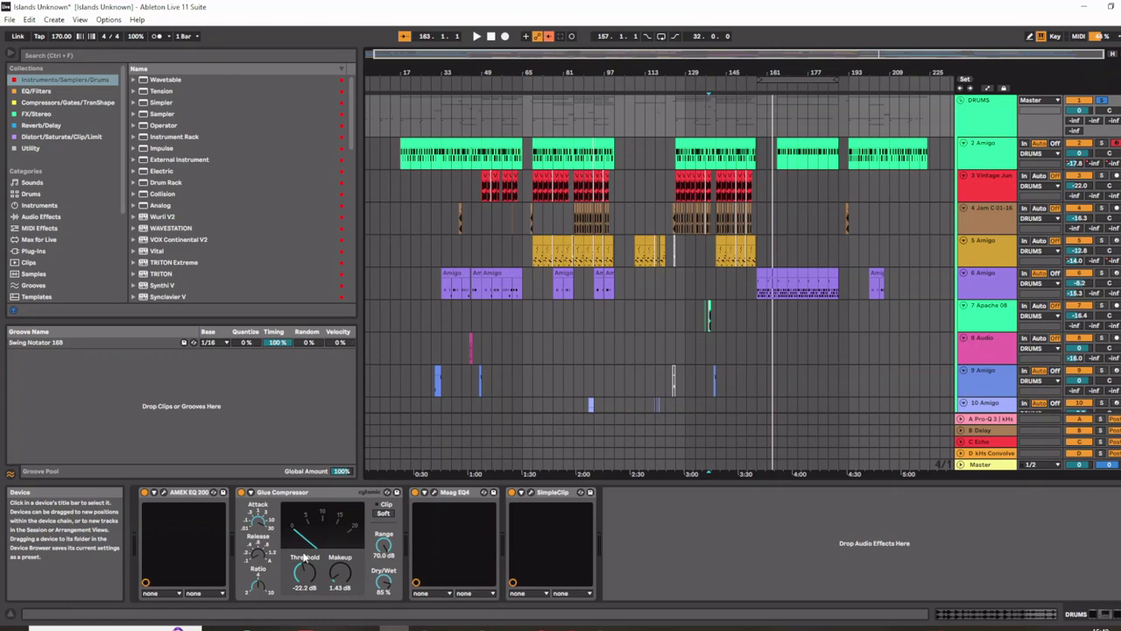
# - Open the Maag EQ4 on the DRUMS group, view its band settings and close it
pyautogui.click(435, 495)
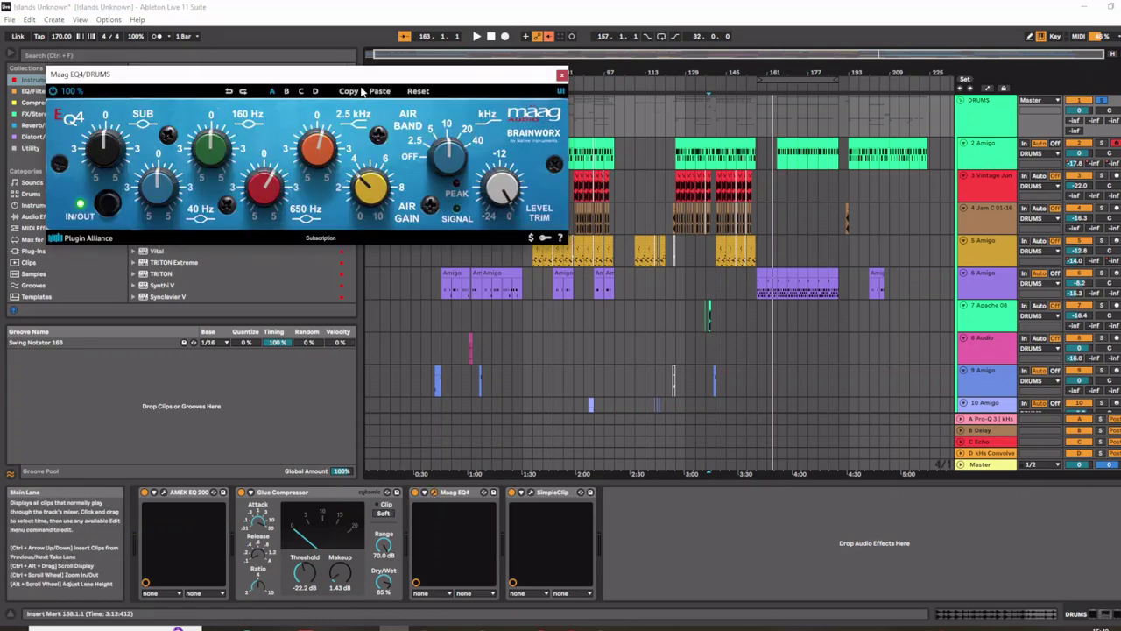
pyautogui.moveTo(359, 77); pyautogui.dragTo(429, 195)
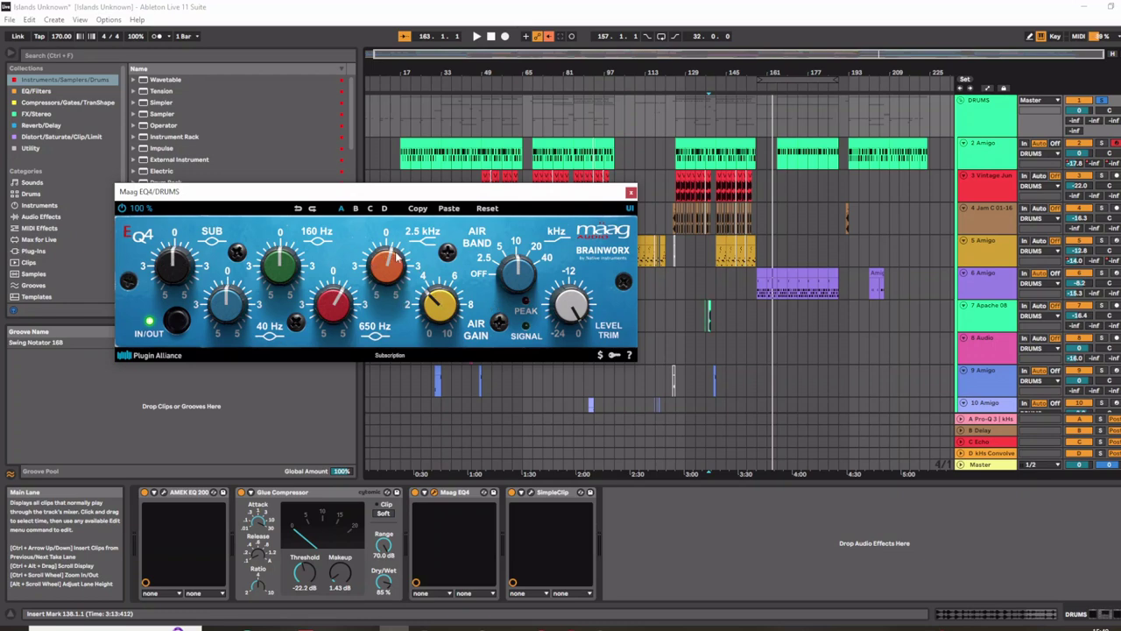
pyautogui.moveTo(393, 258)
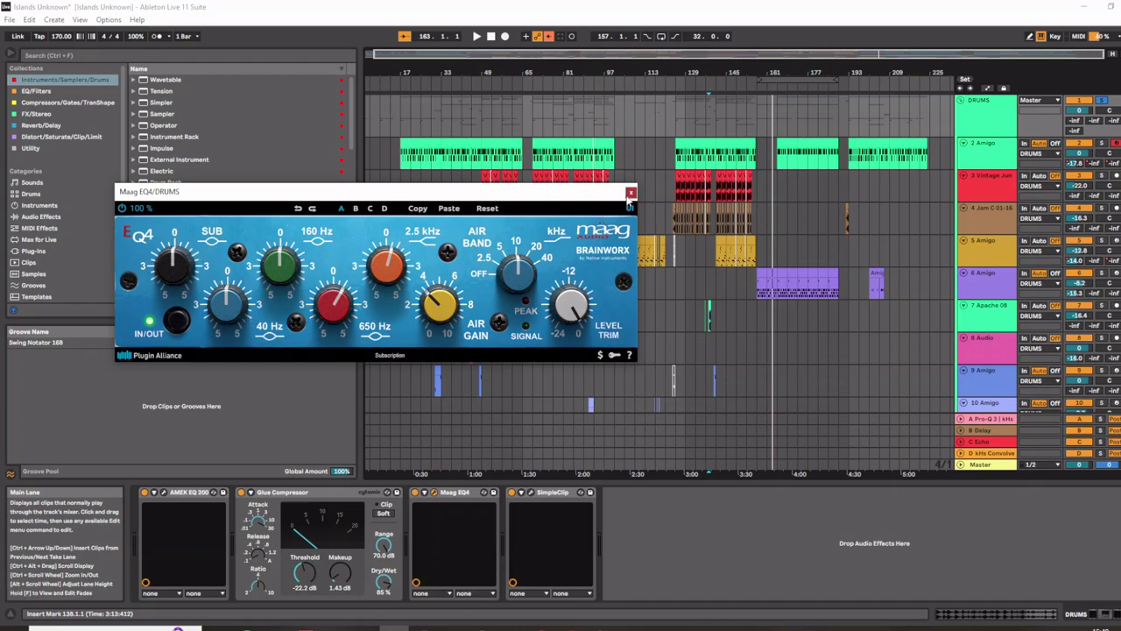
pyautogui.click(630, 192)
# - Open SimpleClip on the DRUMS group and watch its levels while the drums play from bar 138
pyautogui.click(580, 492)
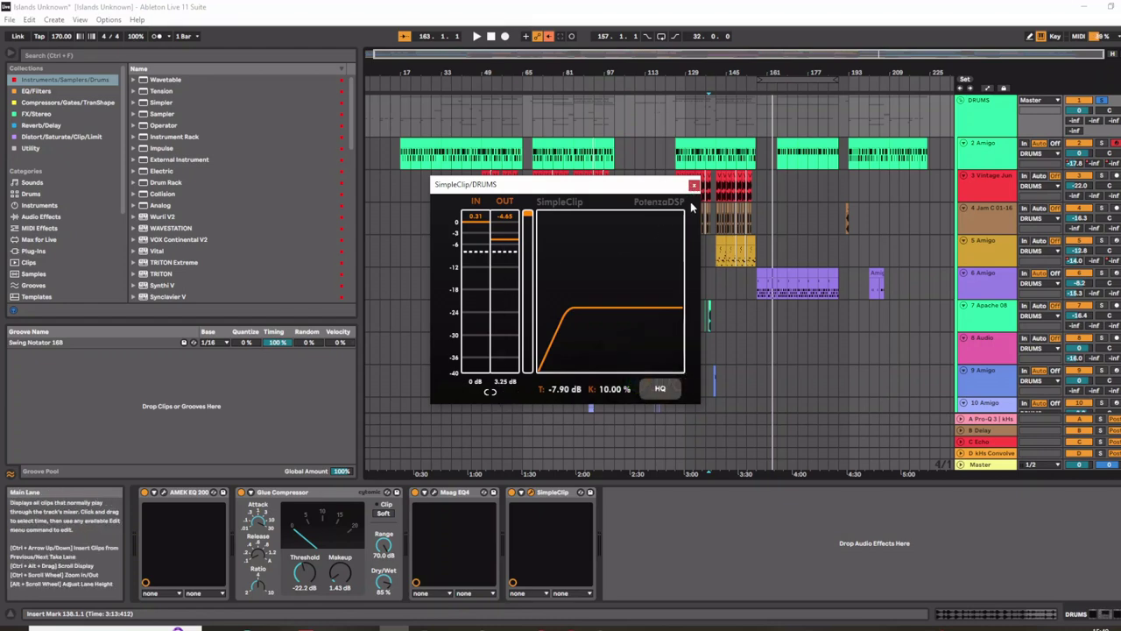
pyautogui.press('space')
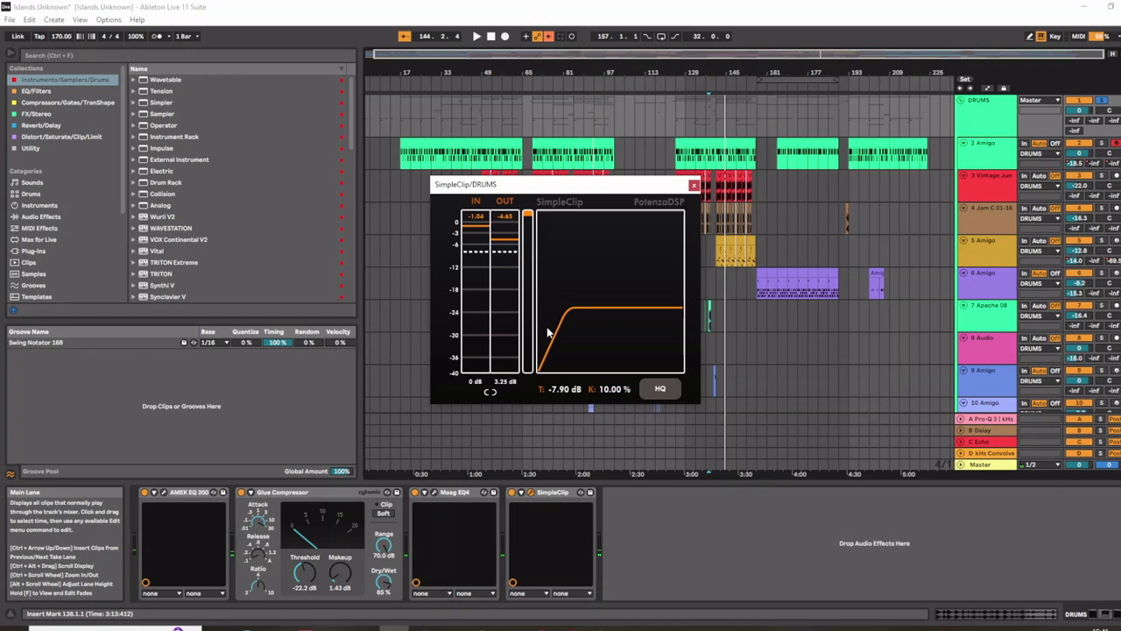
pyautogui.click(694, 184)
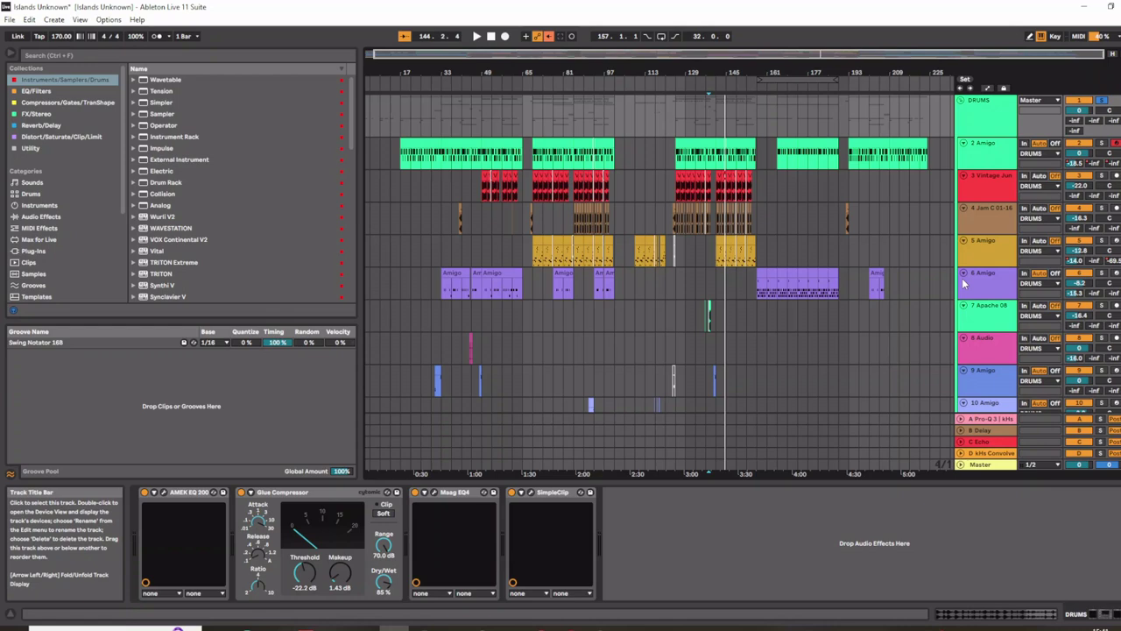
# - Place the insert mark at bar 33 on the 18 Akai S950 bass track and show that track's device chain
pyautogui.scroll(-2, 876, 276)
pyautogui.scroll(-12, 764, 308)
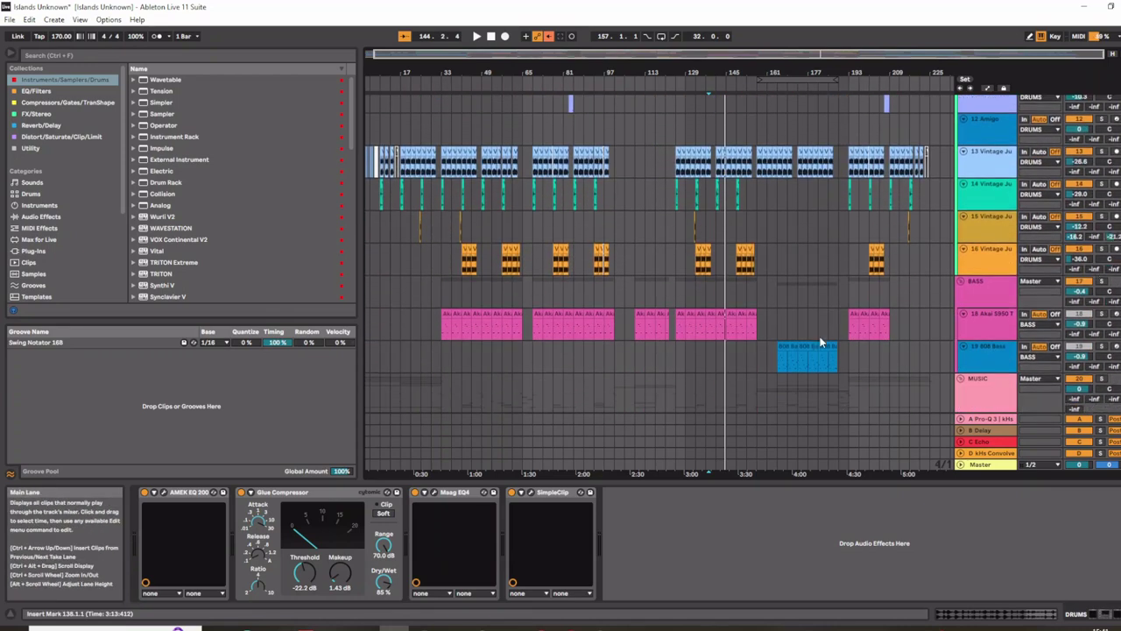
pyautogui.scroll(-3, 876, 331)
pyautogui.scroll(-2, 877, 328)
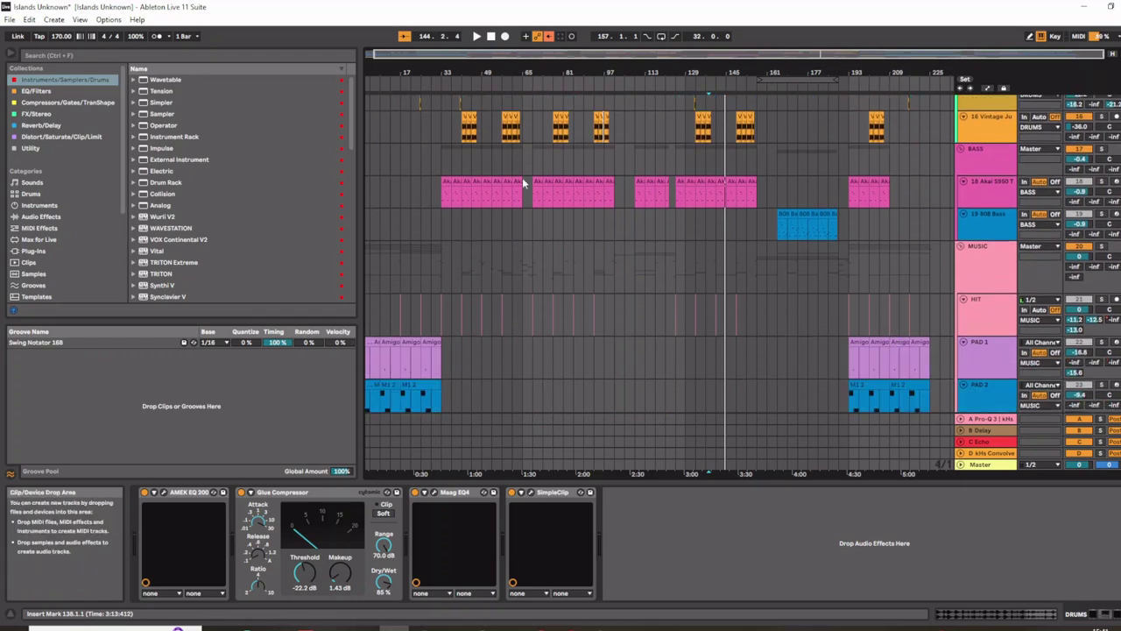
pyautogui.click(442, 197)
pyautogui.click(972, 181)
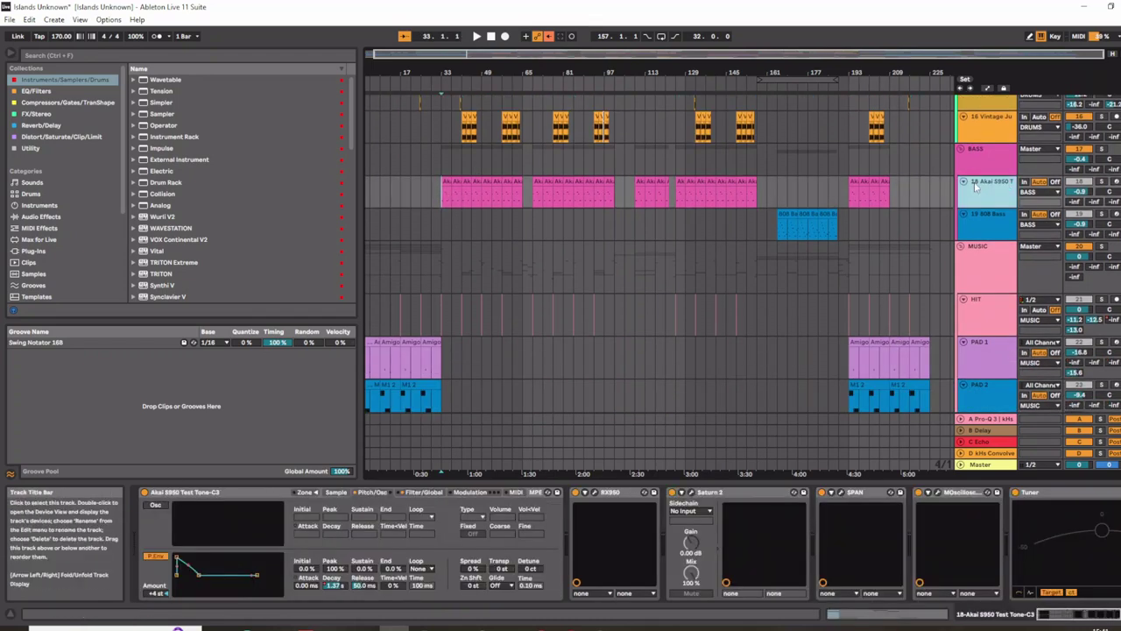
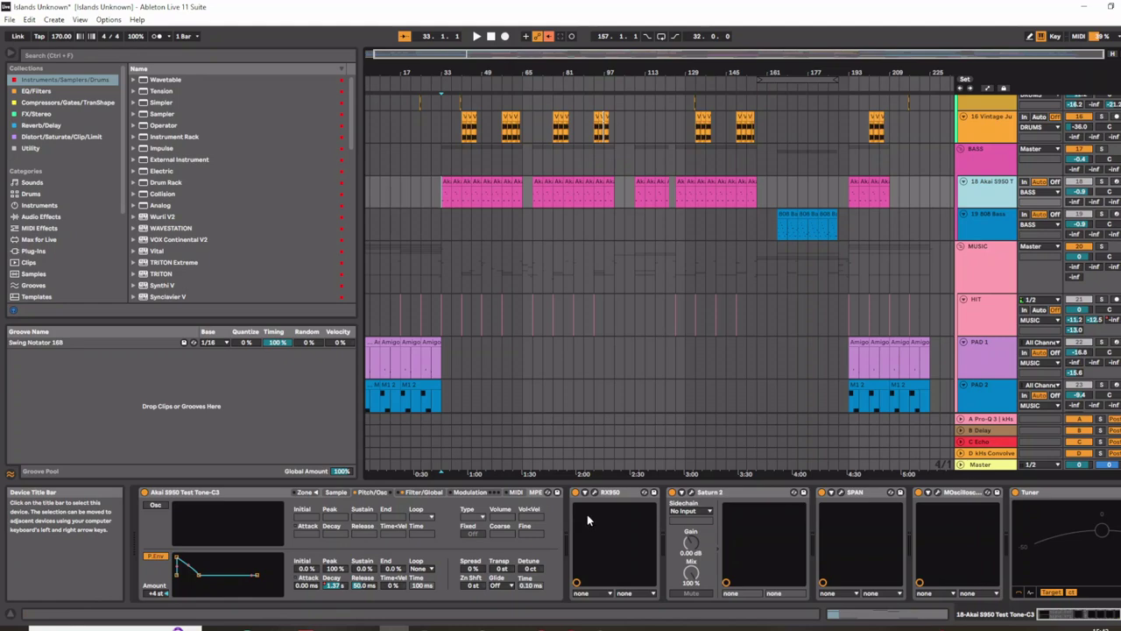
# - Open SPAN and MOscilloscope side by side for the Akai S950 bass track, and deactivate its Saturn 2 and RX950 effects
pyautogui.click(840, 493)
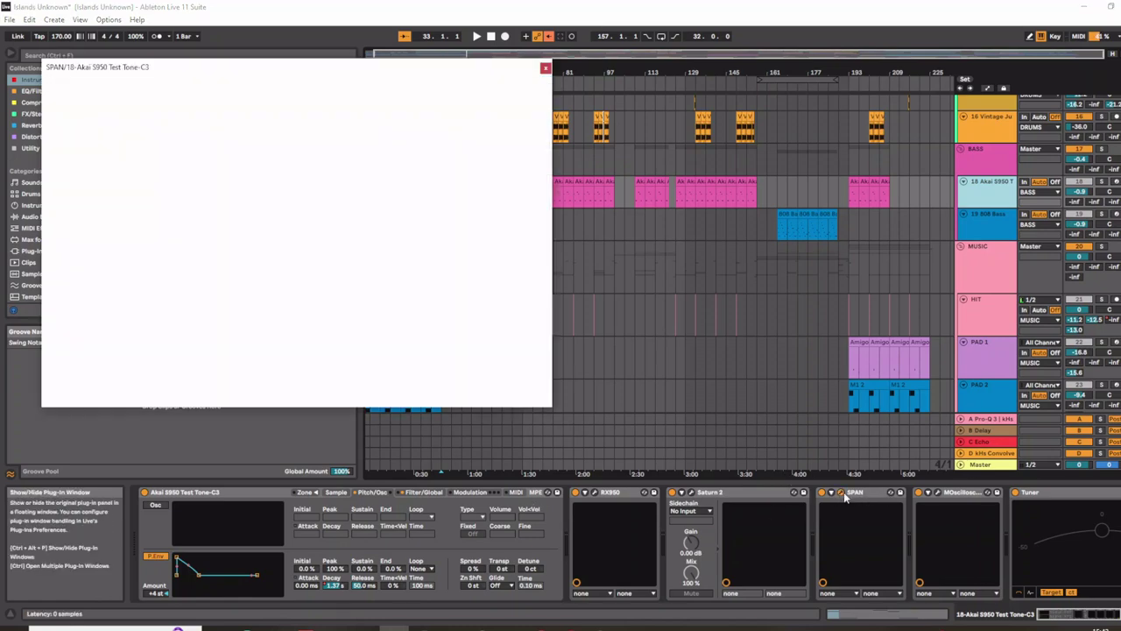
pyautogui.click(938, 494)
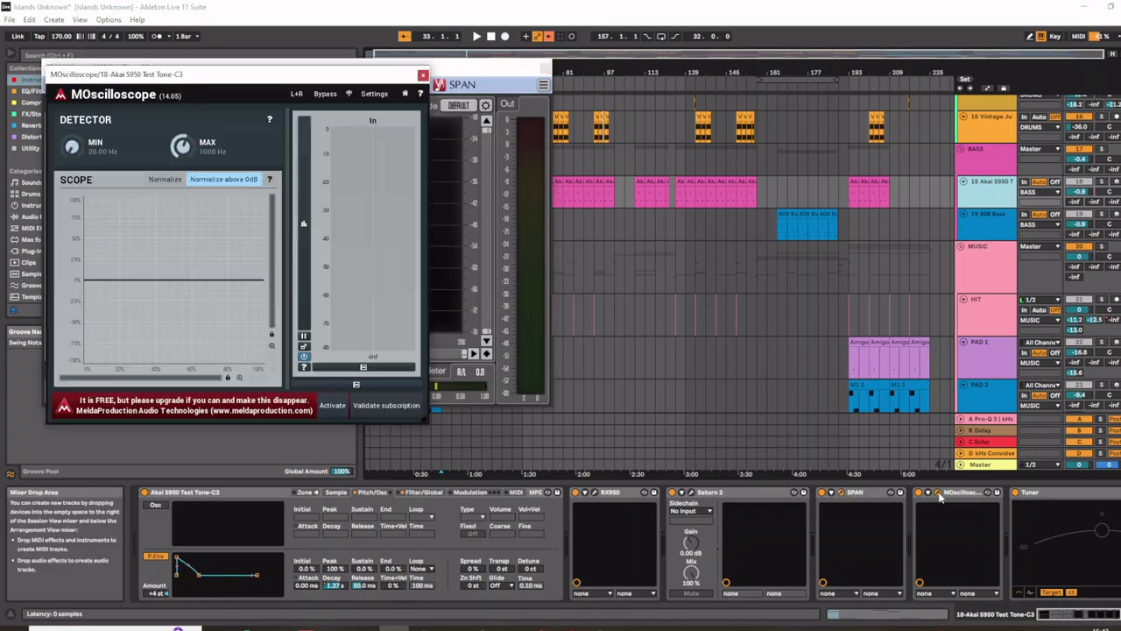
pyautogui.moveTo(172, 75); pyautogui.dragTo(764, 91)
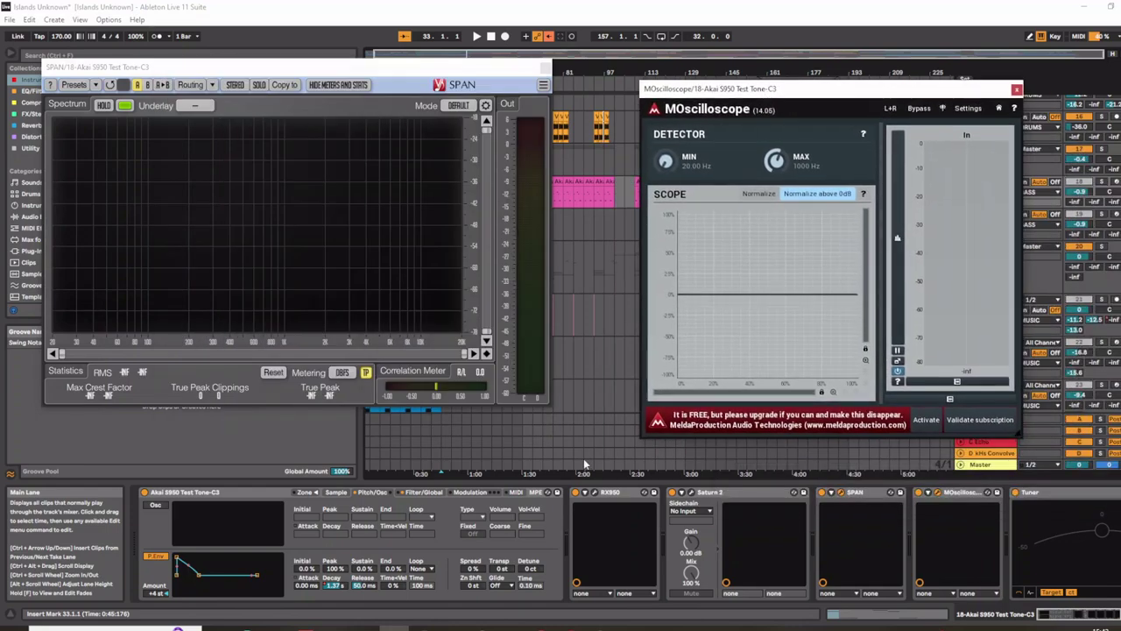
pyautogui.click(672, 493)
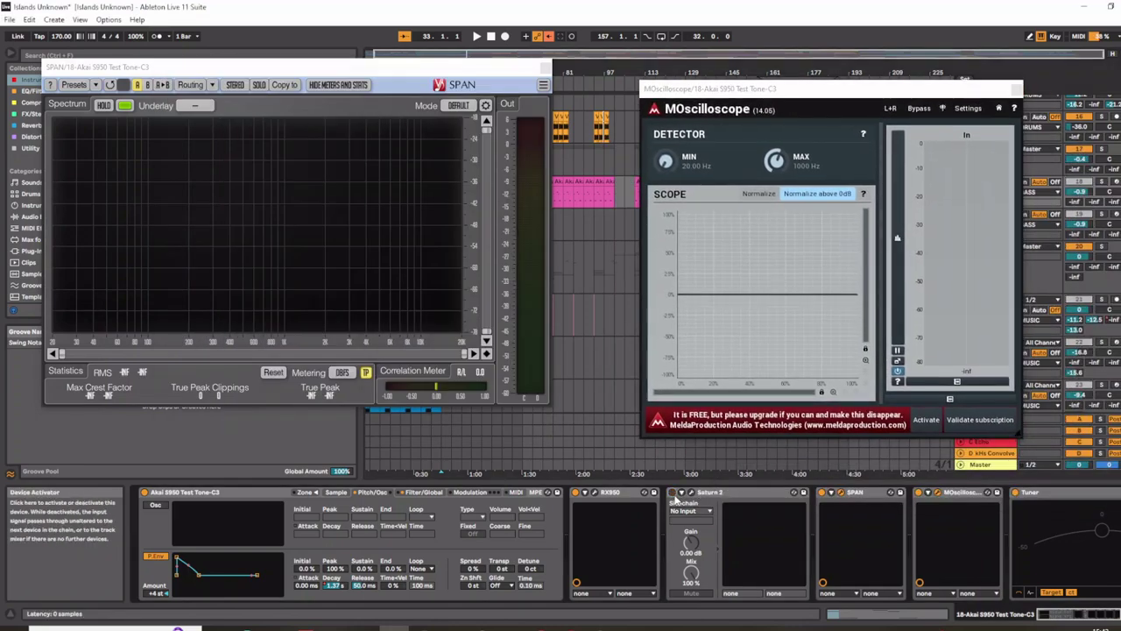
pyautogui.click(577, 493)
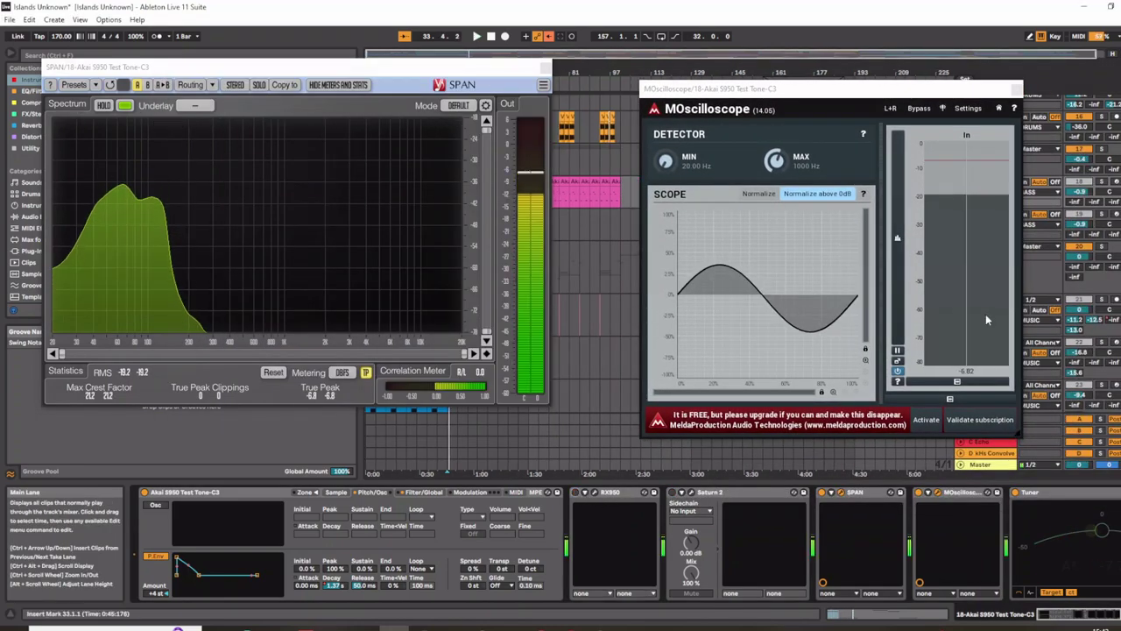
# - Solo the BASS group and play it from bar 33, watching the unprocessed waveform in MOscilloscope
pyautogui.moveTo(846, 91); pyautogui.dragTo(815, 233)
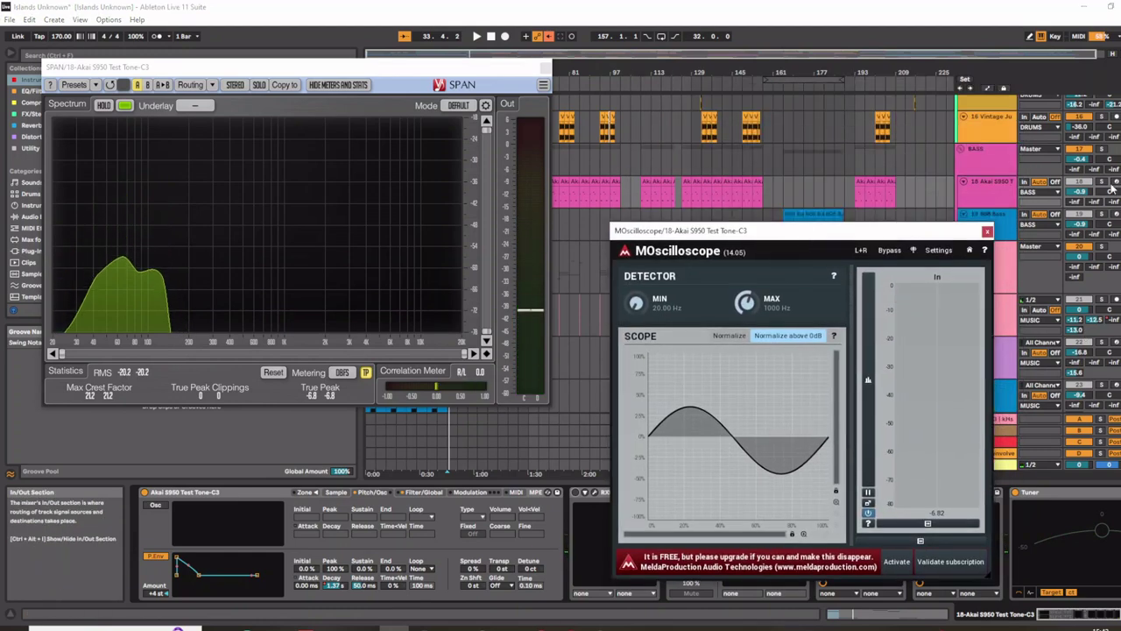
pyautogui.click(1102, 149)
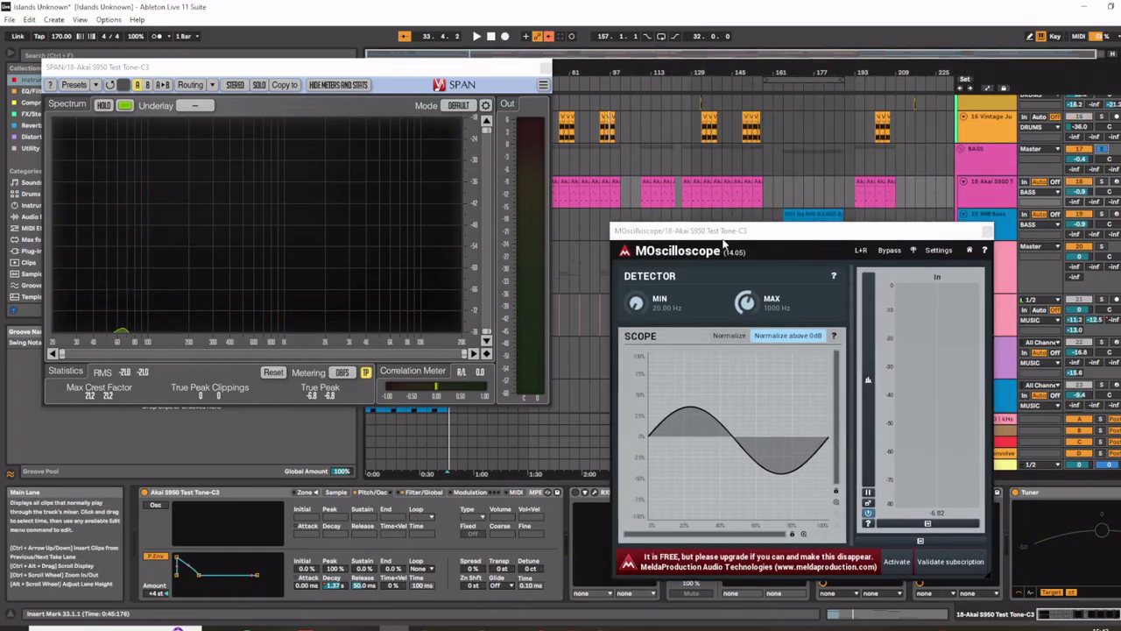
pyautogui.moveTo(723, 244); pyautogui.dragTo(698, 183)
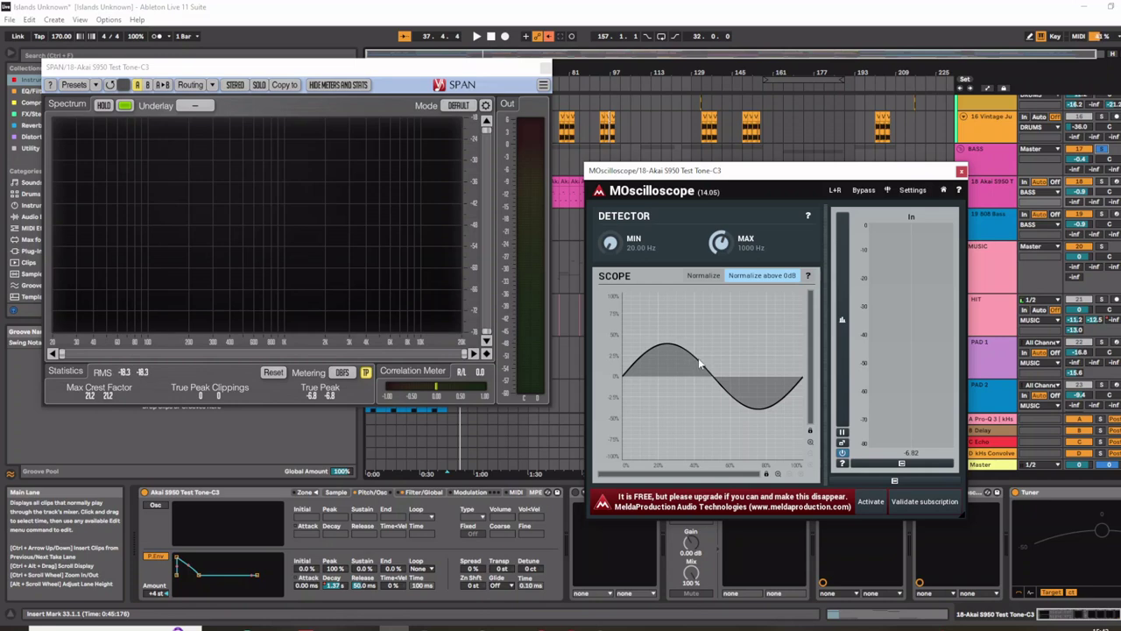
pyautogui.moveTo(652, 176); pyautogui.dragTo(632, 101)
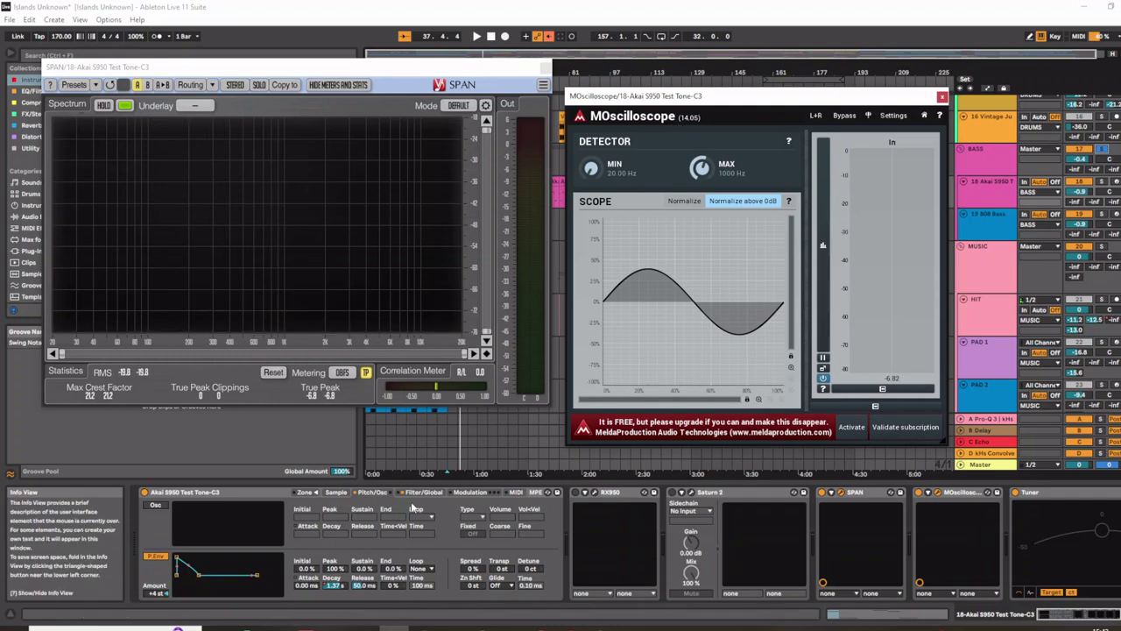
# - Inspect the Akai S950 Test Tone-C3 sample in the sampler, audition it with a held note, and view its pitch envelope
pyautogui.click(304, 496)
pyautogui.click(337, 494)
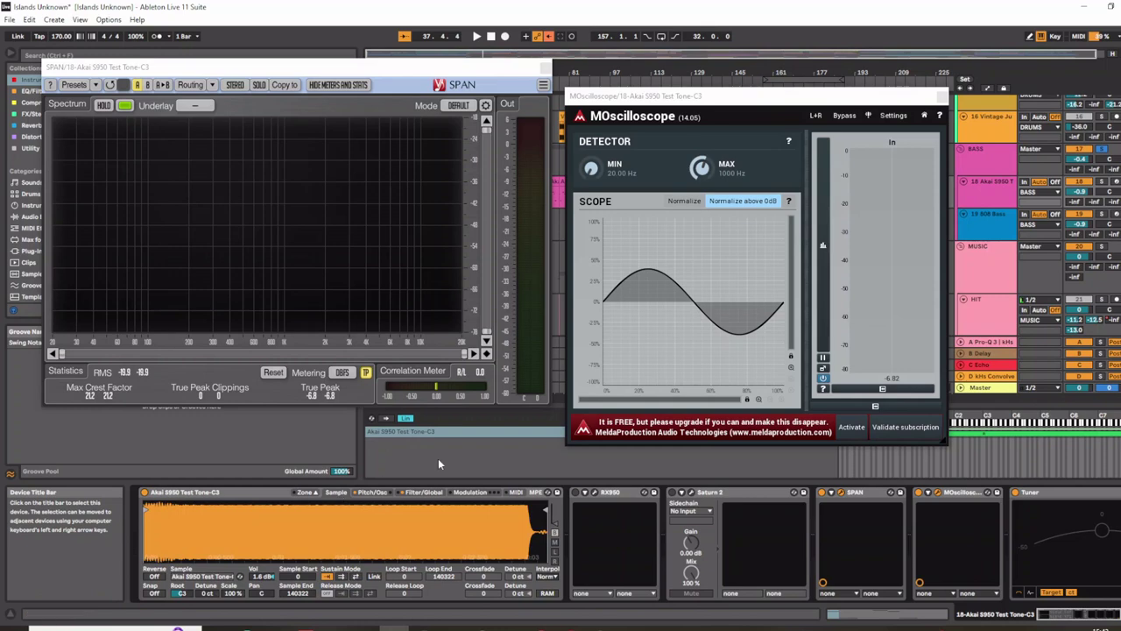
pyautogui.click(304, 496)
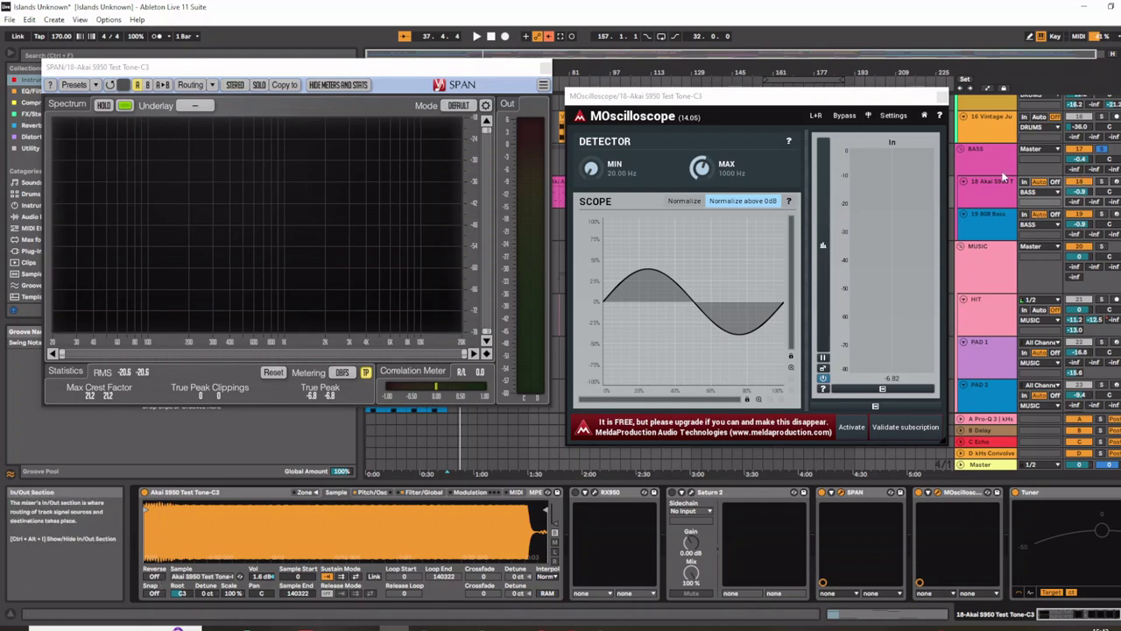
pyautogui.press('a')
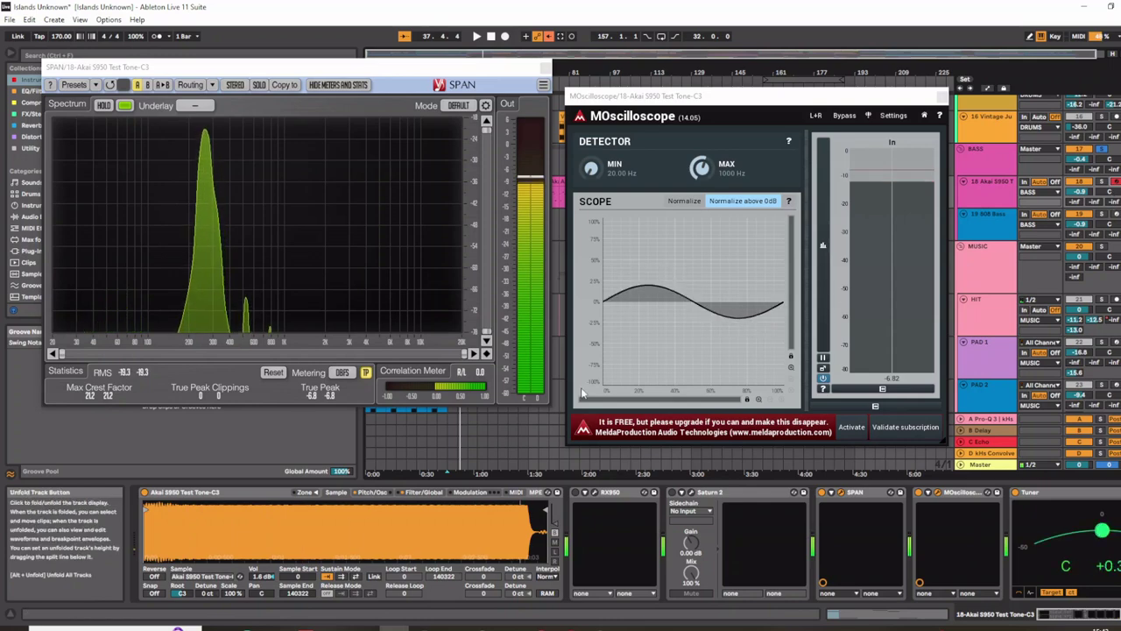
pyautogui.click(417, 493)
pyautogui.click(373, 492)
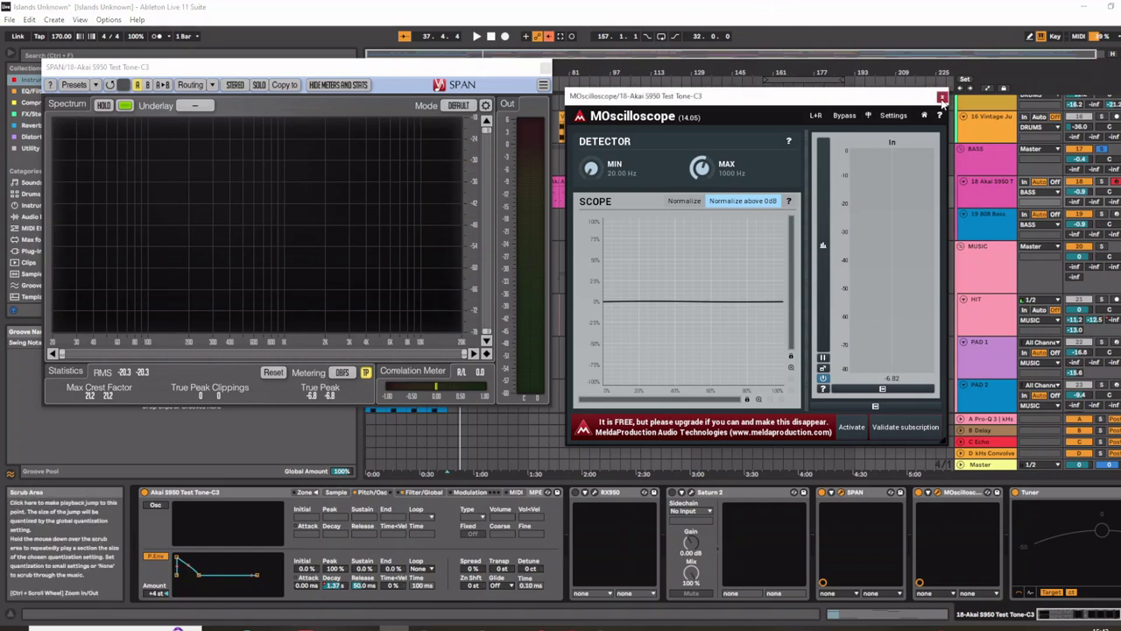
# - Close both analyser windows and play the Akai S950 bass clips from bar 33
pyautogui.click(942, 99)
pyautogui.click(544, 67)
pyautogui.scroll(3, 435, 194)
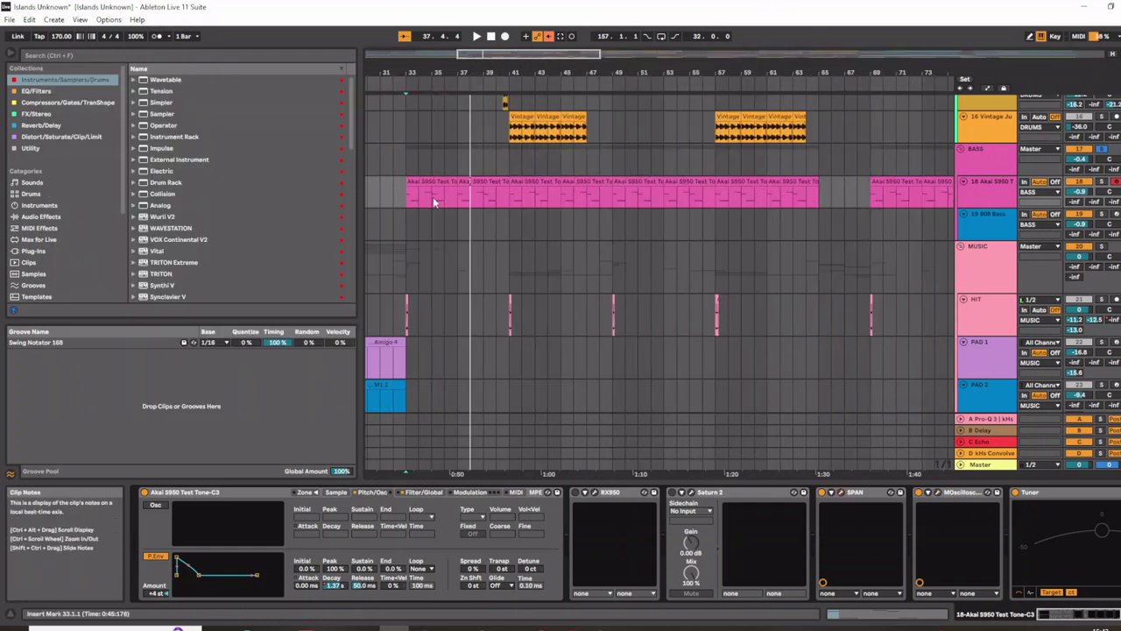
pyautogui.scroll(2, 395, 200)
pyautogui.press('space')
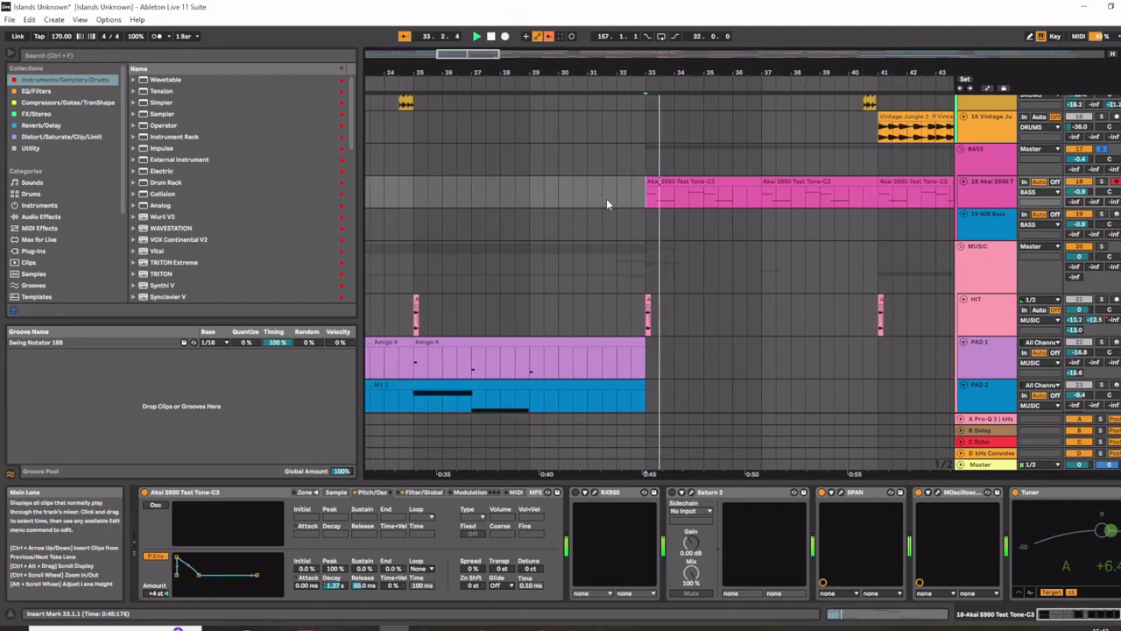
# - Select the first two bars of the Akai S950 bass clip from bar 33, reset the insert marker to bar 33, and audition the bass
pyautogui.press('space')
pyautogui.click(677, 201)
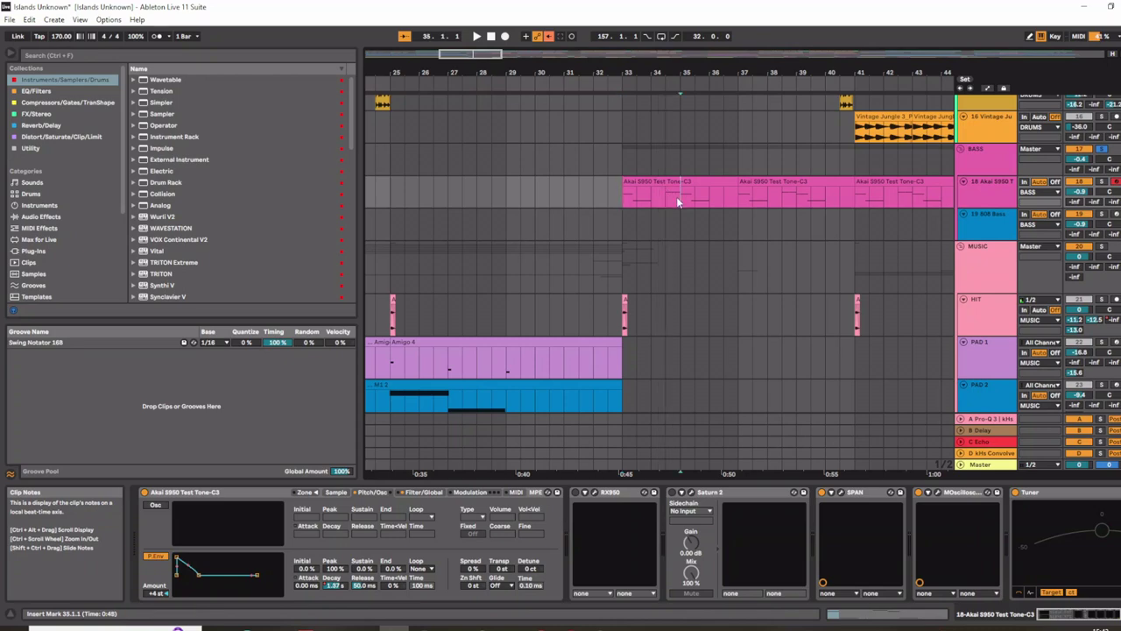
pyautogui.moveTo(677, 201); pyautogui.dragTo(628, 198)
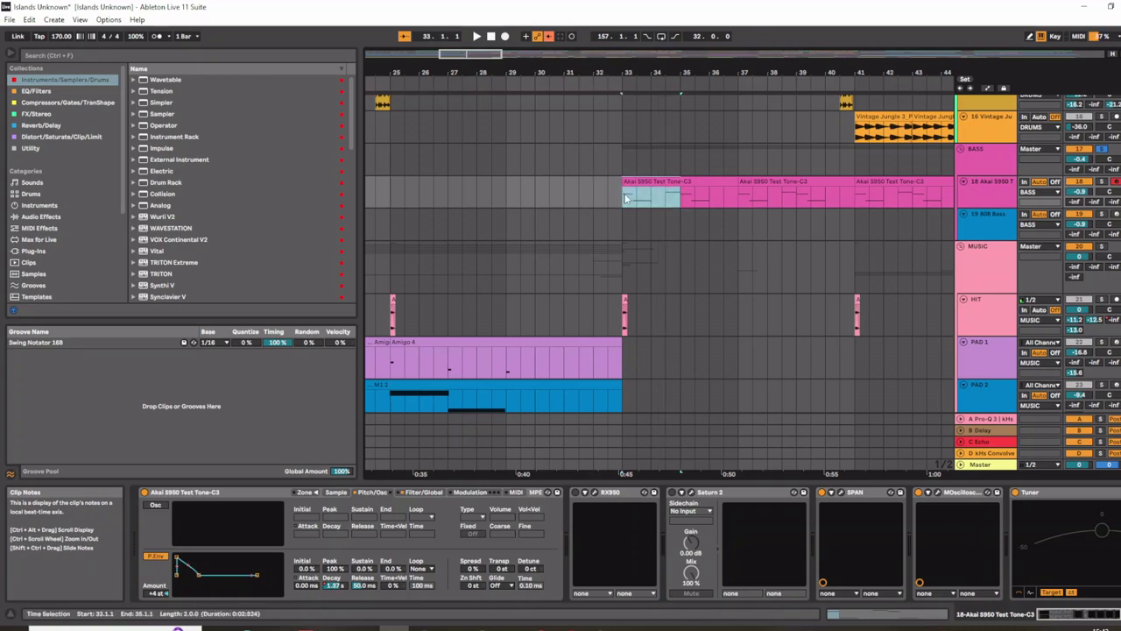
pyautogui.click(625, 199)
pyautogui.press('space')
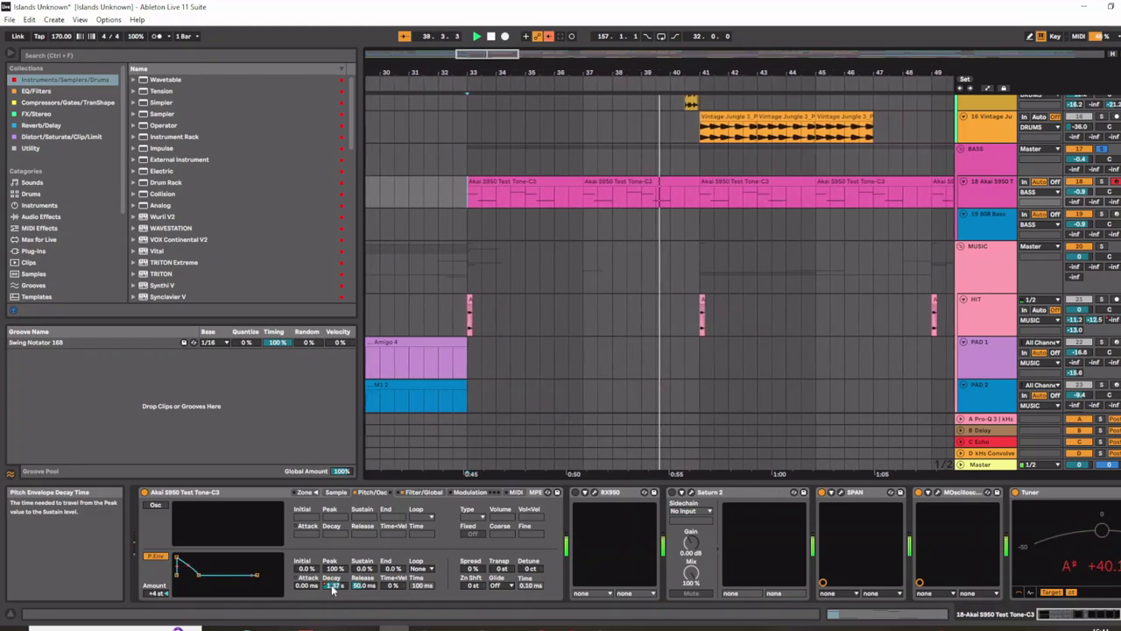
pyautogui.press('space')
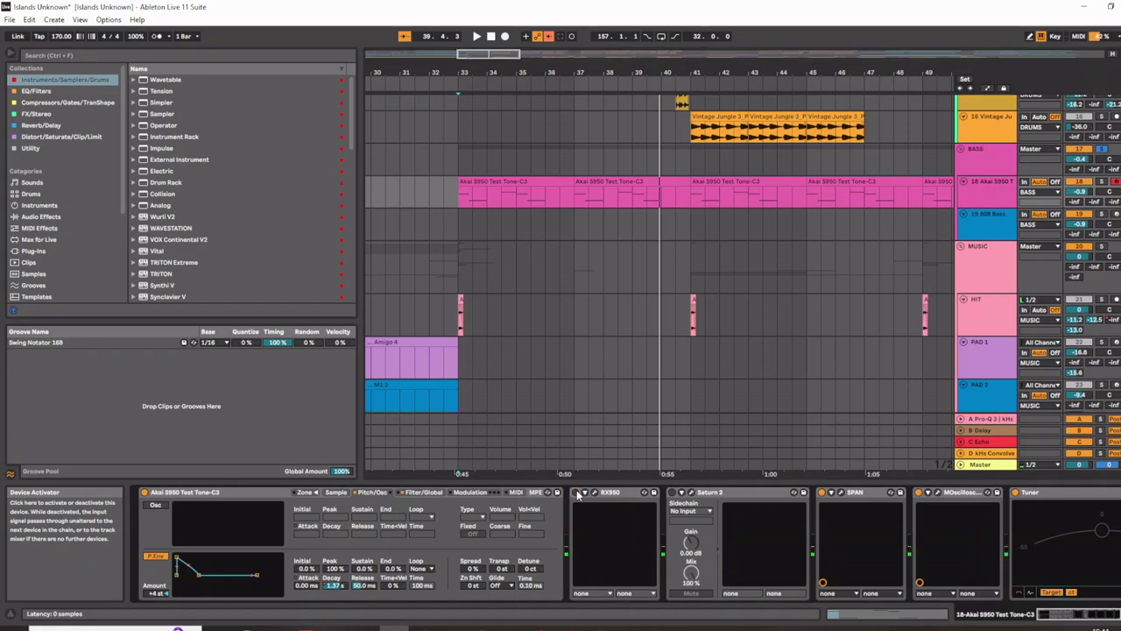
# - Open SPAN for the bass track, reactivate RX950, and inspect its input gain and output level before closing its window
pyautogui.click(831, 492)
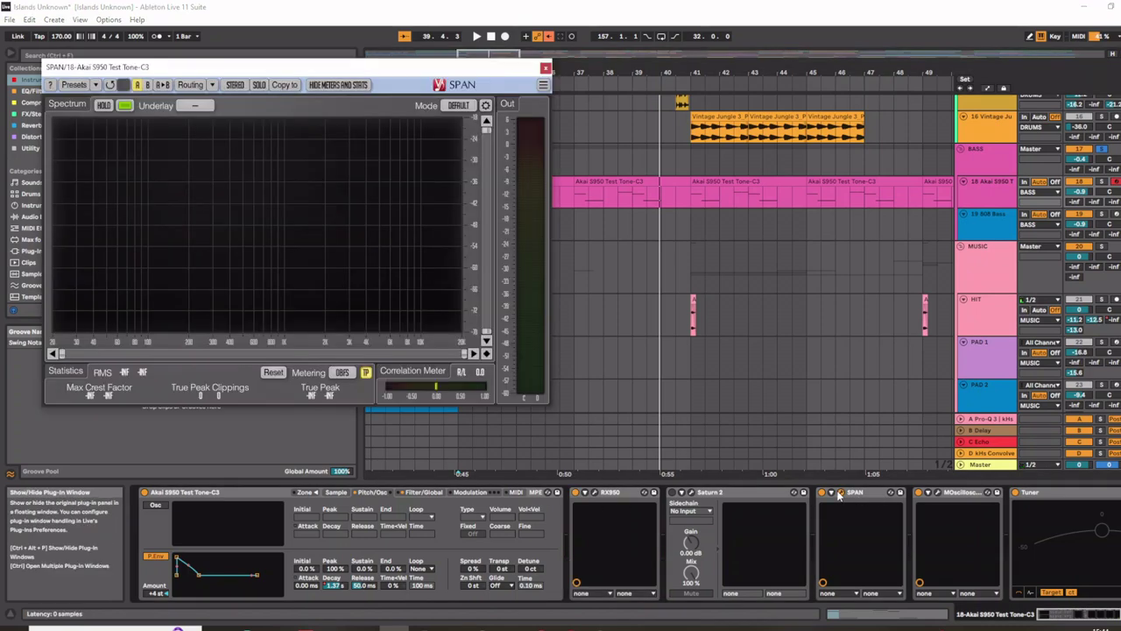
pyautogui.click(595, 495)
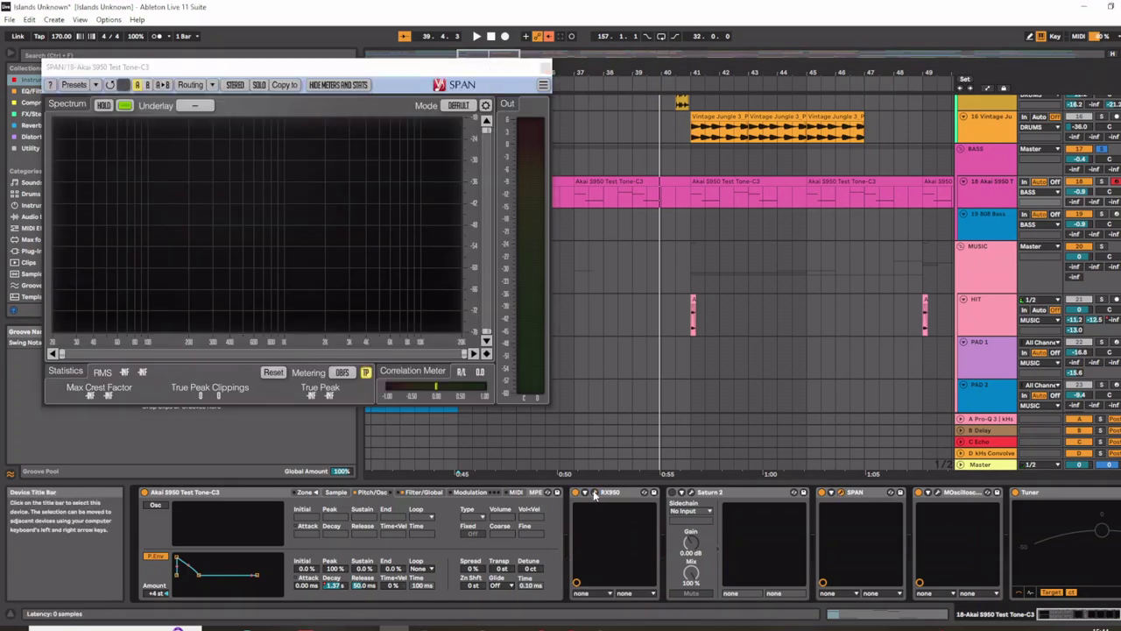
pyautogui.moveTo(209, 108)
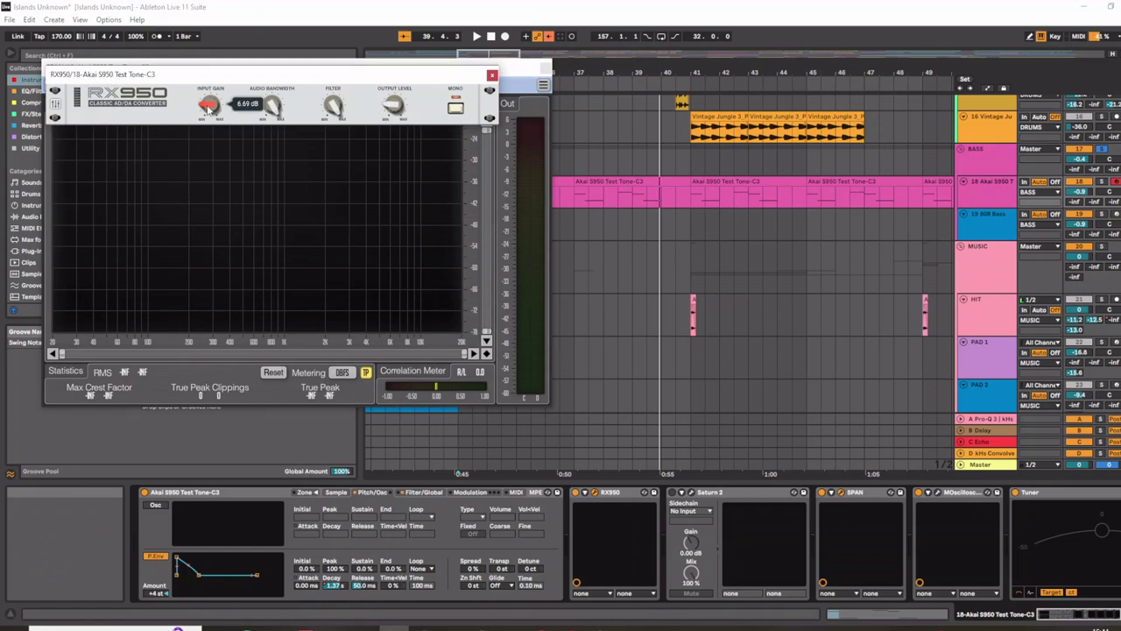
pyautogui.moveTo(397, 111)
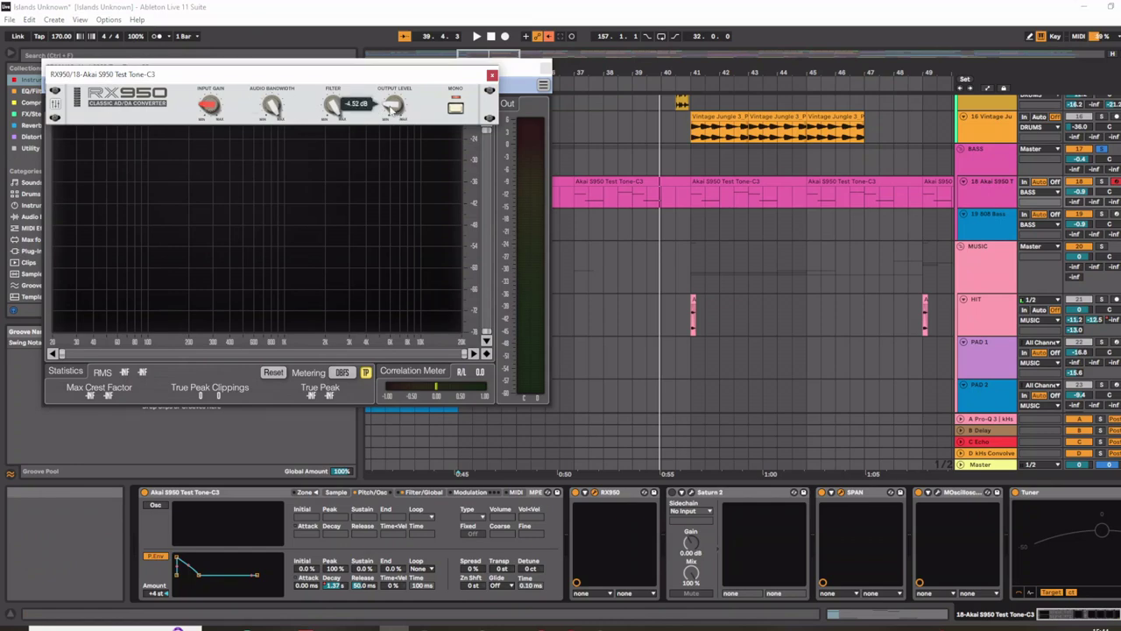
pyautogui.click(491, 75)
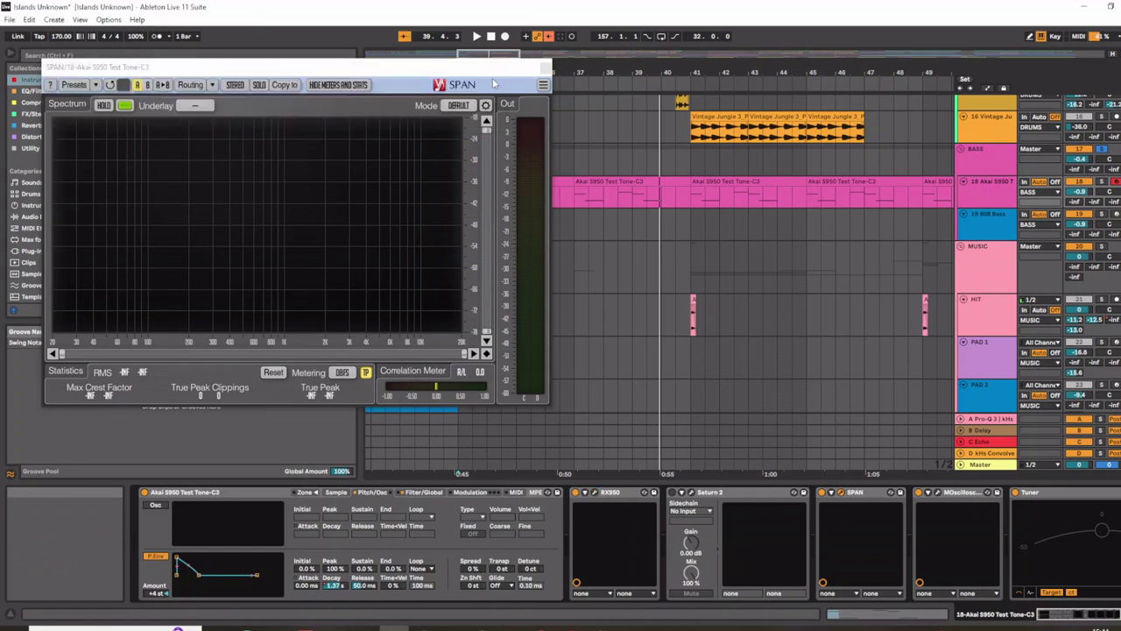
# - Play the bass with Saturn 2 reactivated, inspect its Clean Tube settings, and close the Saturn 2 and SPAN windows
pyautogui.press('space')
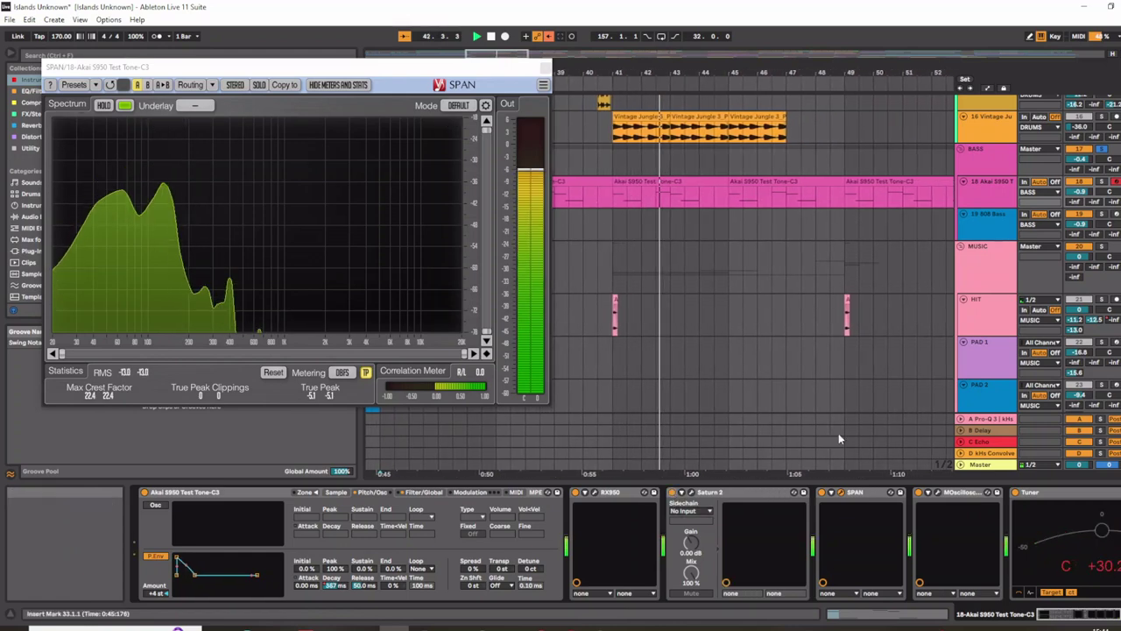
pyautogui.click(690, 493)
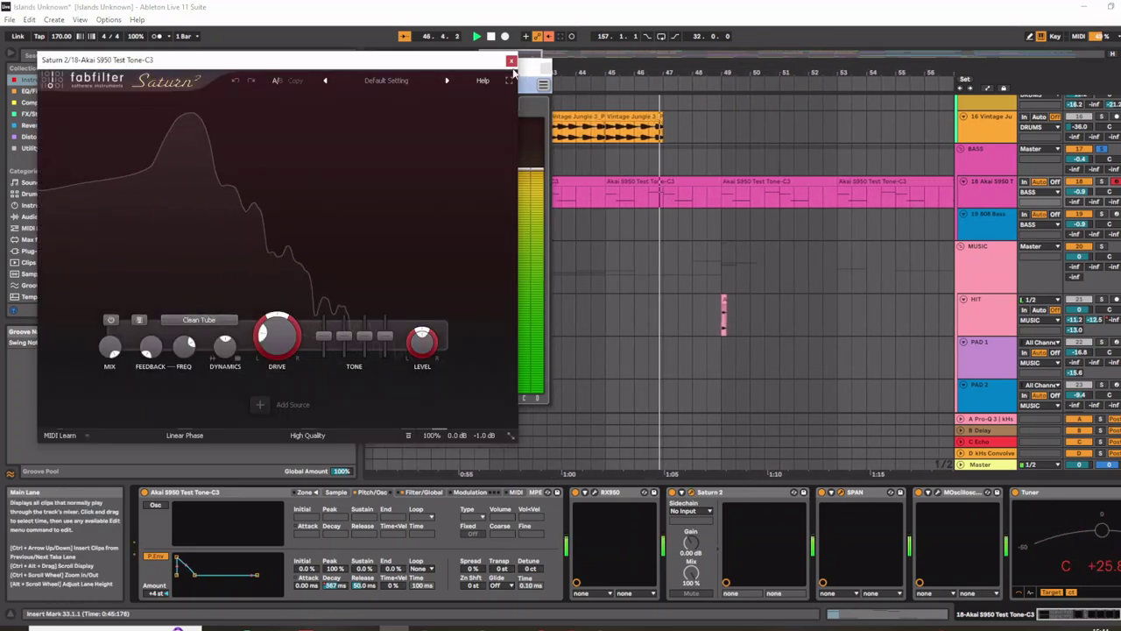
pyautogui.click(512, 61)
pyautogui.click(545, 70)
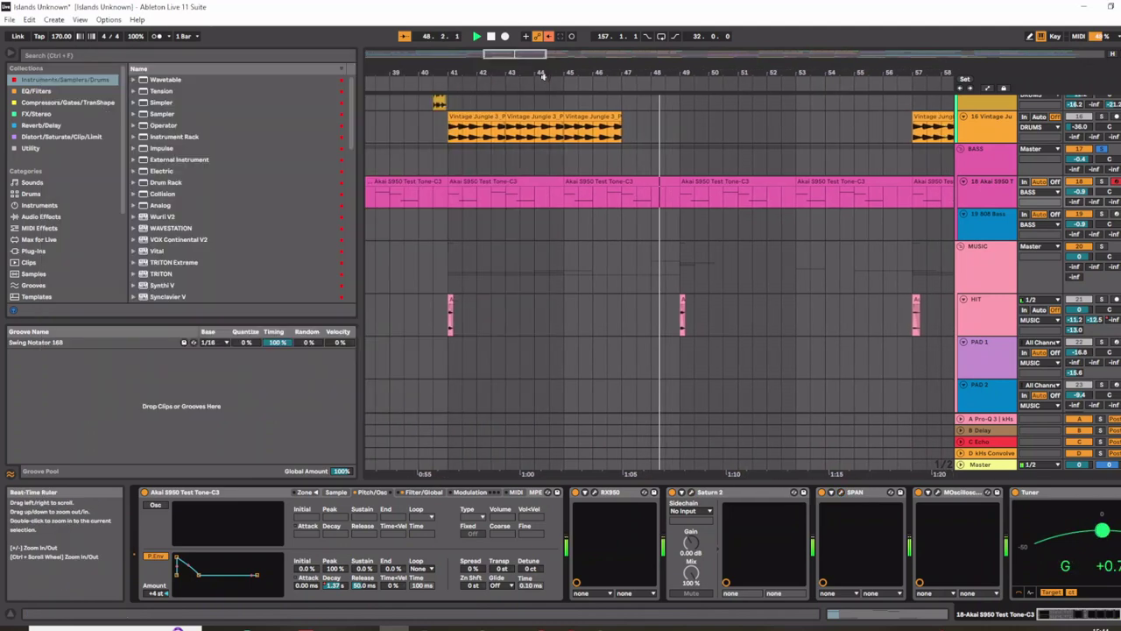
# - Reopen MOscilloscope and SPAN side by side and examine the processed bass's waveform and harmonics before stopping playback
pyautogui.scroll(-5, 720, 215)
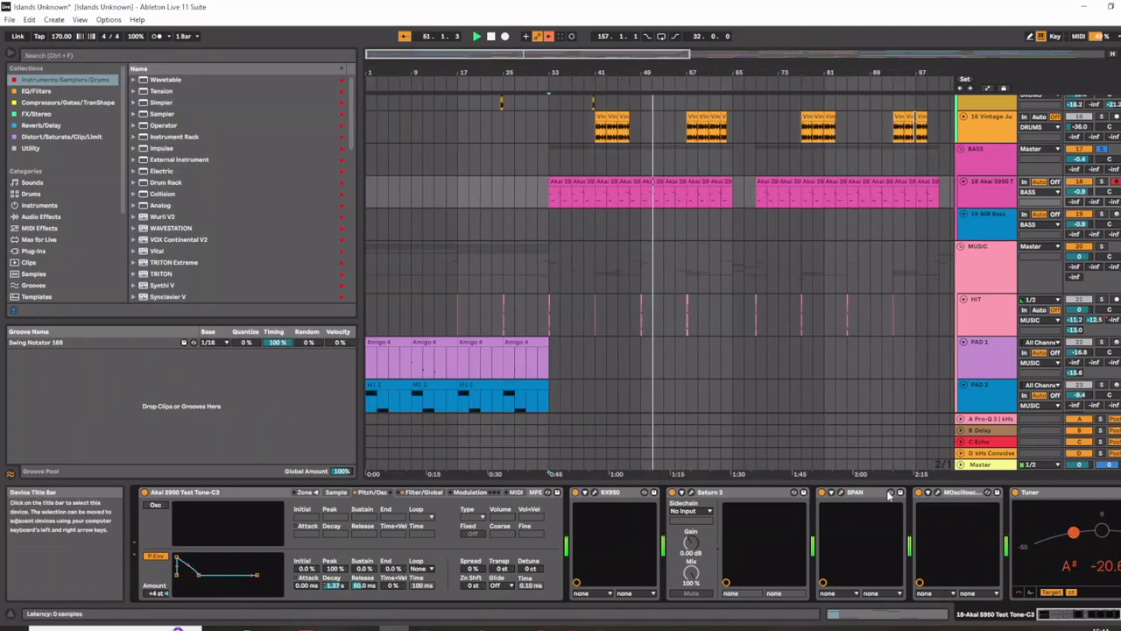
pyautogui.click(935, 492)
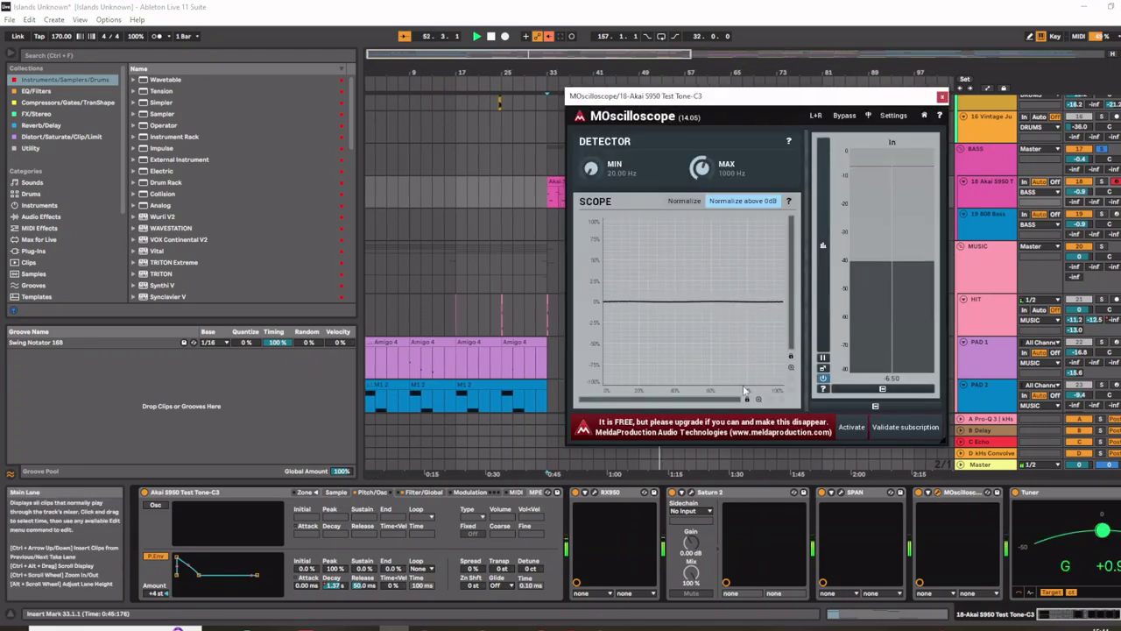
pyautogui.click(840, 495)
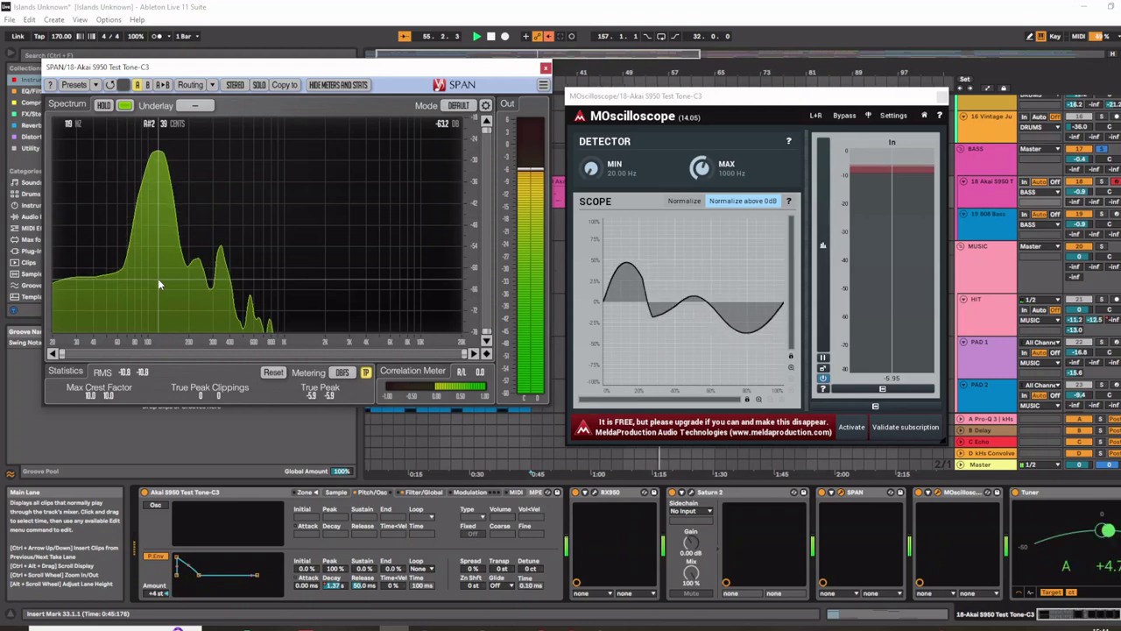
pyautogui.press('space')
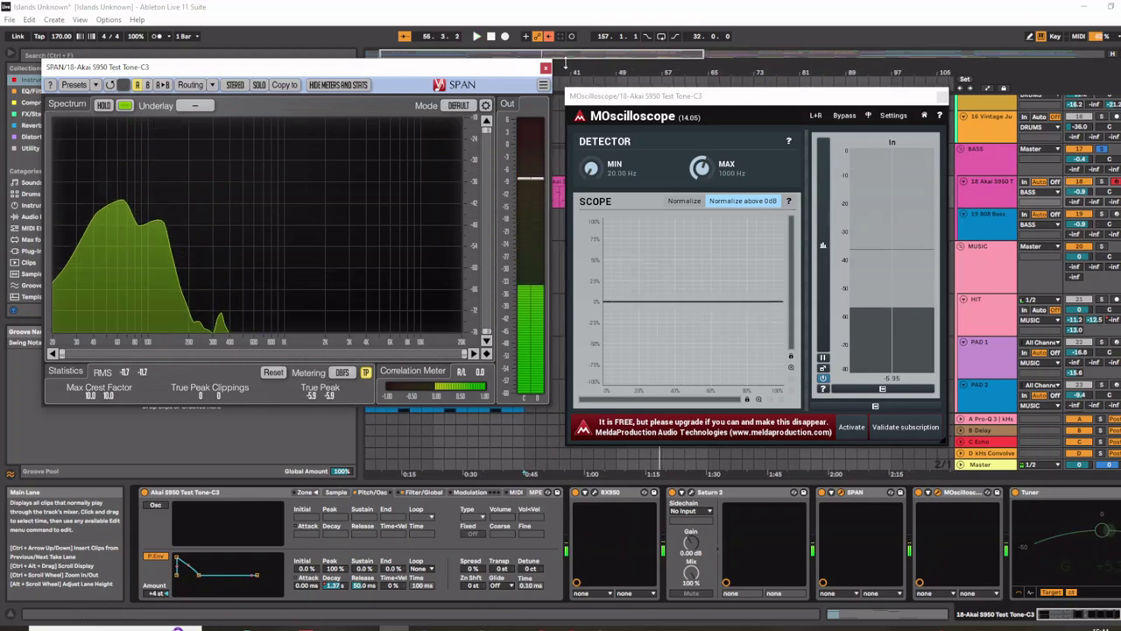
# - Close the SPAN and MOscilloscope plug-in windows and fit the whole arrangement in view
pyautogui.click(545, 67)
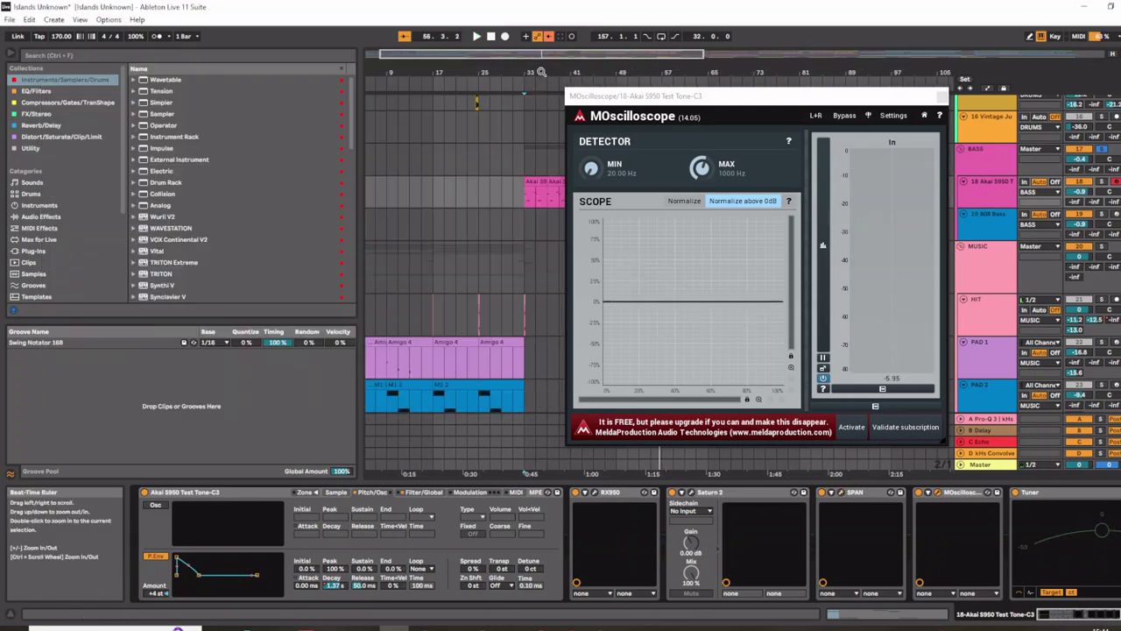
pyautogui.click(946, 98)
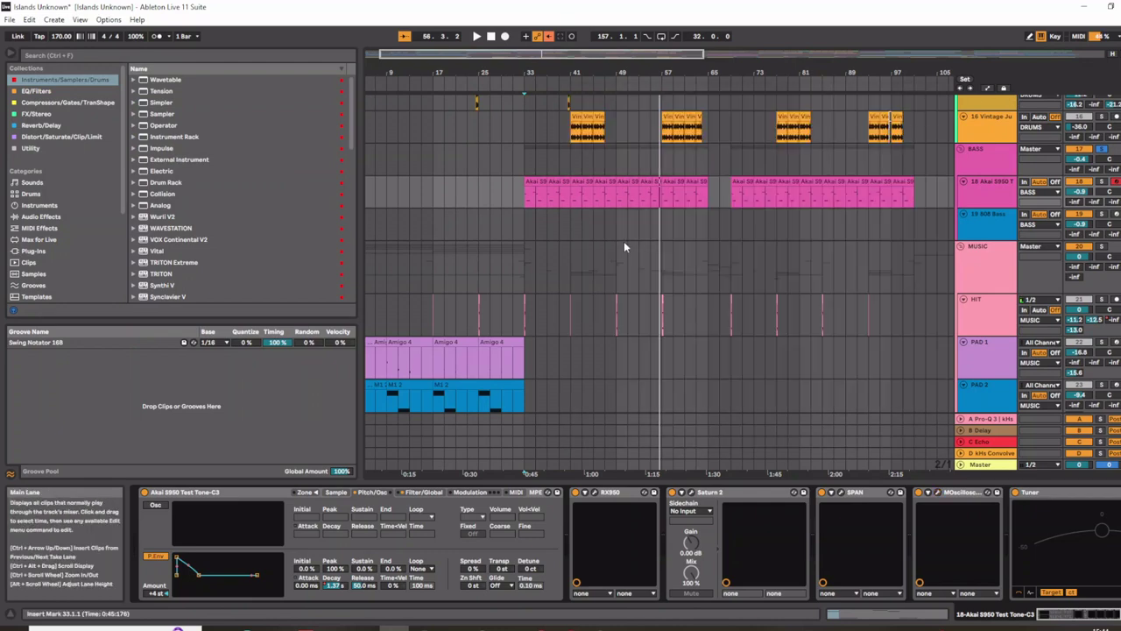
pyautogui.press('w')
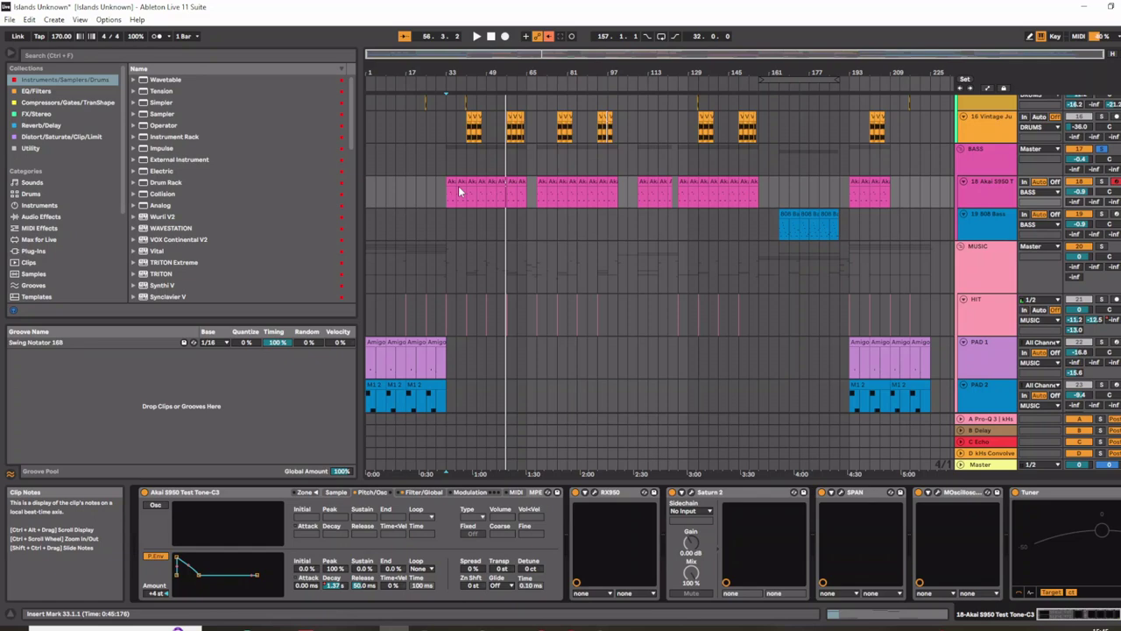
# - Play the 808 Bass part from its first clip at bar 165
pyautogui.click(779, 229)
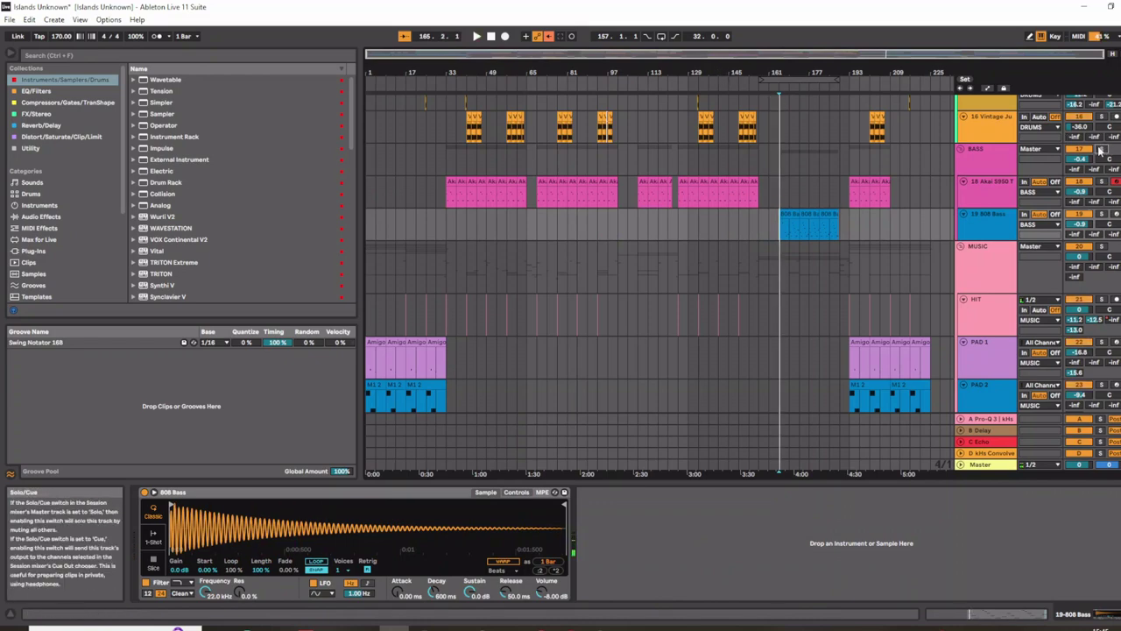
pyautogui.scroll(5, 767, 230)
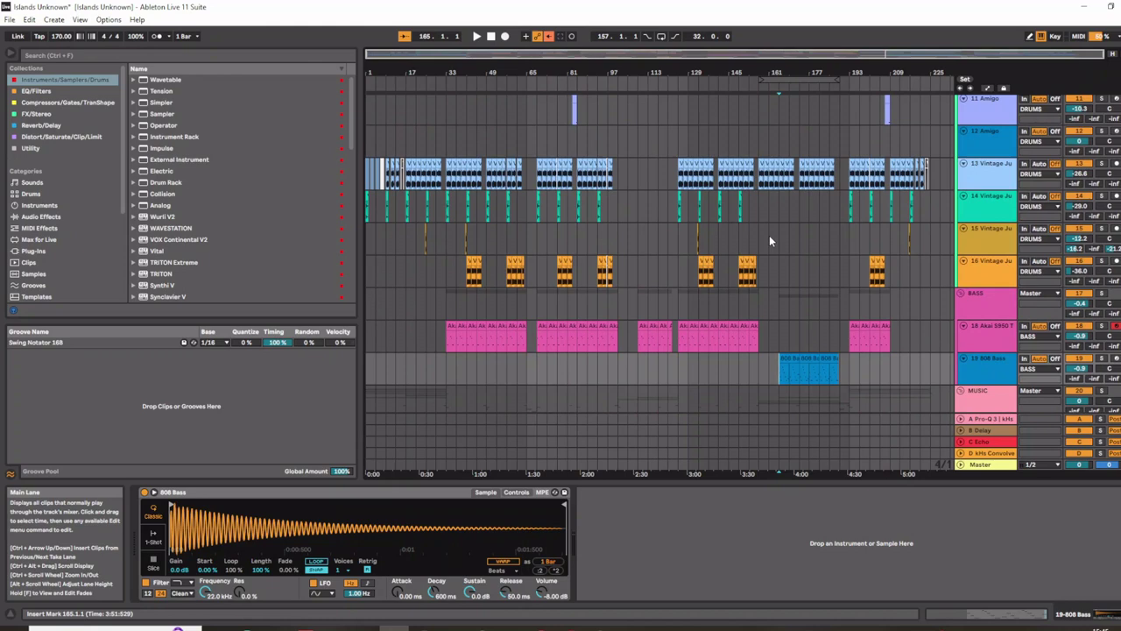
pyautogui.scroll(-4, 762, 224)
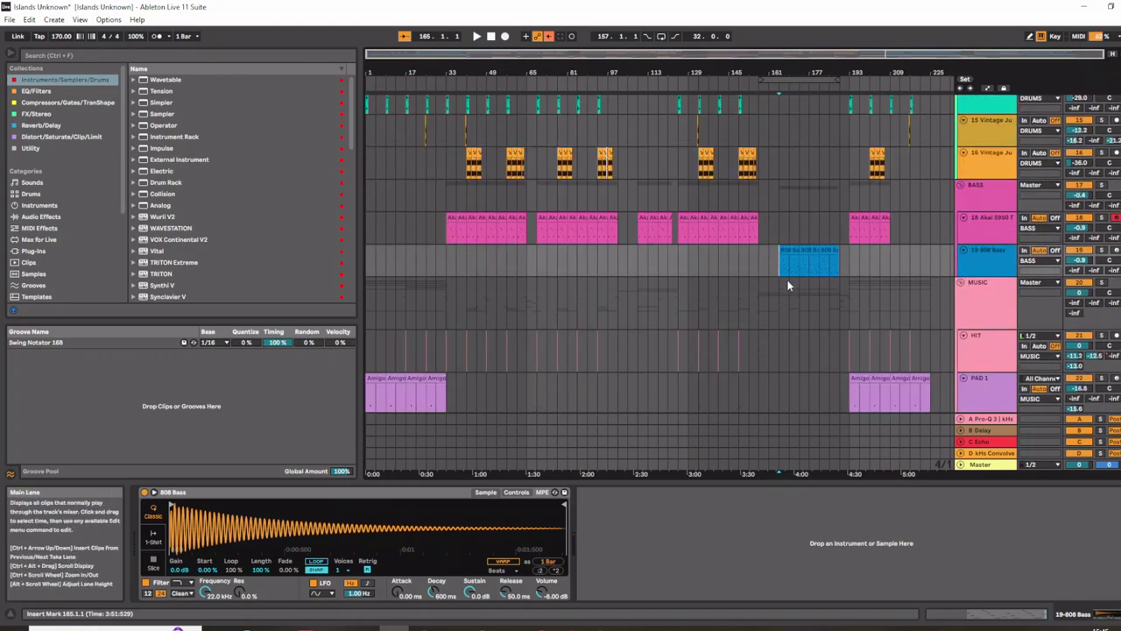
pyautogui.click(683, 219)
pyautogui.moveTo(661, 230); pyautogui.dragTo(711, 226)
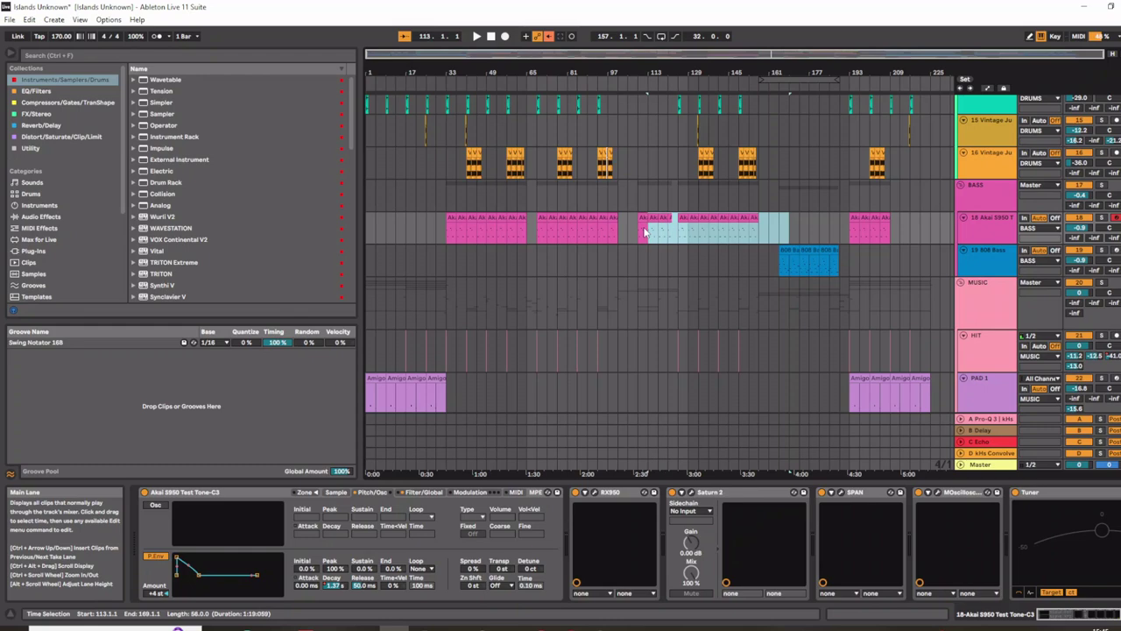
pyautogui.click(783, 230)
pyautogui.click(789, 271)
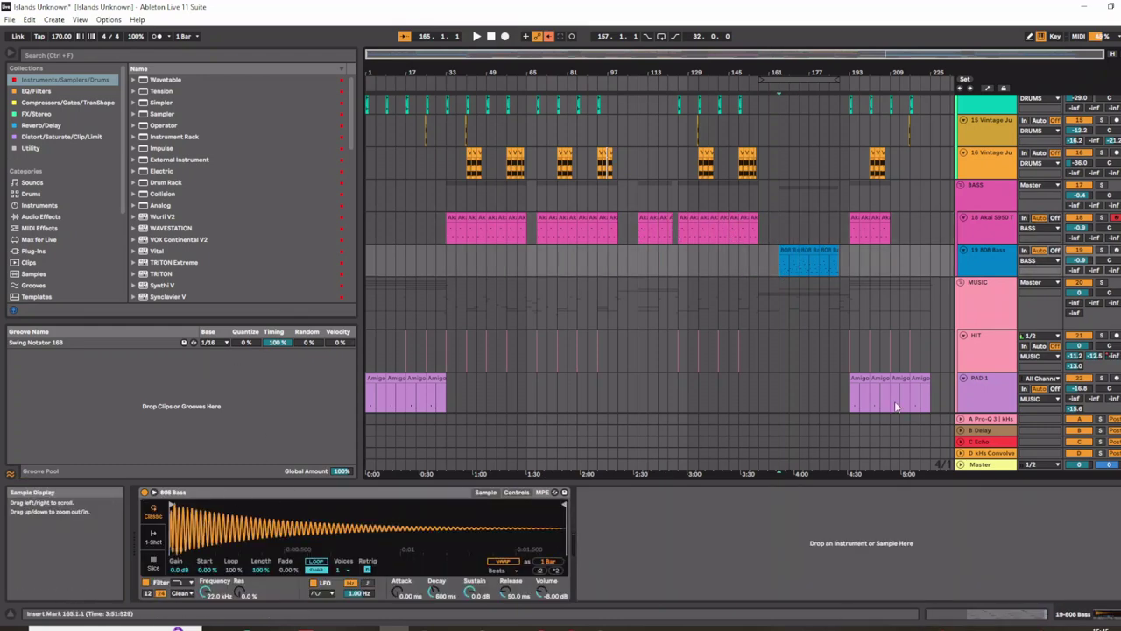
pyautogui.press('space')
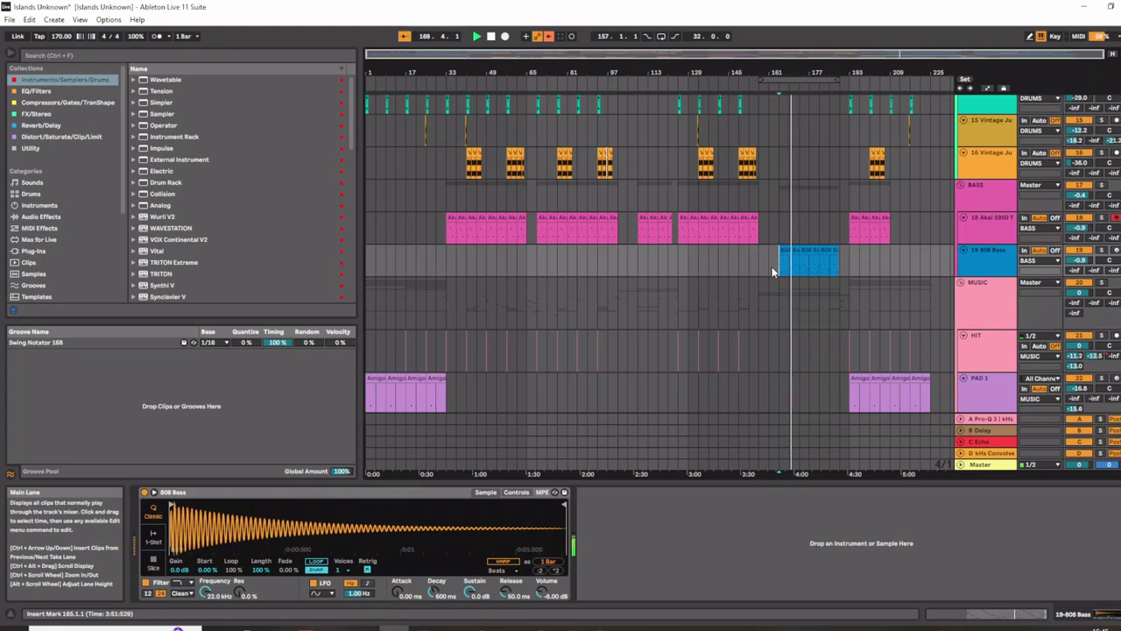
# - Compare the device chains of the BASS group and the bass tracks inside it
pyautogui.click(972, 194)
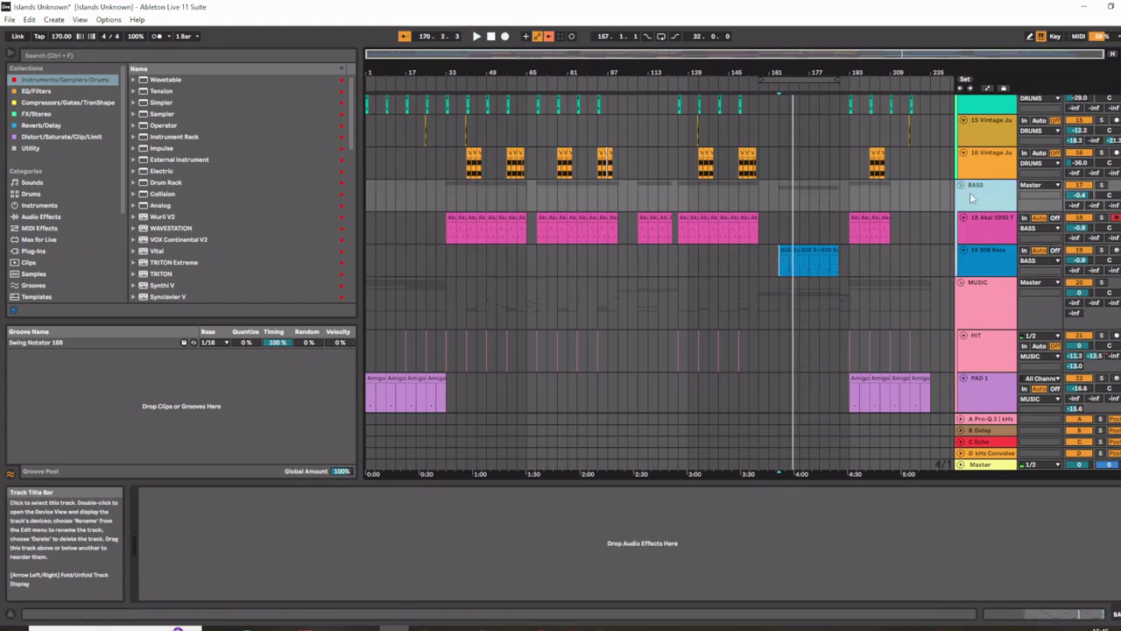
pyautogui.click(977, 259)
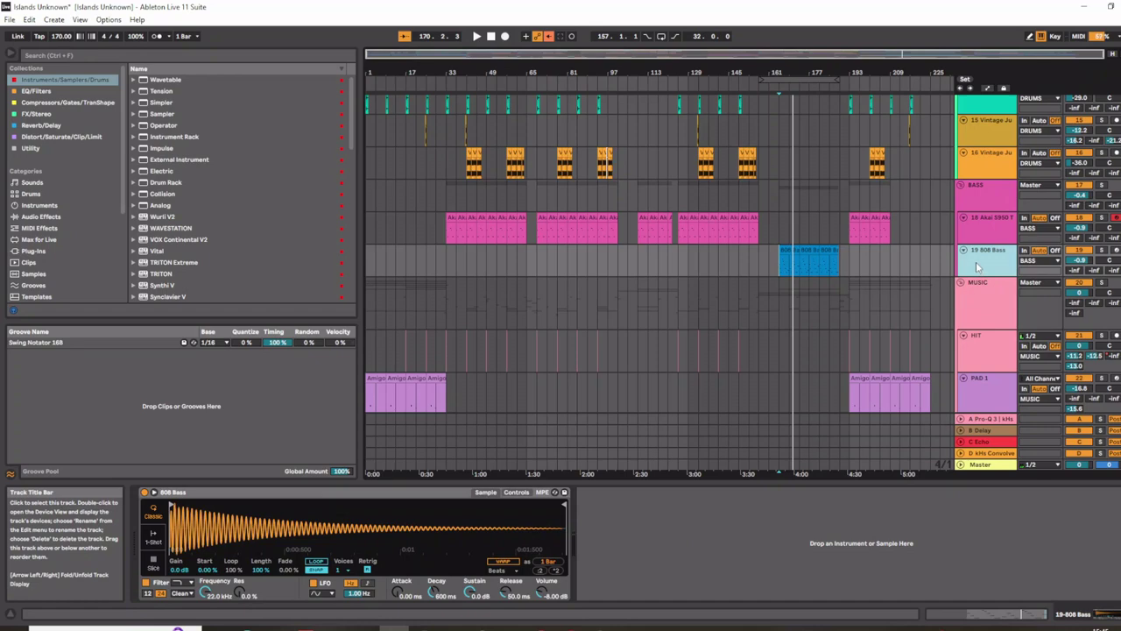
pyautogui.click(967, 194)
pyautogui.click(977, 254)
pyautogui.click(998, 188)
pyautogui.click(982, 256)
pyautogui.click(1000, 217)
pyautogui.click(999, 190)
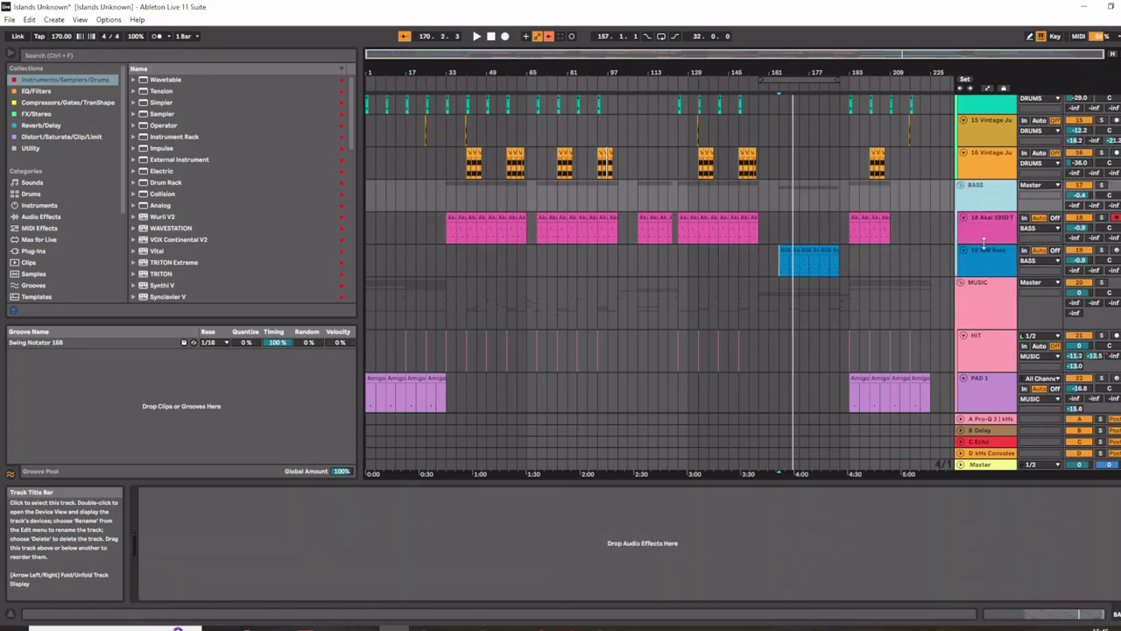
pyautogui.click(982, 263)
pyautogui.click(990, 219)
pyautogui.click(992, 193)
# - Solo the HIT track and play its clip from bar 17 with the D-kHs Convolver send at -inf dB
pyautogui.scroll(5, 618, 259)
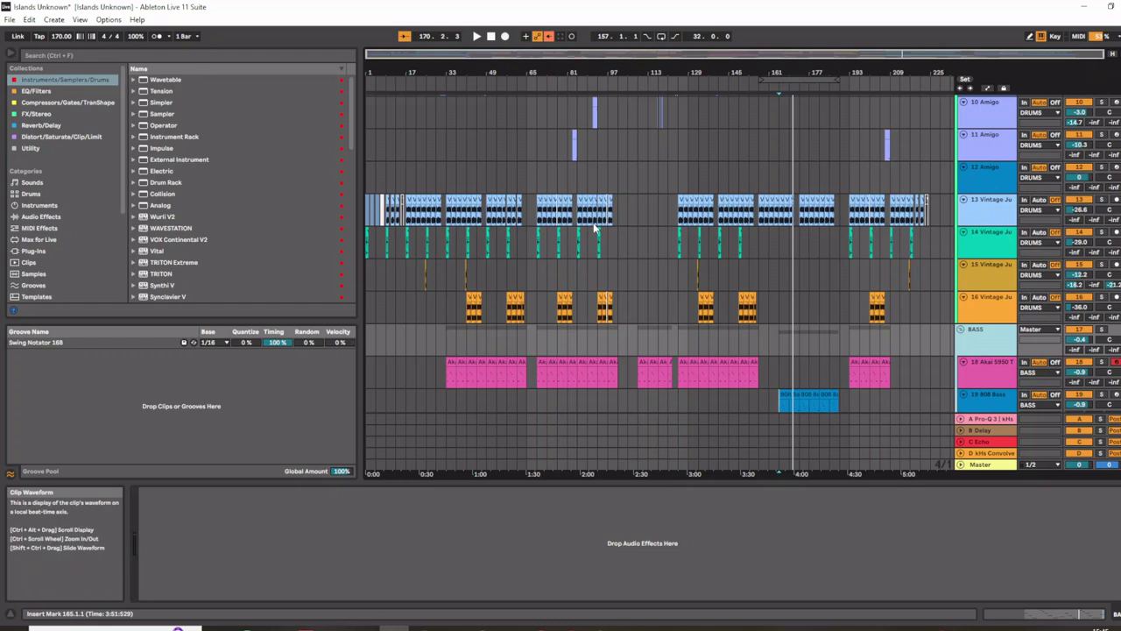
pyautogui.scroll(-6, 564, 254)
pyautogui.scroll(3, 428, 227)
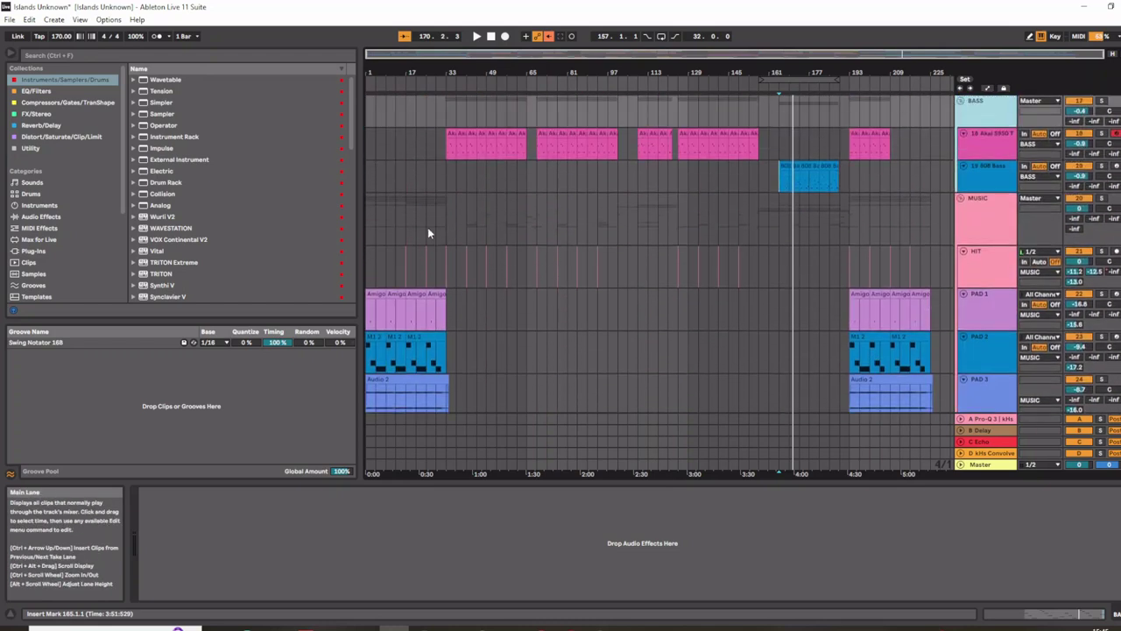
pyautogui.scroll(5, 397, 278)
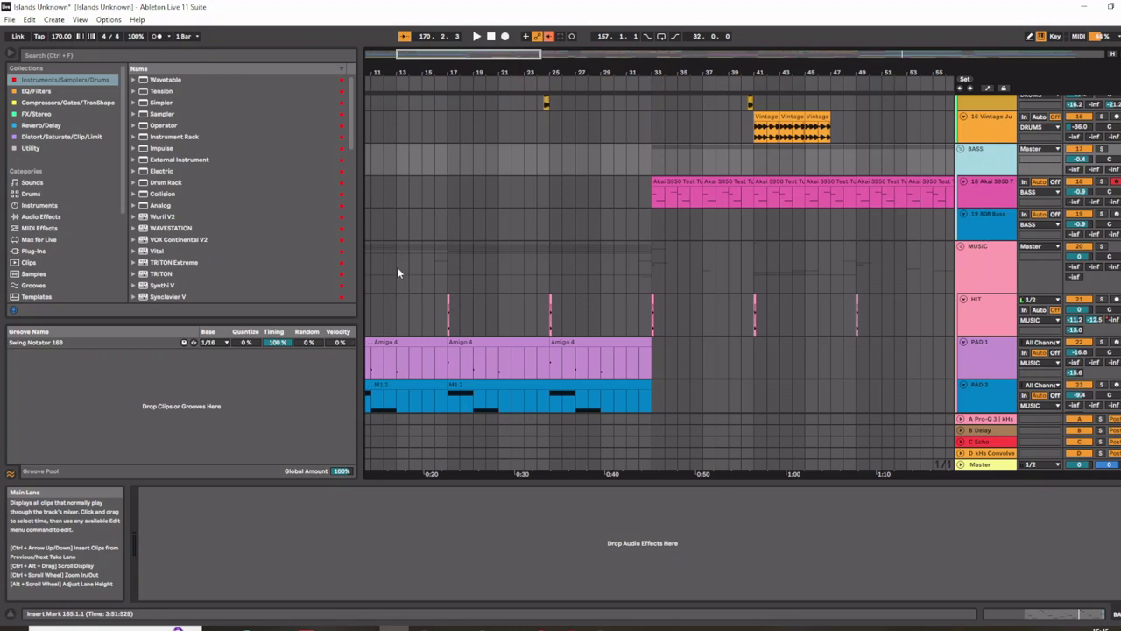
pyautogui.scroll(-5, 469, 309)
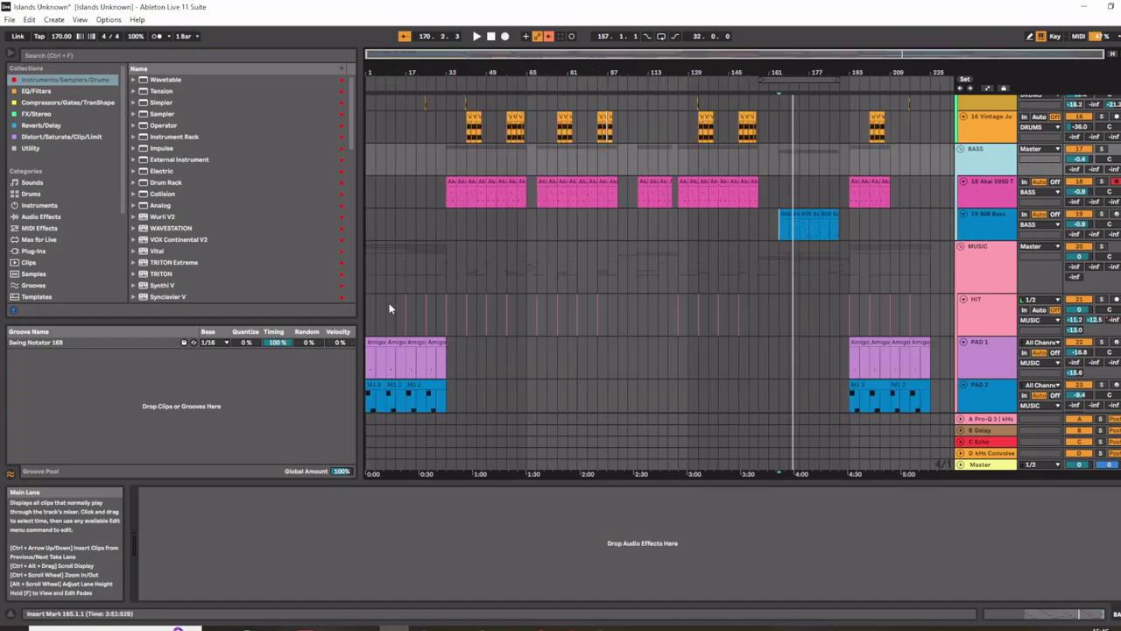
pyautogui.scroll(7, 404, 317)
pyautogui.click(616, 313)
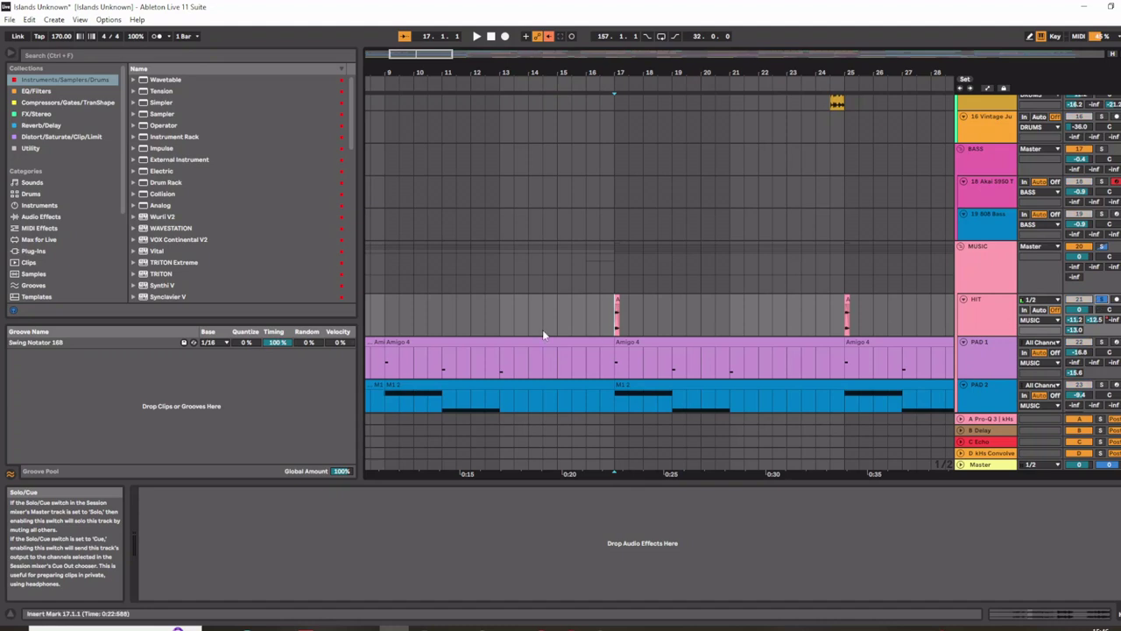
pyautogui.press('space')
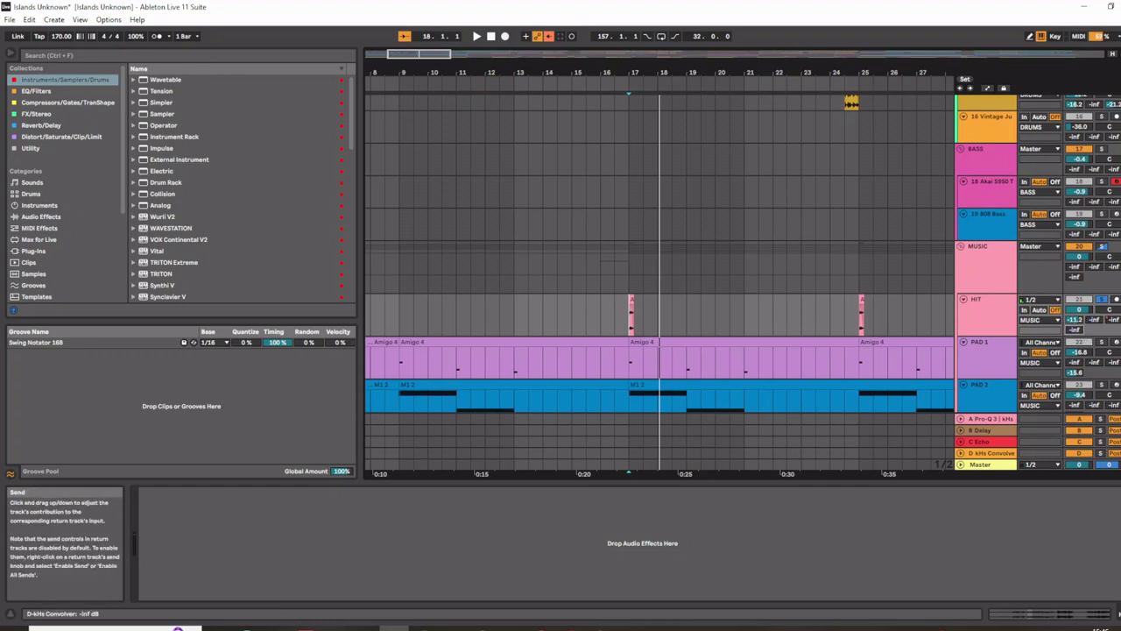
pyautogui.press('space')
pyautogui.press('space')
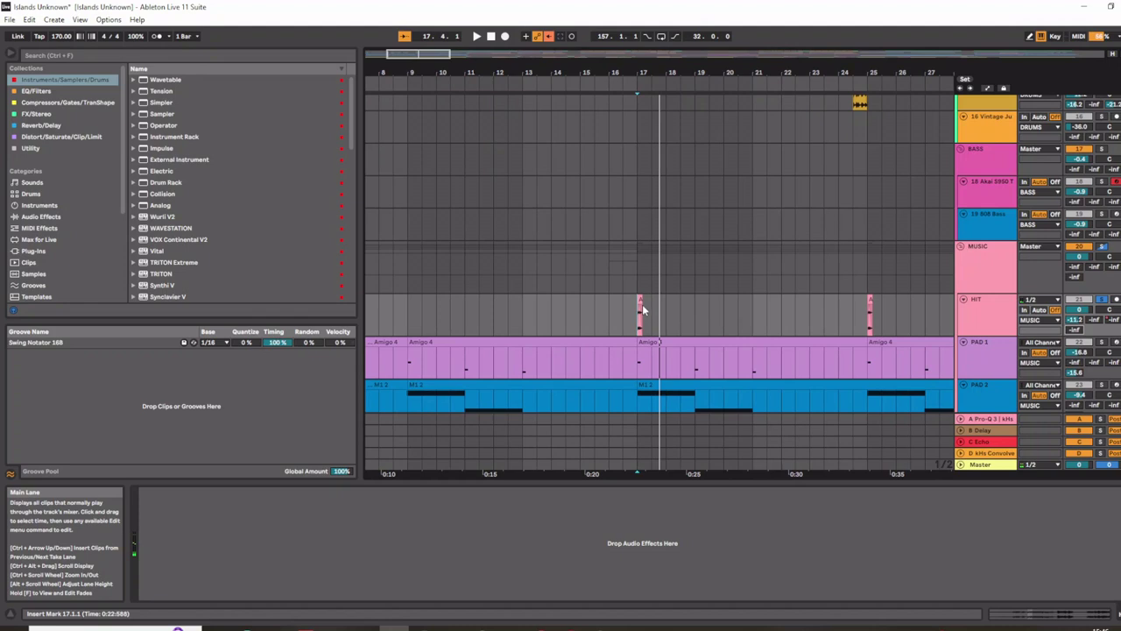
# - Extend the HIT clip at bar 17 to about 20.2.4 and play the longer section
pyautogui.moveTo(643, 304); pyautogui.dragTo(785, 306)
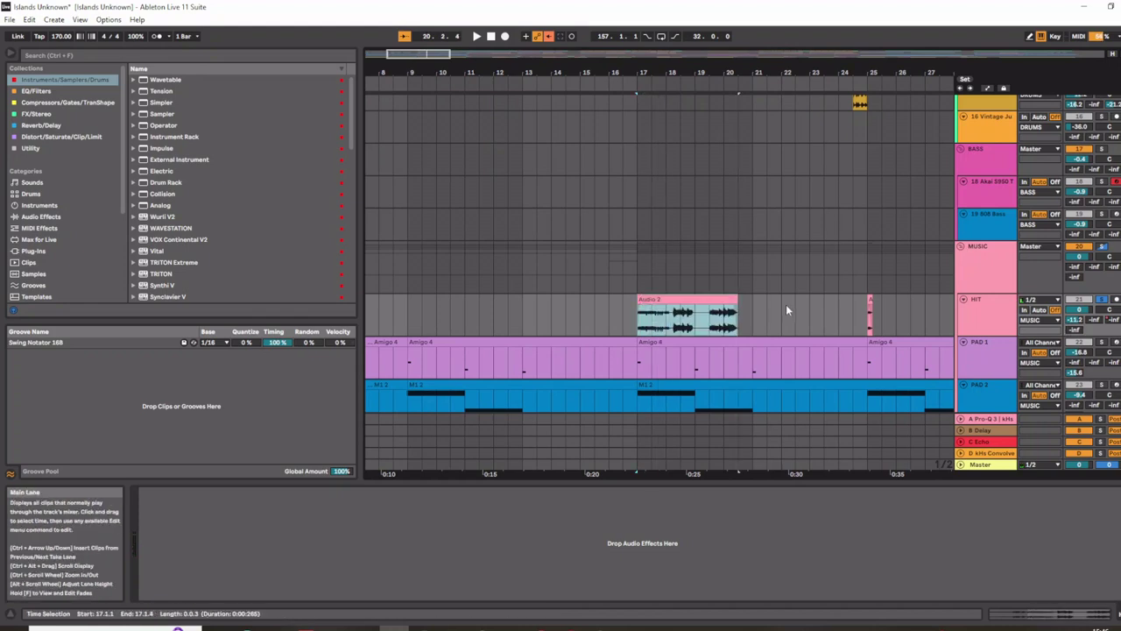
pyautogui.press('space')
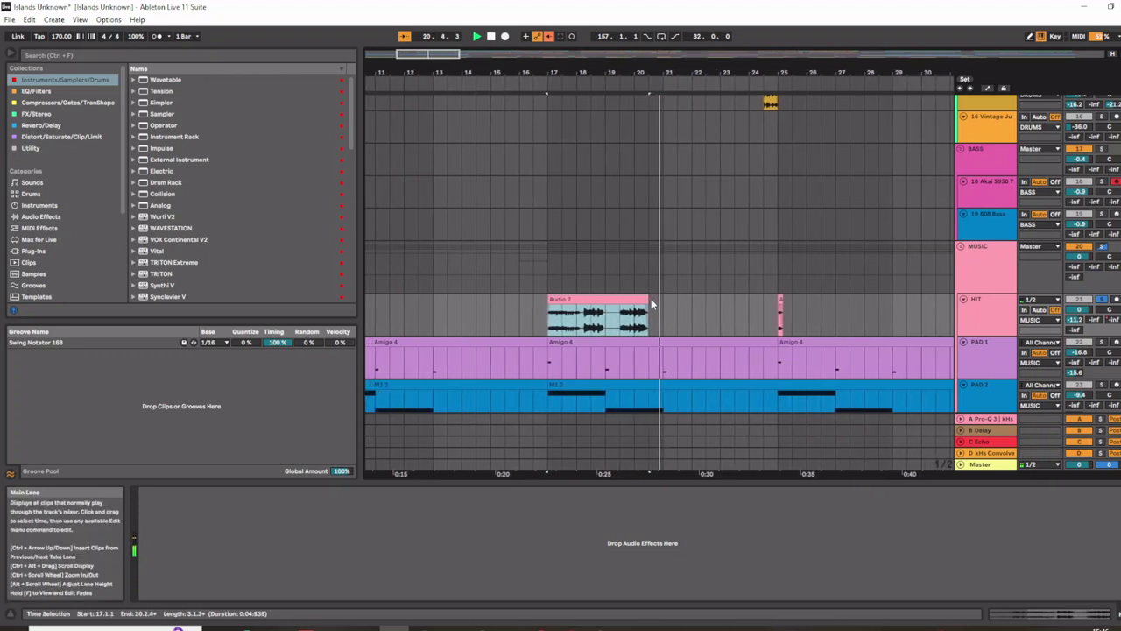
# - Shorten the HIT clip at bar 17 to a brief hit ending at about 17.1.3
pyautogui.moveTo(648, 303); pyautogui.dragTo(559, 303)
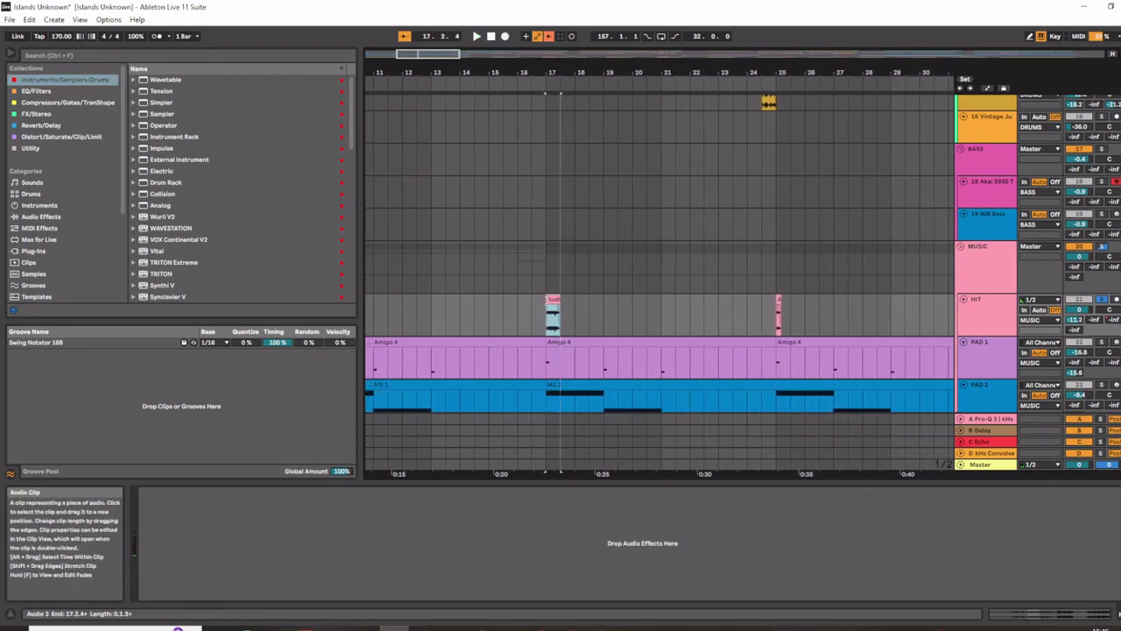
pyautogui.press('space')
pyautogui.scroll(4, 546, 303)
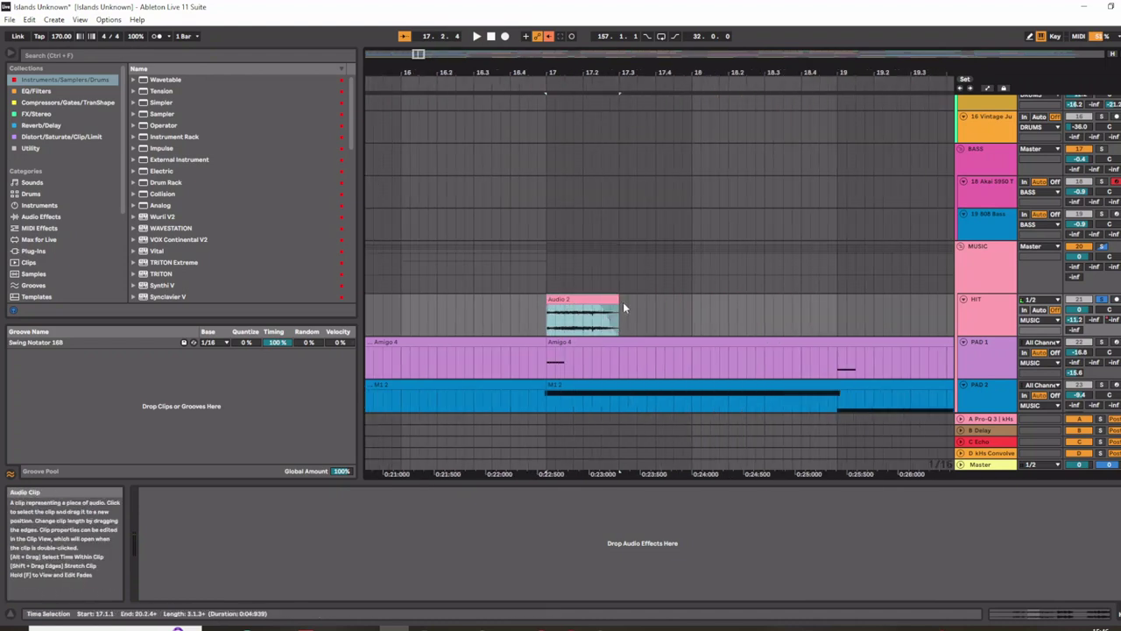
pyautogui.moveTo(619, 303); pyautogui.dragTo(572, 314)
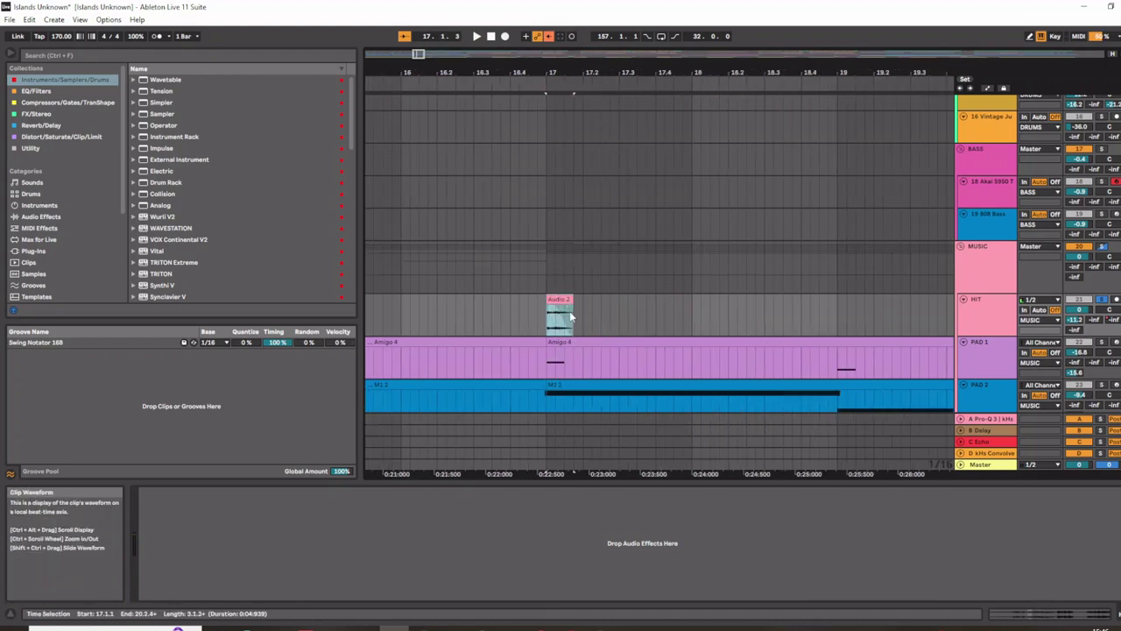
pyautogui.scroll(-4, 589, 321)
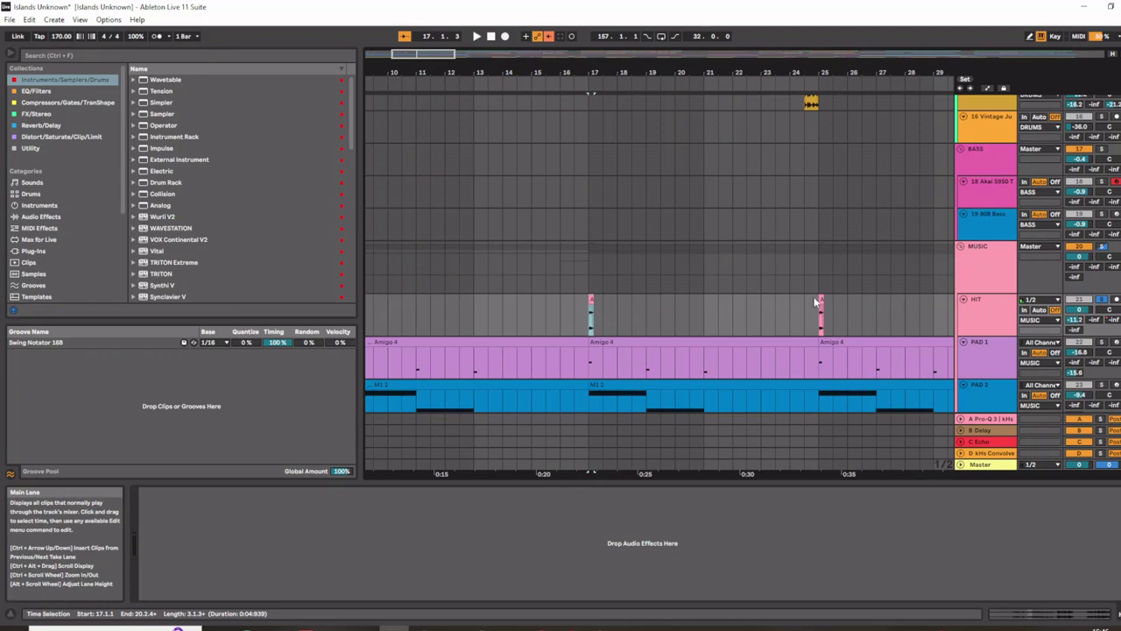
# - Select the HIT lane from bar 17 to 25.1.4, and undo the recent clip length and send changes
pyautogui.keyDown('shift'); pyautogui.click(819, 303); pyautogui.keyUp('shift')
pyautogui.moveTo(819, 302)
pyautogui.mouseDown()
pyautogui.moveTo(602, 307)
pyautogui.moveTo(821, 315)
pyautogui.mouseUp()
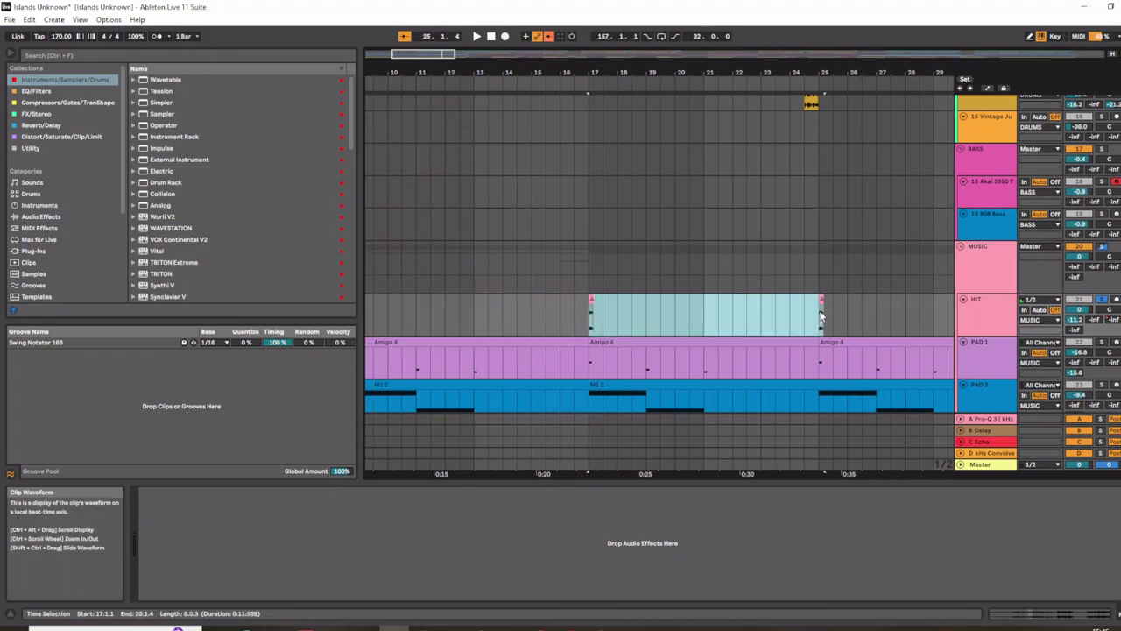
pyautogui.hotkey('ctrl', 'z')
pyautogui.hotkey('ctrl', 'z')
pyautogui.hotkey('ctrl', 'y')
pyautogui.hotkey('ctrl', 'y')
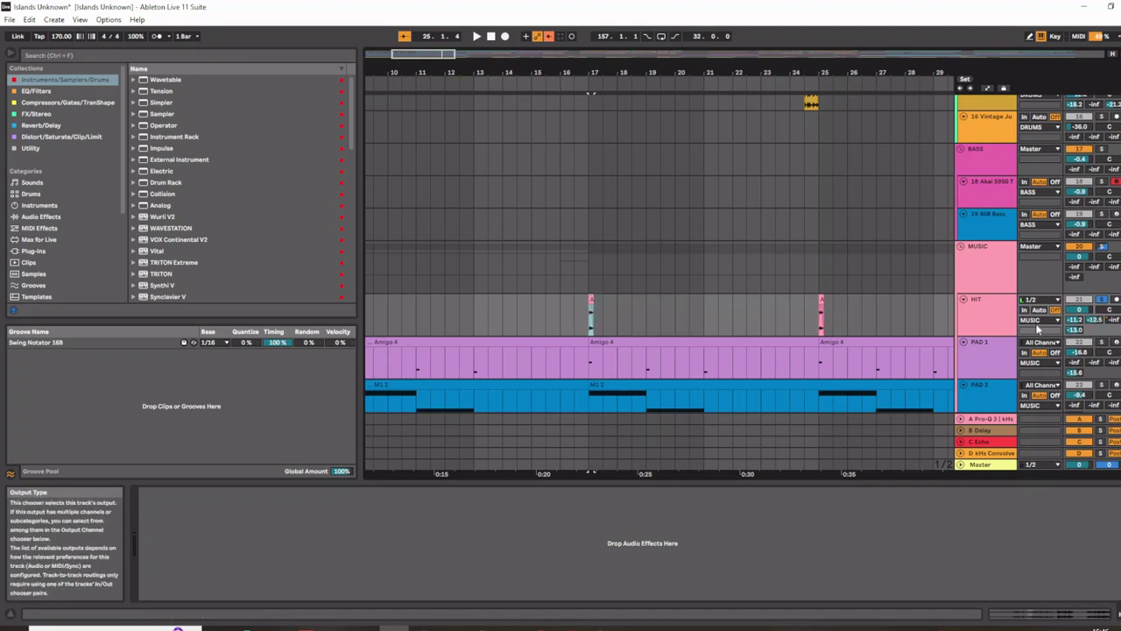
# - Display the devices of return track A and open its kHs Convolver window
pyautogui.click(1068, 320)
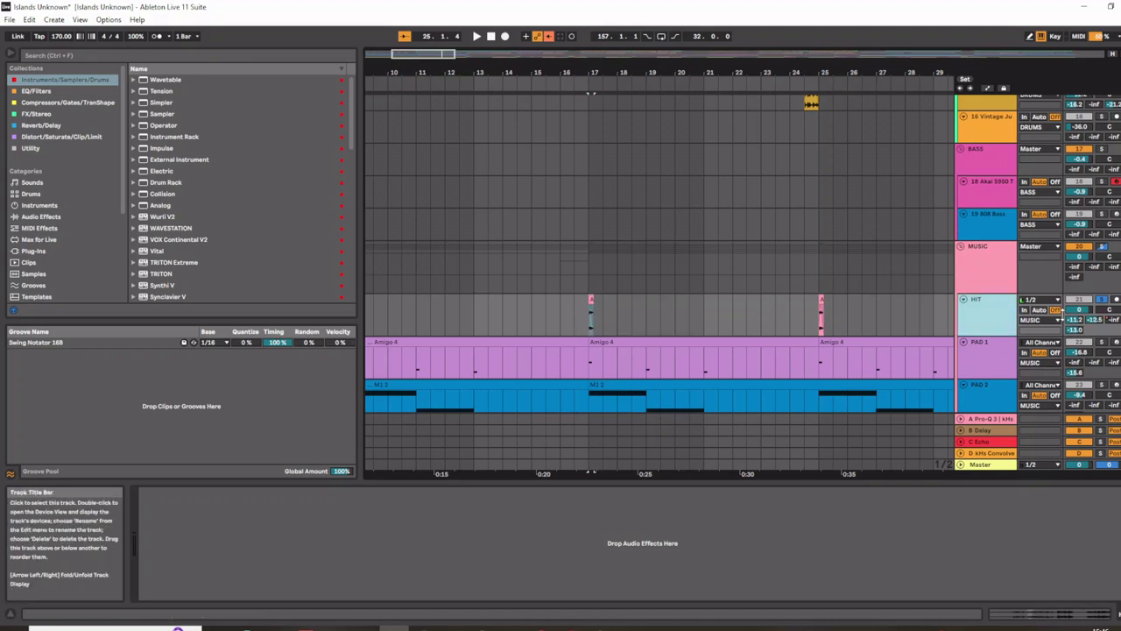
pyautogui.click(1003, 273)
pyautogui.click(987, 329)
pyautogui.click(984, 417)
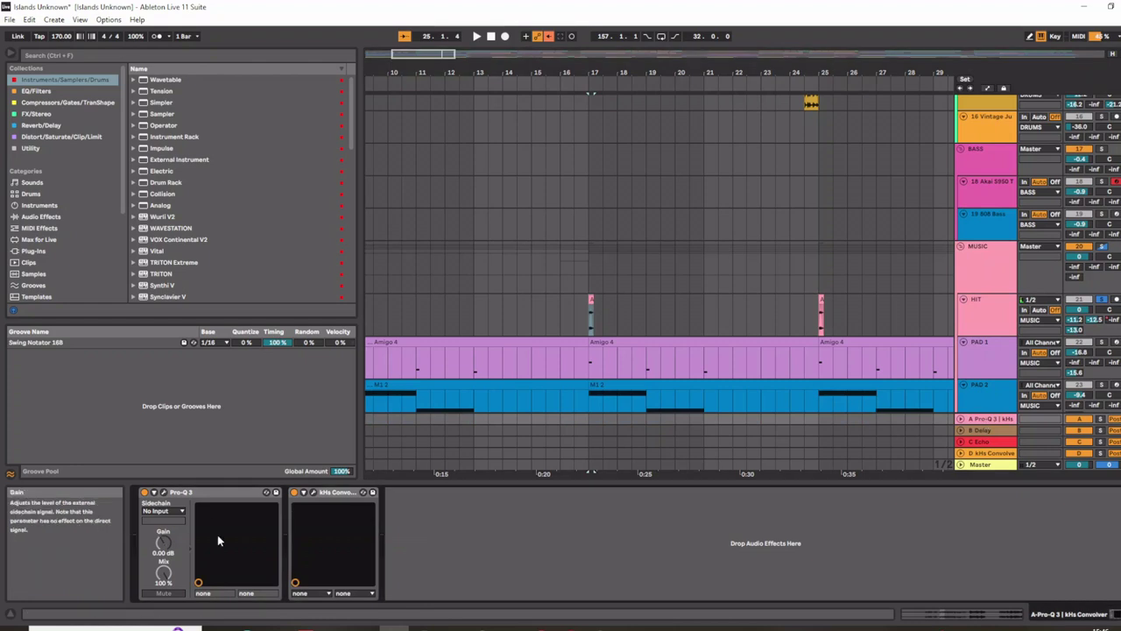
pyautogui.click(311, 493)
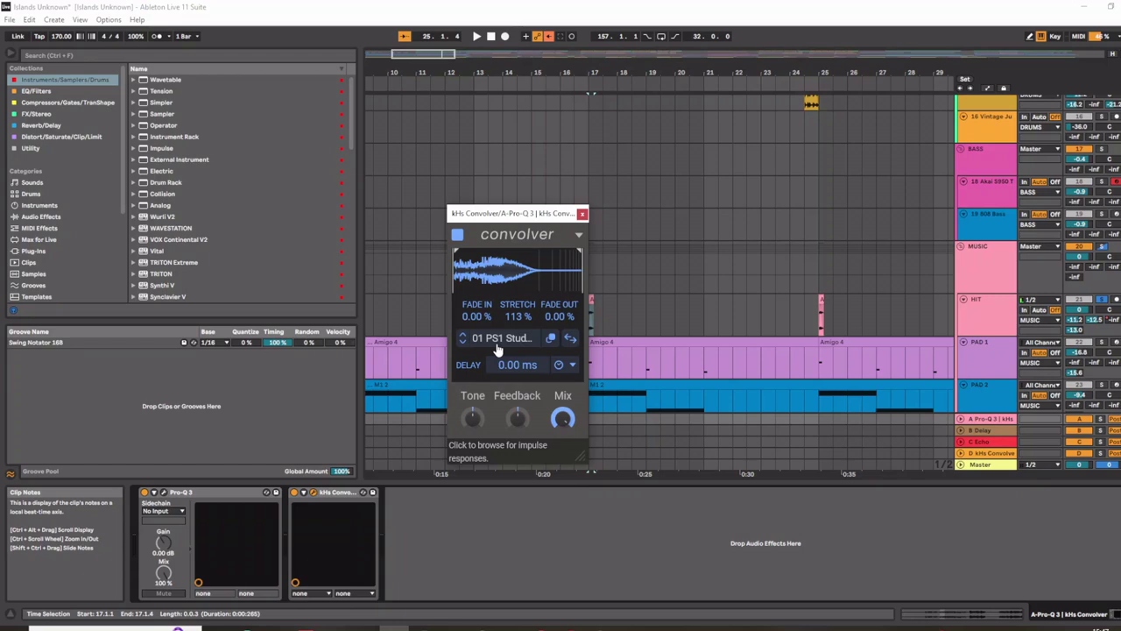
pyautogui.click(371, 403)
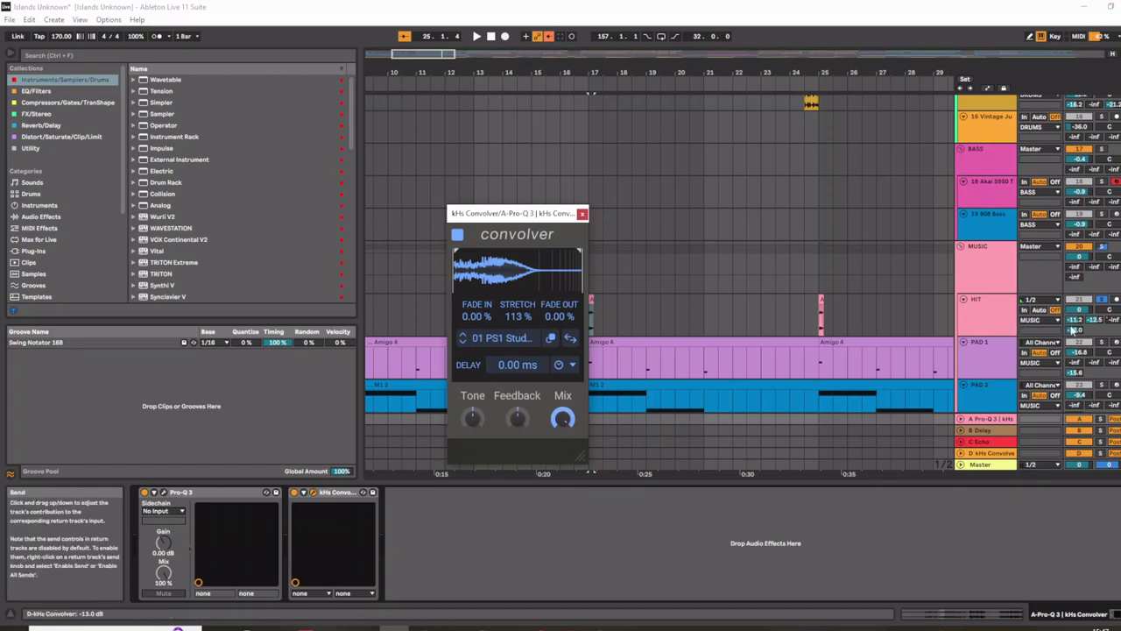
# - Review the send levels to return A across the drum, bass and music tracks
pyautogui.scroll(4, 1064, 263)
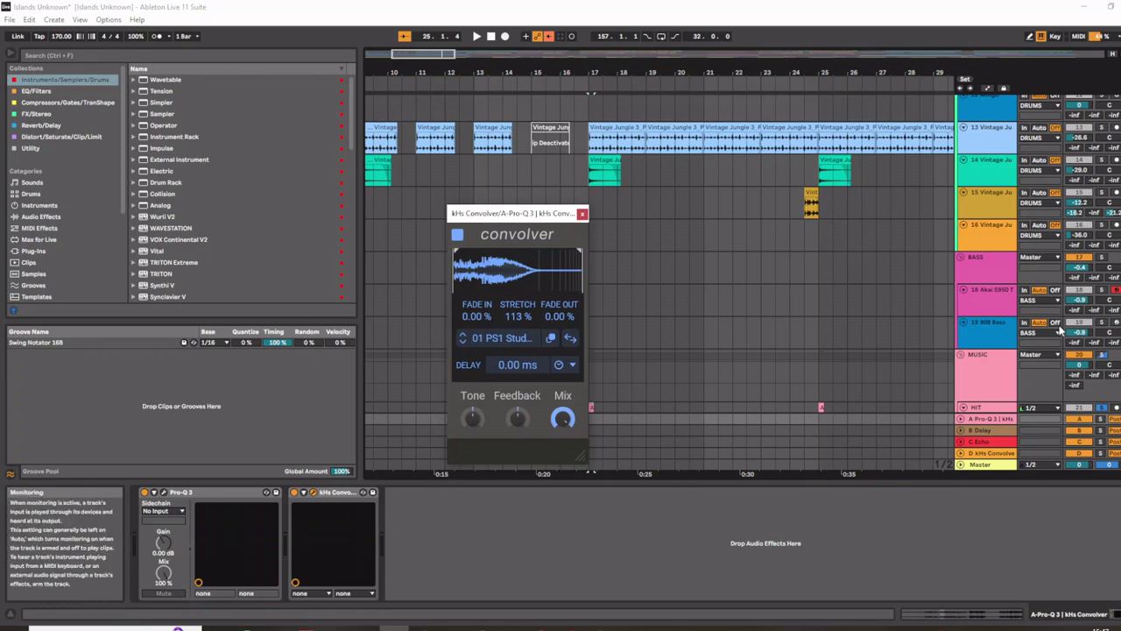
pyautogui.scroll(2, 1042, 344)
pyautogui.scroll(2, 1063, 300)
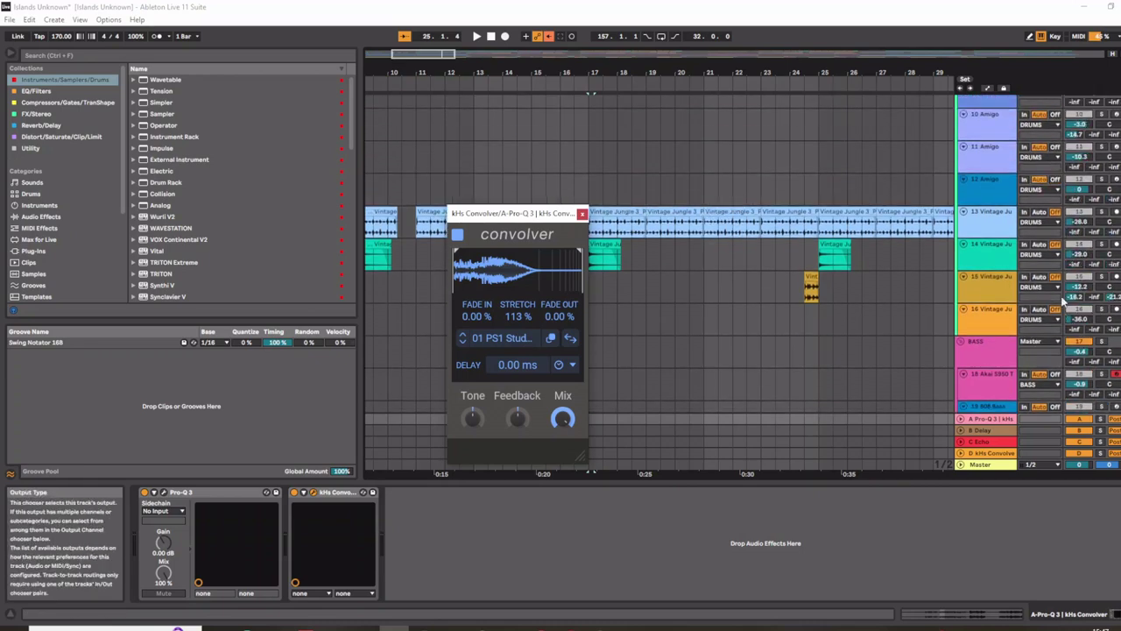
pyautogui.scroll(5, 1063, 298)
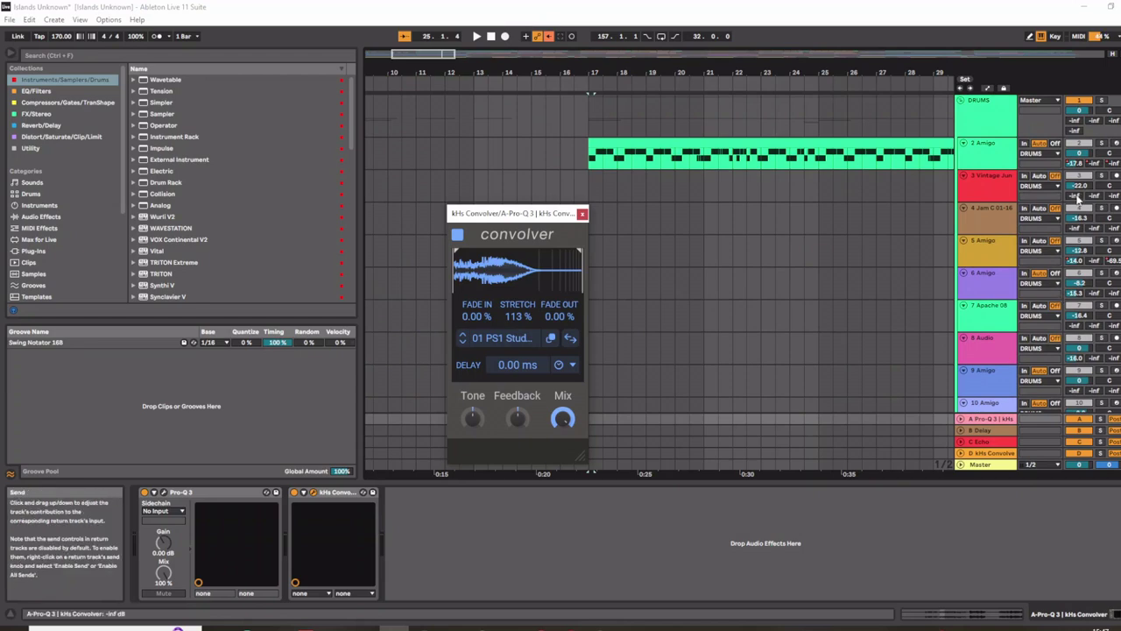
pyautogui.scroll(-5, 1077, 210)
pyautogui.scroll(-2, 1076, 233)
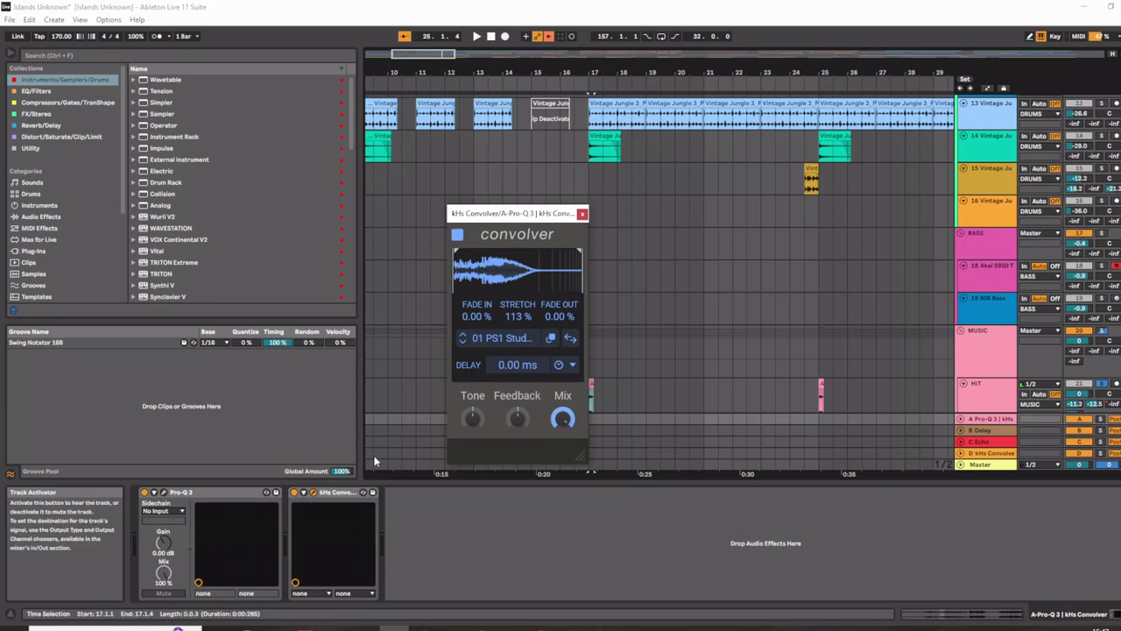
# - Examine the Pro-Q 3 curve on return track A, and close both the Pro-Q 3 and kHs Convolver windows
pyautogui.click(158, 492)
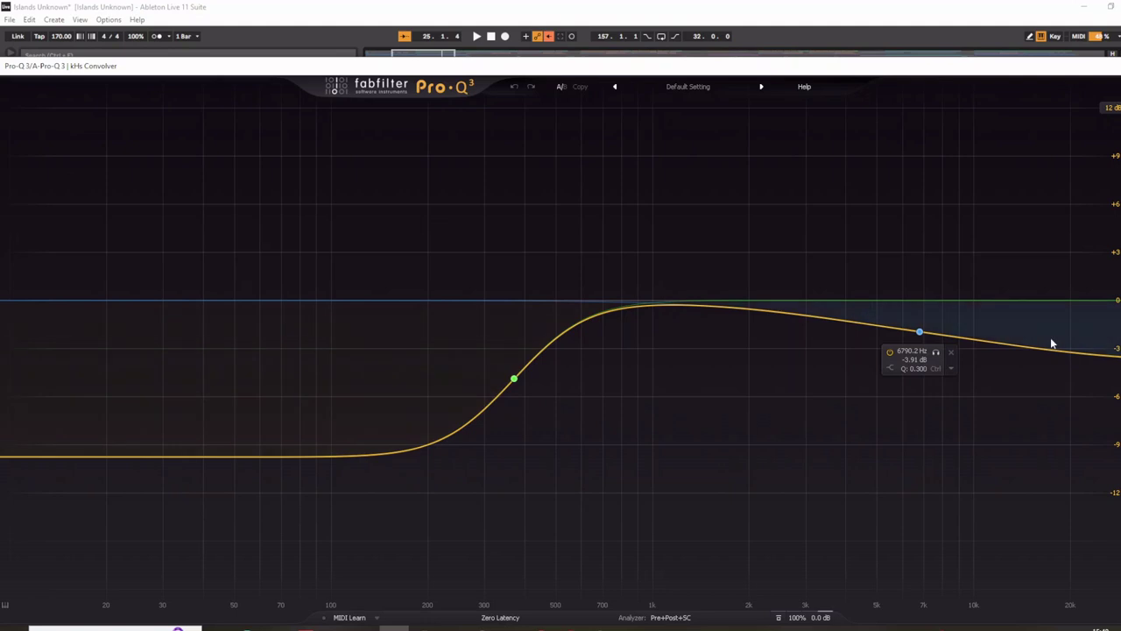
pyautogui.click(1118, 65)
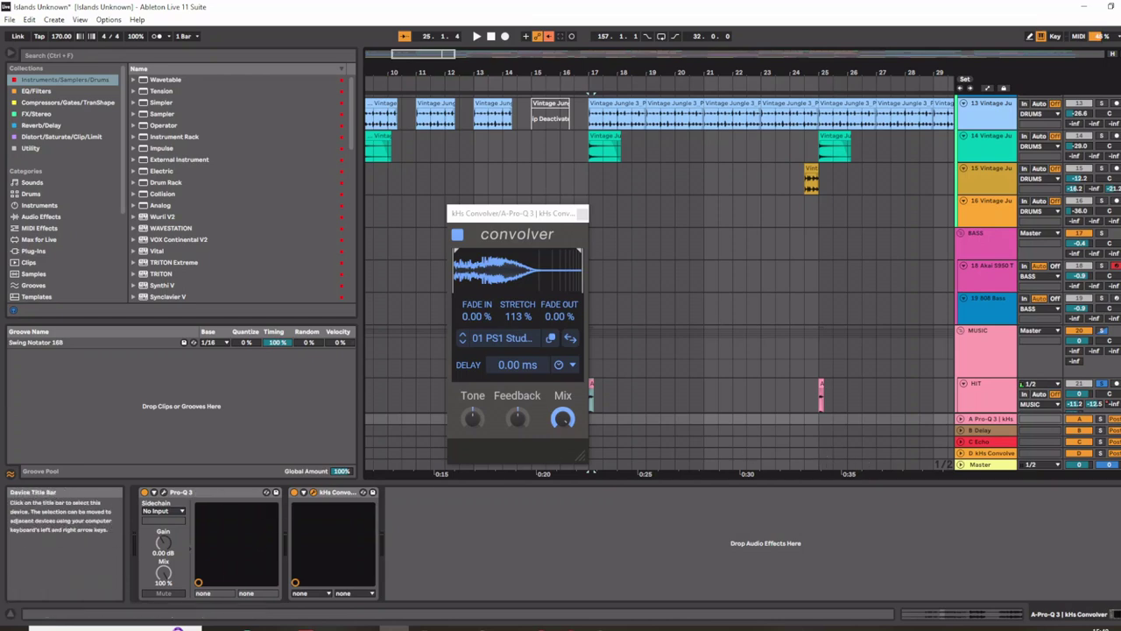
pyautogui.scroll(2, 726, 271)
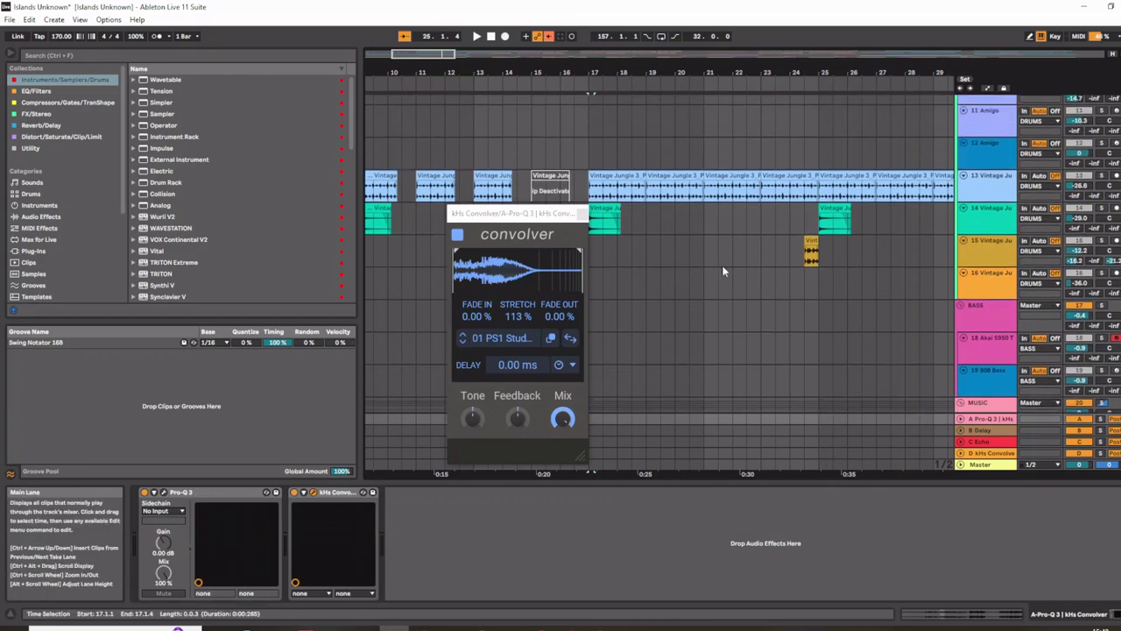
pyautogui.click(582, 214)
# - Display the Delay on return track B and audition the HIT clip from bar 17 to hear its delay send
pyautogui.scroll(-4, 526, 340)
pyautogui.click(985, 326)
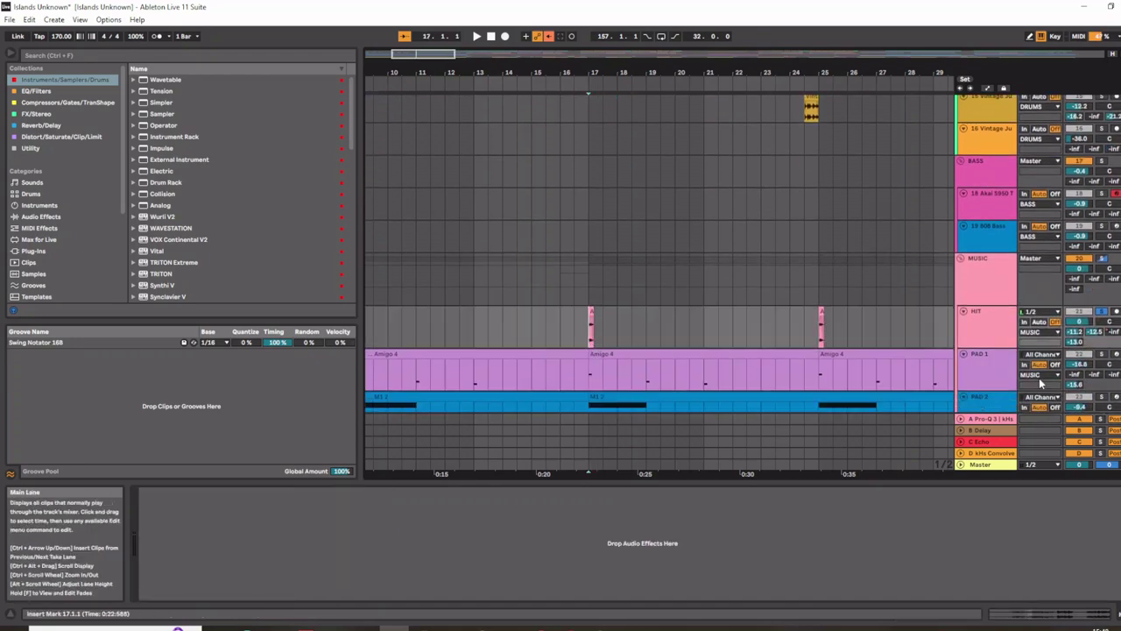
pyautogui.click(992, 431)
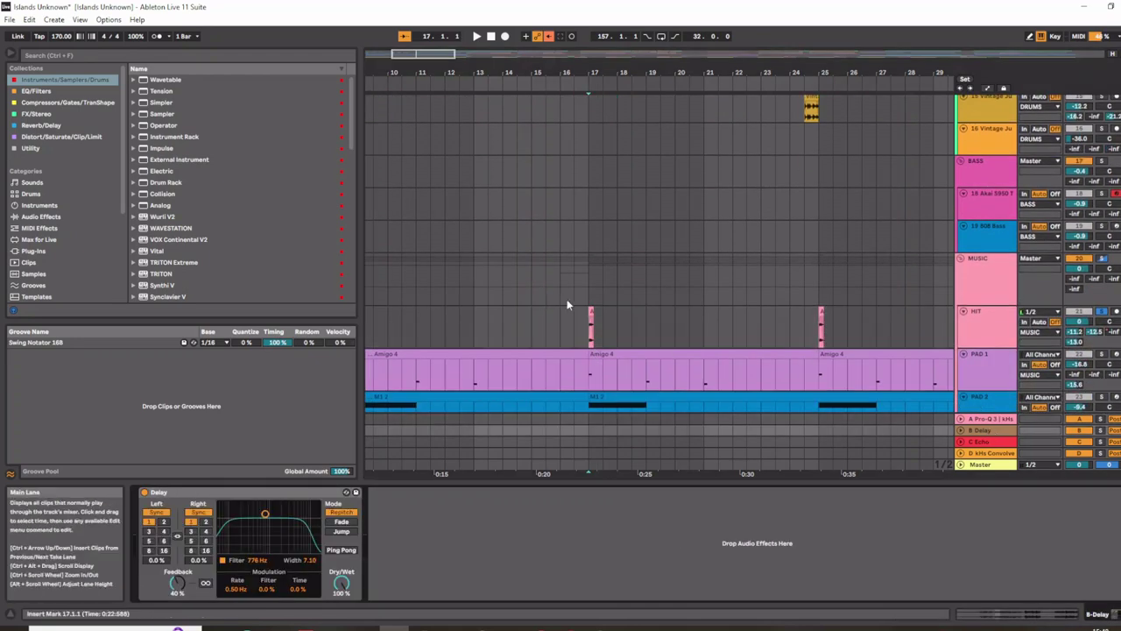
pyautogui.click(586, 333)
pyautogui.press('space')
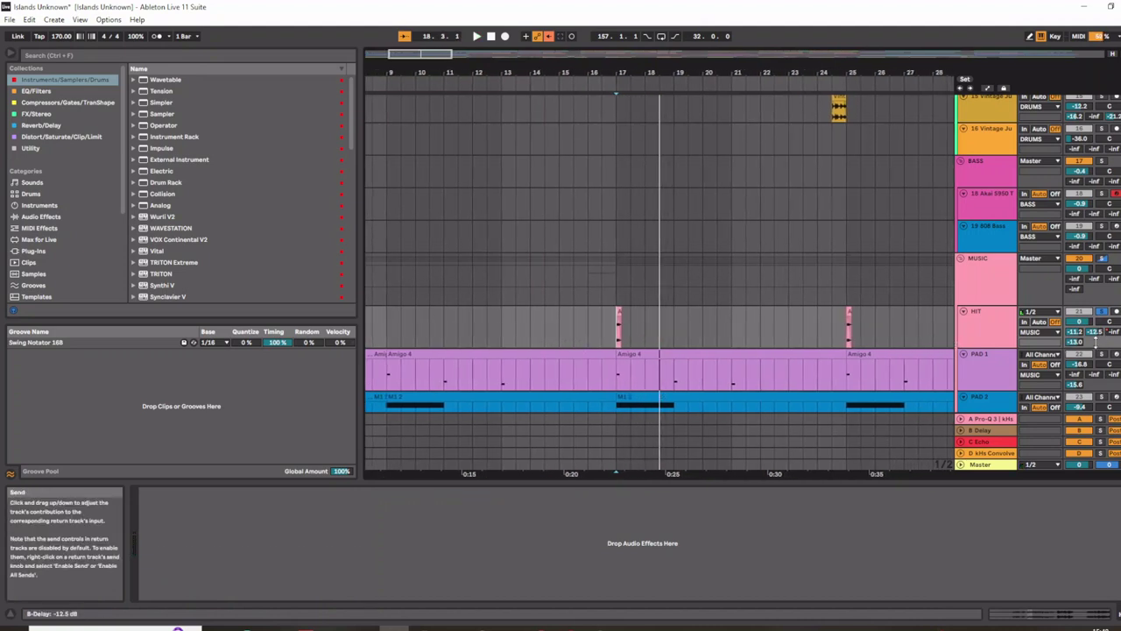
pyautogui.click(986, 431)
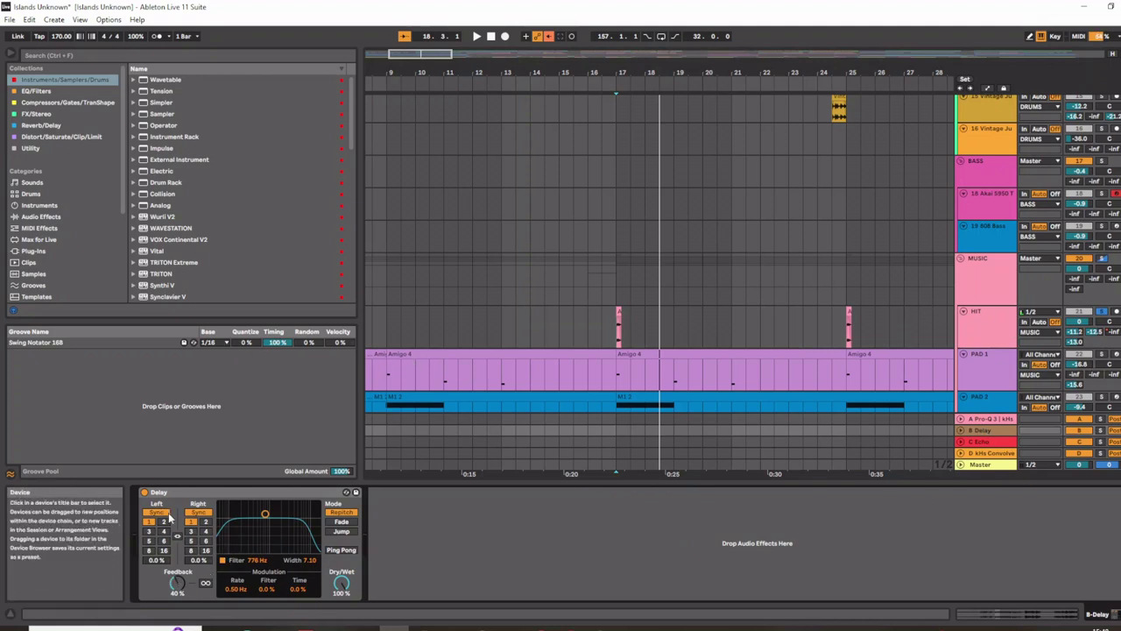
pyautogui.press('space')
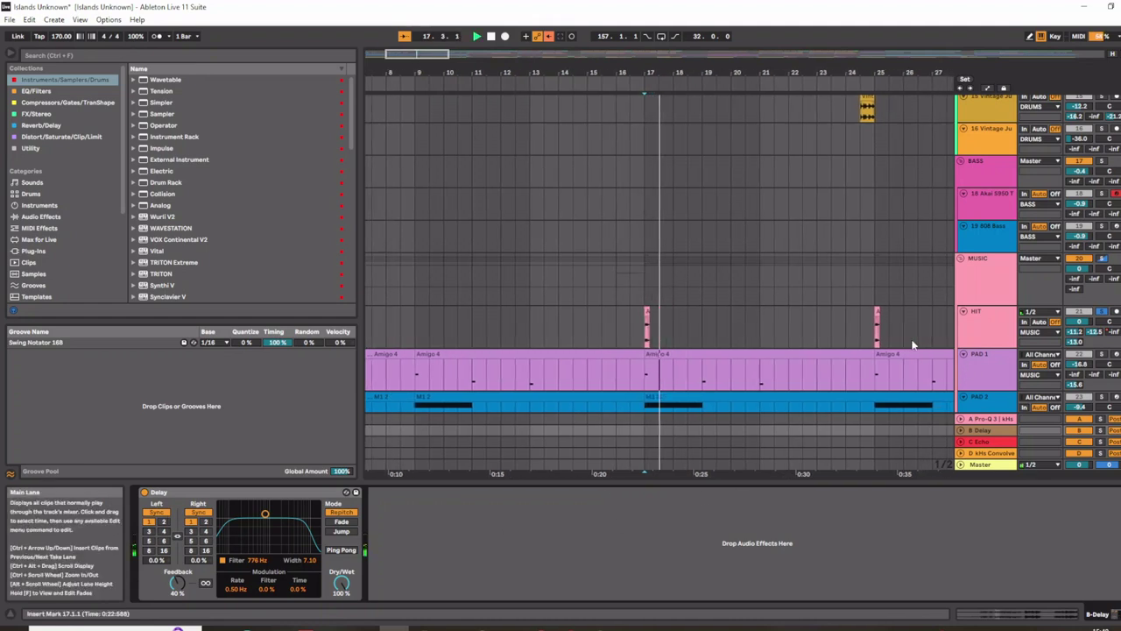
# - Display the Echo device on return track C
pyautogui.click(978, 325)
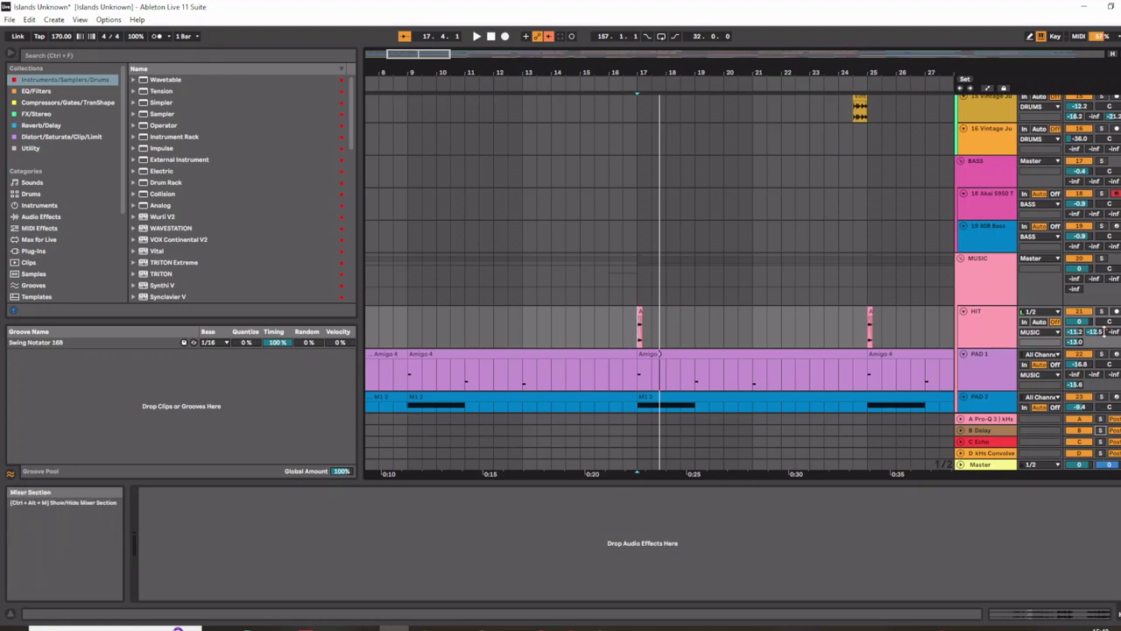
pyautogui.click(991, 453)
pyautogui.click(992, 442)
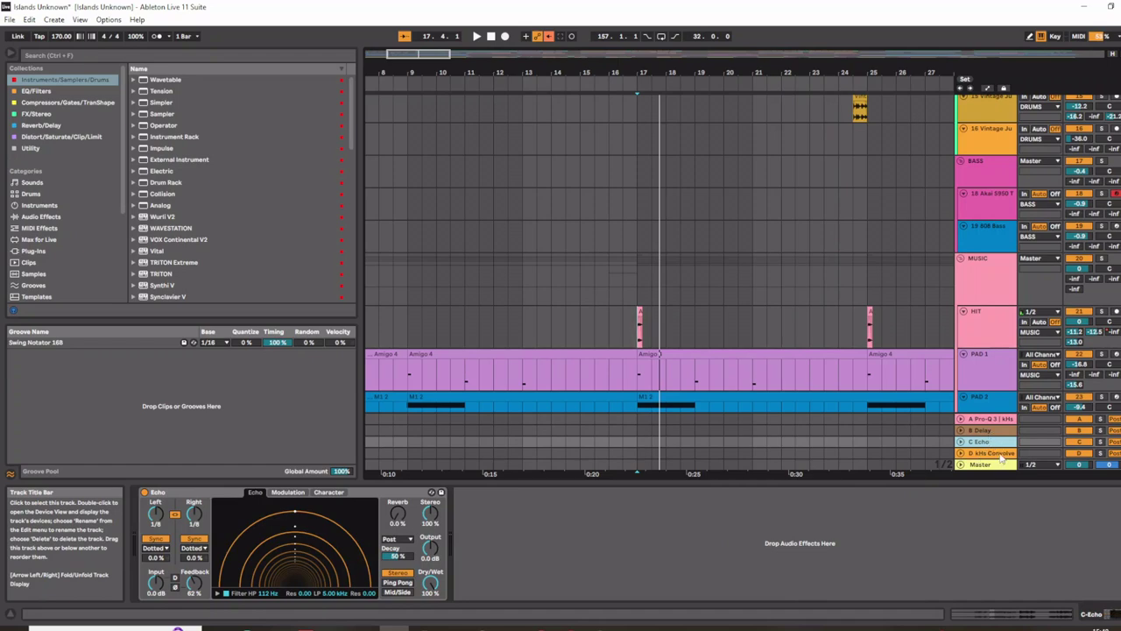
# - Inspect the kHs Convolver window on return track D, and audition the HIT clip from bar 17 with return D soloed
pyautogui.click(1000, 455)
pyautogui.click(162, 494)
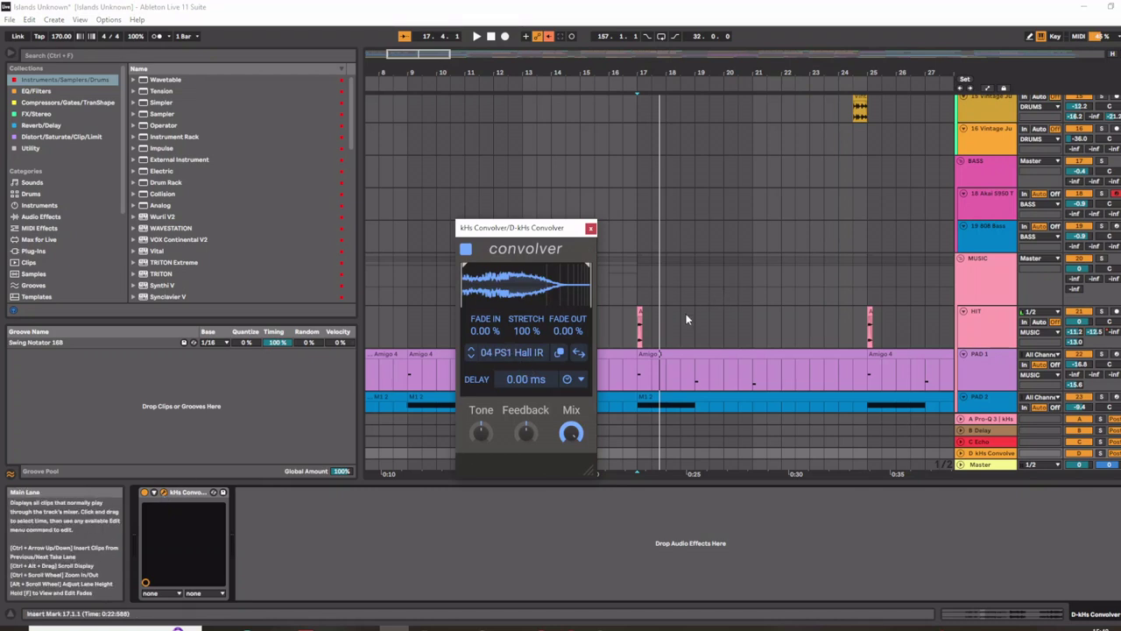
pyautogui.press('Delete')
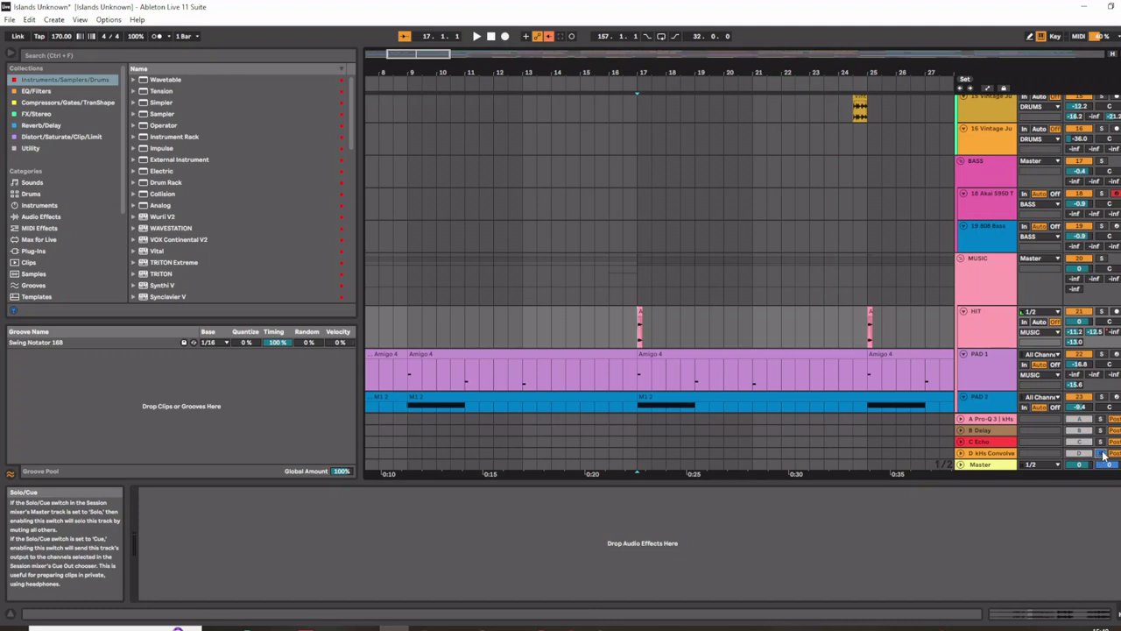
pyautogui.press('space')
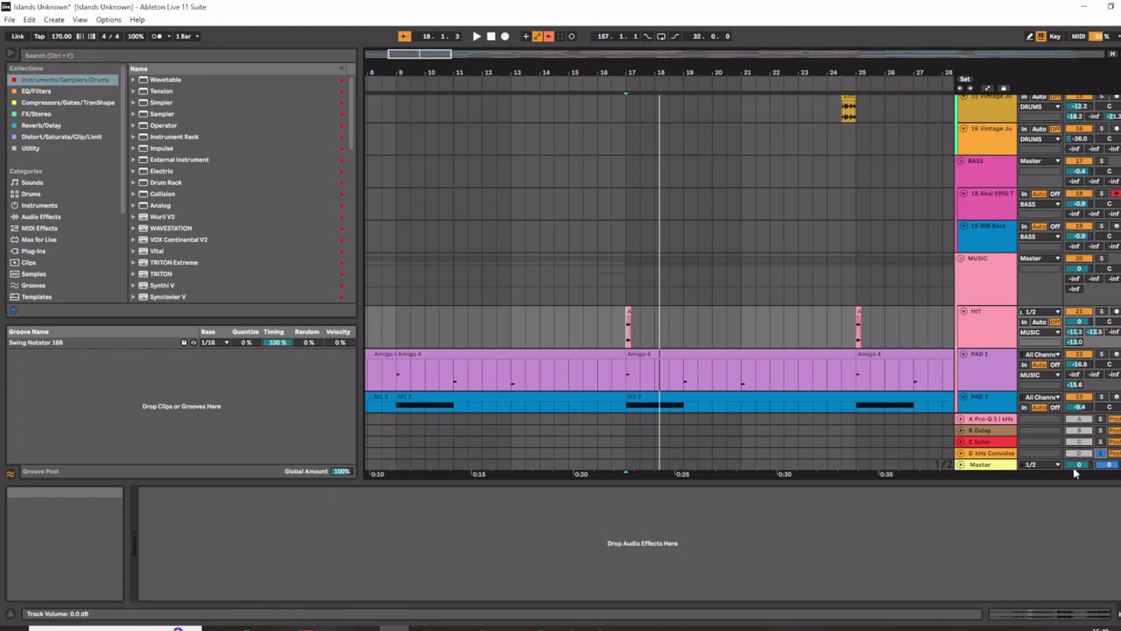
# - Review the send levels to return D across the HIT, pad, string and sample tracks in the MUSIC group
pyautogui.scroll(-3, 917, 316)
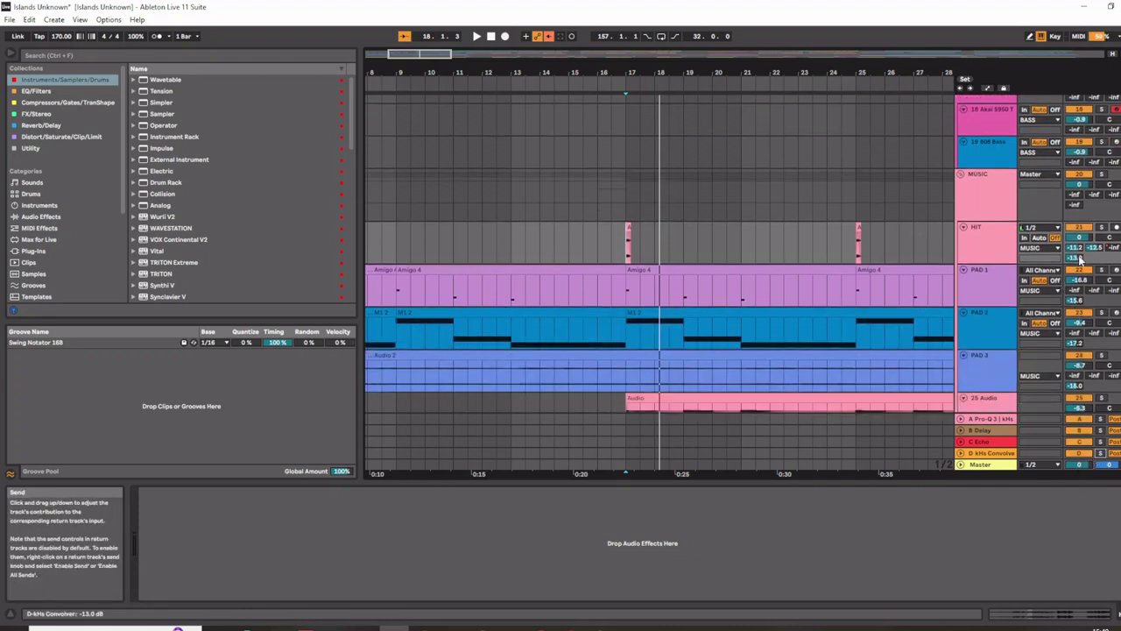
pyautogui.scroll(-6, 1072, 251)
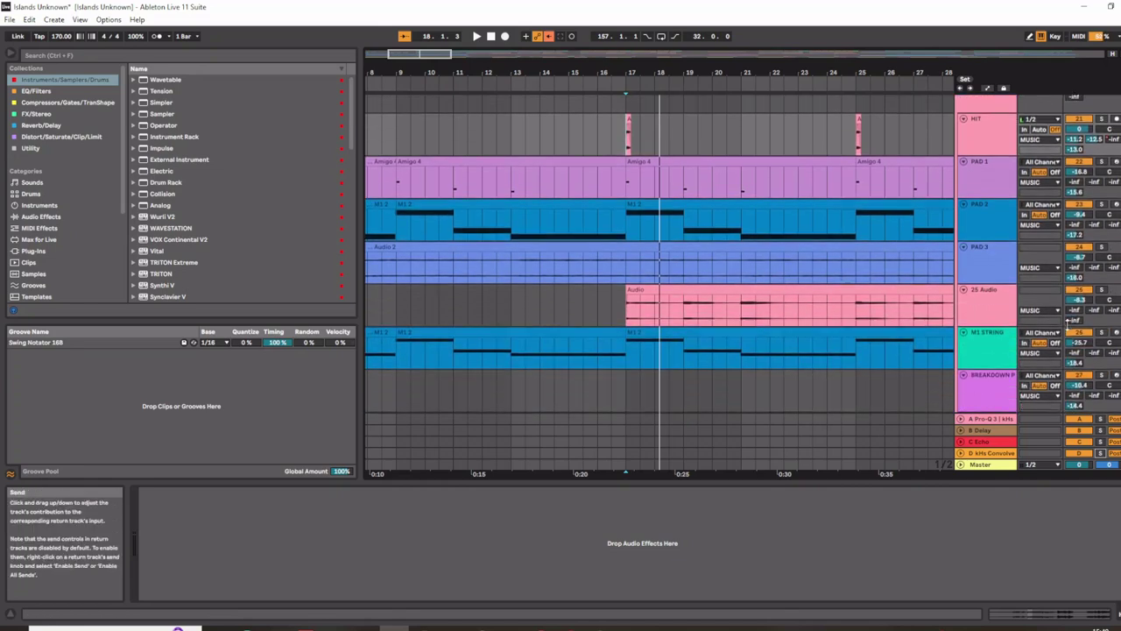
pyautogui.scroll(-2, 1073, 324)
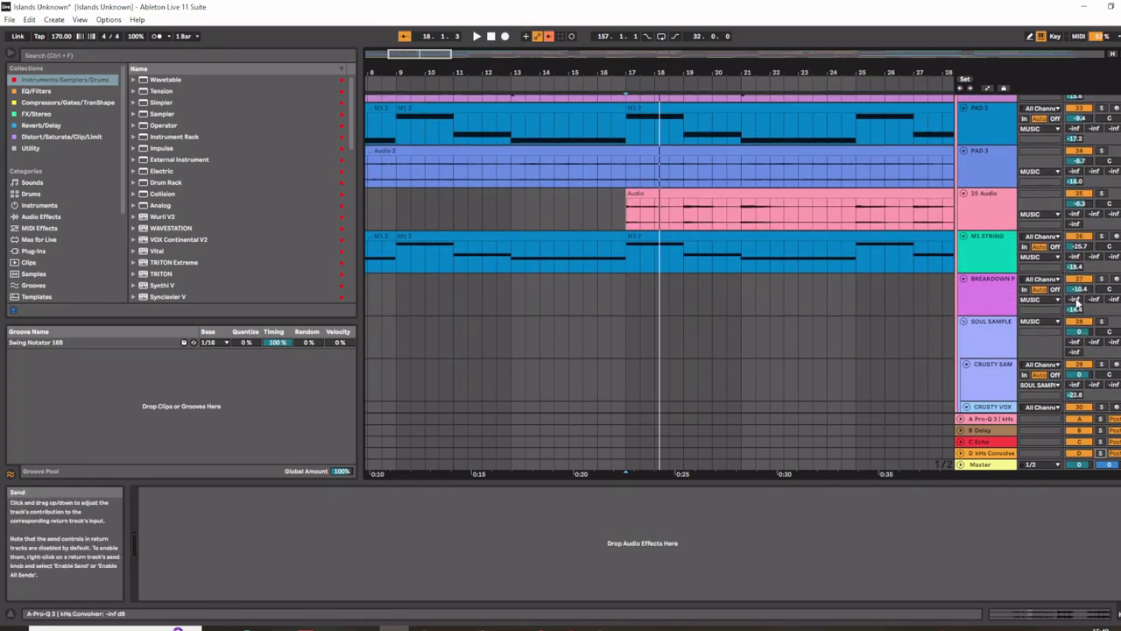
pyautogui.scroll(9, 1009, 290)
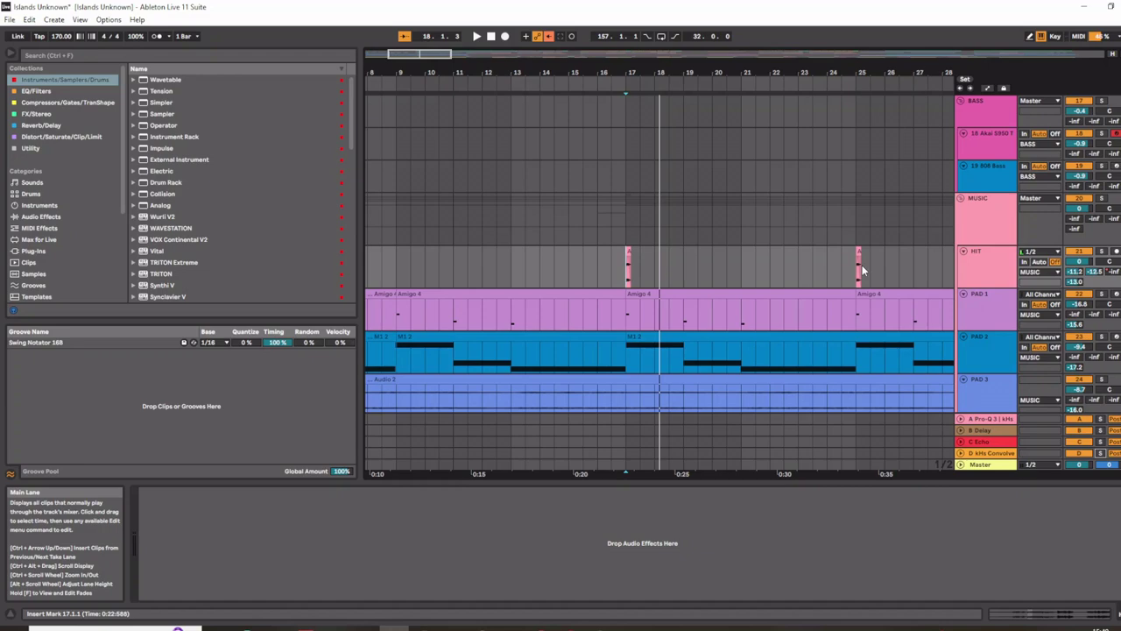
# - Select bars 17 to 25 in the HIT lane and audition the hit there, as well as the one at bar 33
pyautogui.scroll(-5, 641, 252)
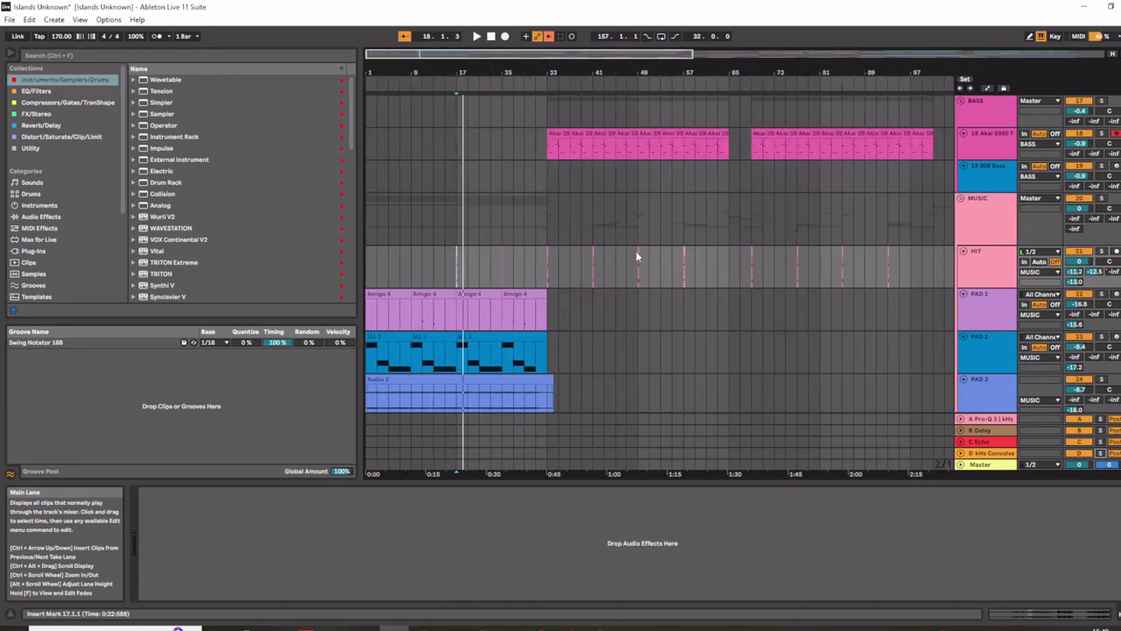
pyautogui.click(439, 285)
pyautogui.moveTo(498, 273); pyautogui.dragTo(442, 277)
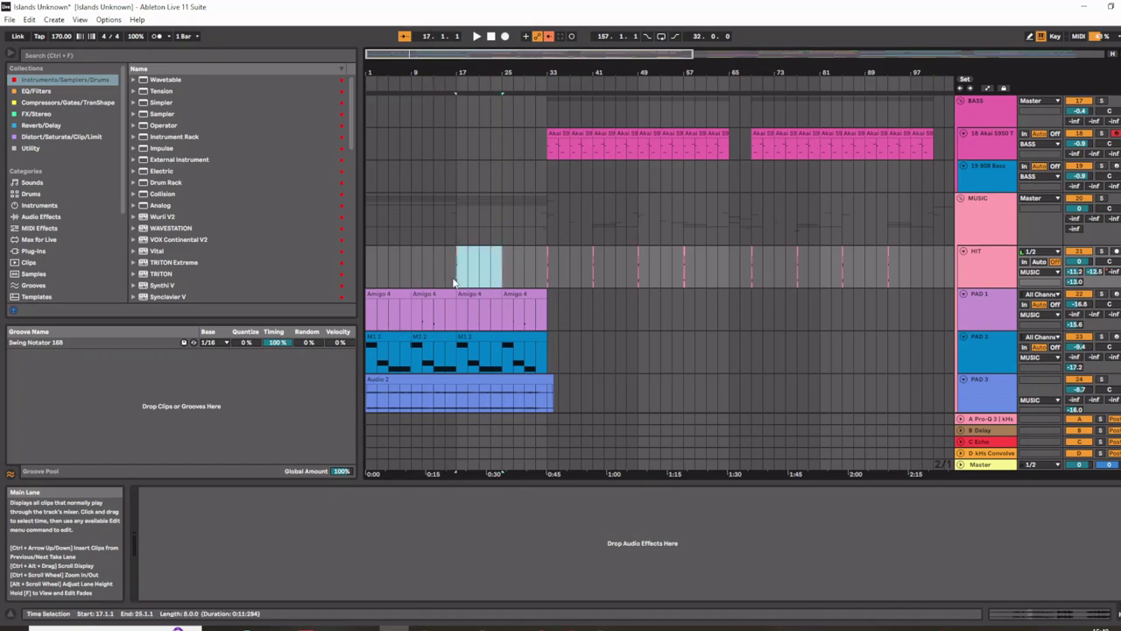
pyautogui.press('space')
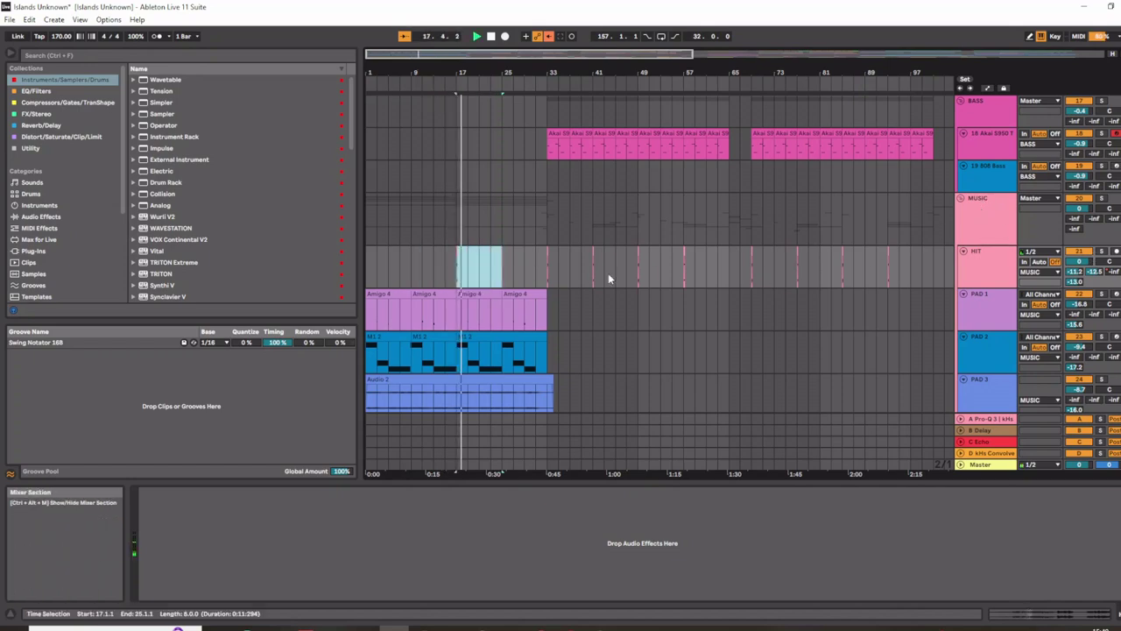
pyautogui.click(546, 272)
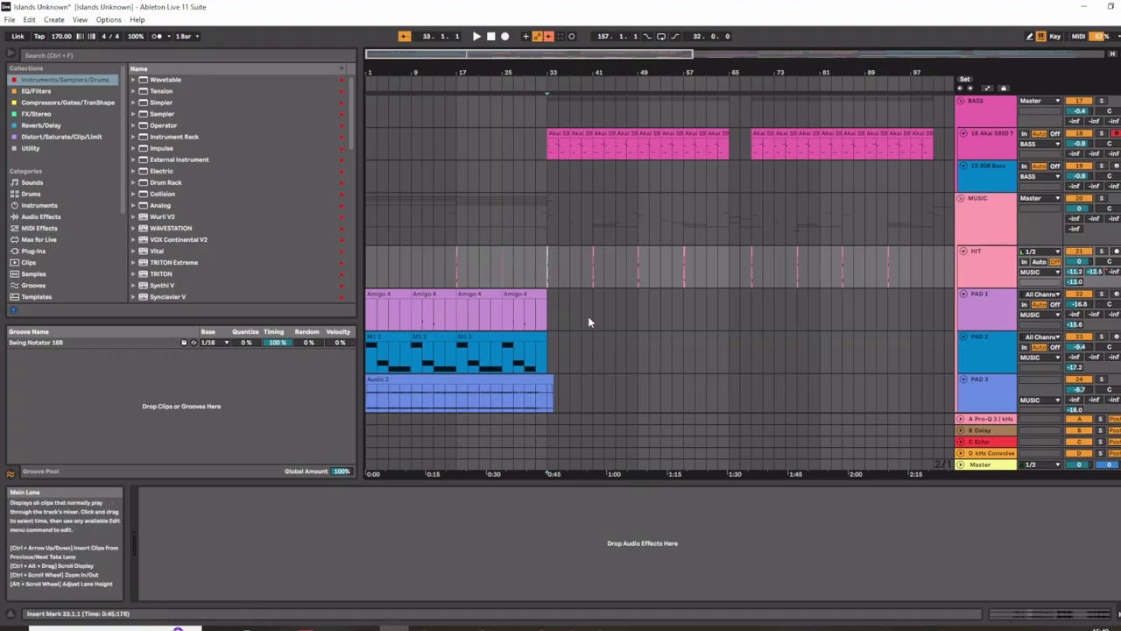
pyautogui.press('space')
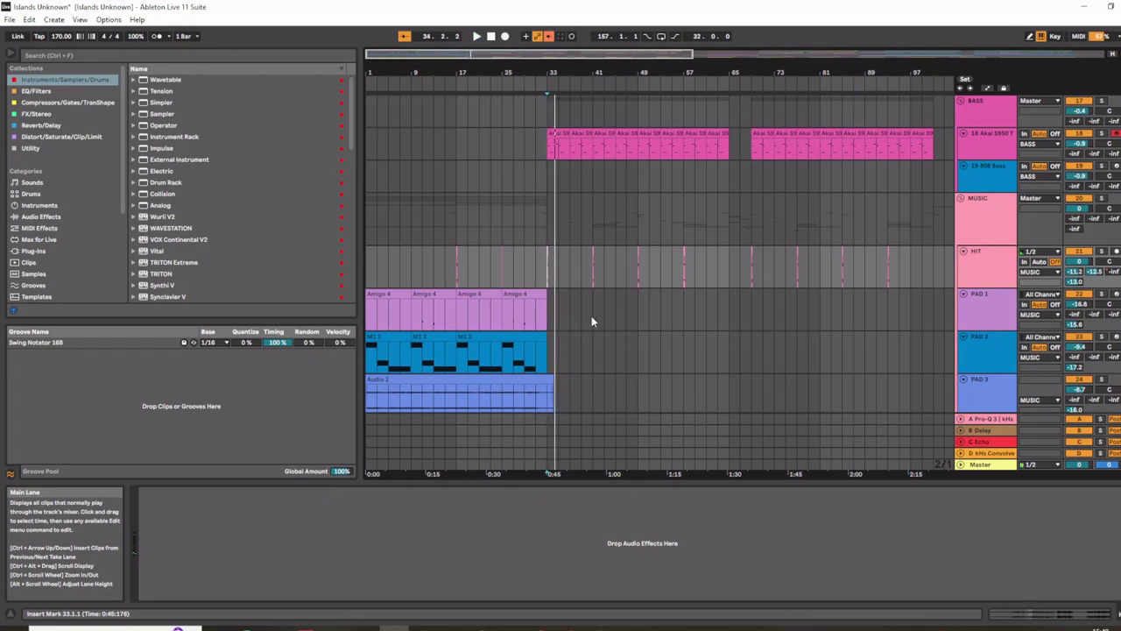
# - Solo PAD 1, open the MIDI notes of its first clip, and play it from bar 1
pyautogui.click(1008, 305)
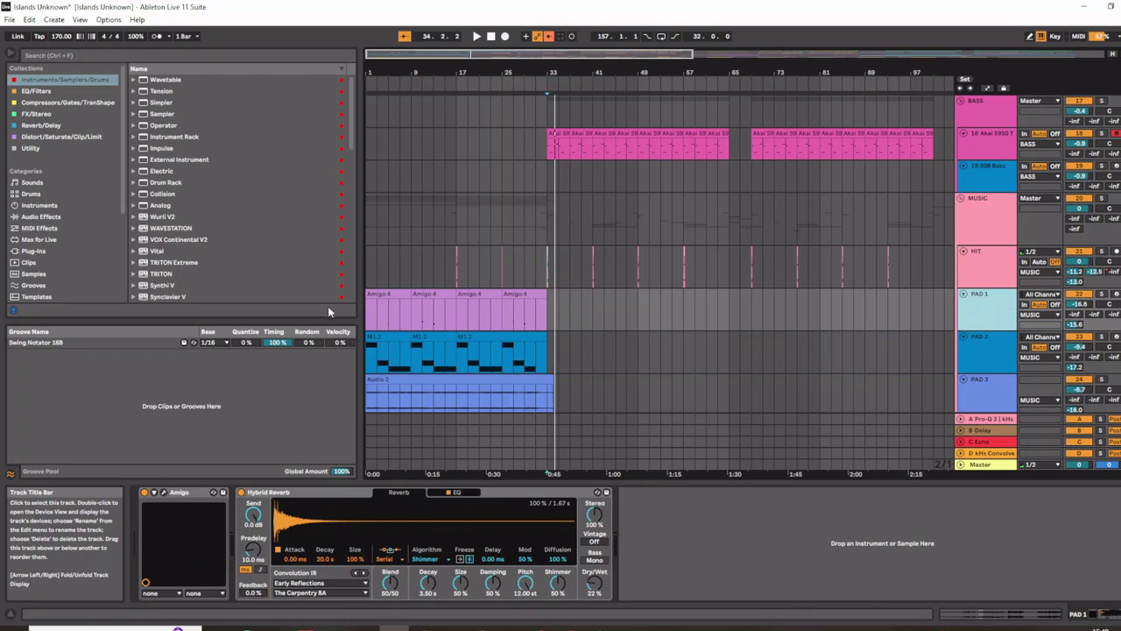
pyautogui.doubleClick(374, 296)
pyautogui.hotkey('shift', 'Tab')
pyautogui.scroll(-2, 994, 302)
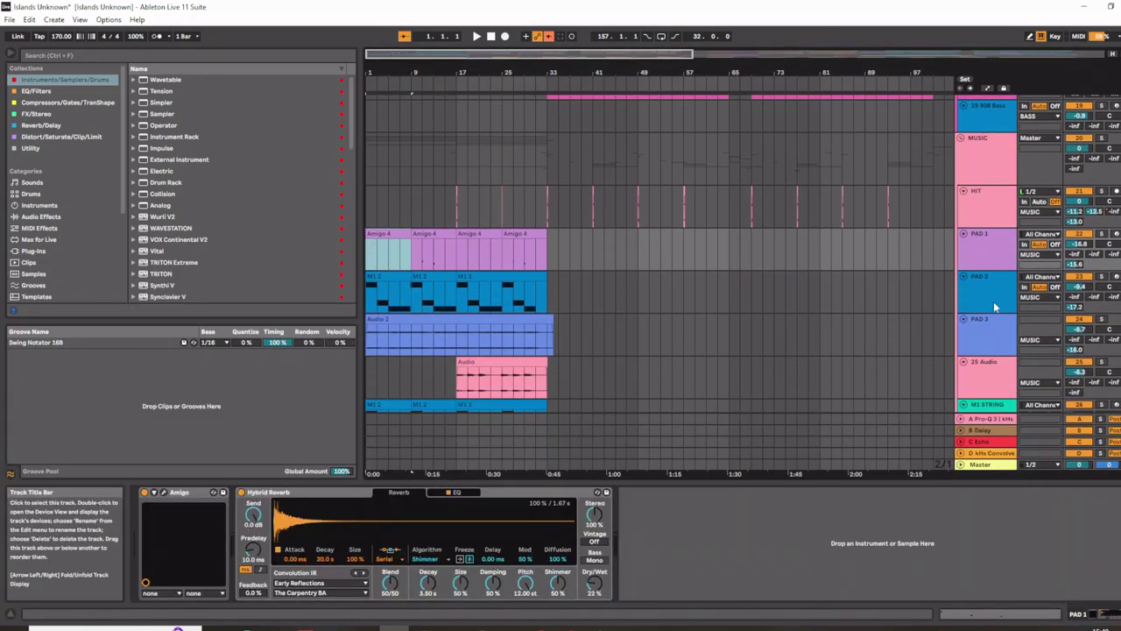
pyautogui.click(1101, 234)
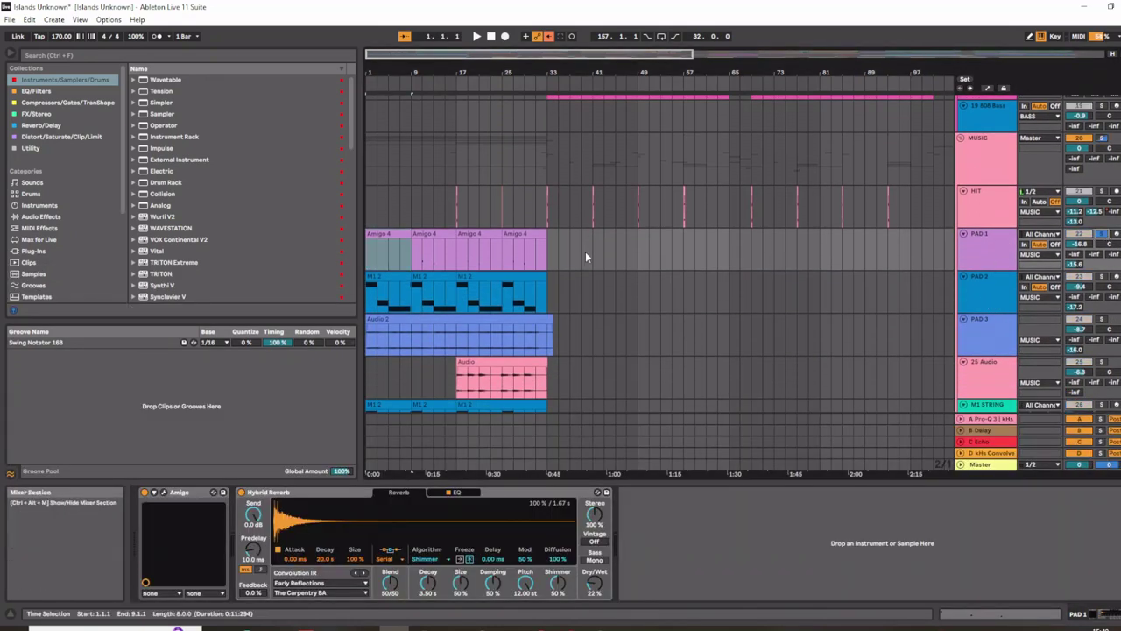
pyautogui.doubleClick(379, 234)
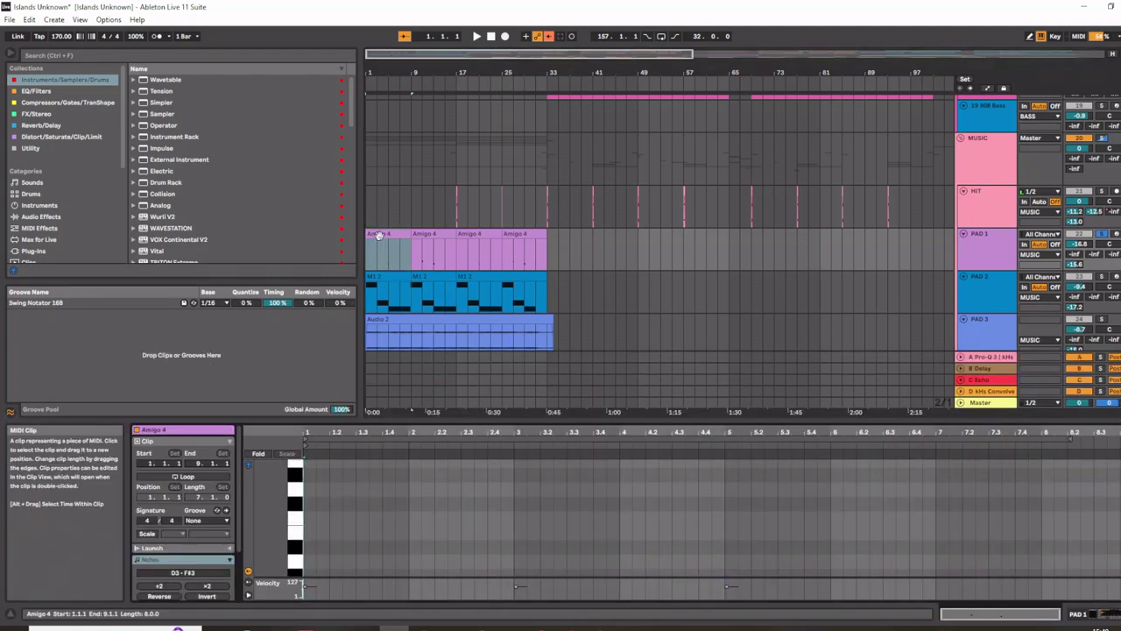
pyautogui.press('space')
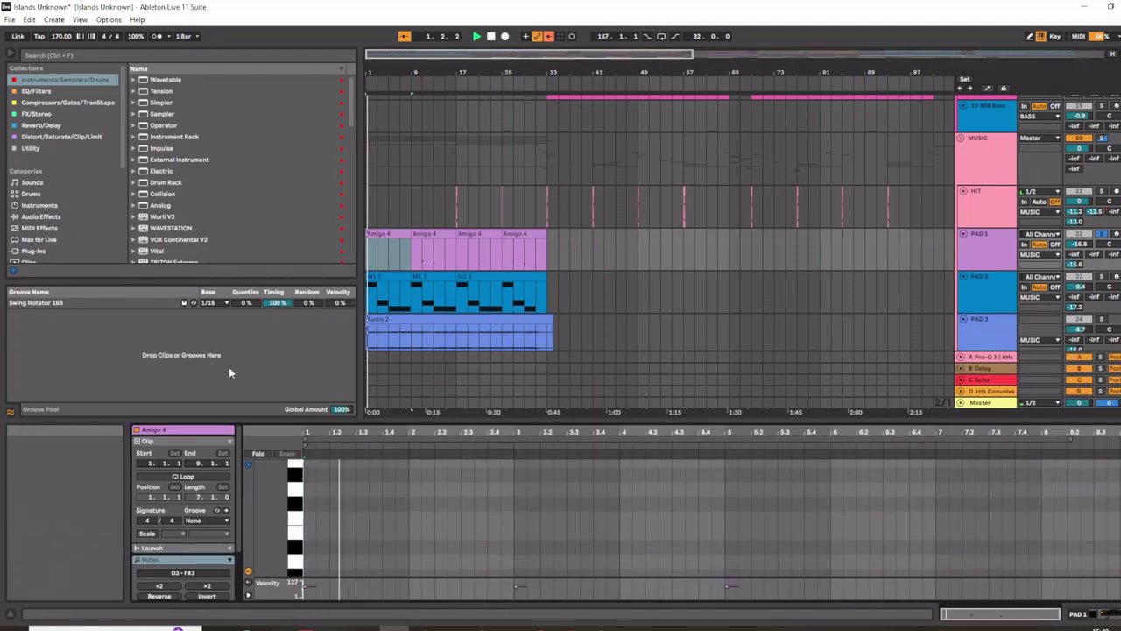
# - Inspect PAD 1's Amigo sampler window, close it, and play the pad again with its device chain displayed
pyautogui.click(990, 254)
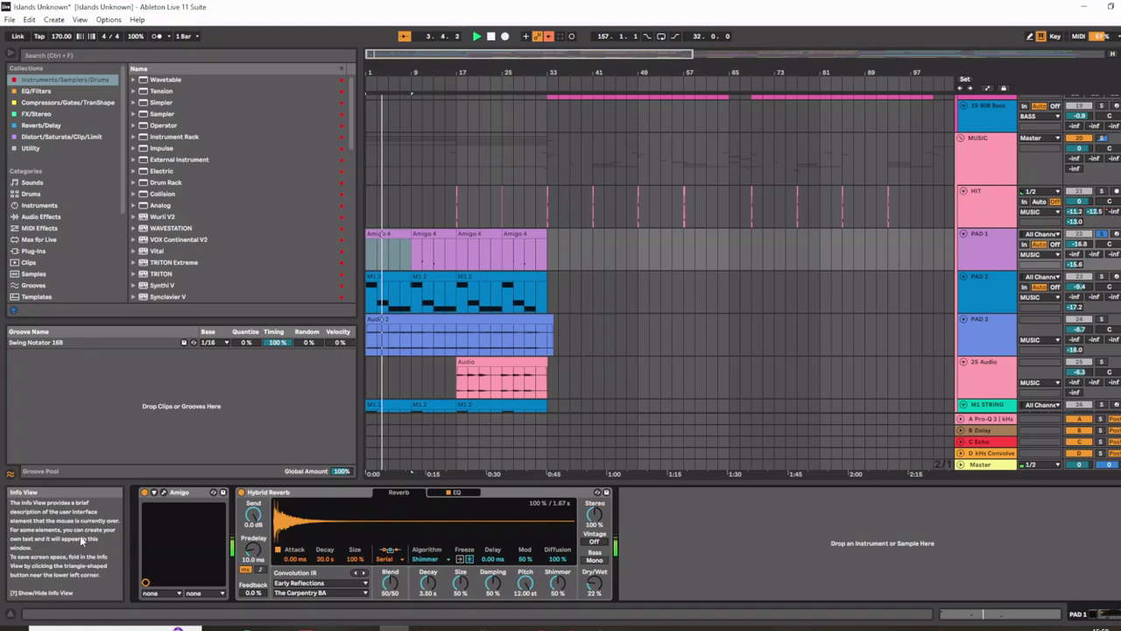
pyautogui.click(213, 491)
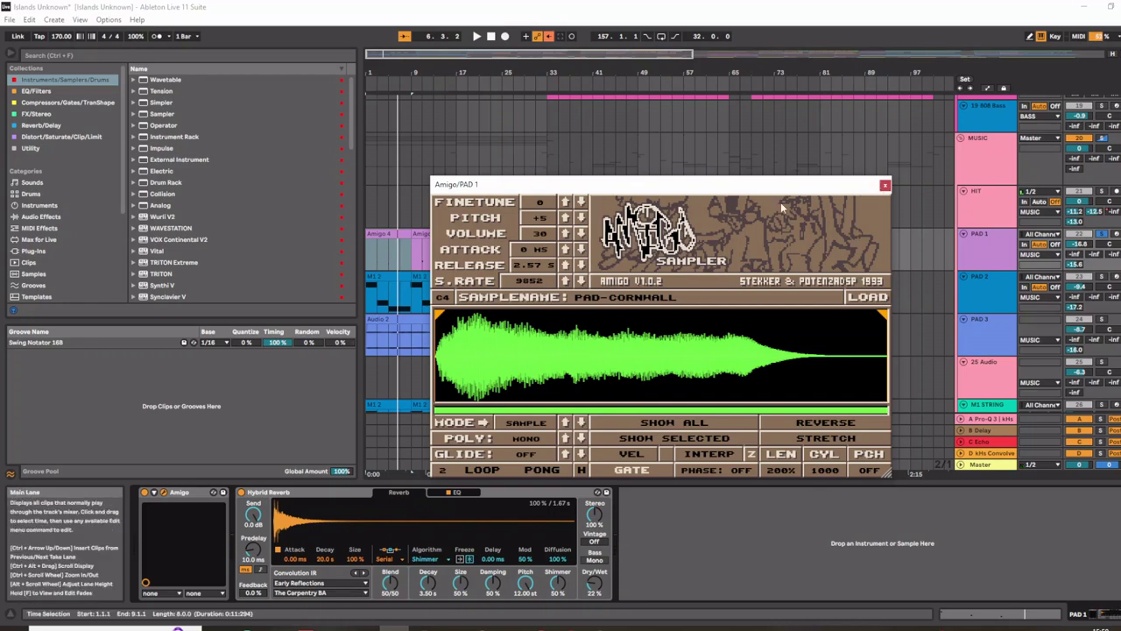
pyautogui.click(885, 185)
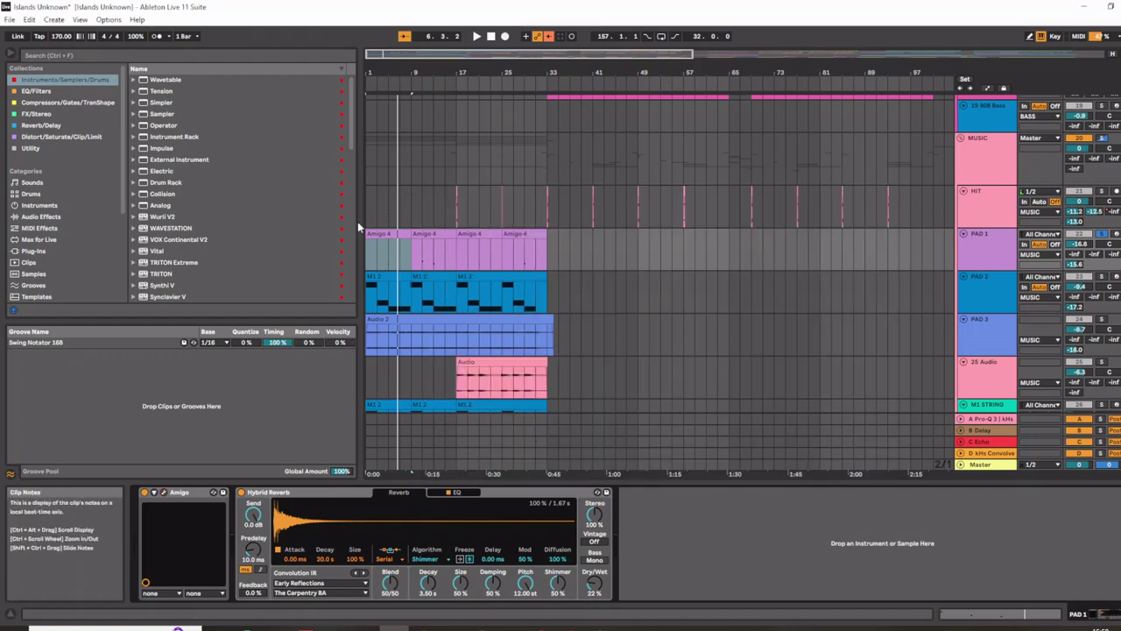
pyautogui.click(381, 237)
pyautogui.click(984, 257)
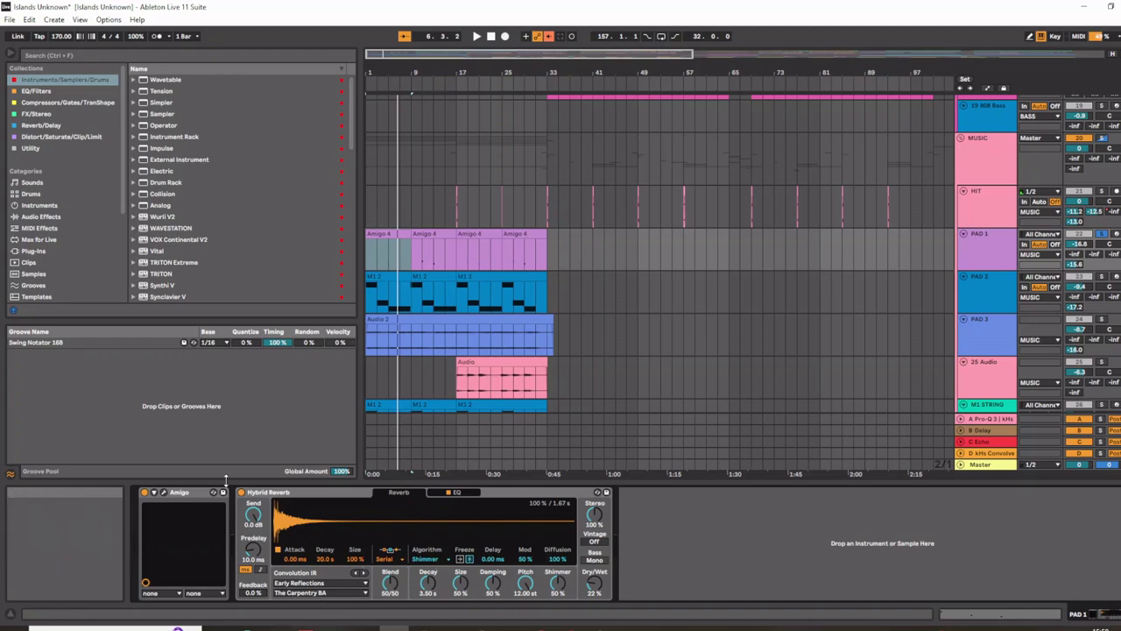
pyautogui.press('space')
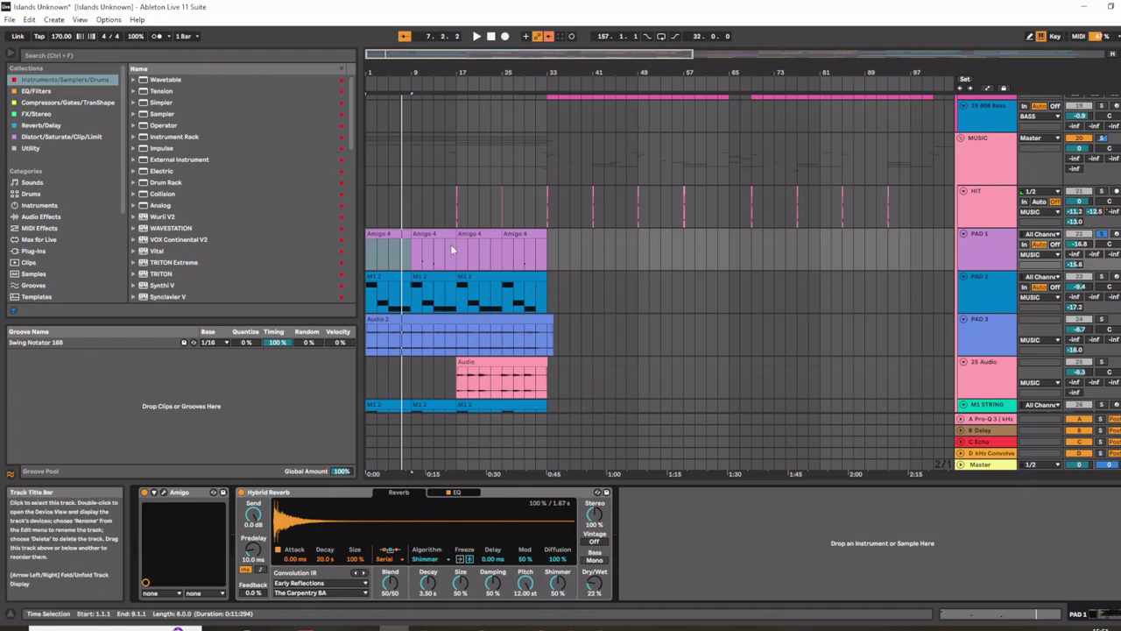
# - Select the first M1 clip on PAD 2 and solo that track in place of PAD 1
pyautogui.click(392, 277)
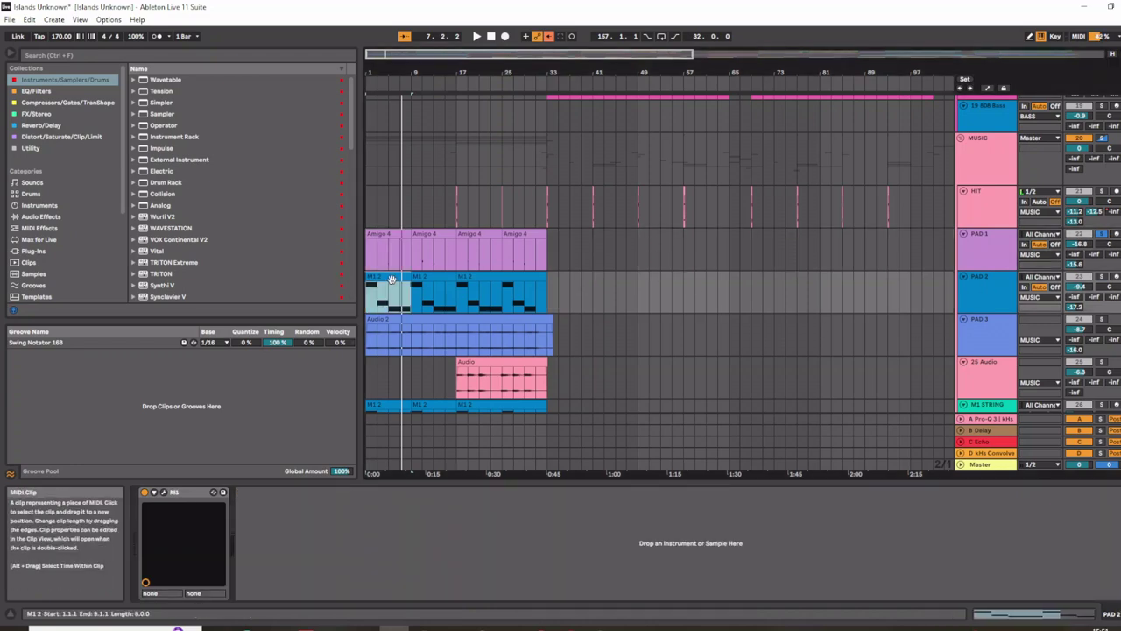
pyautogui.click(989, 287)
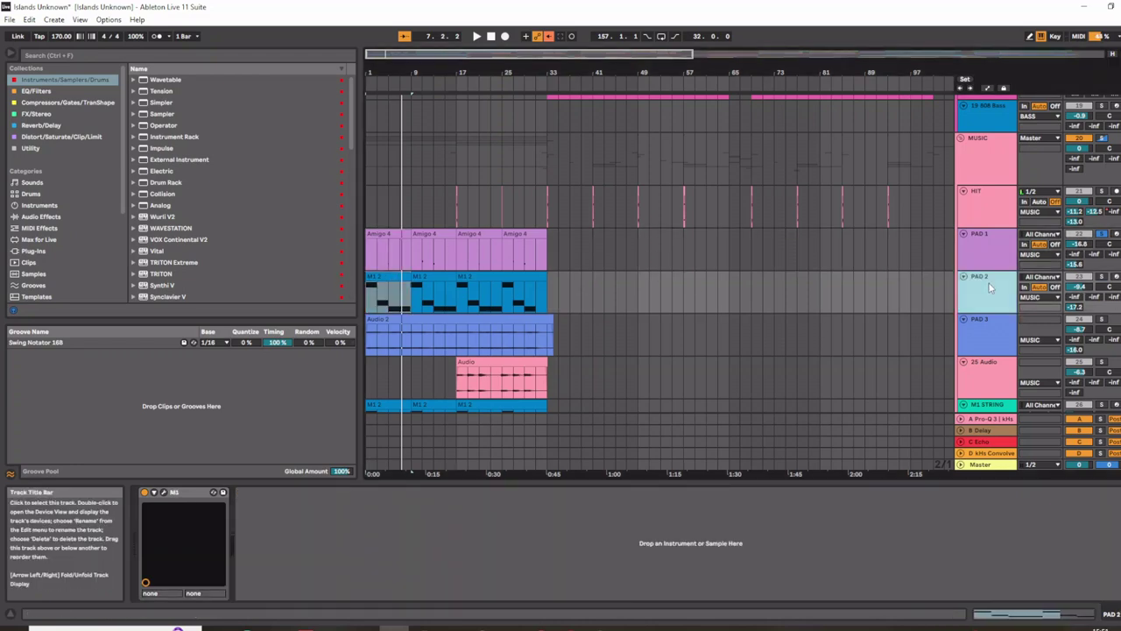
pyautogui.click(1101, 277)
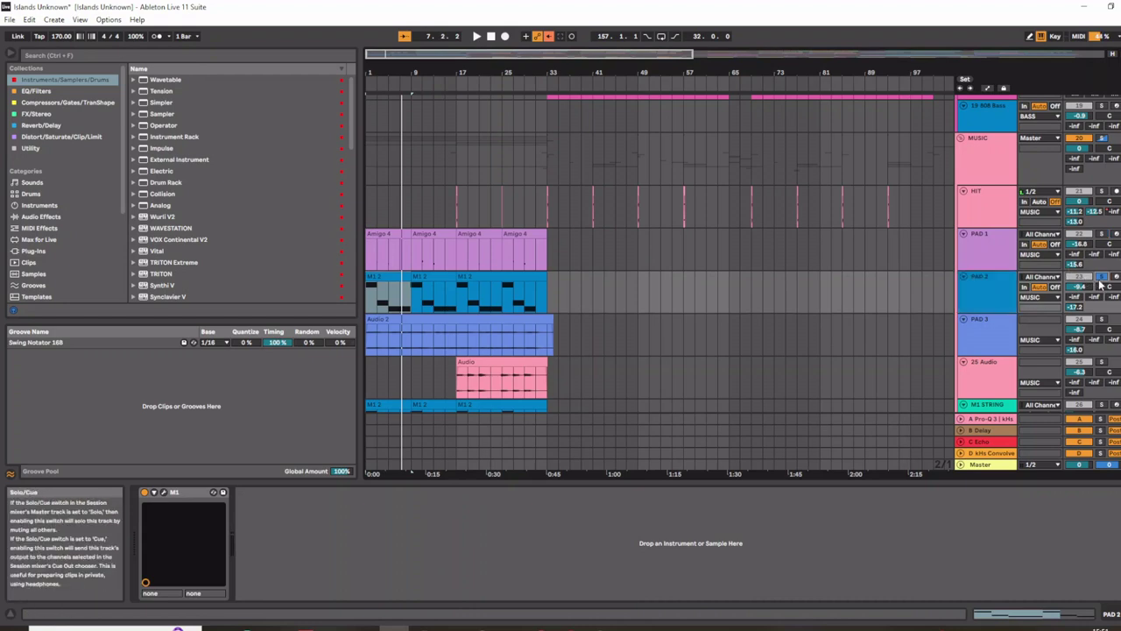
# - Audition the soloed PAD 2, inspect its M1 synth window with the FilmScore combi, and close the window
pyautogui.press('space')
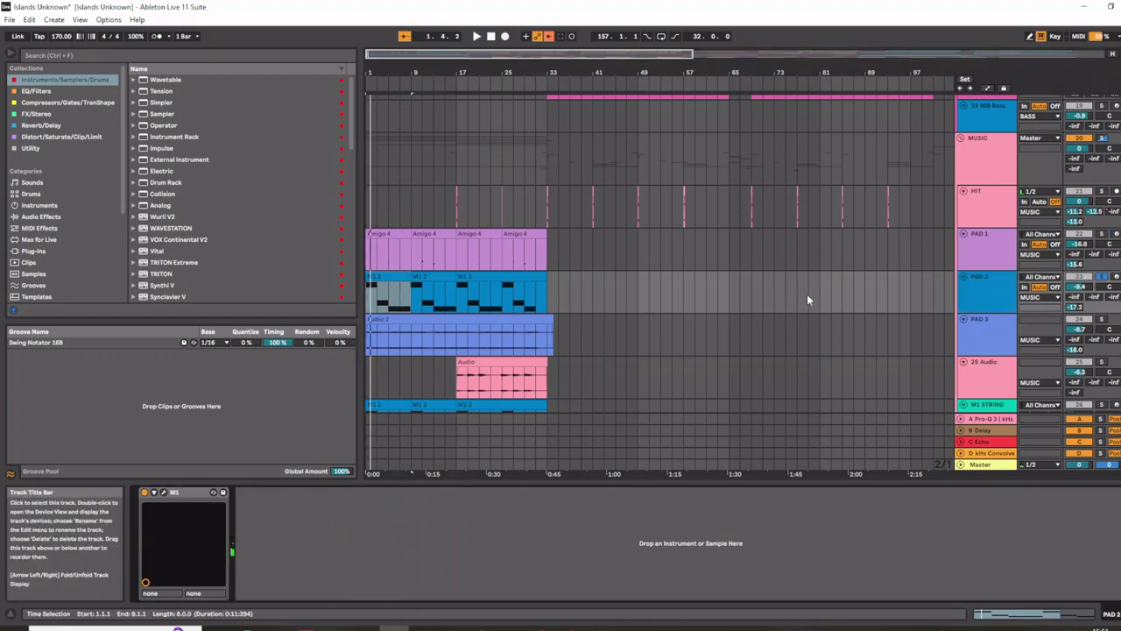
pyautogui.click(164, 492)
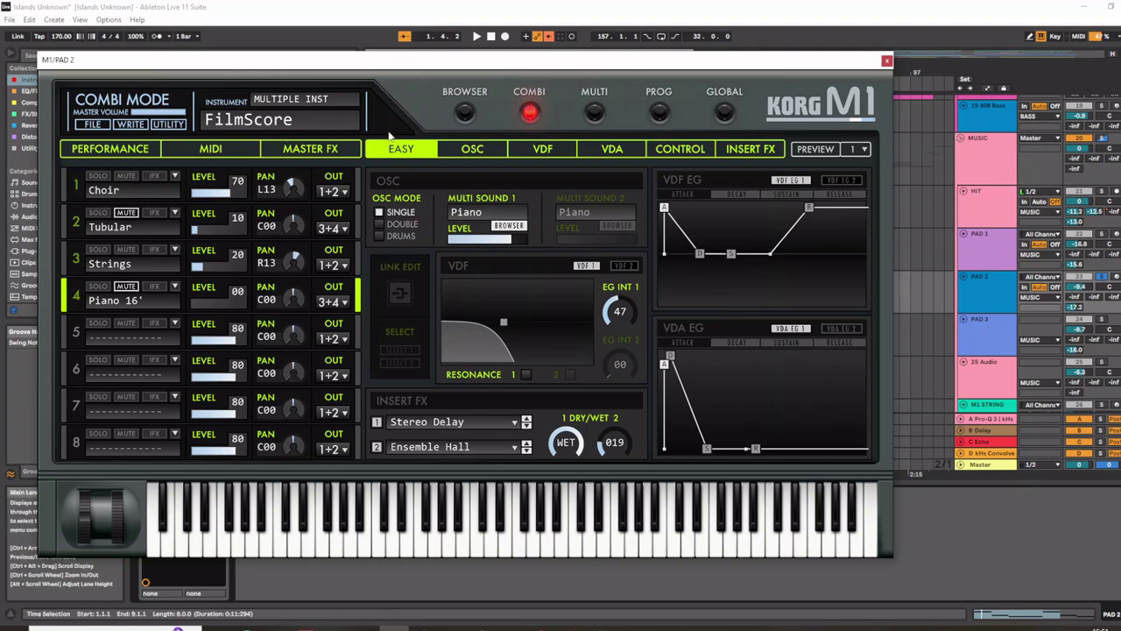
pyautogui.click(887, 59)
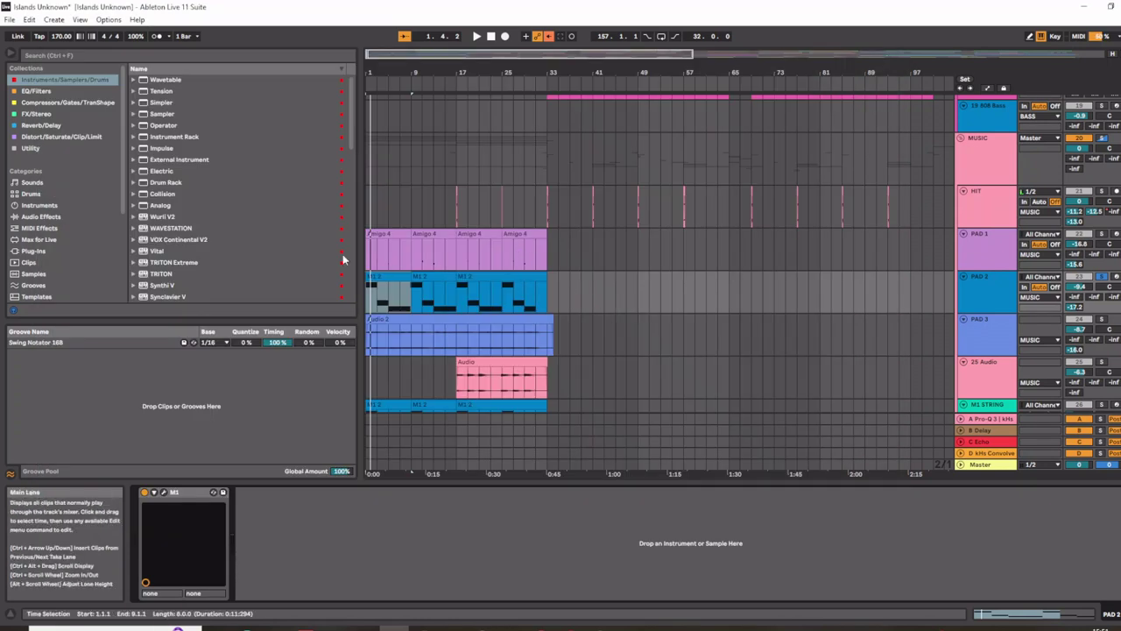
# - Play PAD 2's first clip while viewing the Master track's SPAN spectrum, move the solo to PAD 1, and close the analyzer
pyautogui.click(371, 278)
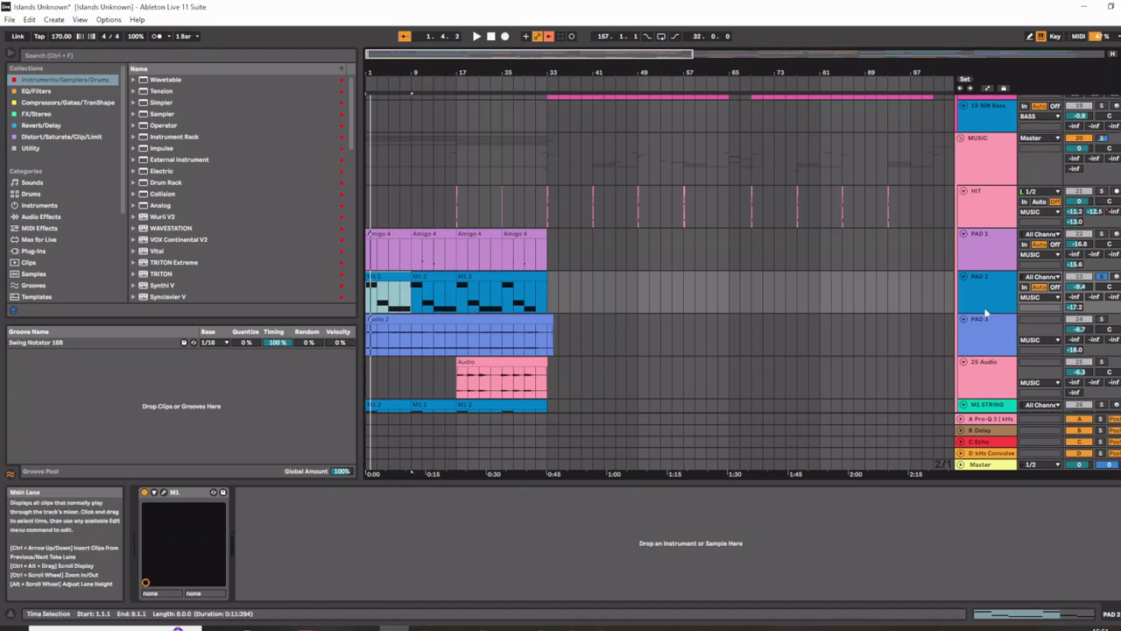
pyautogui.click(983, 463)
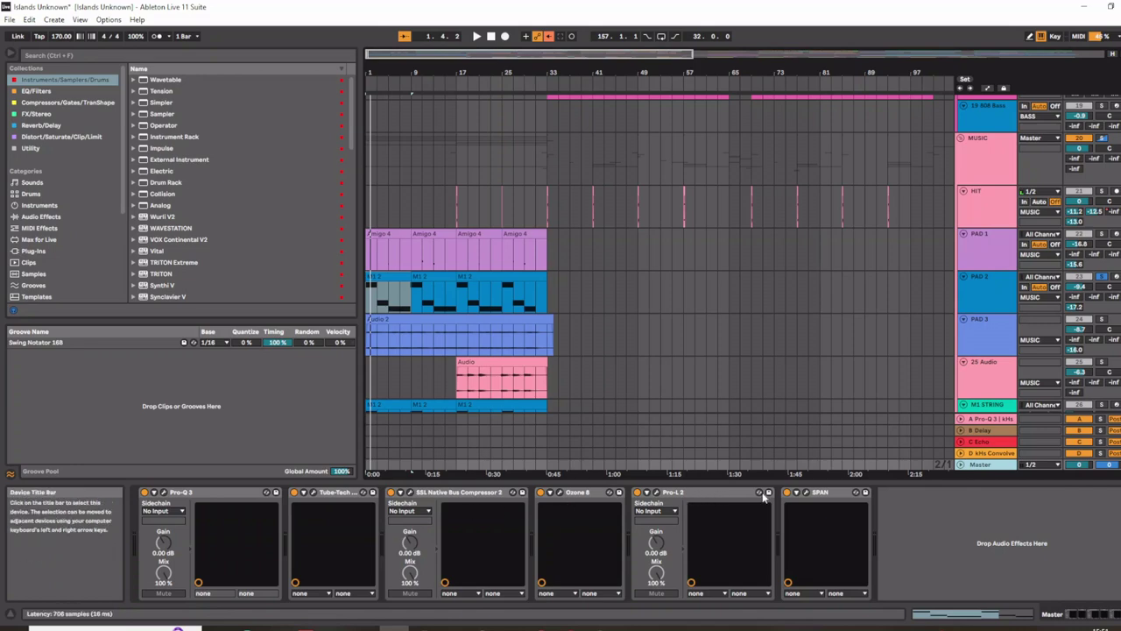
pyautogui.click(806, 492)
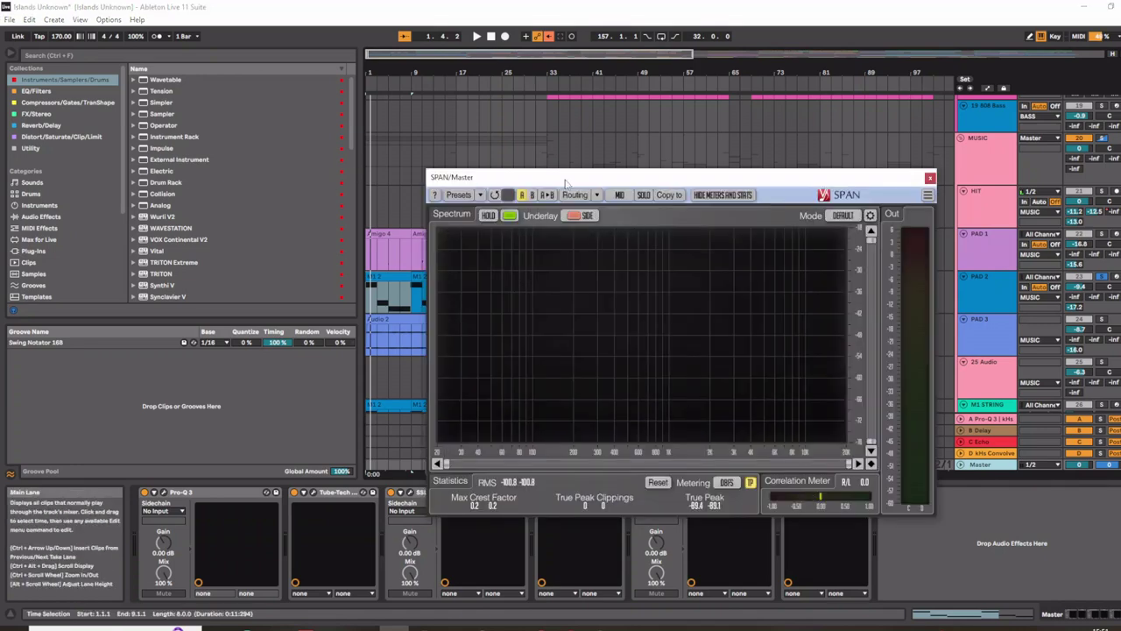
pyautogui.press('space')
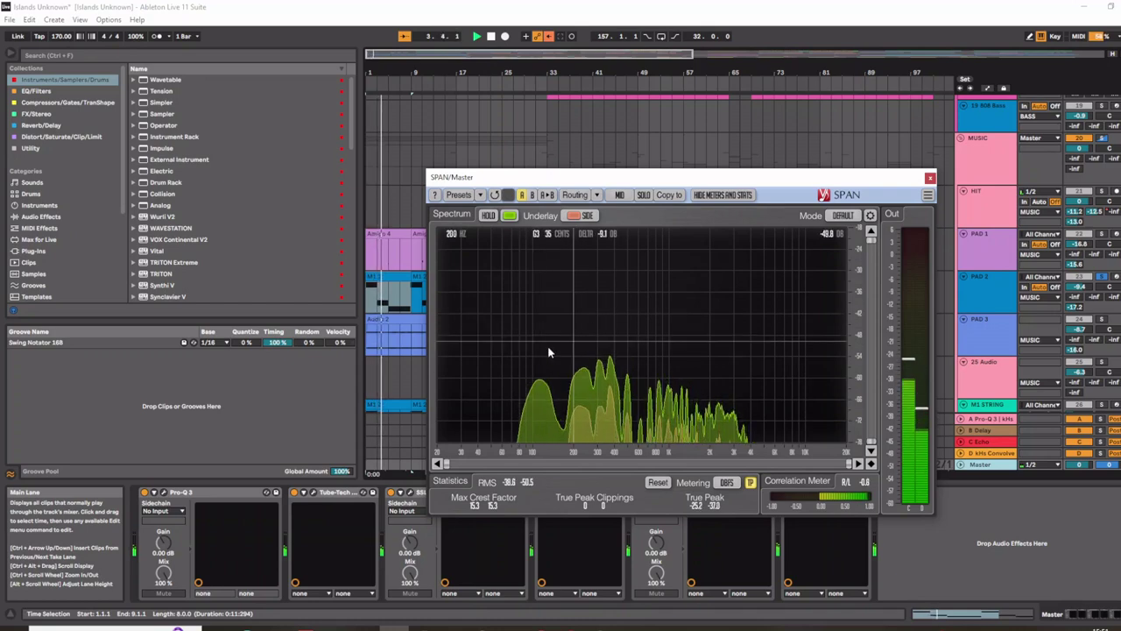
pyautogui.click(1102, 235)
pyautogui.press('space')
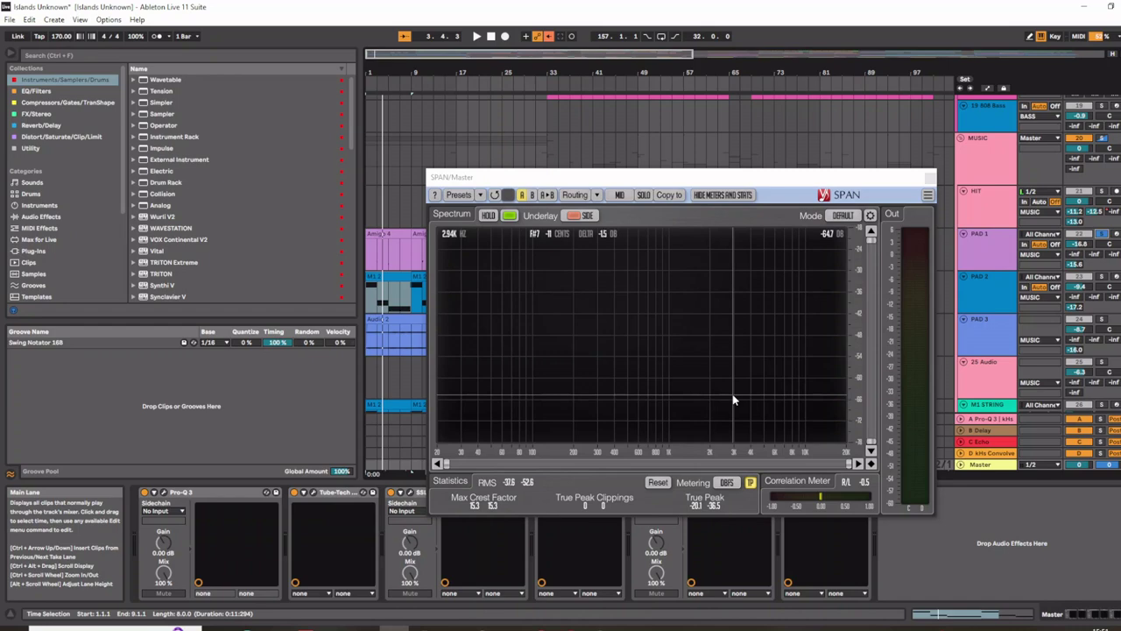
pyautogui.click(930, 178)
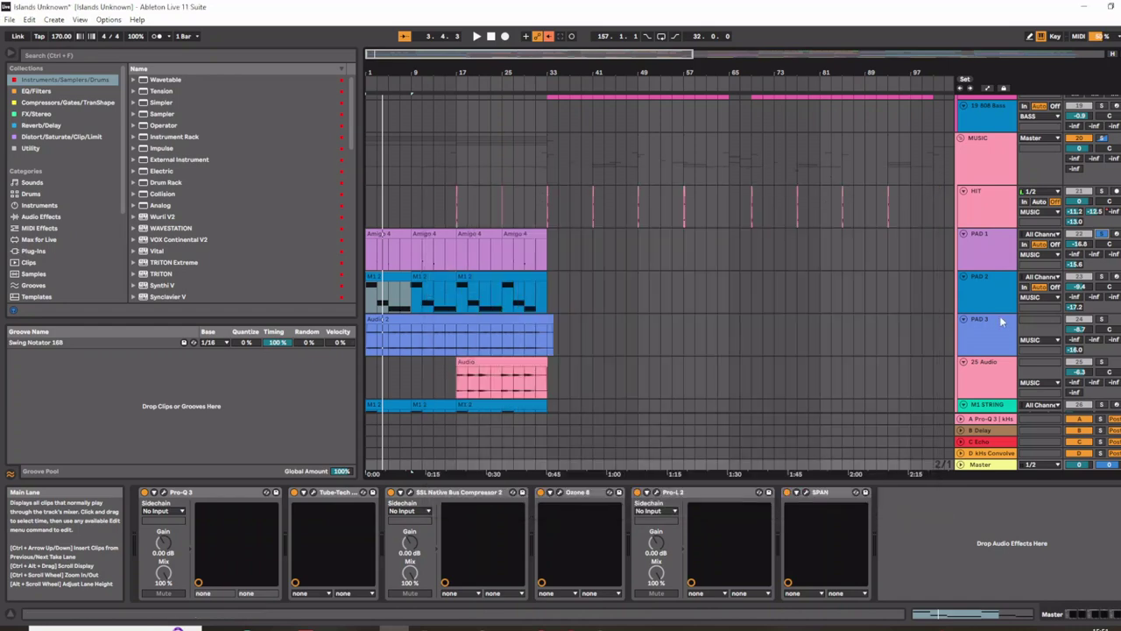
# - Solo PAD 3 and play it from bar 1 while viewing its spectrum in the Master track's SPAN analyzer
pyautogui.press('space')
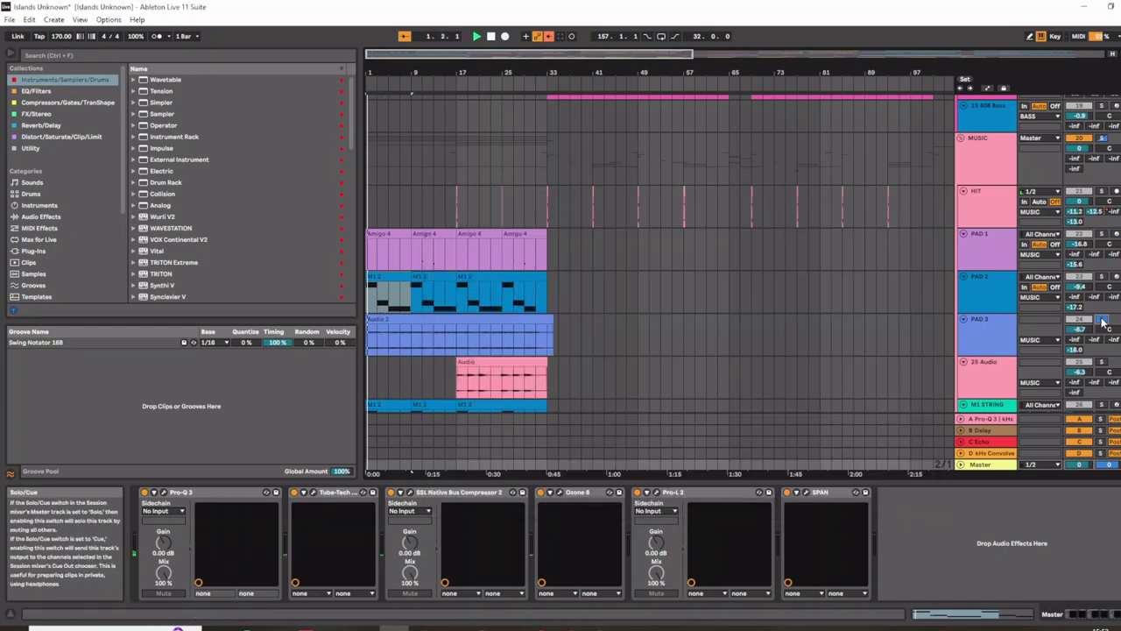
pyautogui.click(985, 338)
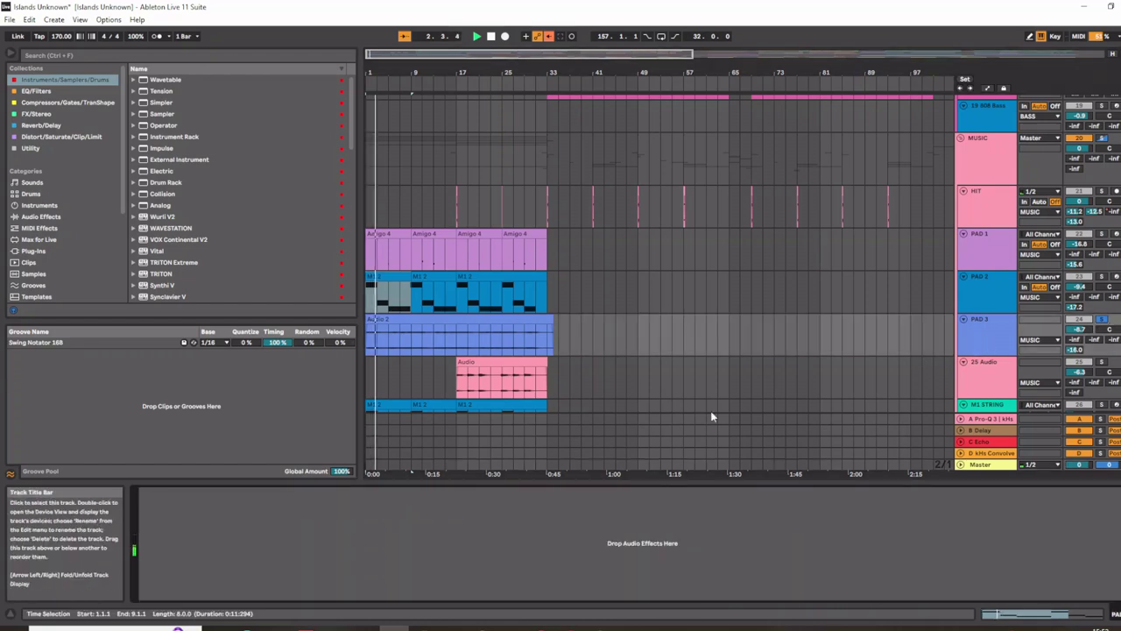
pyautogui.click(982, 466)
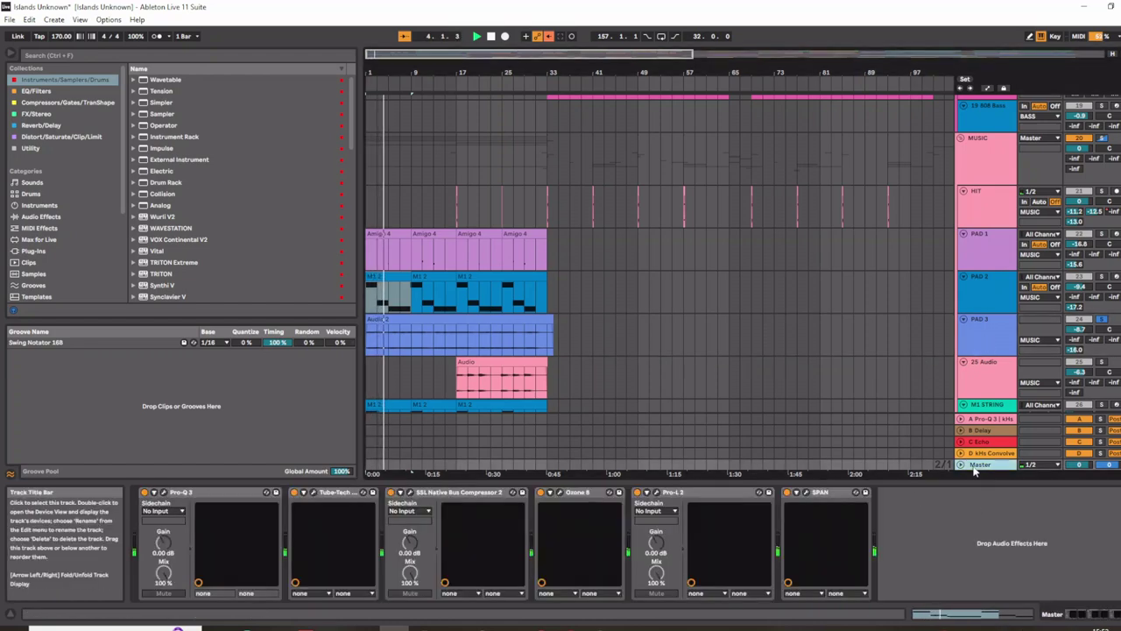
pyautogui.click(804, 493)
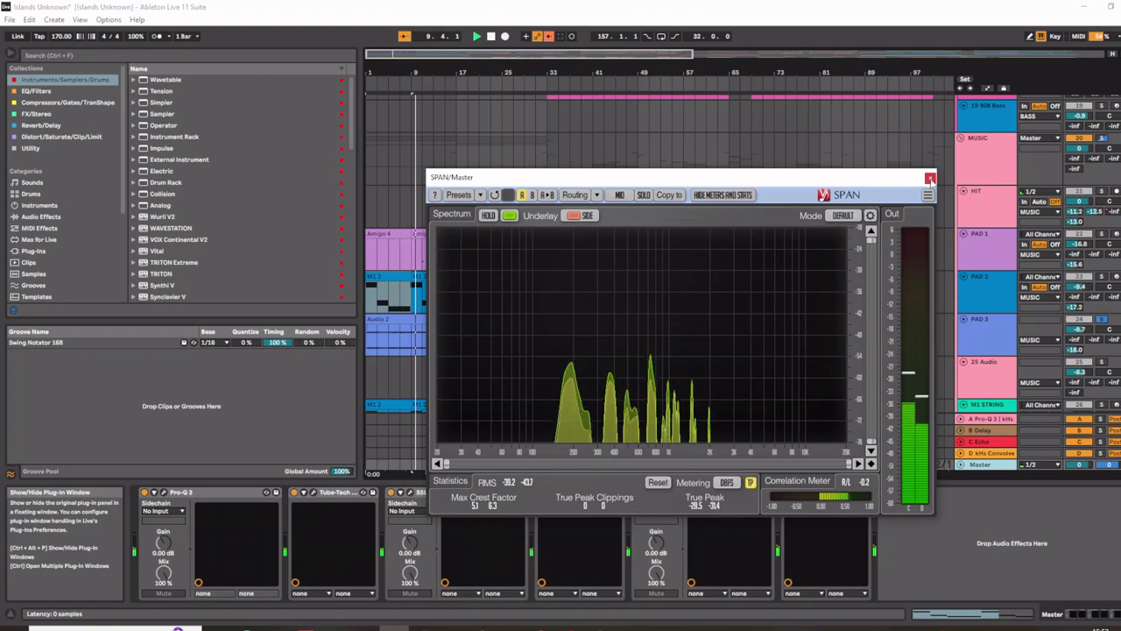
# - Audition PAD 1, PAD 2 and PAD 3 soloed together, and stop playback
pyautogui.click(1005, 336)
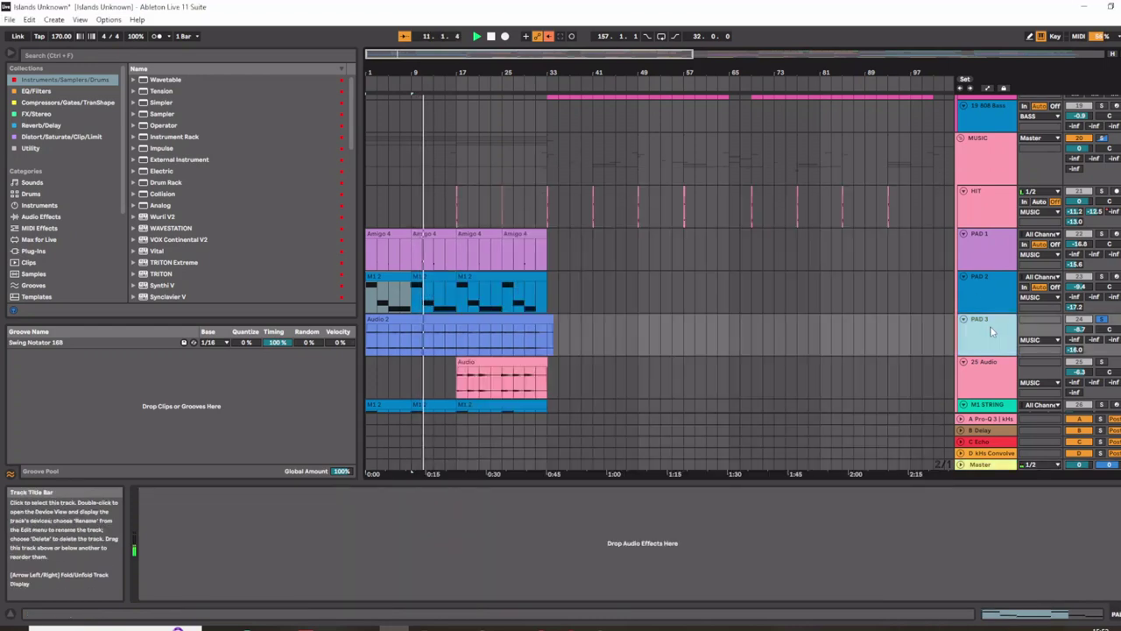
pyautogui.click(994, 293)
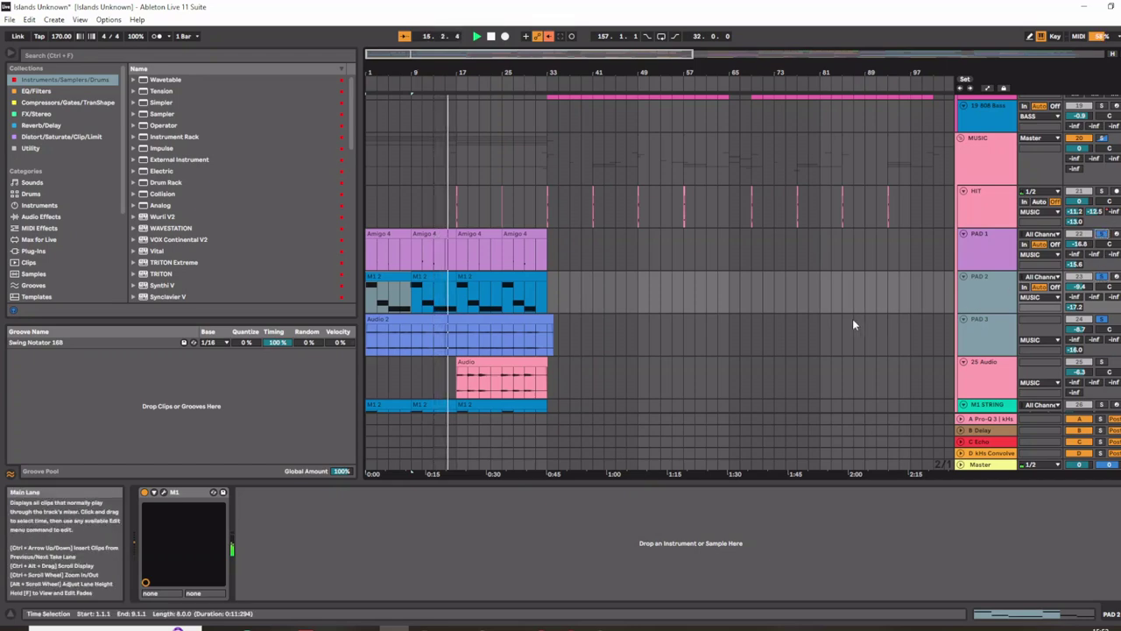
pyautogui.scroll(-1, 841, 318)
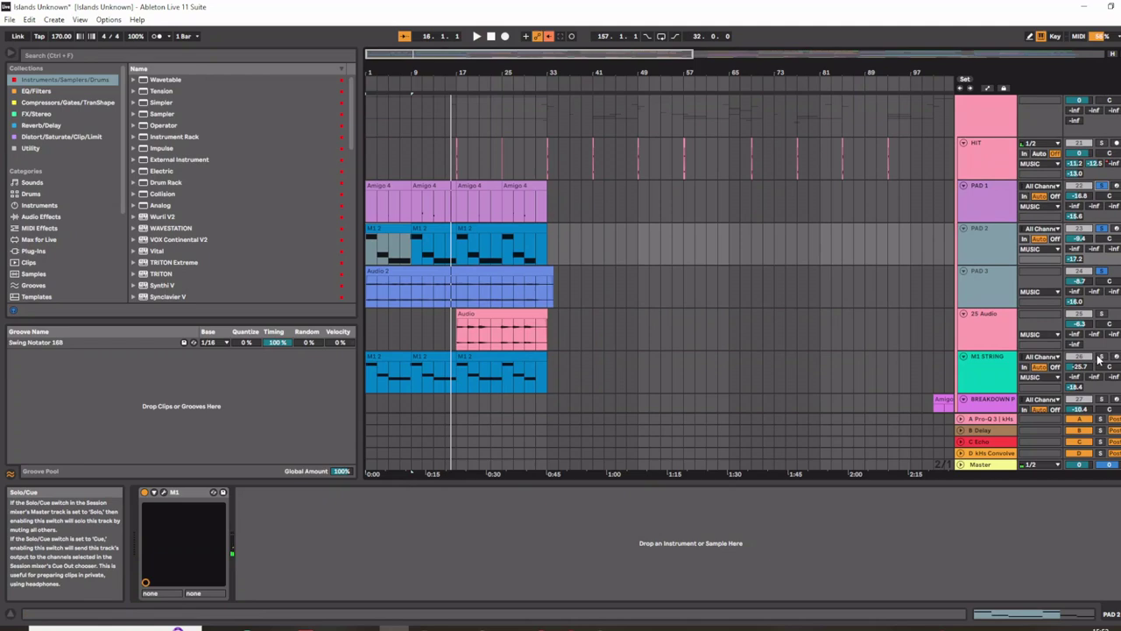
# - Select the M1 STRING track, open its M1 synth window to inspect it, and close the window
pyautogui.click(1007, 369)
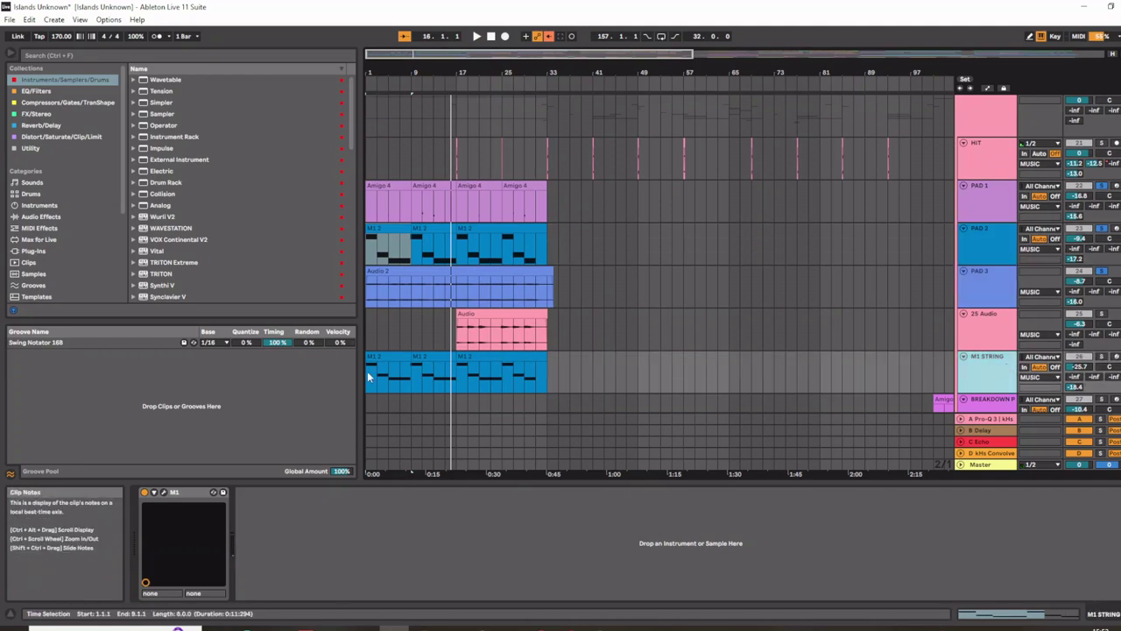
pyautogui.press('space')
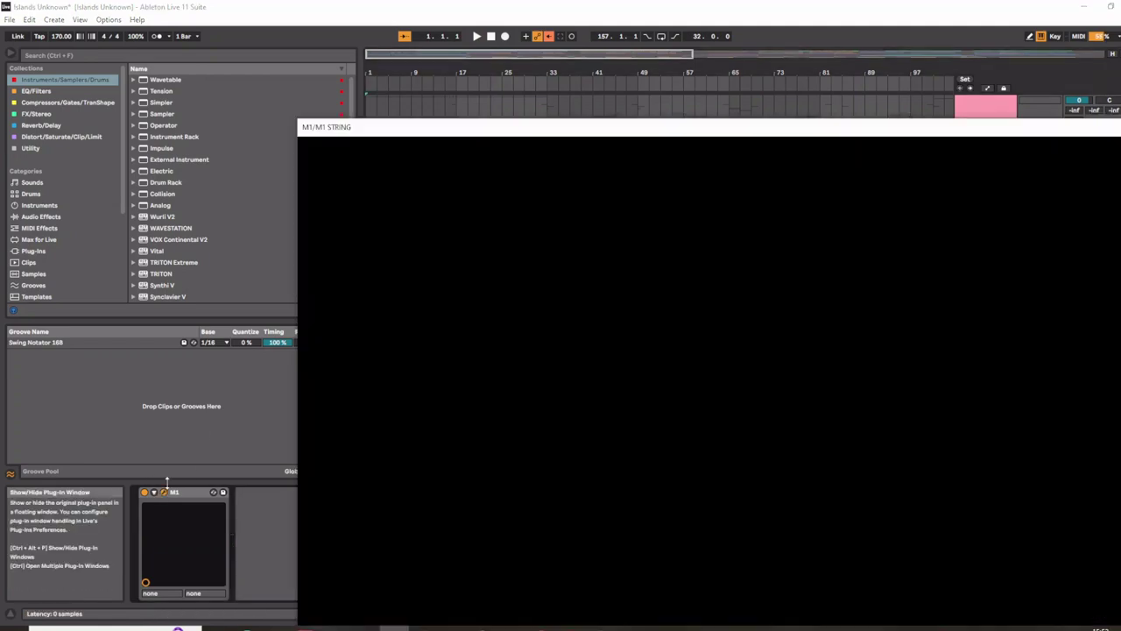
pyautogui.click(163, 492)
pyautogui.click(1120, 127)
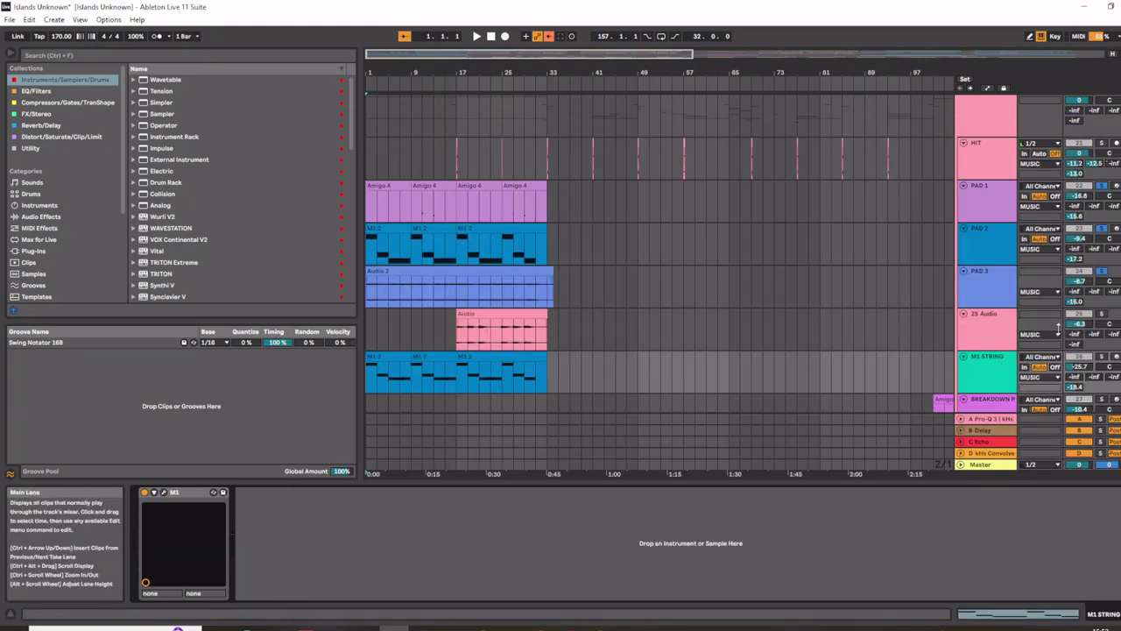
# - Solo M1 STRING together with the three pads and play them from its first clip at bar 1
pyautogui.click(380, 354)
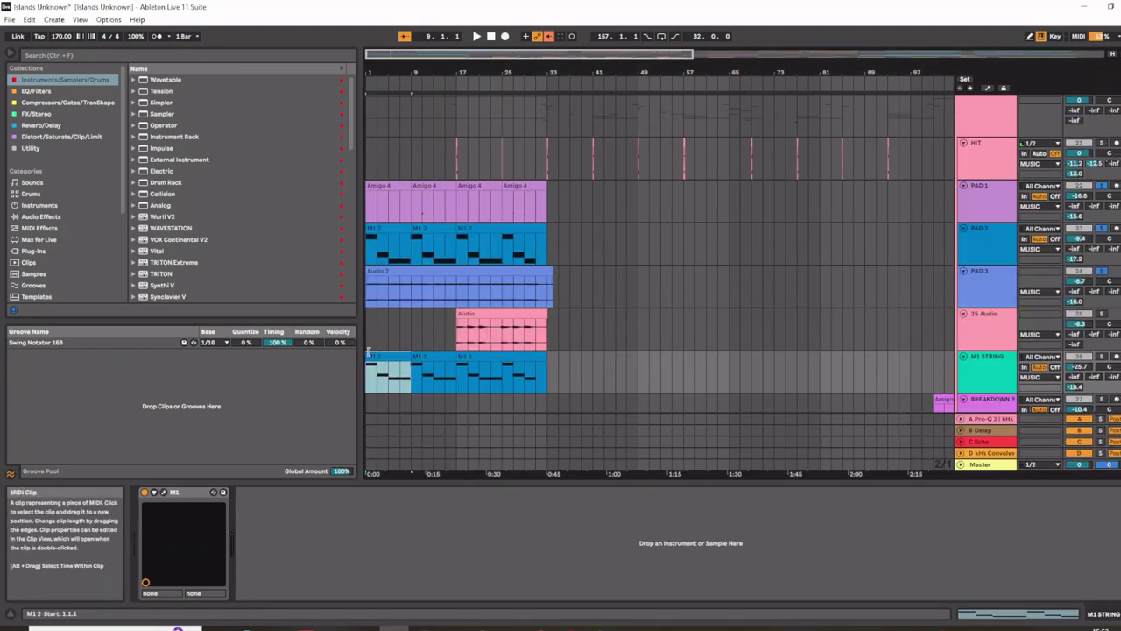
pyautogui.click(995, 369)
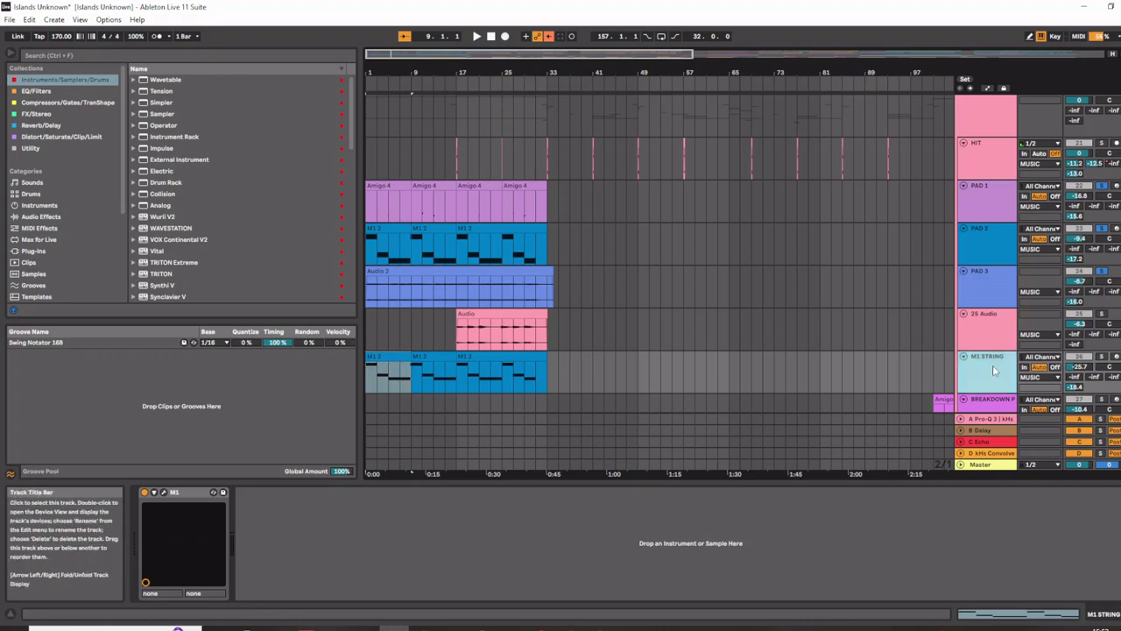
pyautogui.click(1103, 357)
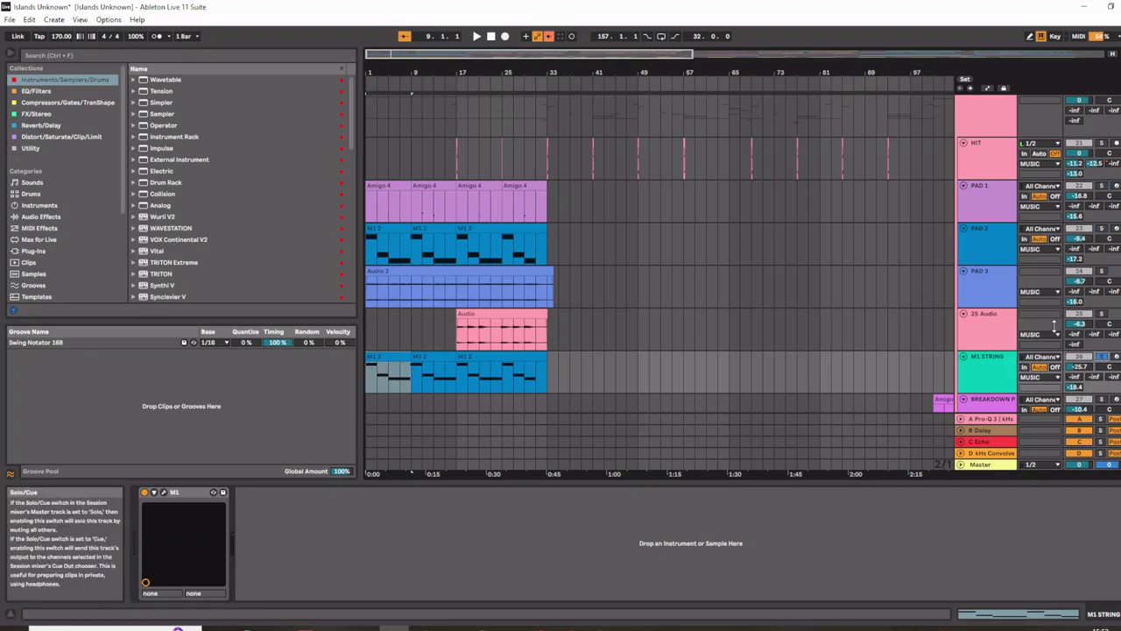
pyautogui.keyDown('ctrl'); pyautogui.click(981, 300); pyautogui.keyUp('ctrl')
pyautogui.click(1102, 272)
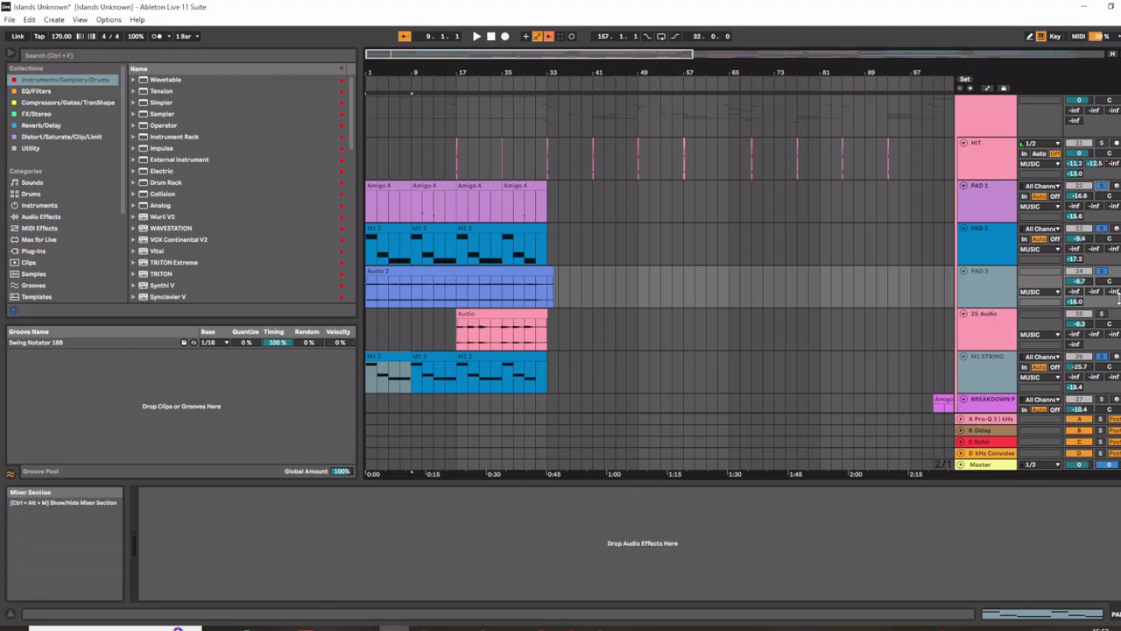
pyautogui.press('space')
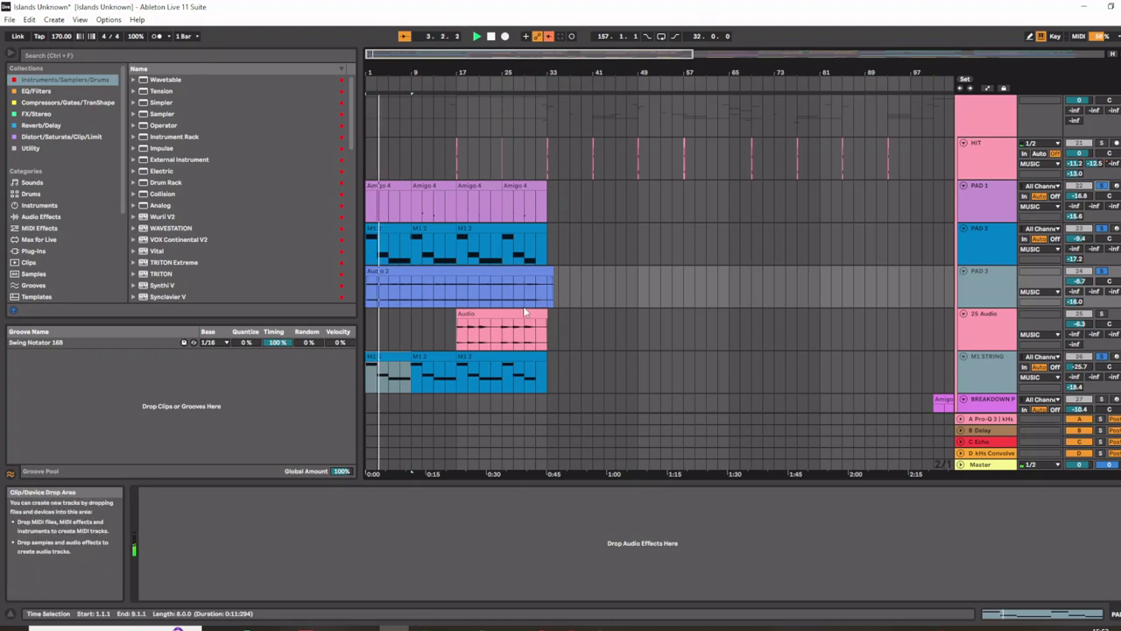
# - Add the 25 Audio track to the soloed layers and play them from the start of its clip at bar 17
pyautogui.scroll(-2, 517, 306)
pyautogui.scroll(2, 508, 306)
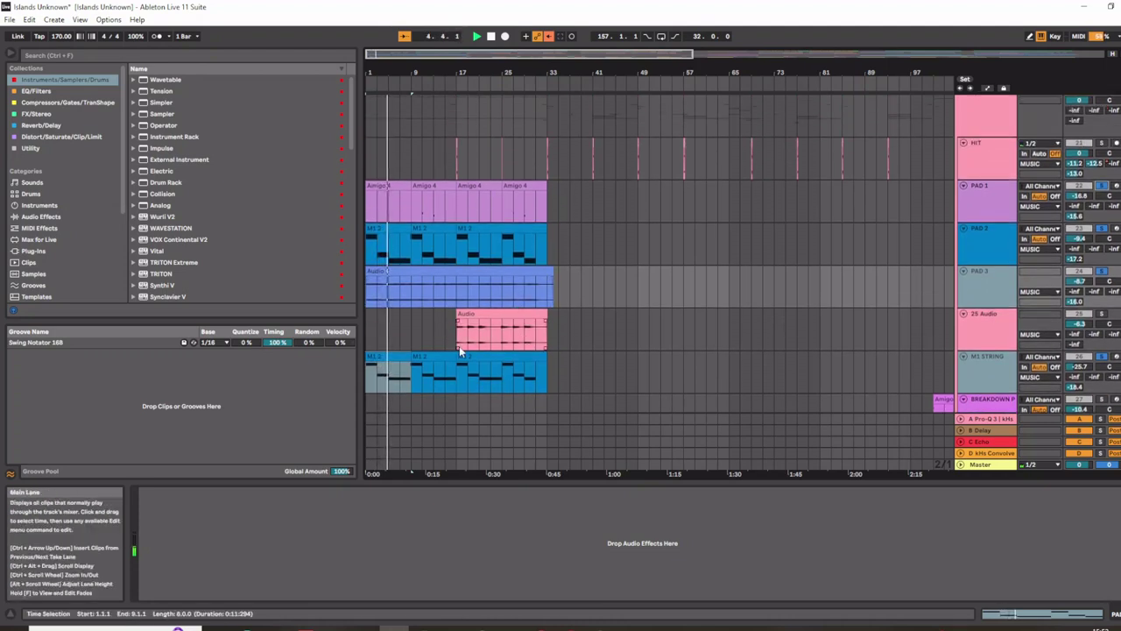
pyautogui.click(1004, 324)
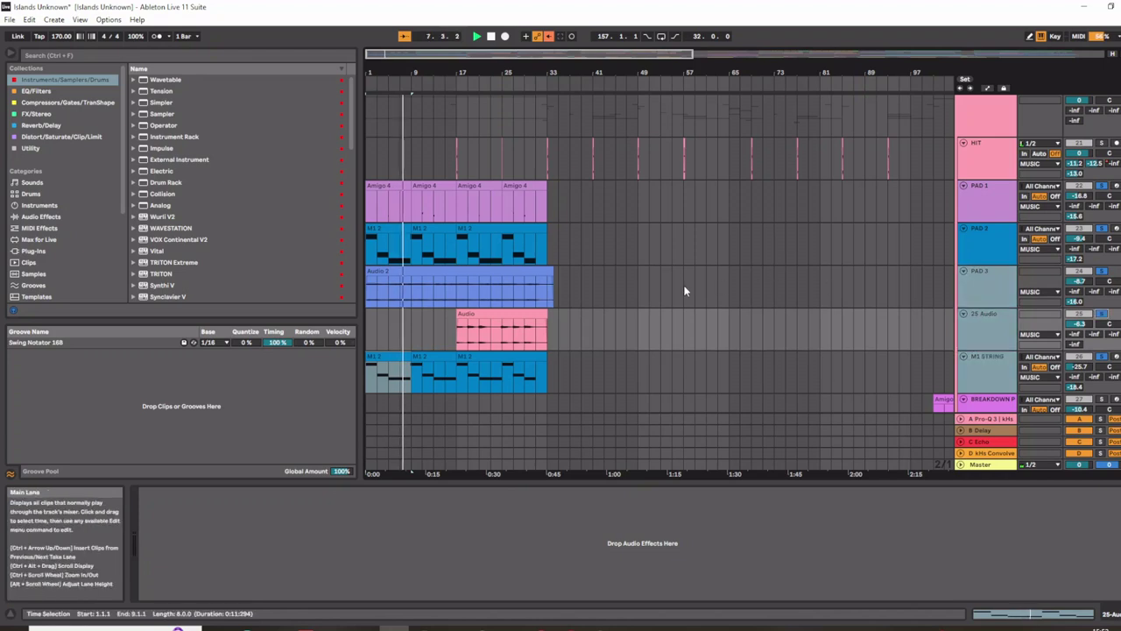
pyautogui.click(490, 316)
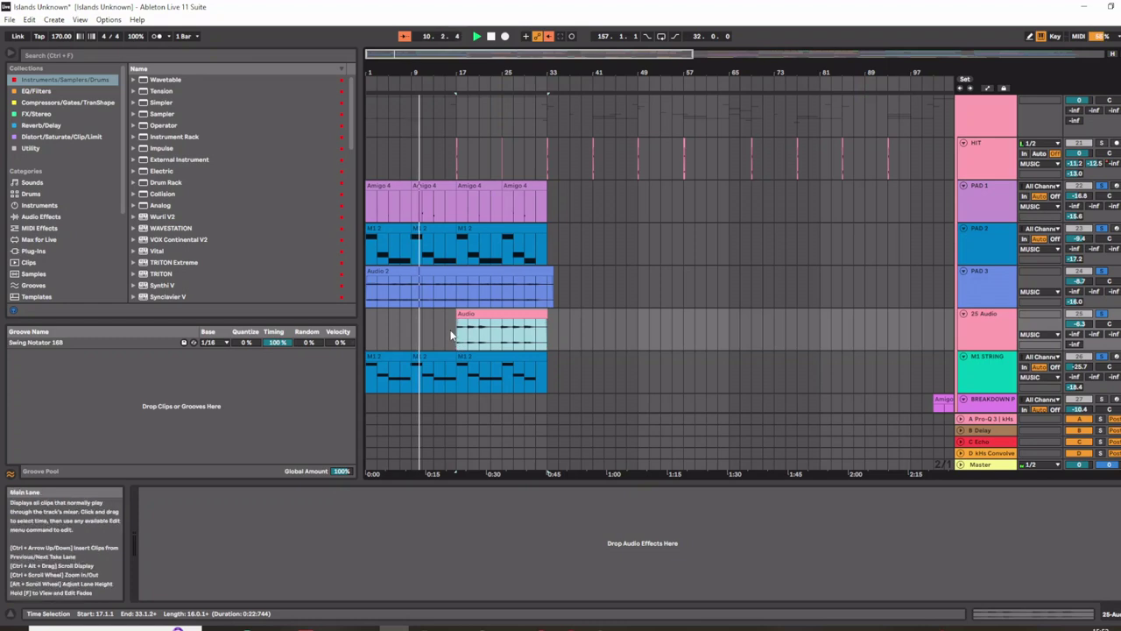
pyautogui.click(458, 338)
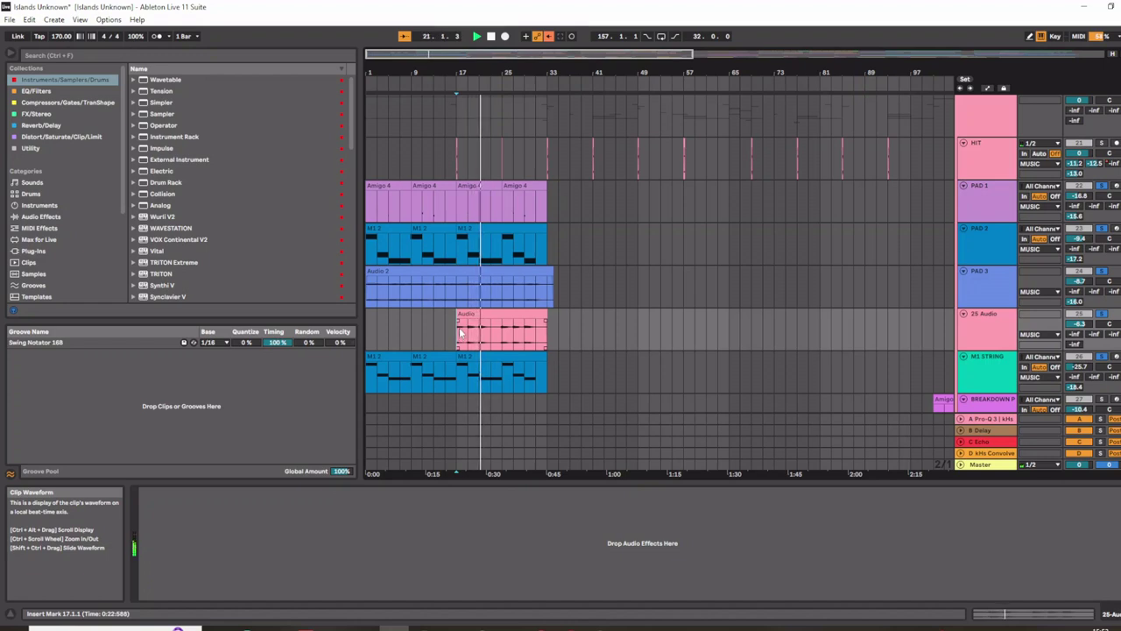
# - Stop playback and place the insert mark at bar 16, where the first reverse crash clip starts
pyautogui.scroll(-1, 463, 329)
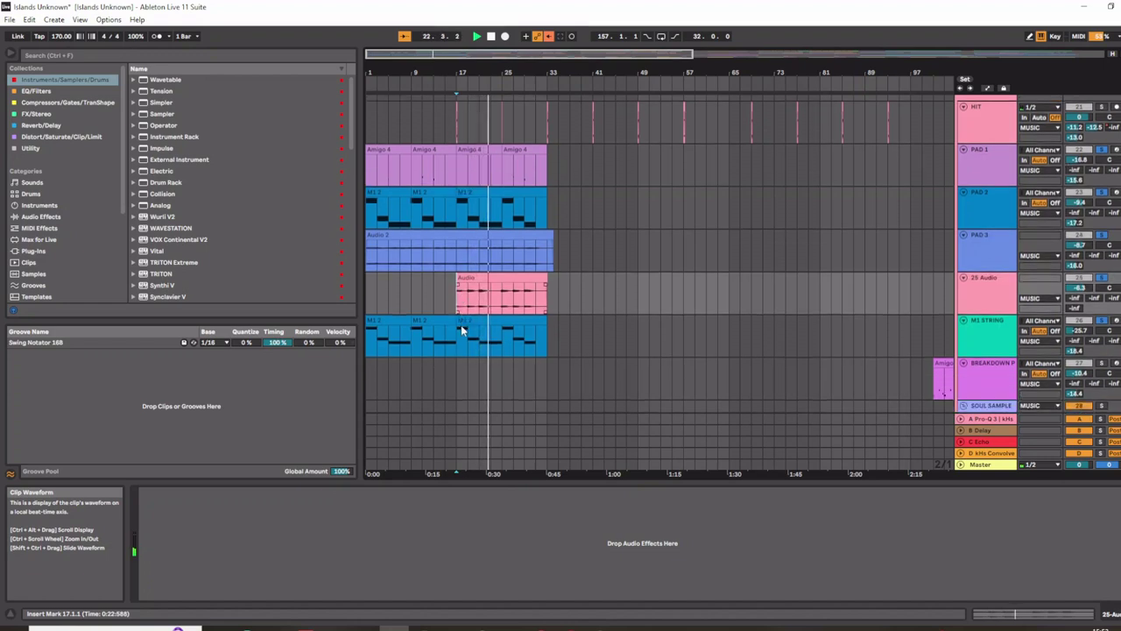
pyautogui.scroll(-15, 462, 330)
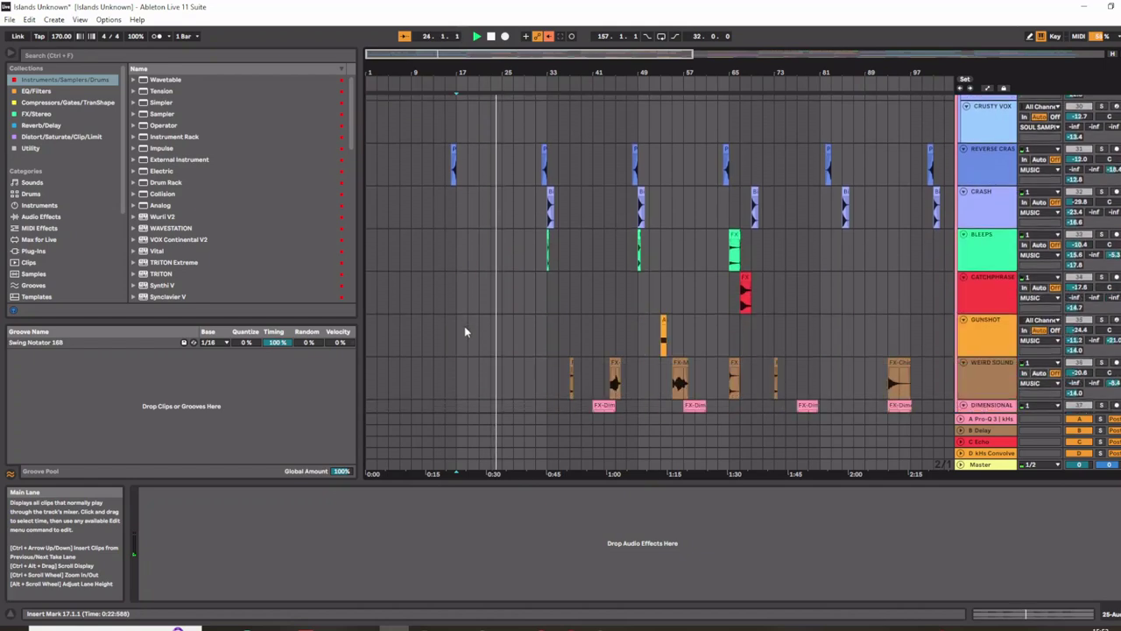
pyautogui.scroll(-4, 466, 331)
pyautogui.scroll(5, 465, 330)
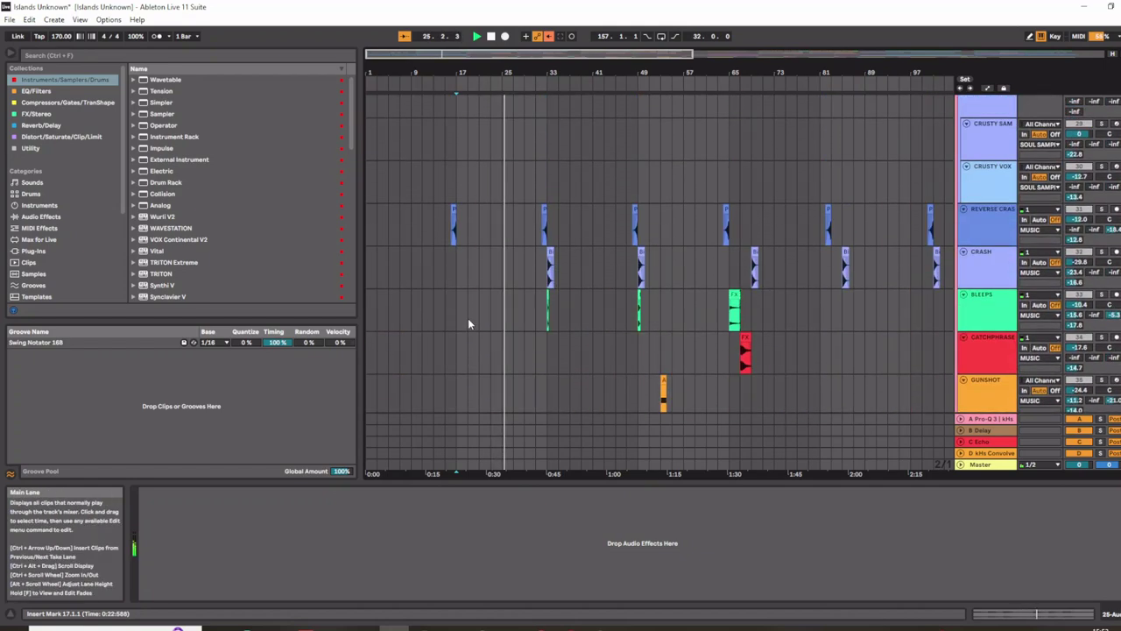
pyautogui.scroll(12, 468, 318)
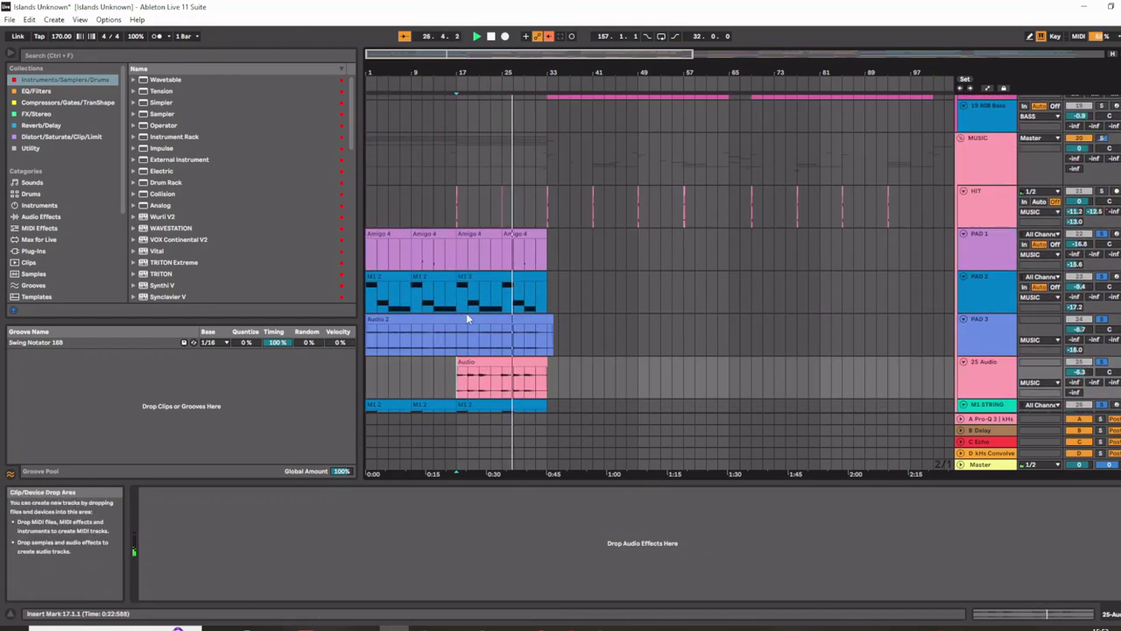
pyautogui.scroll(-8, 480, 337)
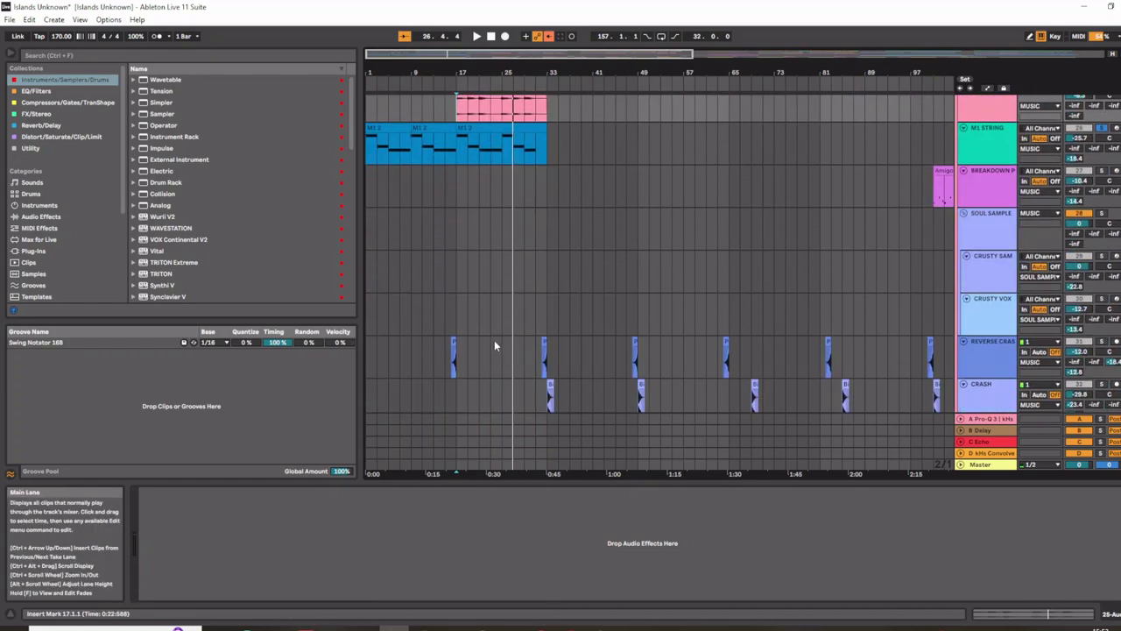
pyautogui.scroll(-3, 494, 346)
pyautogui.click(449, 260)
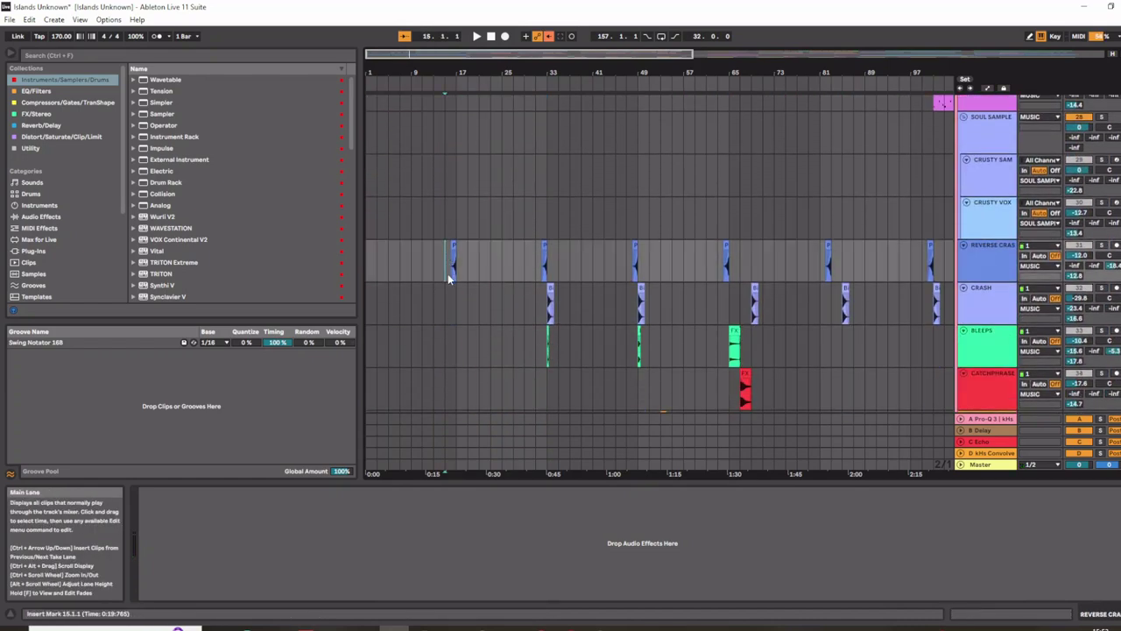
pyautogui.keyDown('ctrl'); pyautogui.scroll(5, 443, 275); pyautogui.keyUp('ctrl')
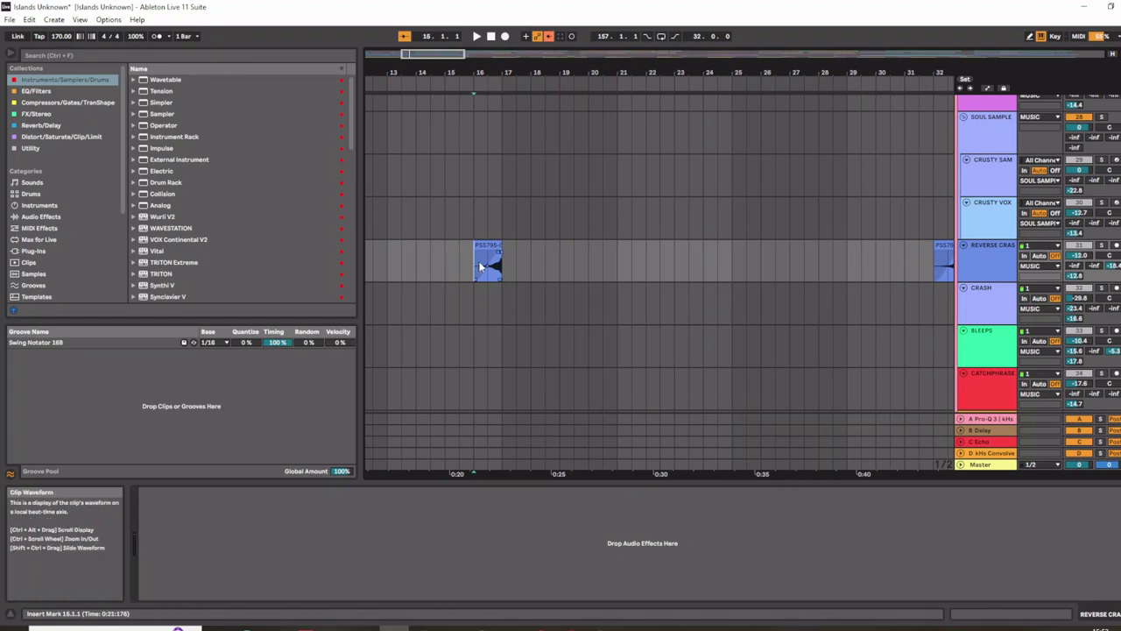
# - Audition the first REVERSE CRASH clip from bar 16, soloing the track and removing the solo before stopping playback
pyautogui.press('space')
pyautogui.click(1101, 247)
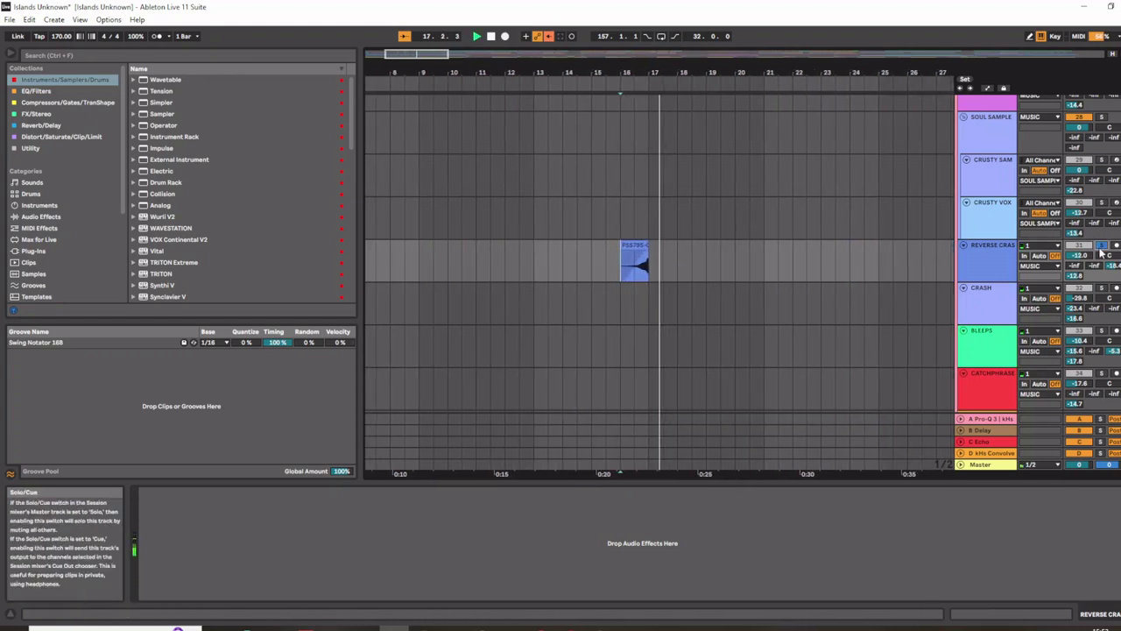
pyautogui.click(1101, 249)
pyautogui.press('space')
pyautogui.press('space')
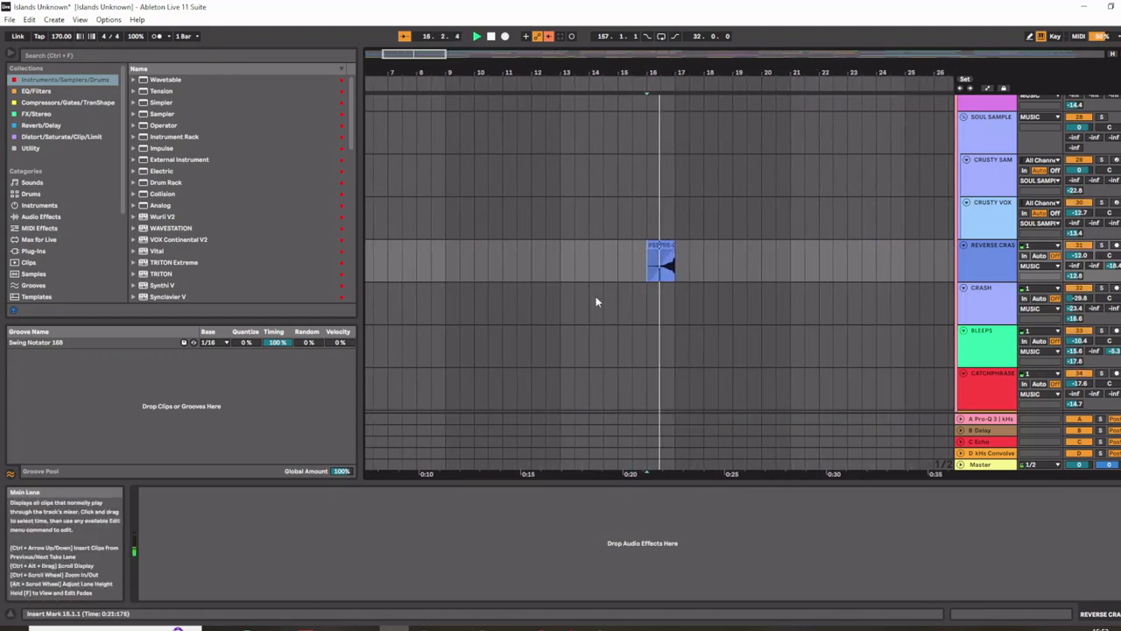
pyautogui.scroll(-5, 563, 298)
pyautogui.press('space')
# - Open the first Dubber clip, at bar 1 of the DUBBER track, to view its notes
pyautogui.click(527, 313)
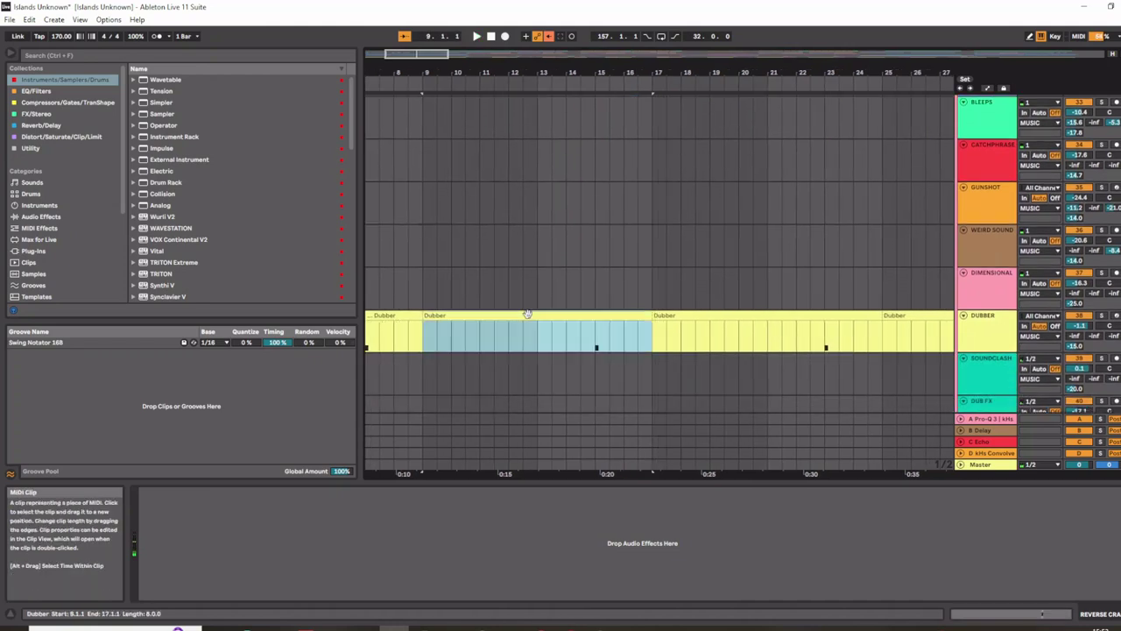
pyautogui.scroll(-5, 528, 313)
pyautogui.click(379, 327)
pyautogui.doubleClick(378, 315)
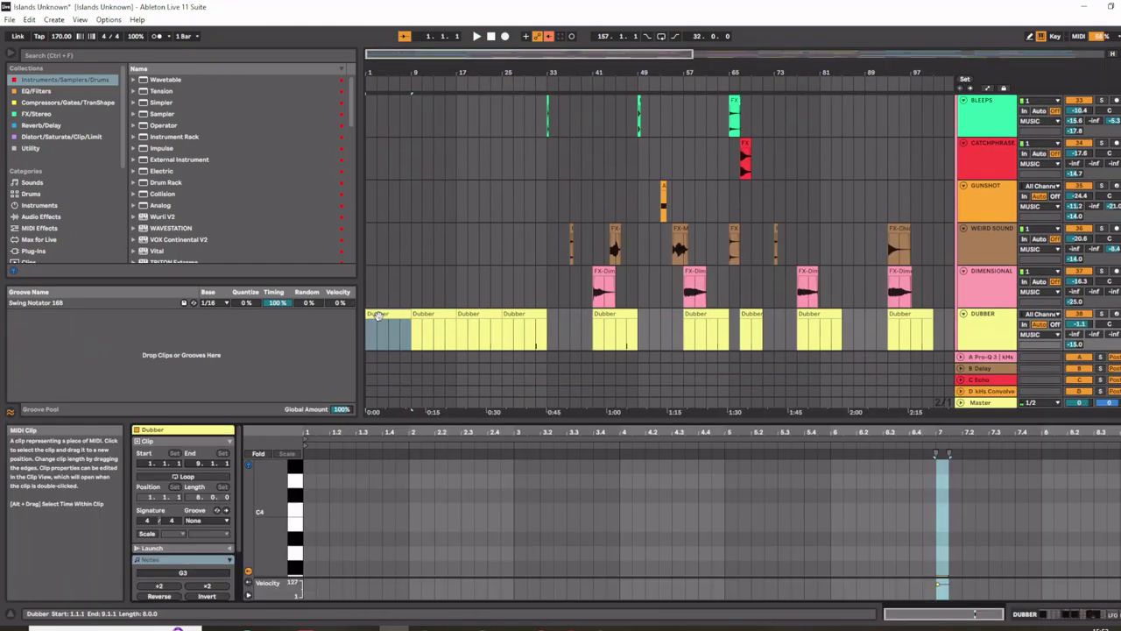
# - Show the DUBBER track's device chain, open the Dubber synth window and arm the track for recording
pyautogui.doubleClick(986, 331)
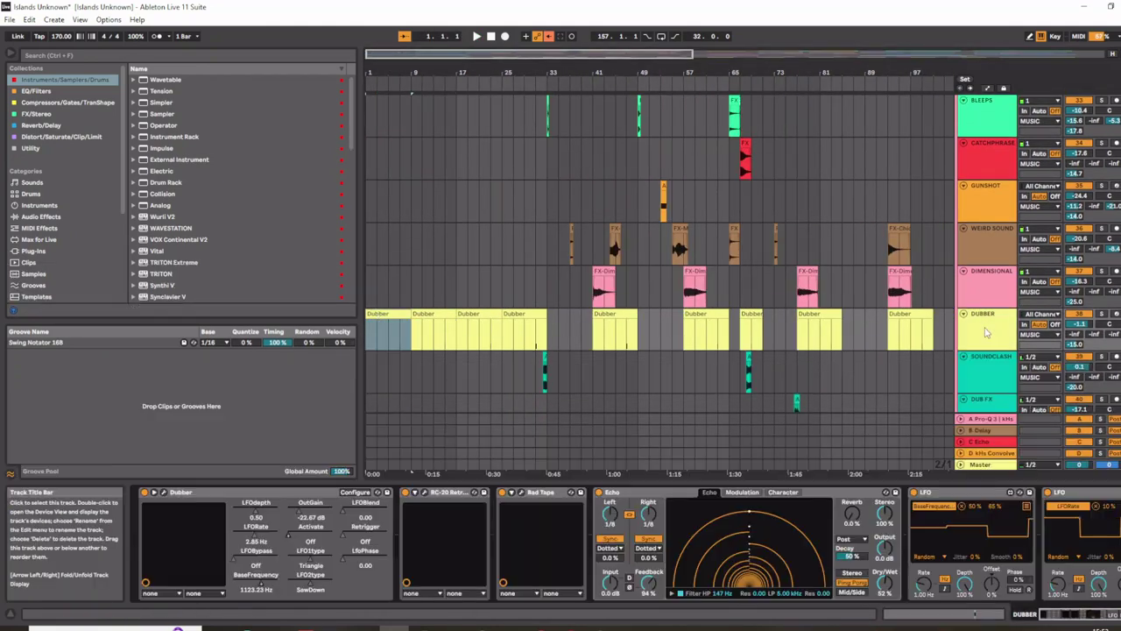
pyautogui.click(163, 493)
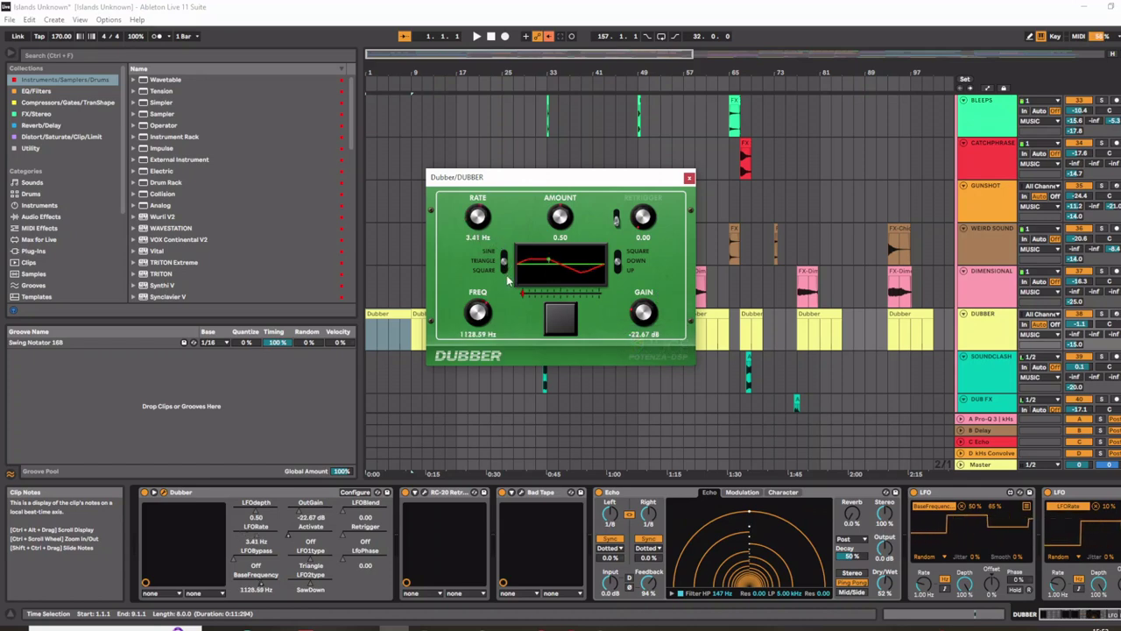
pyautogui.click(1114, 315)
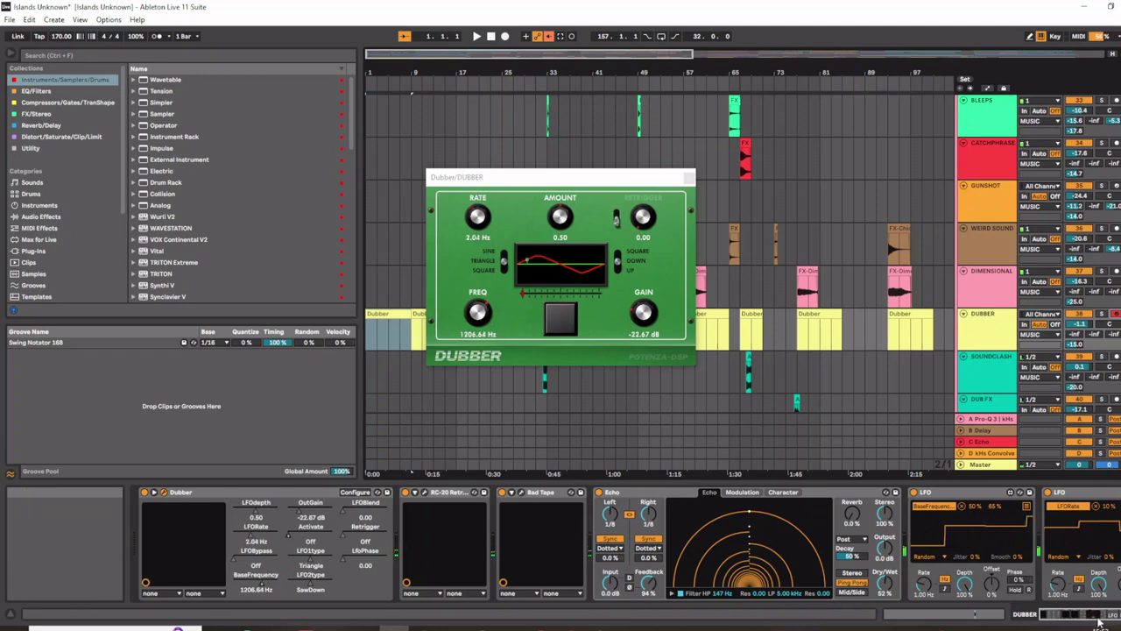
# - Examine the two LFO devices mapped to the Dubber's base frequency and LFO rate, and close the Dubber window
pyautogui.moveTo(1075, 614); pyautogui.dragTo(1087, 614)
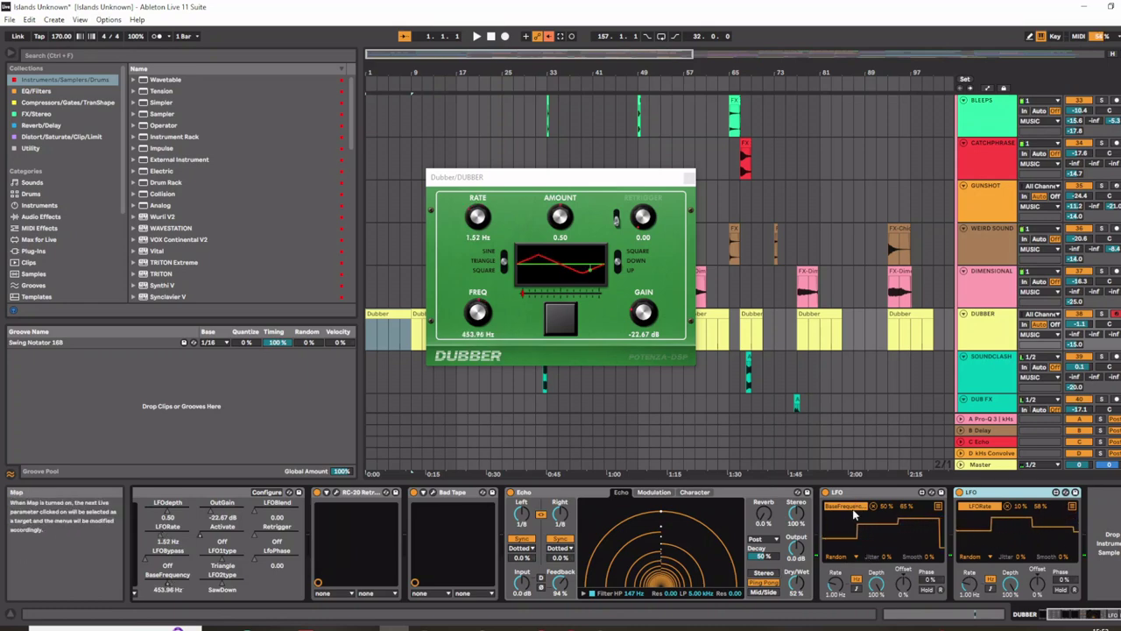
pyautogui.moveTo(1073, 615); pyautogui.dragTo(1049, 615)
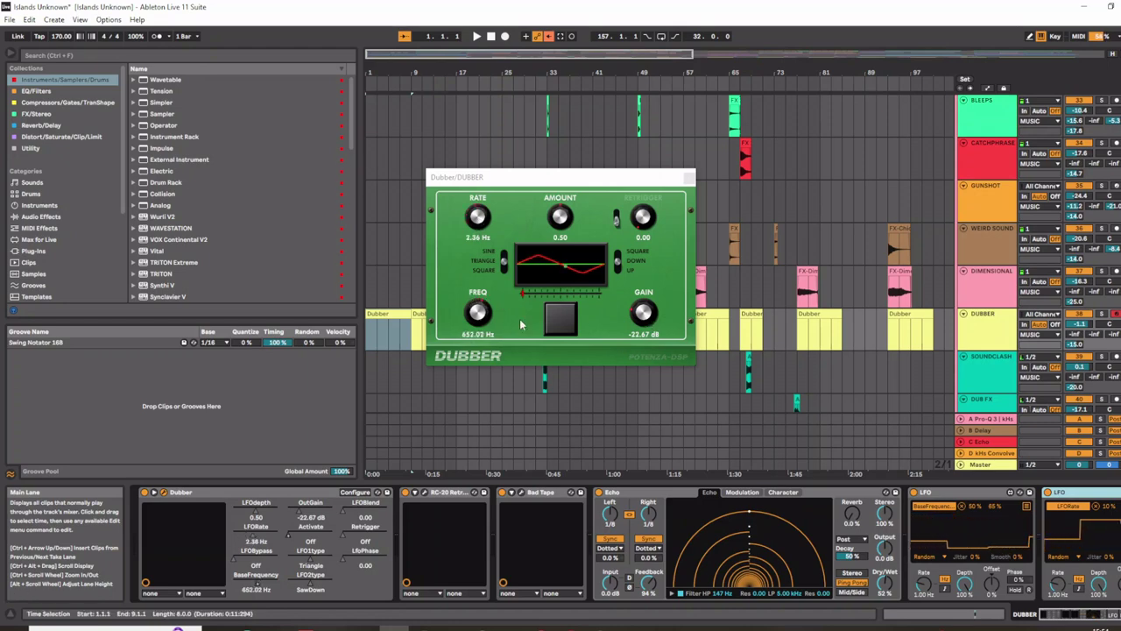
pyautogui.click(689, 178)
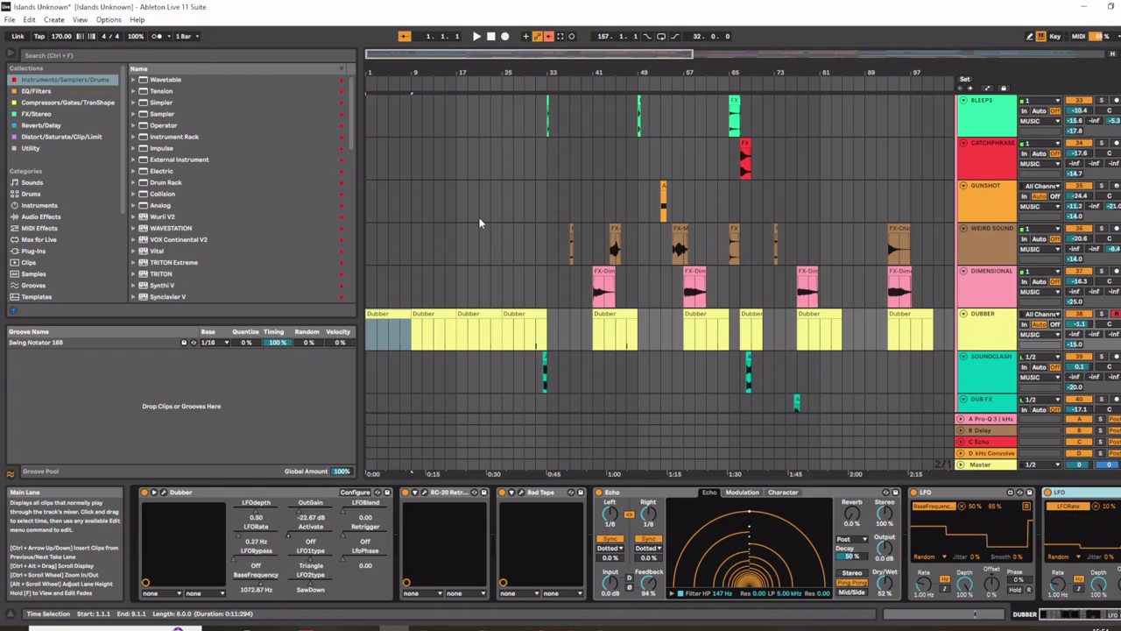
# - Open the DUBBER track's Bad Tape and RC-20 Retro Color windows, arrange them side by side for inspection, and close both
pyautogui.scroll(-2, 483, 224)
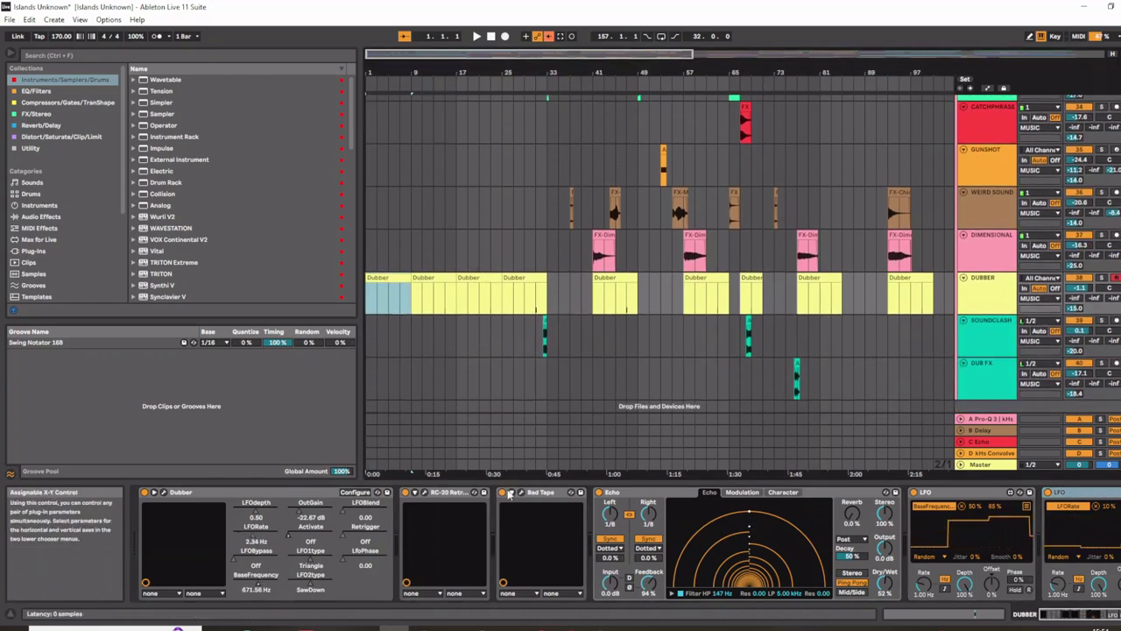
pyautogui.click(521, 494)
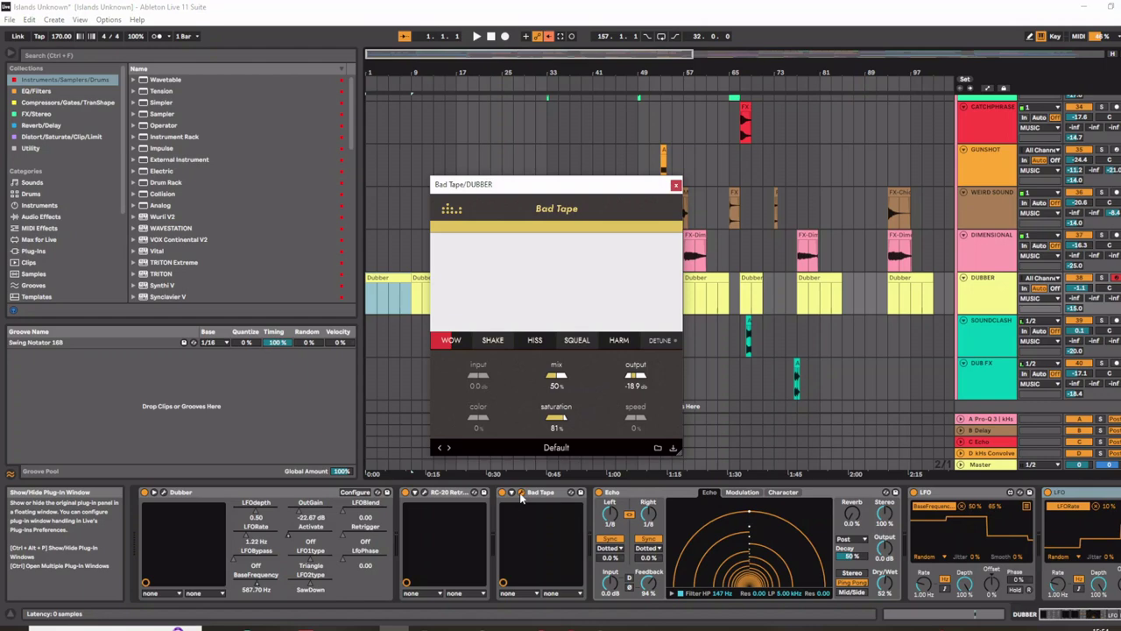
pyautogui.click(424, 492)
pyautogui.moveTo(588, 205); pyautogui.dragTo(125, 128)
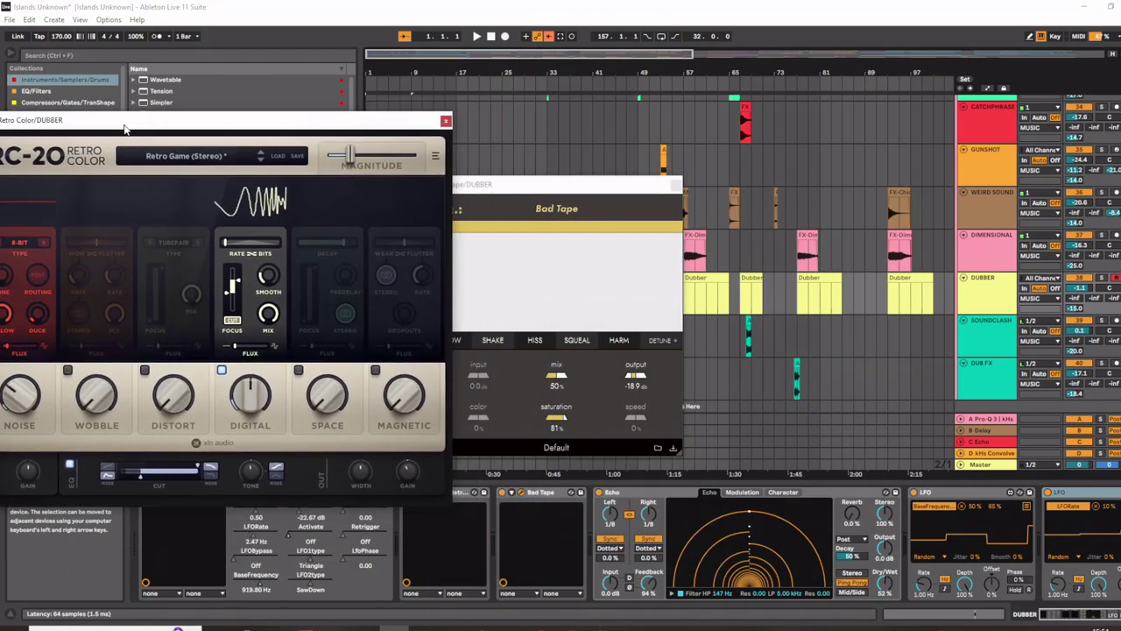
pyautogui.moveTo(499, 198); pyautogui.dragTo(762, 196)
pyautogui.moveTo(341, 124); pyautogui.dragTo(571, 164)
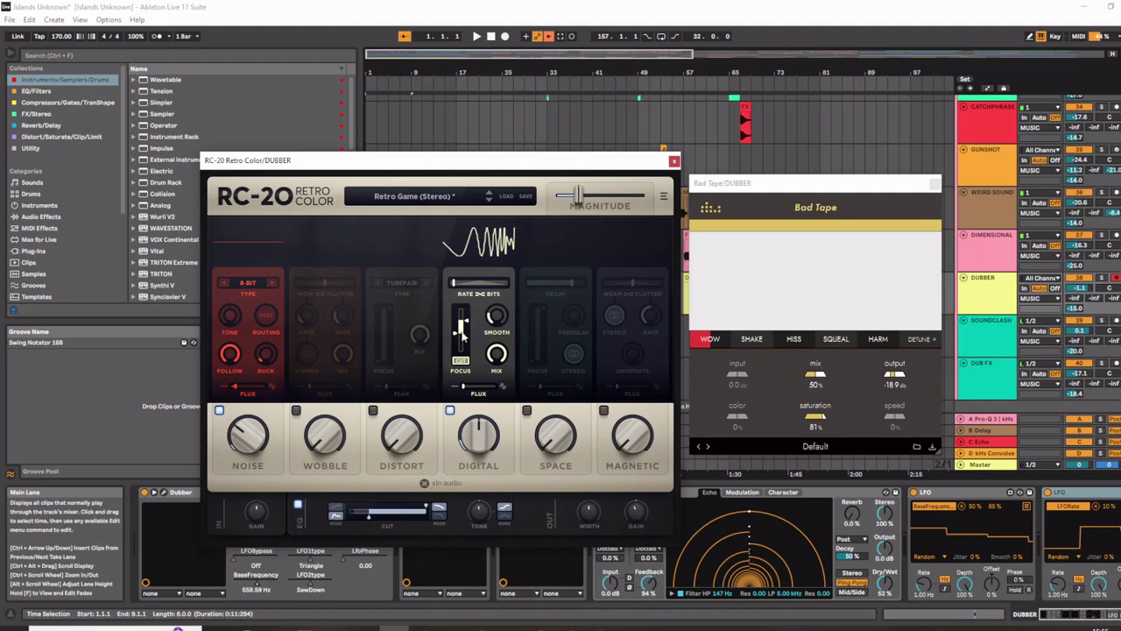
pyautogui.click(672, 163)
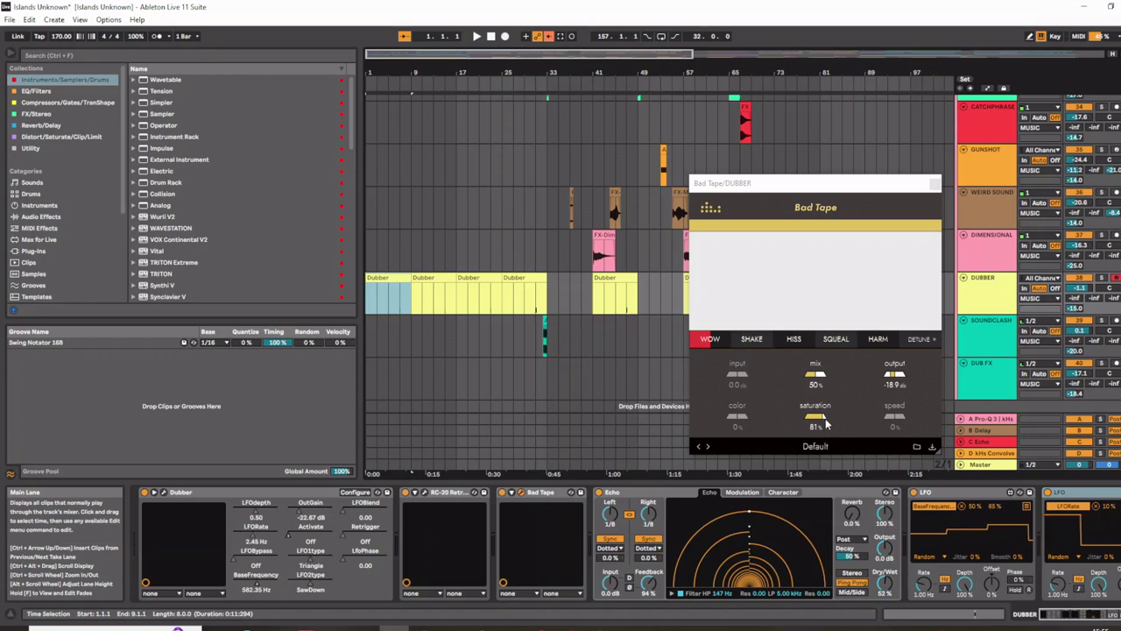
pyautogui.click(935, 185)
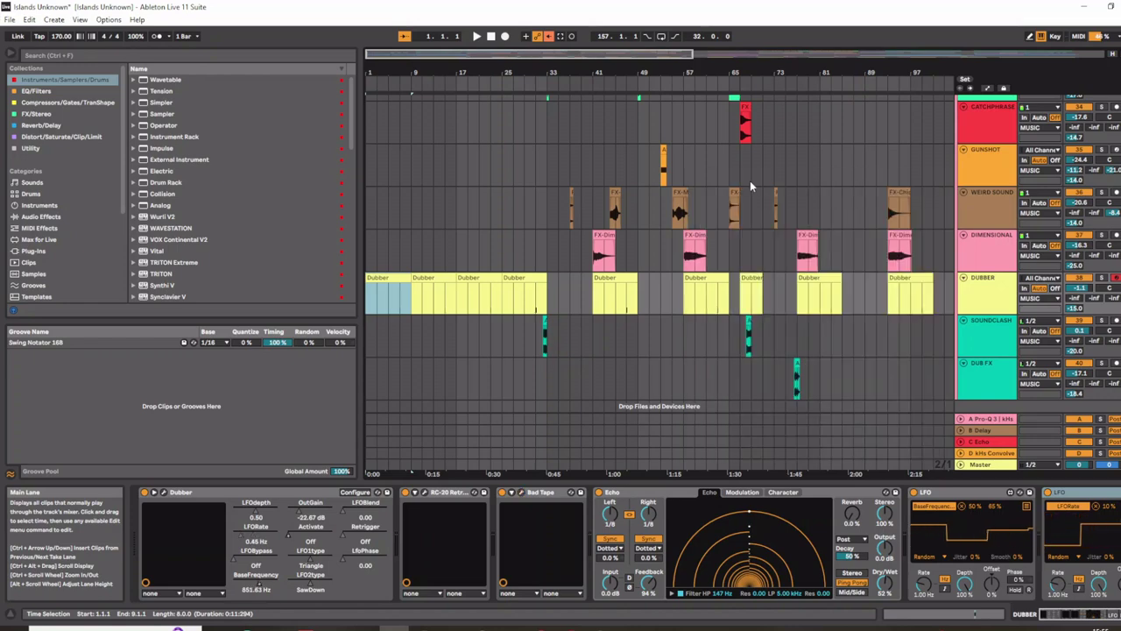
# - Look through the effects tracks and highlight bars 31 to 75 across BLEEPS and CATCHPHRASE
pyautogui.scroll(-1, 683, 411)
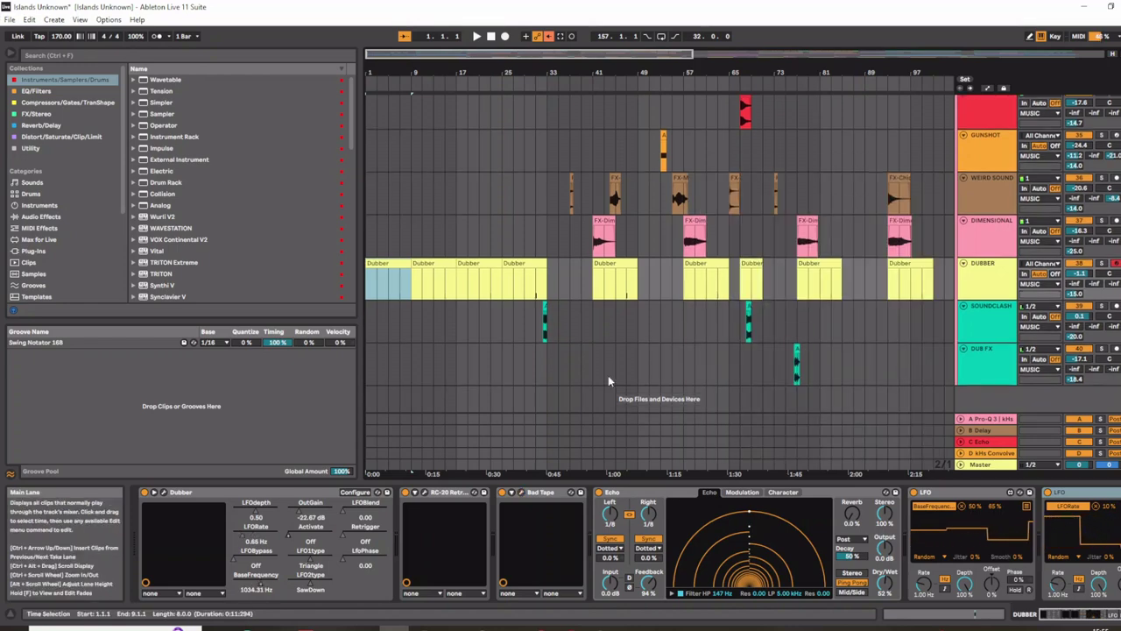
pyautogui.scroll(5, 535, 365)
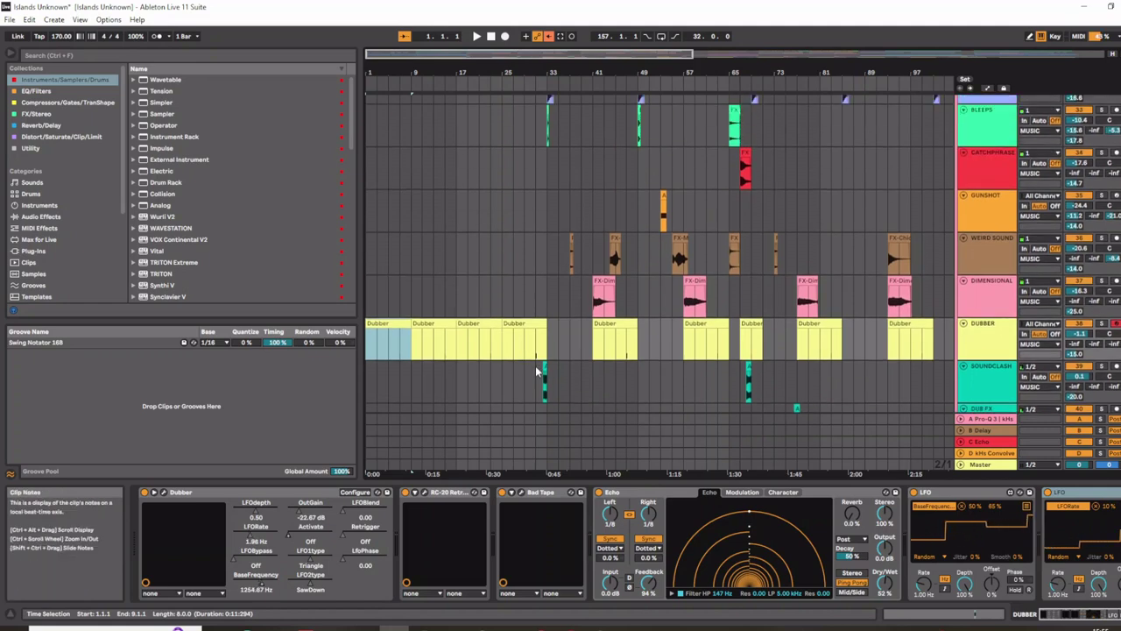
pyautogui.scroll(3, 539, 361)
pyautogui.scroll(-6, 530, 333)
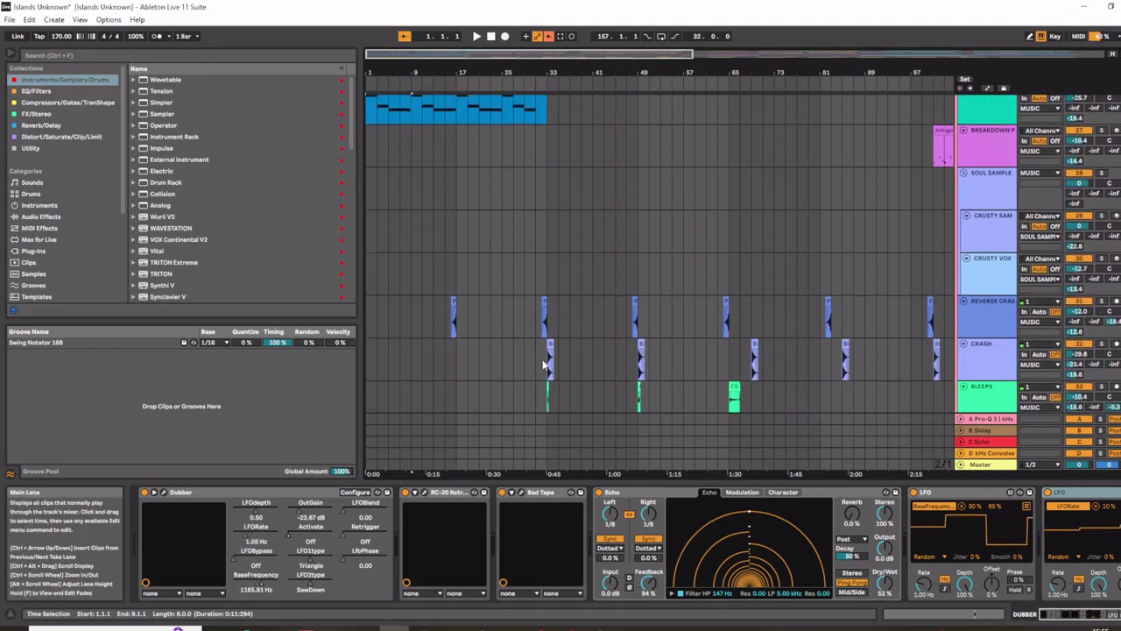
pyautogui.moveTo(524, 291); pyautogui.dragTo(788, 333)
pyautogui.scroll(-4, 776, 338)
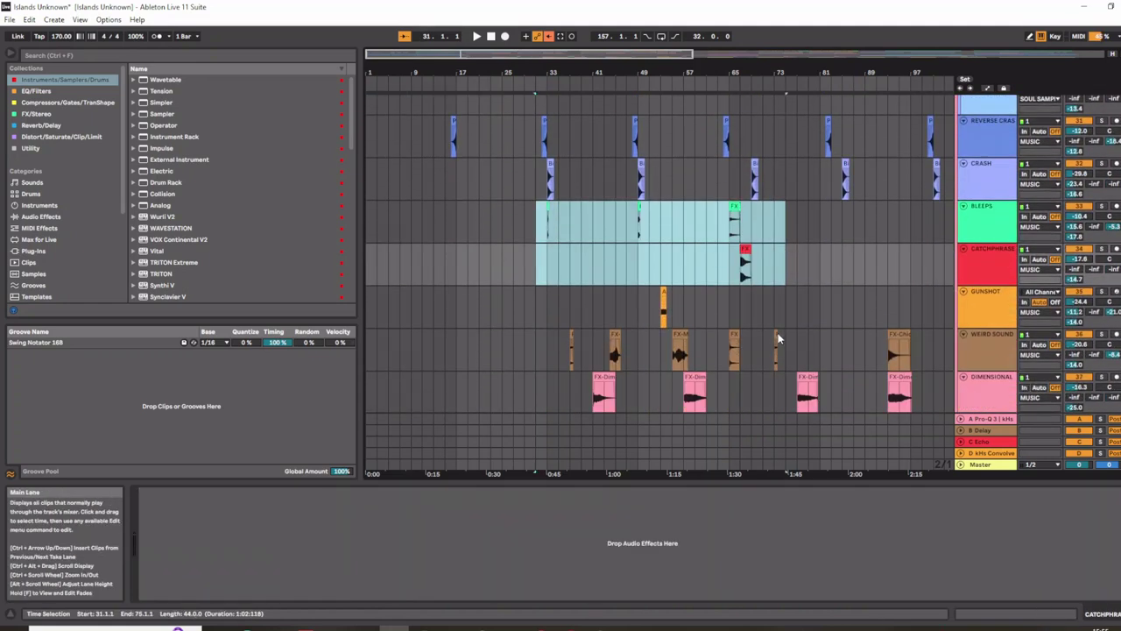
# - Solo the BLEEPS track and play its three clips in turn, starting from bars 33, 49 and 65
pyautogui.click(544, 204)
pyautogui.click(547, 166)
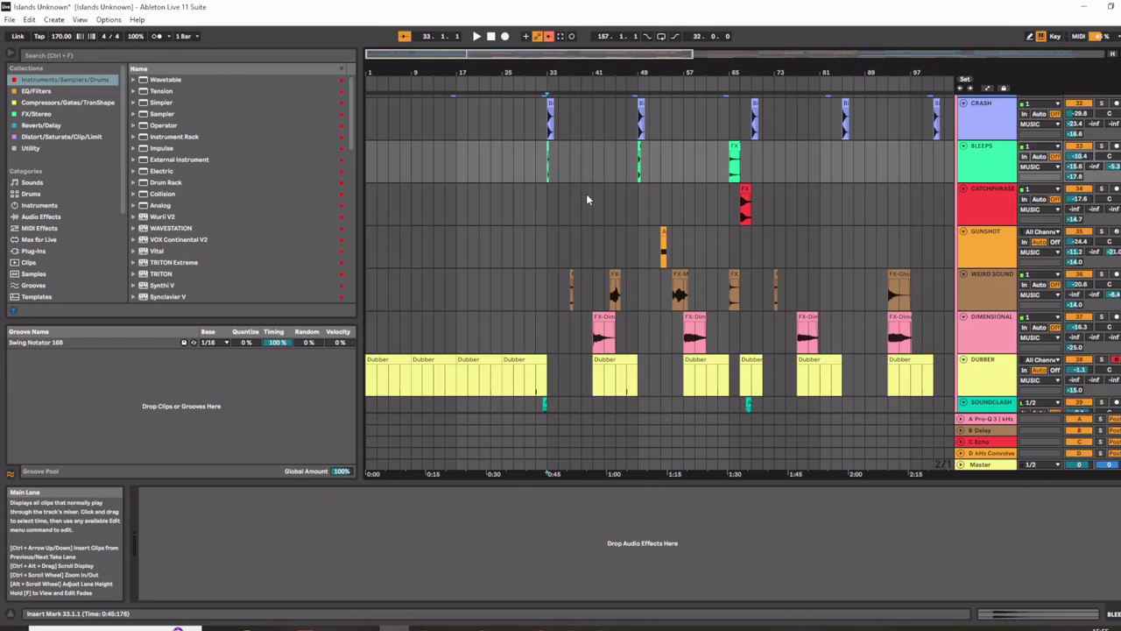
pyautogui.scroll(2, 583, 191)
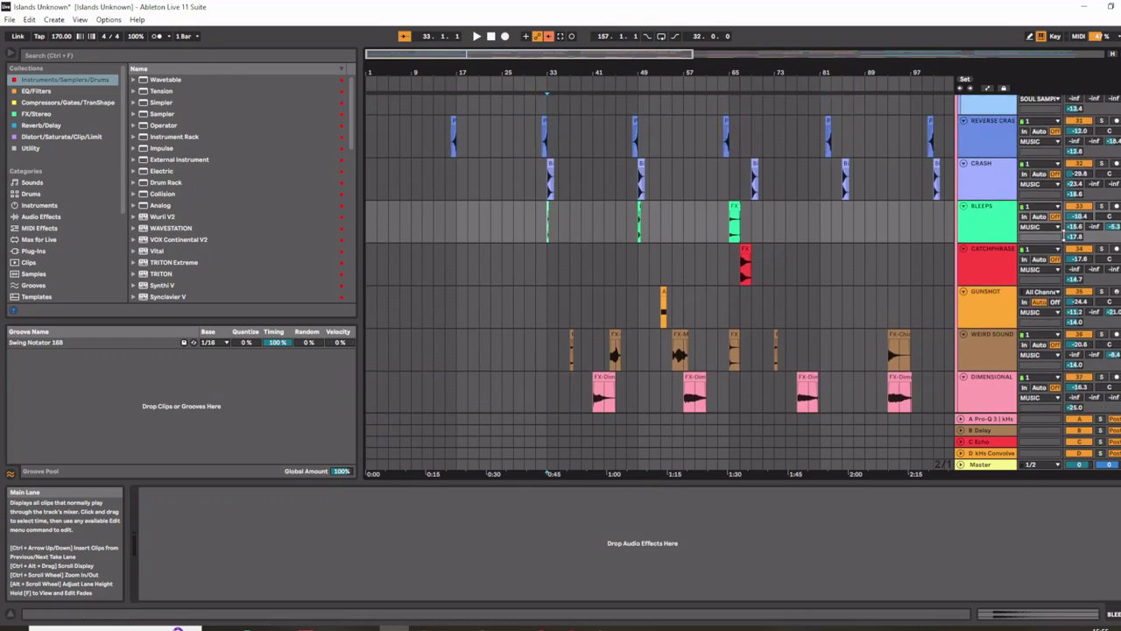
pyautogui.click(1102, 208)
pyautogui.press('space')
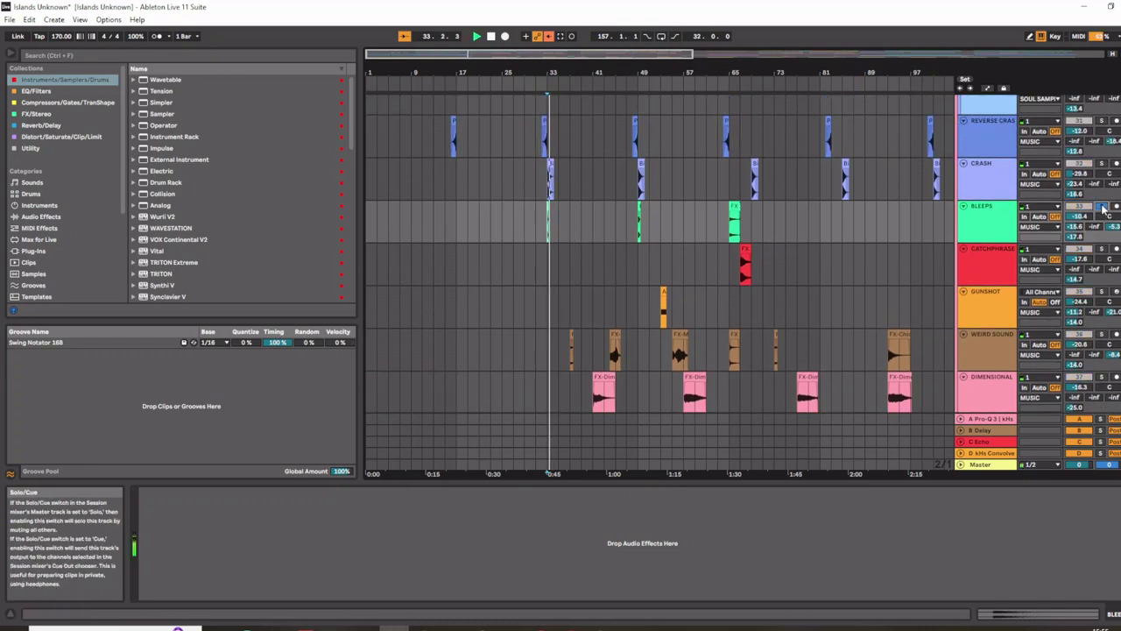
pyautogui.click(650, 232)
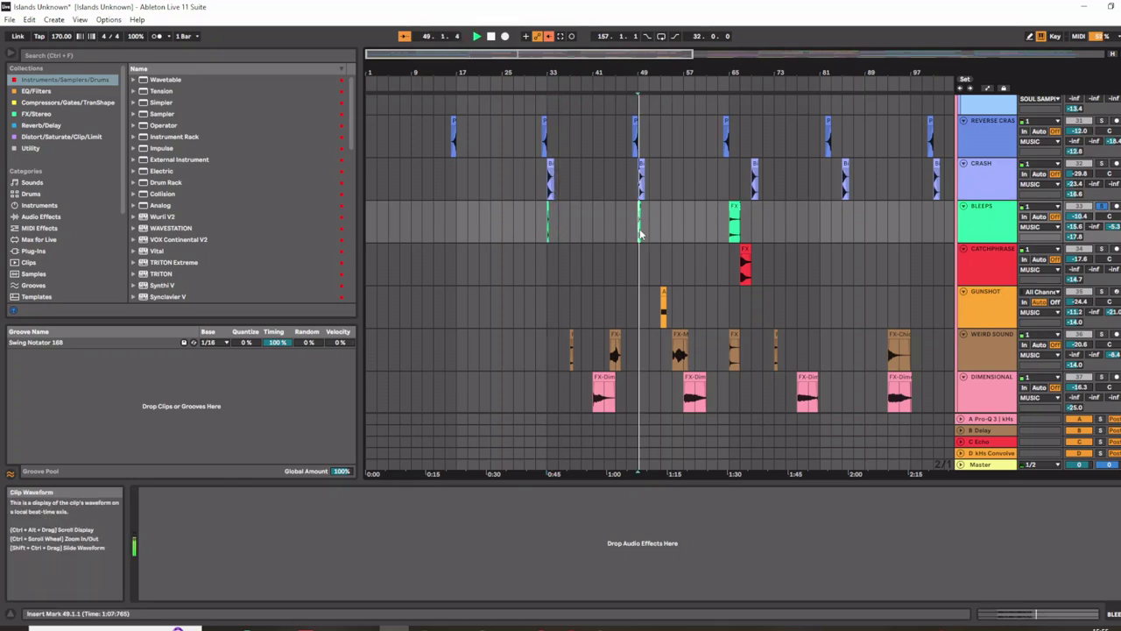
pyautogui.click(732, 230)
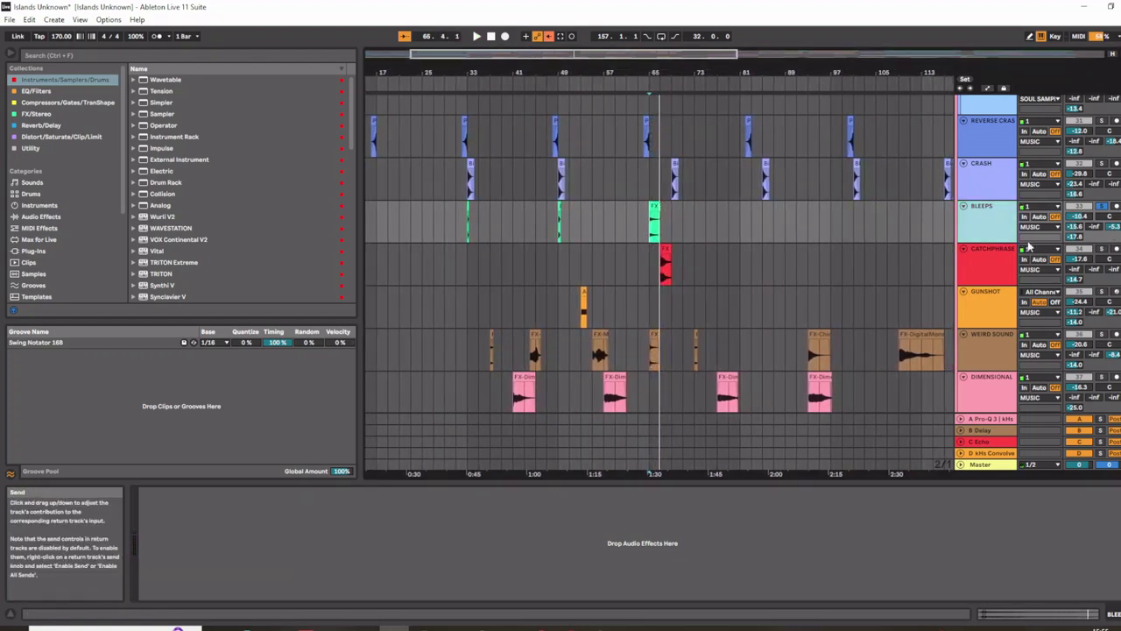
# - Solo the CATCHPHRASE track, play its clip from bar 67 and stop playback
pyautogui.click(659, 265)
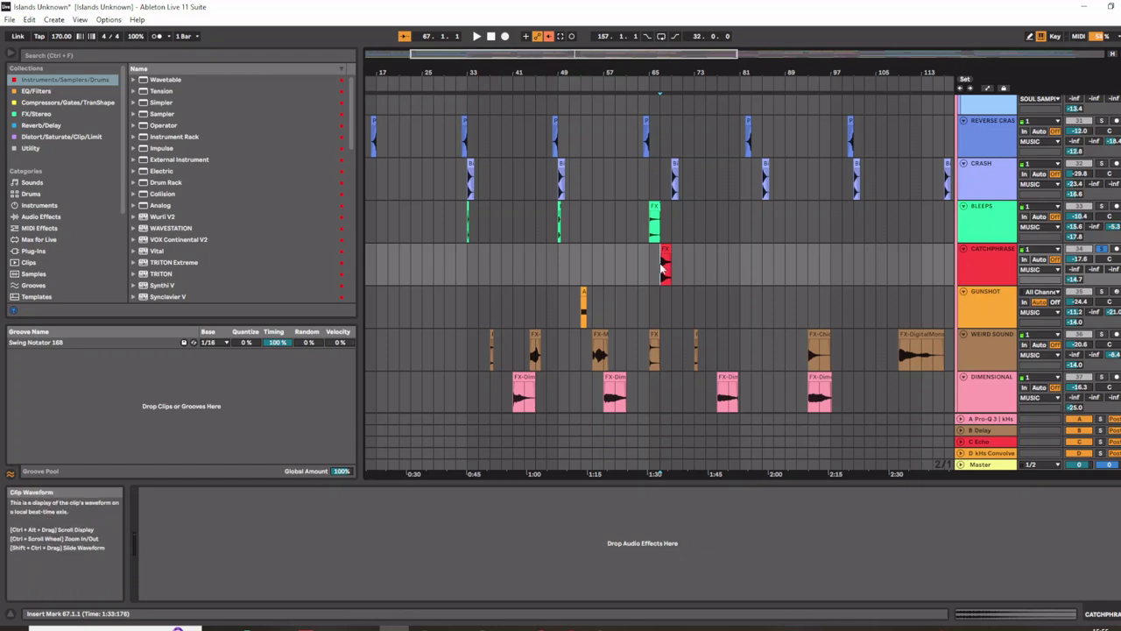
pyautogui.press('space')
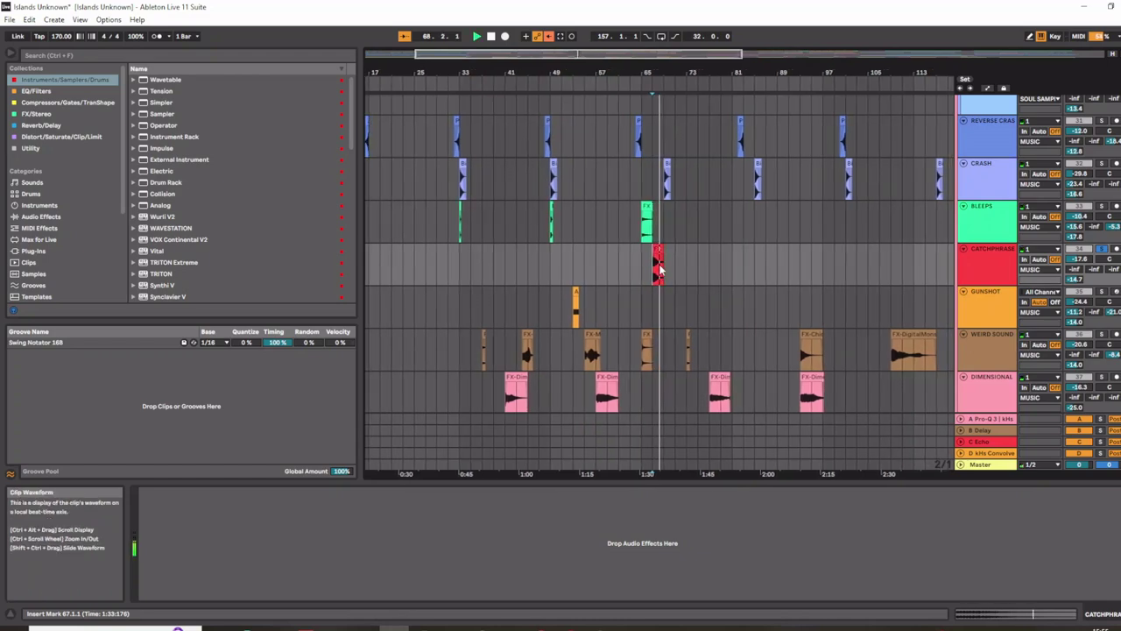
pyautogui.scroll(-2, 615, 331)
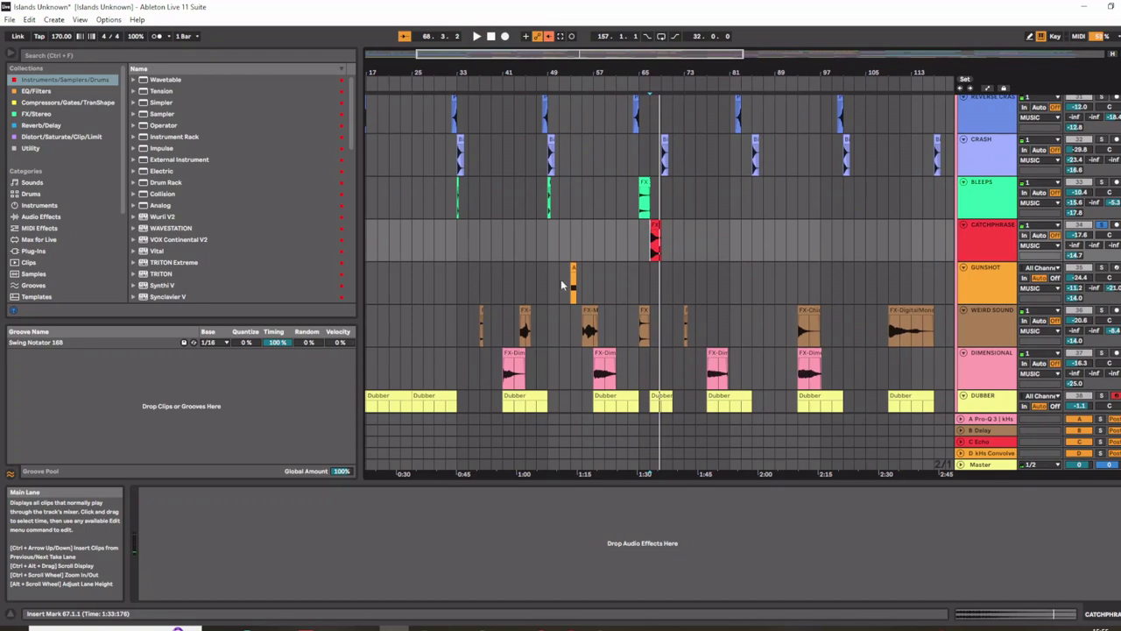
# - Solo the GUNSHOT track, play its clip from bar 53 and stop playback
pyautogui.click(573, 287)
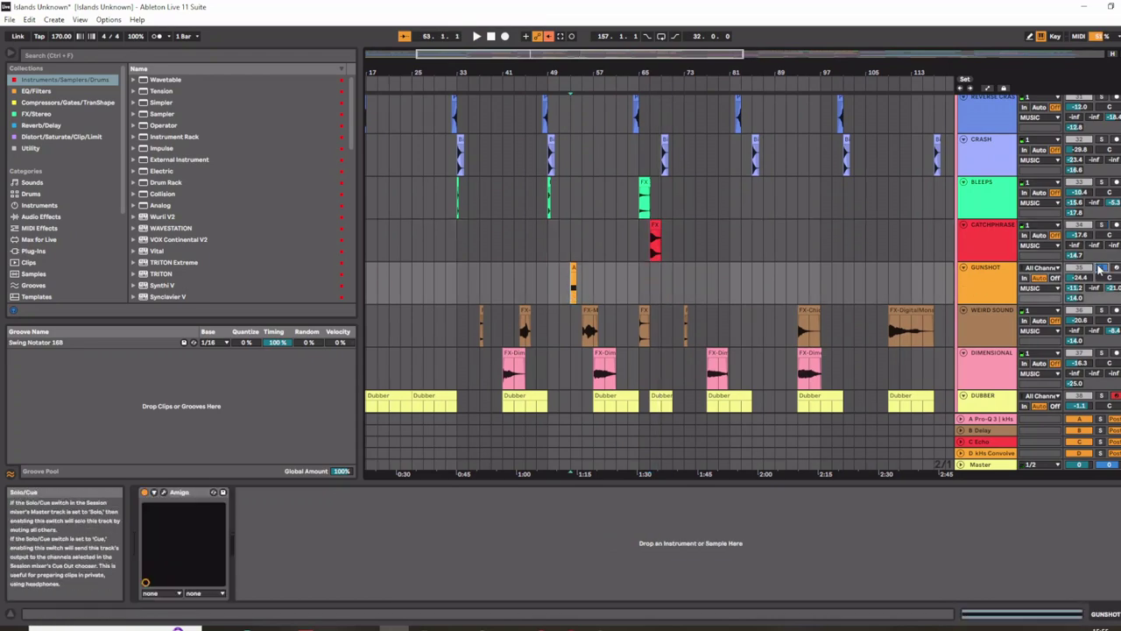
pyautogui.press('space')
pyautogui.click(1100, 269)
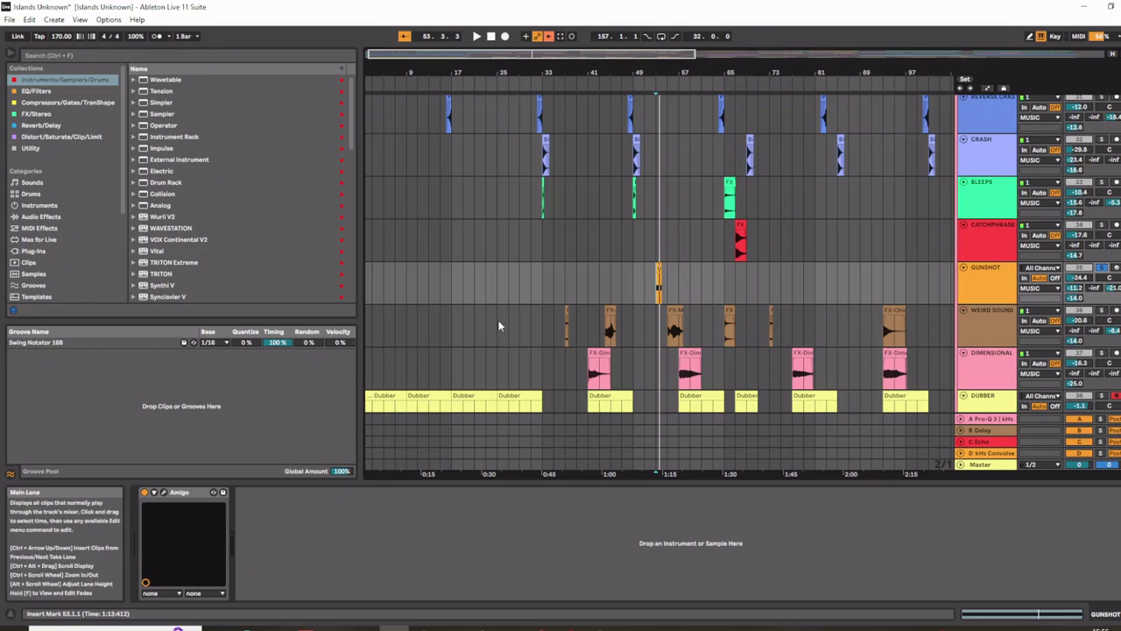
# - Solo WEIRD SOUND, play its first two clips from bars 37 and 44, and select the time range spanning both clips
pyautogui.click(565, 328)
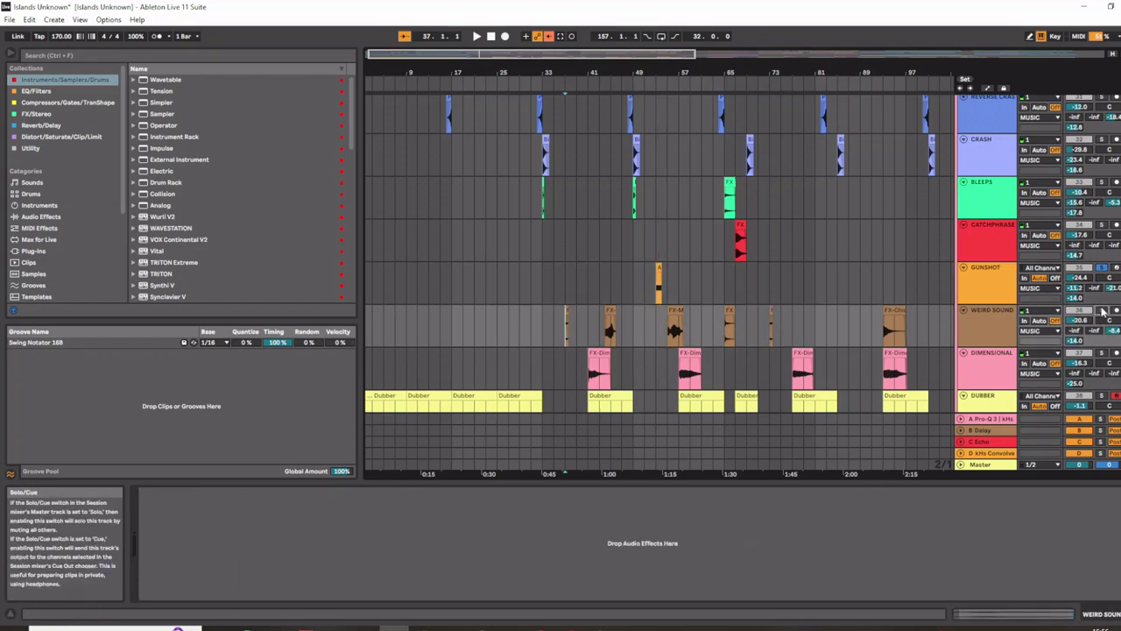
pyautogui.press('space')
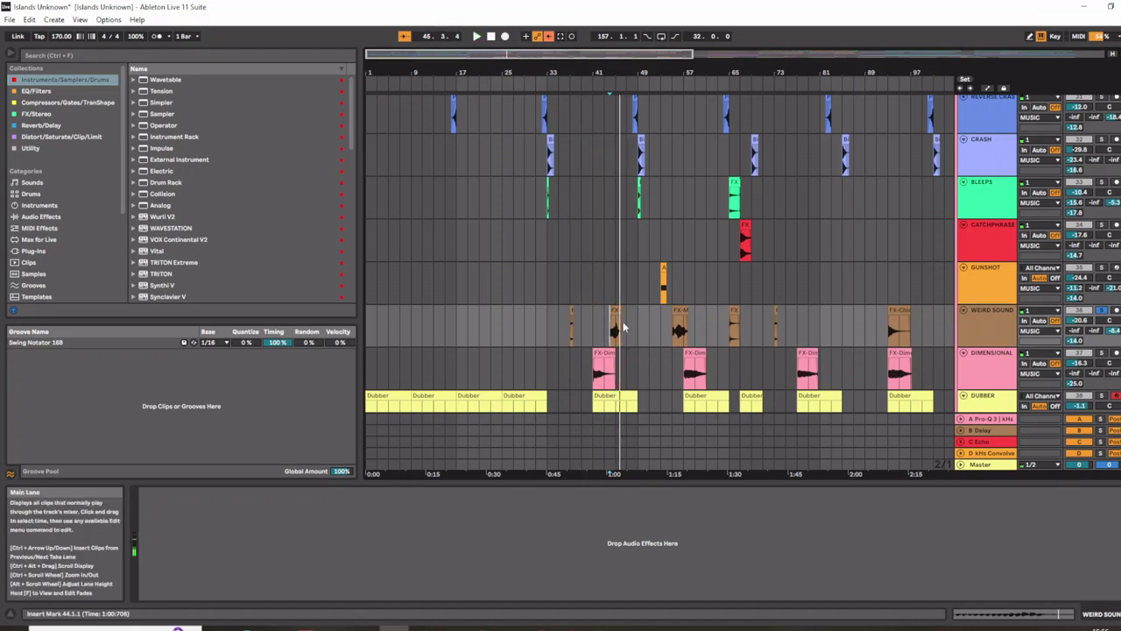
pyautogui.scroll(3, 550, 312)
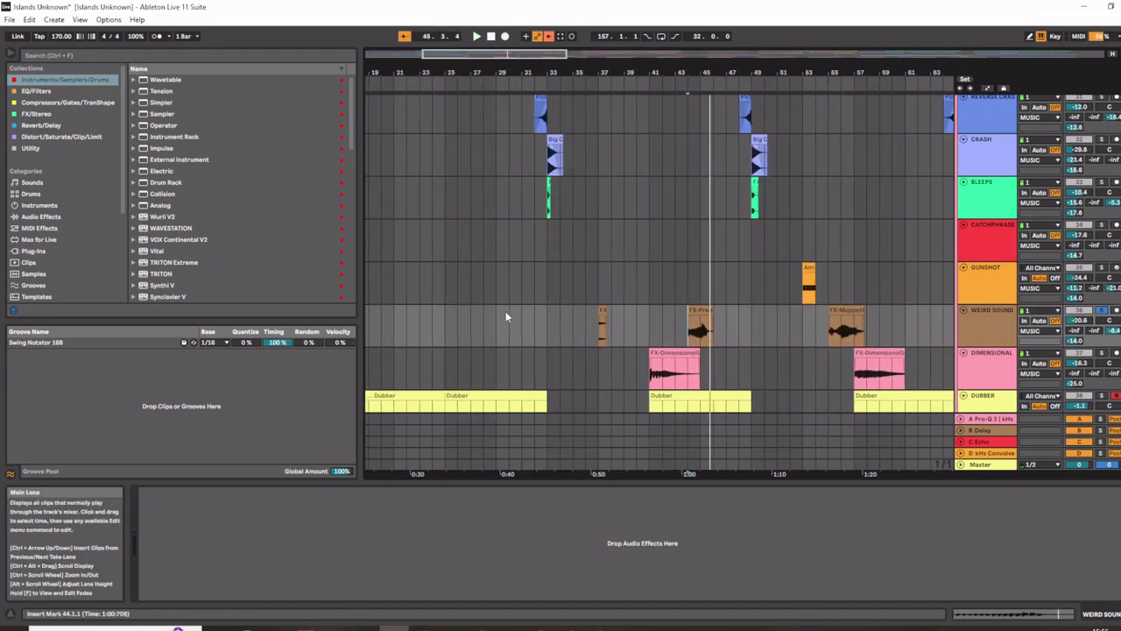
pyautogui.scroll(-2, 634, 338)
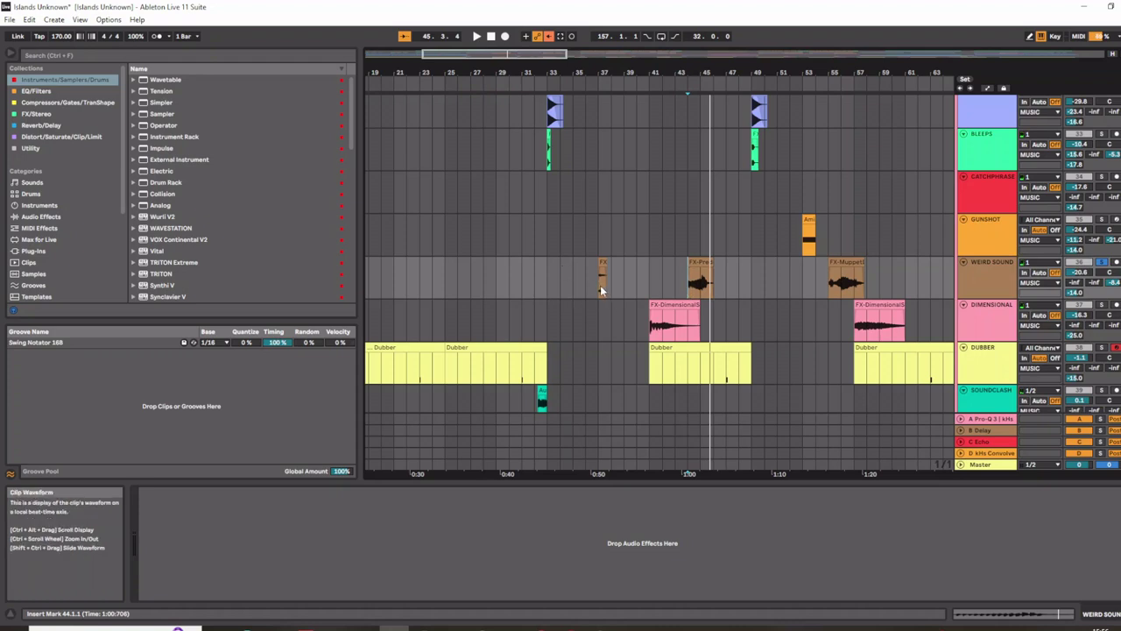
pyautogui.moveTo(601, 289); pyautogui.dragTo(713, 278)
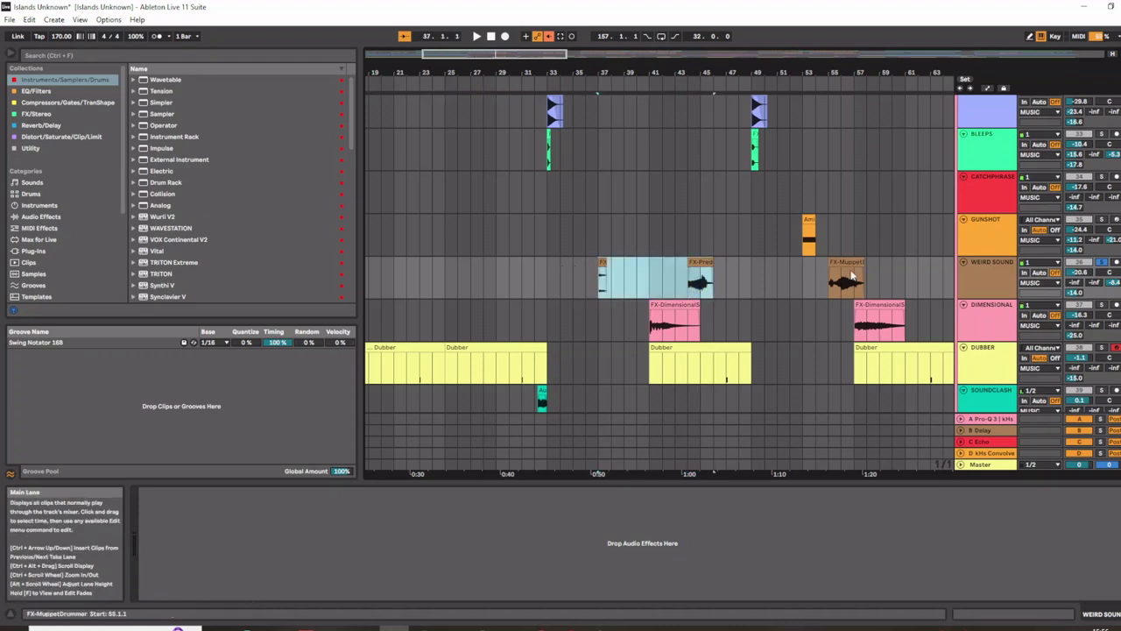
# - Select bars 55 to 60 over the third WEIRD SOUND clip and start playback from about bar 32
pyautogui.moveTo(827, 276); pyautogui.dragTo(885, 280)
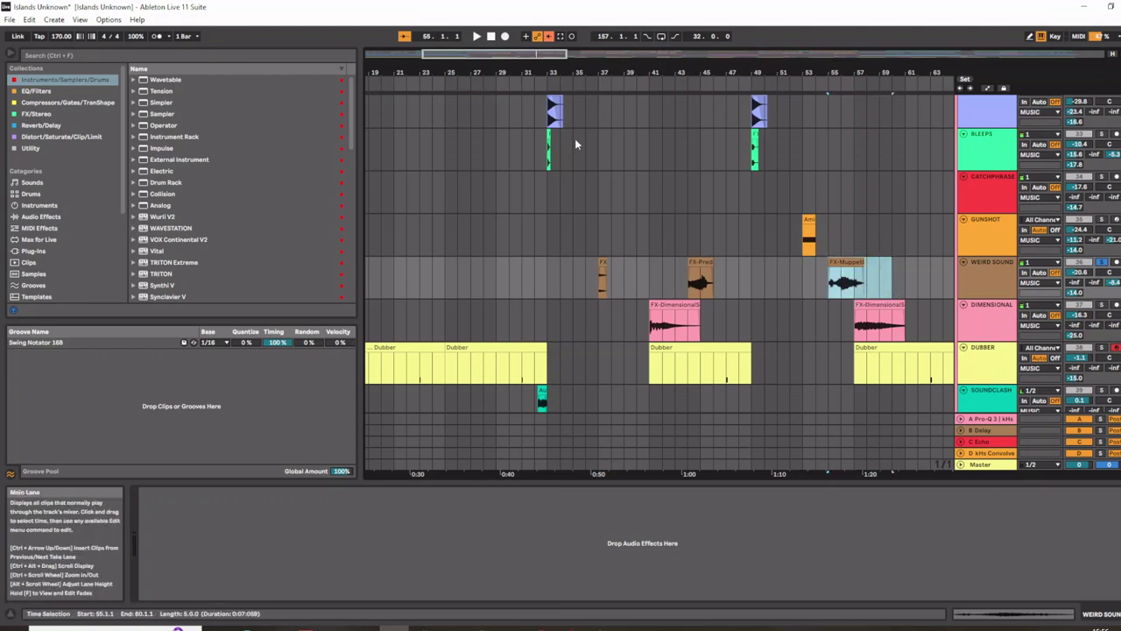
pyautogui.click(540, 84)
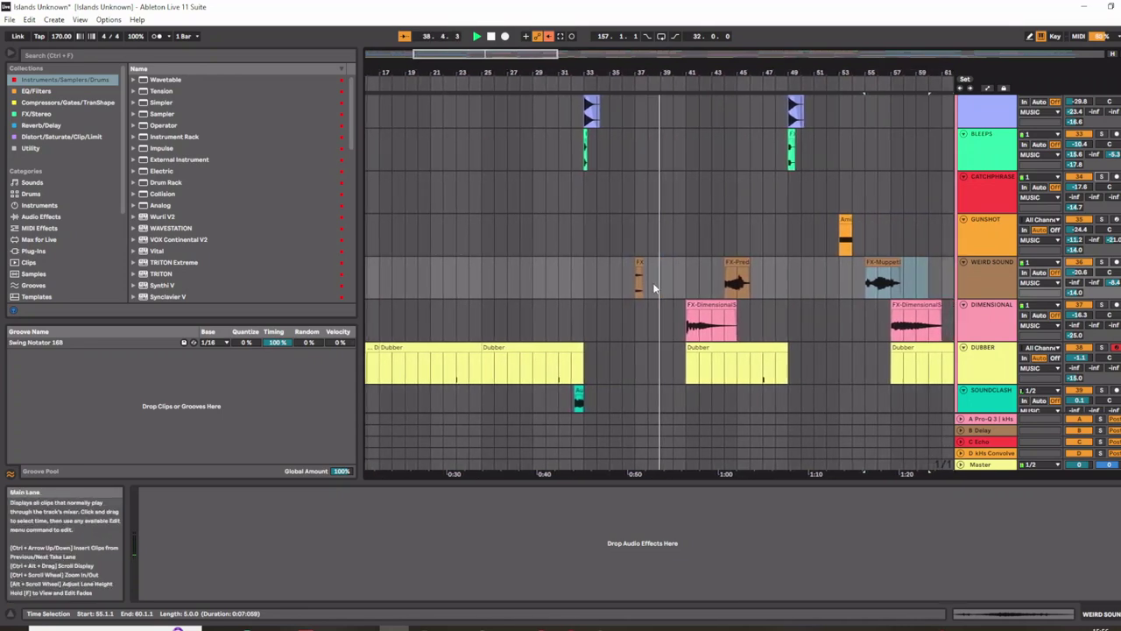
# - Select the DIMENSIONAL clip at bar 41, audition it during playback, and stop
pyautogui.click(669, 325)
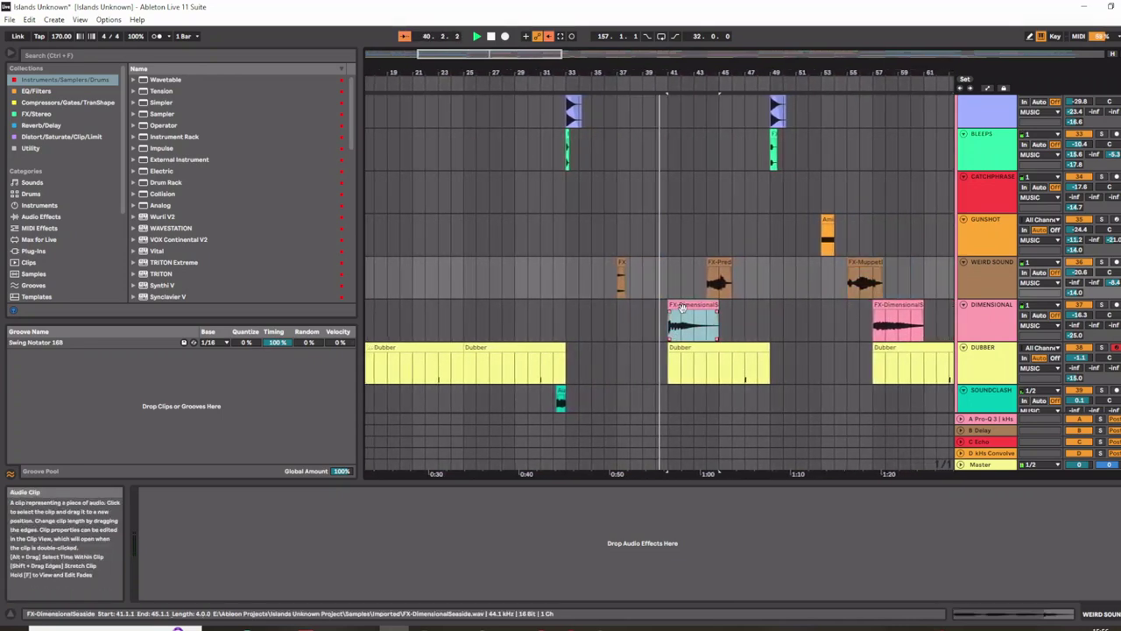
pyautogui.click(1104, 305)
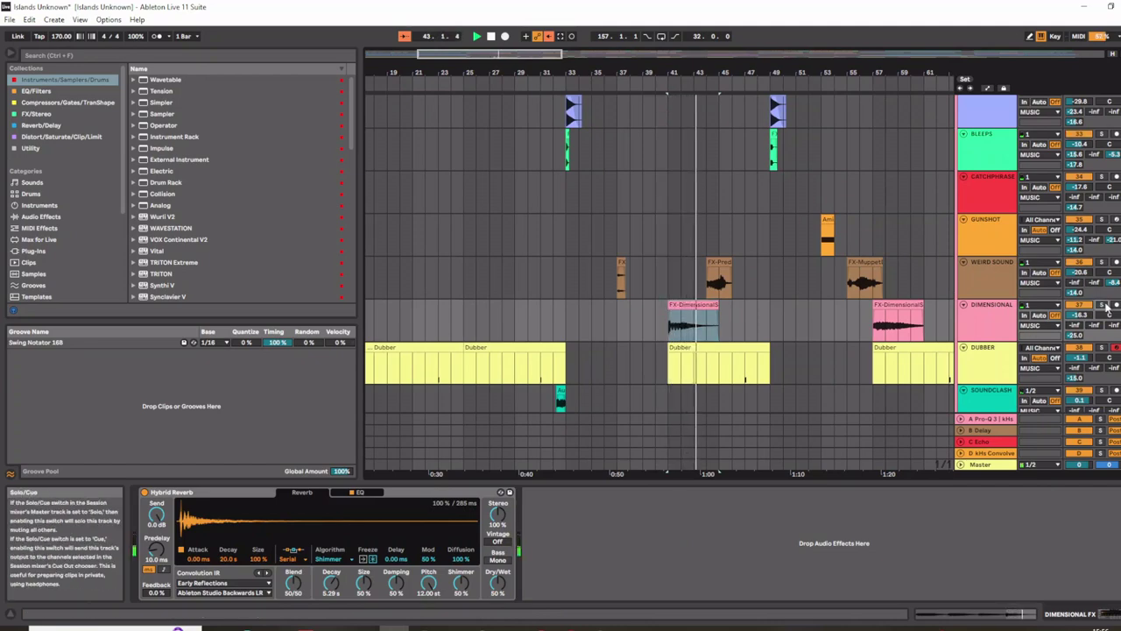
pyautogui.click(1102, 261)
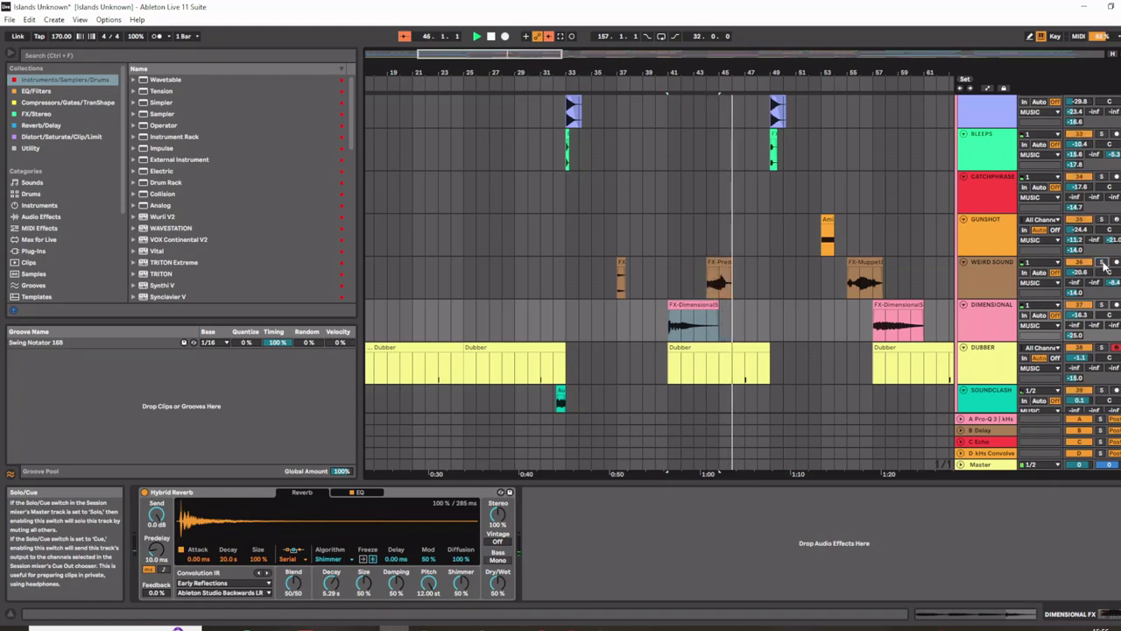
pyautogui.keyDown('ctrl'); pyautogui.scroll(-5, 864, 301); pyautogui.keyUp('ctrl')
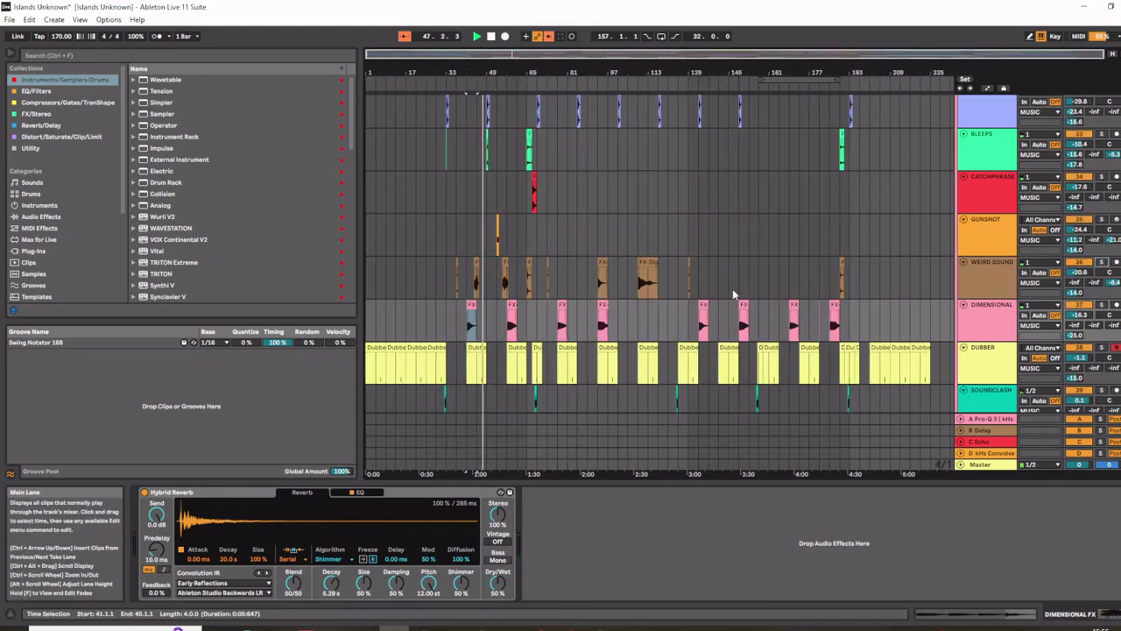
pyautogui.scroll(-2, 613, 306)
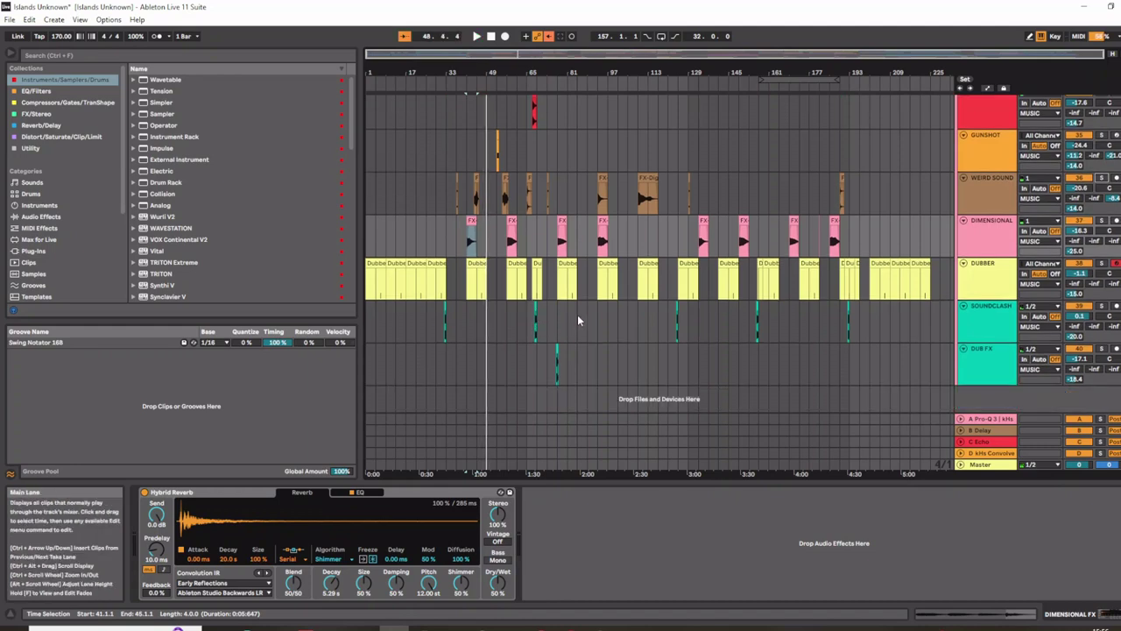
# - Set the insert marker at bar 101 on BREAKDOWN PAD and play the arrangement into its first clip
pyautogui.scroll(3, 577, 314)
pyautogui.scroll(7, 561, 286)
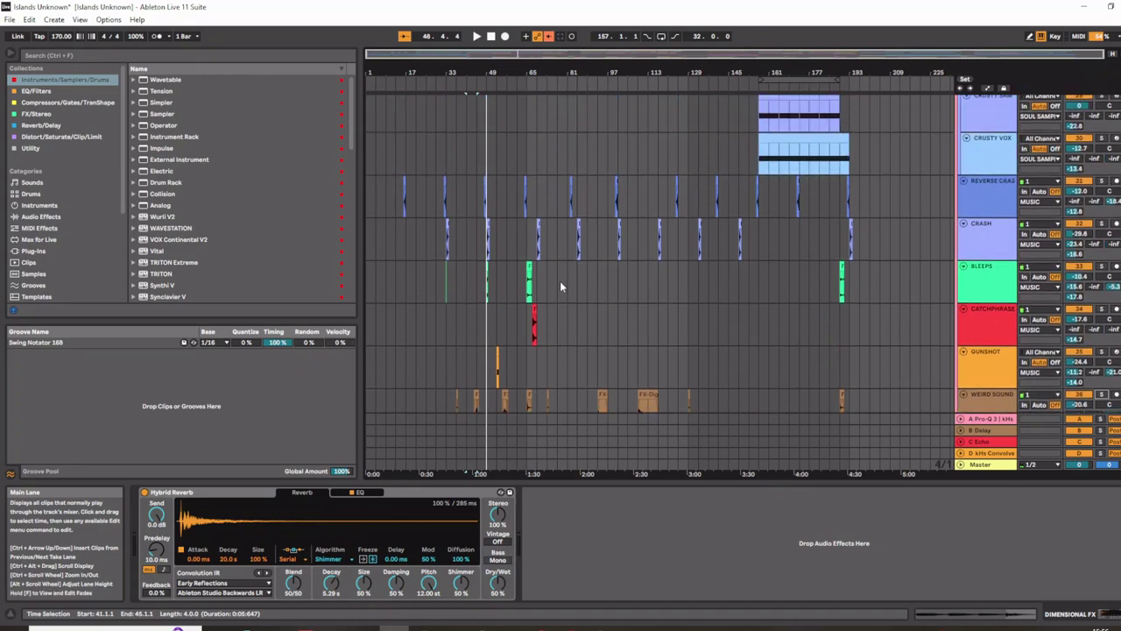
pyautogui.scroll(2, 575, 279)
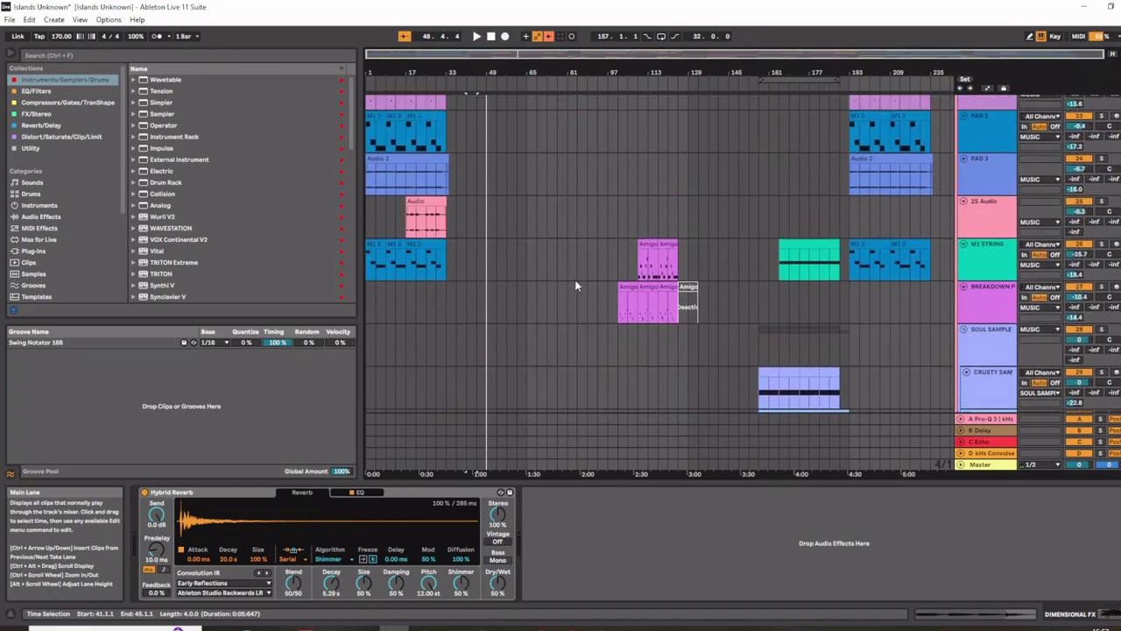
pyautogui.click(586, 289)
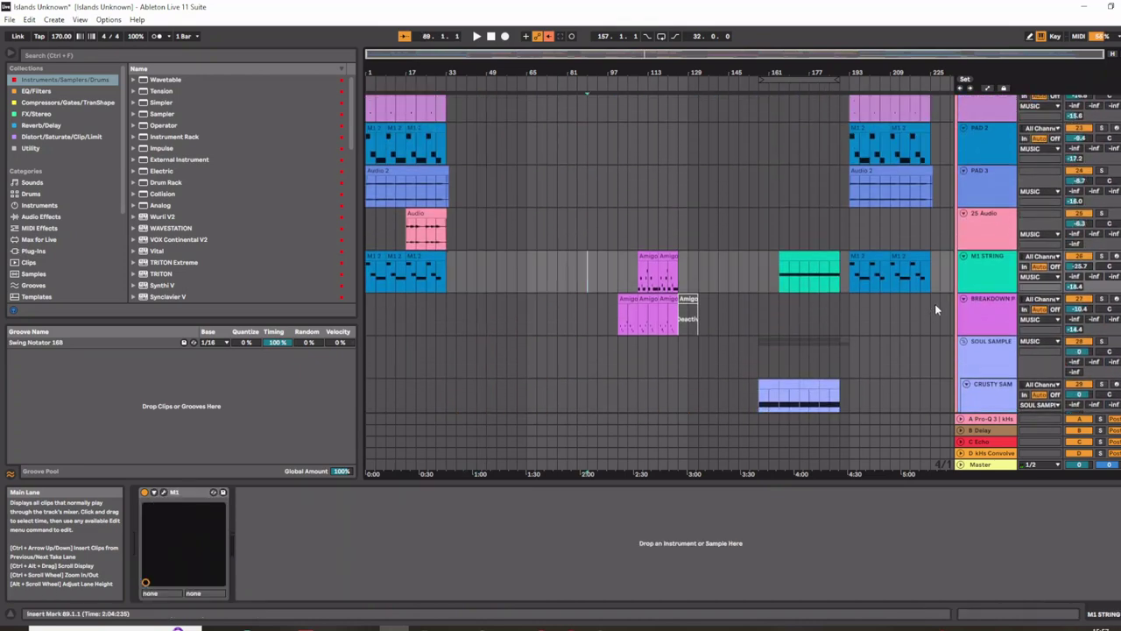
pyautogui.click(617, 312)
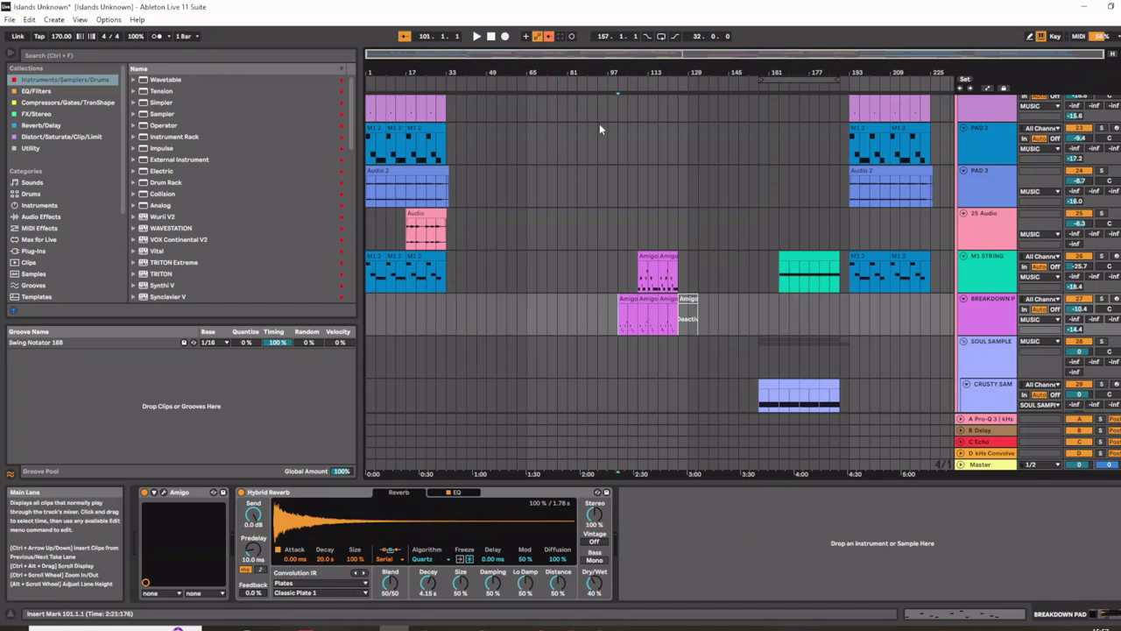
pyautogui.scroll(6, 553, 283)
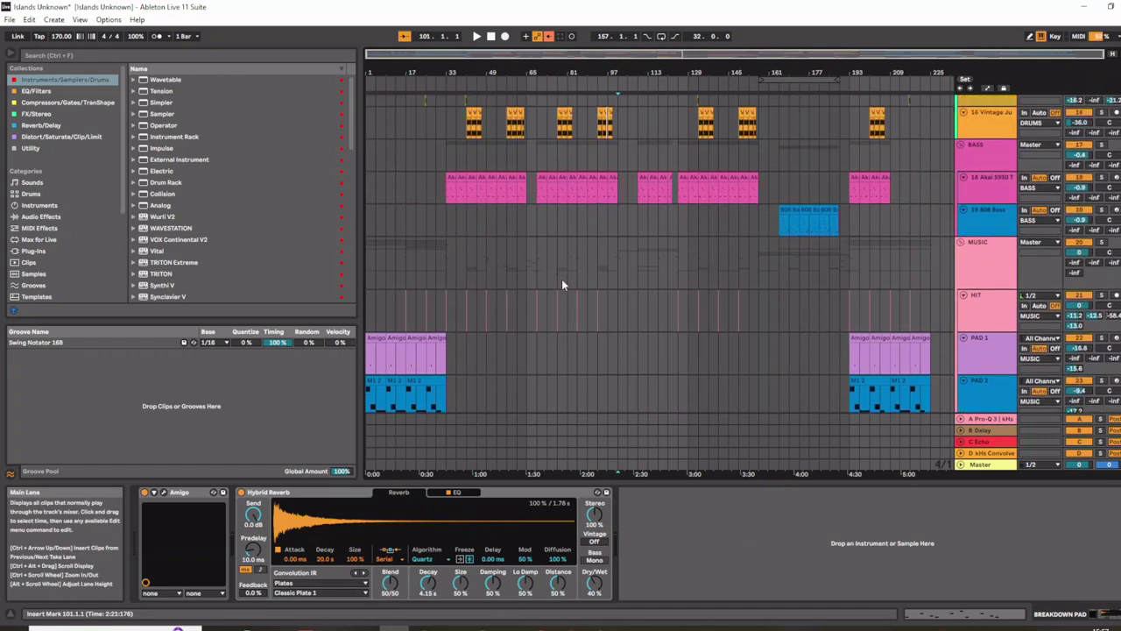
pyautogui.scroll(-4, 618, 307)
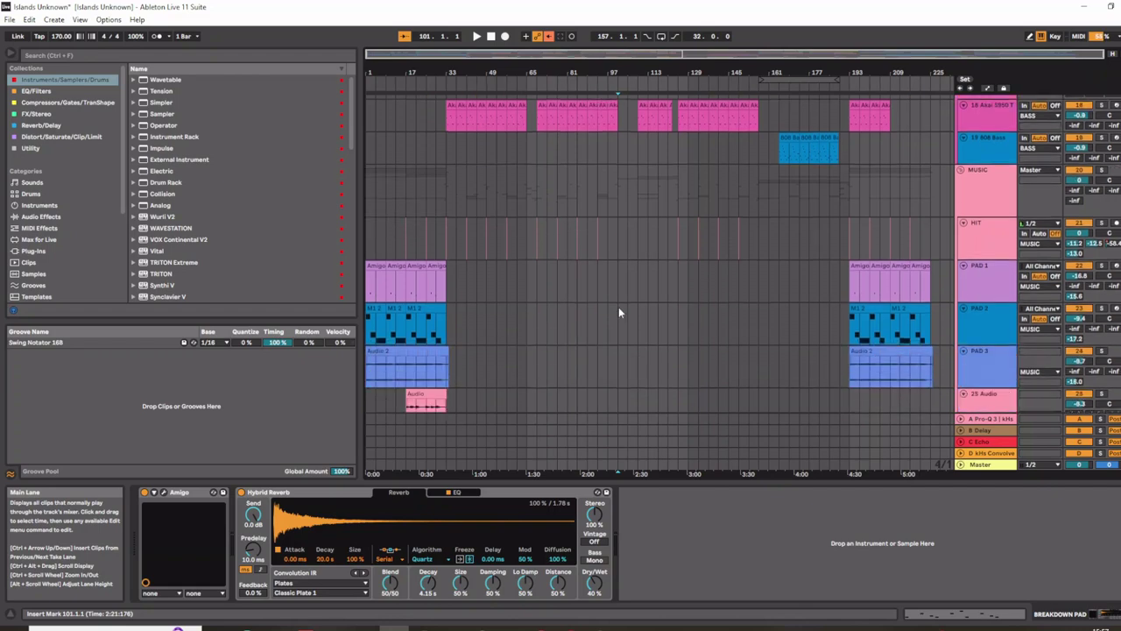
pyautogui.press('space')
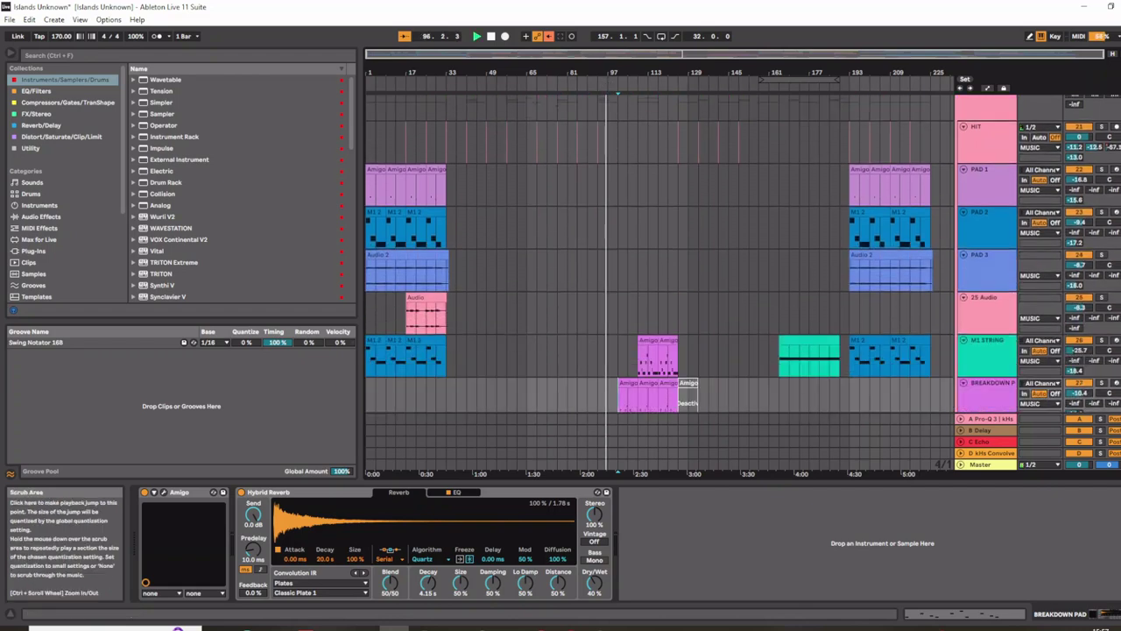
pyautogui.scroll(-1, 886, 306)
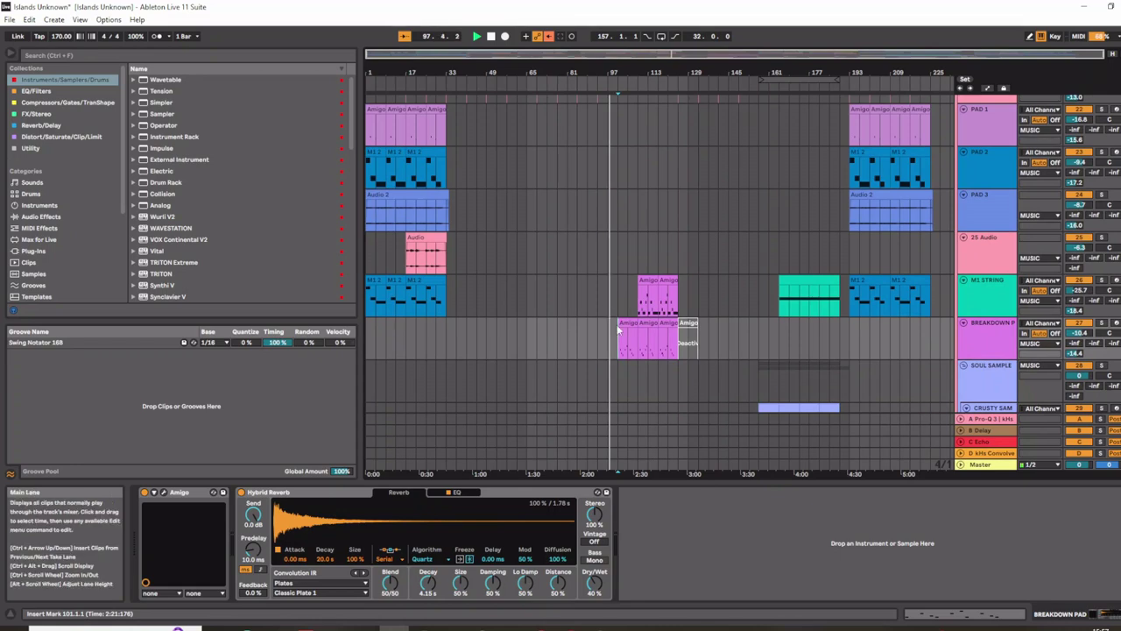
pyautogui.scroll(-1, 617, 338)
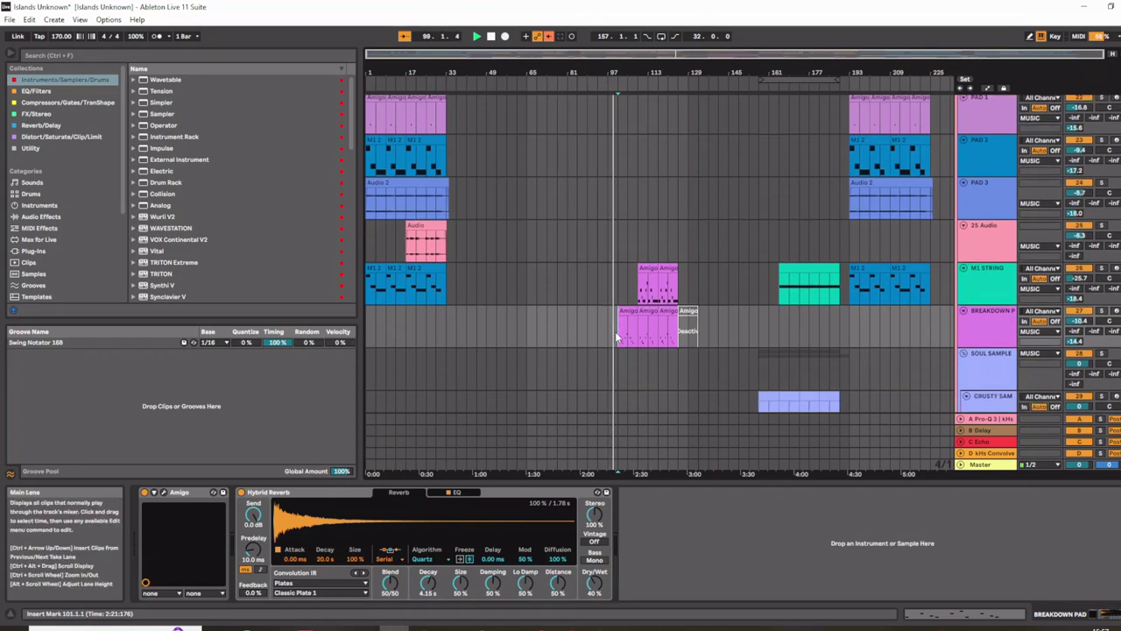
pyautogui.scroll(-1, 617, 337)
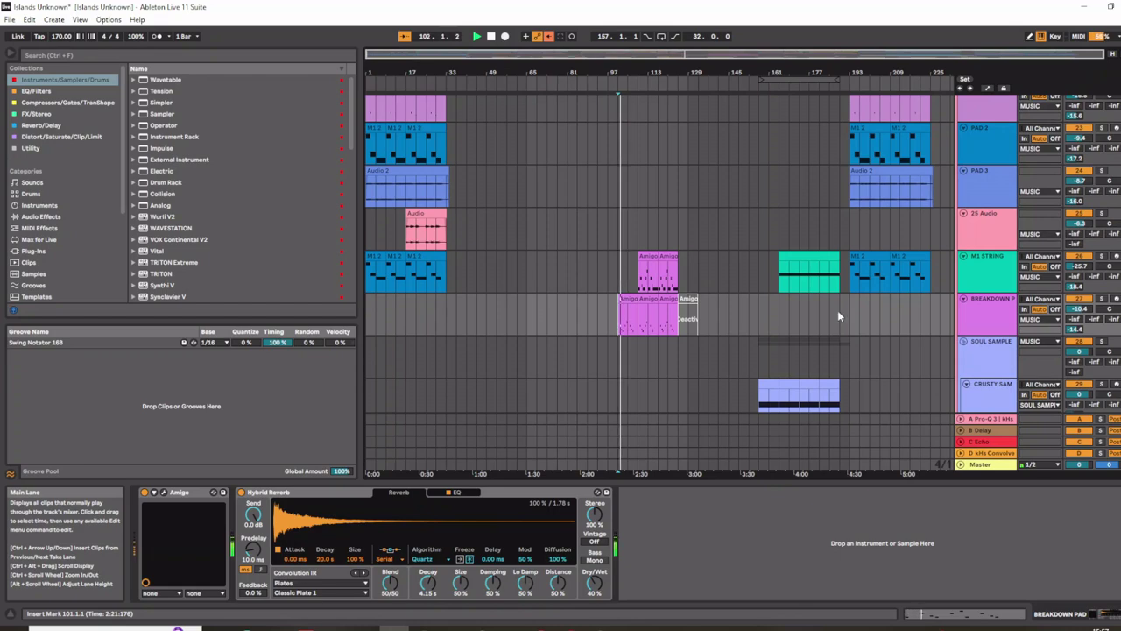
# - View the BREAKDOWN PAD's Amigo sampler, close it, and play the clip at bar 101 with its notes open
pyautogui.click(165, 492)
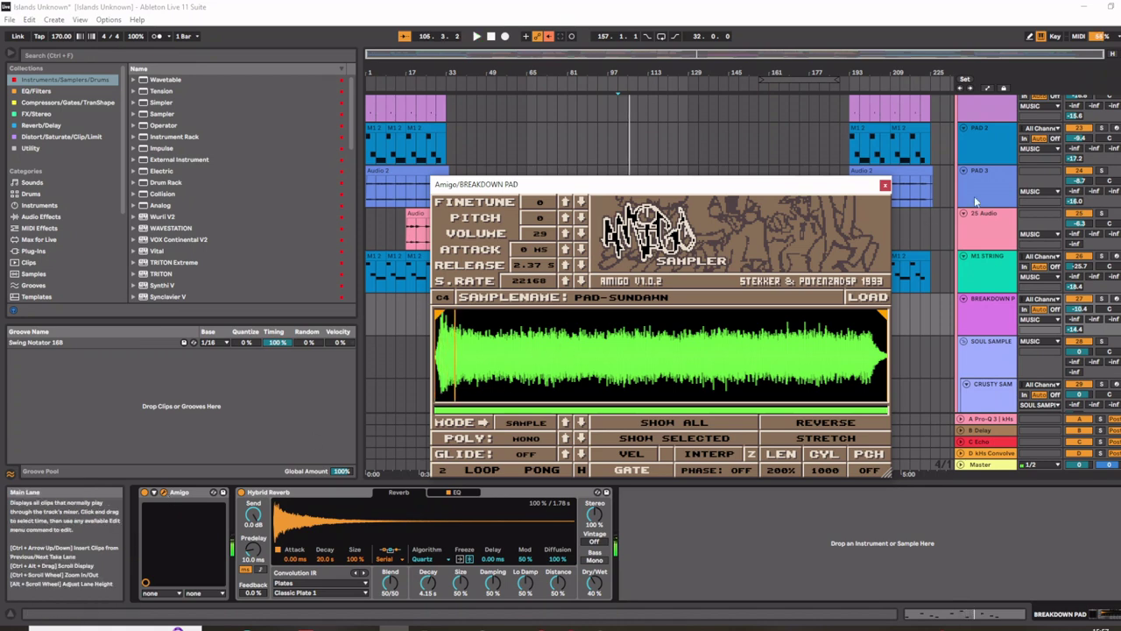
pyautogui.click(885, 187)
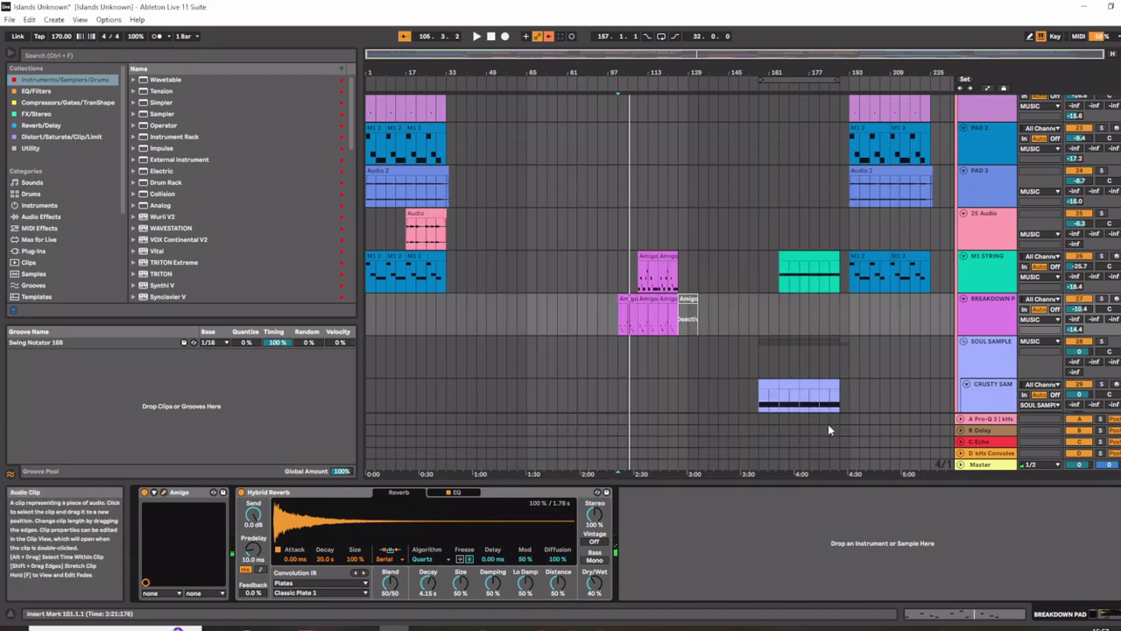
pyautogui.click(618, 323)
pyautogui.scroll(-5, 616, 323)
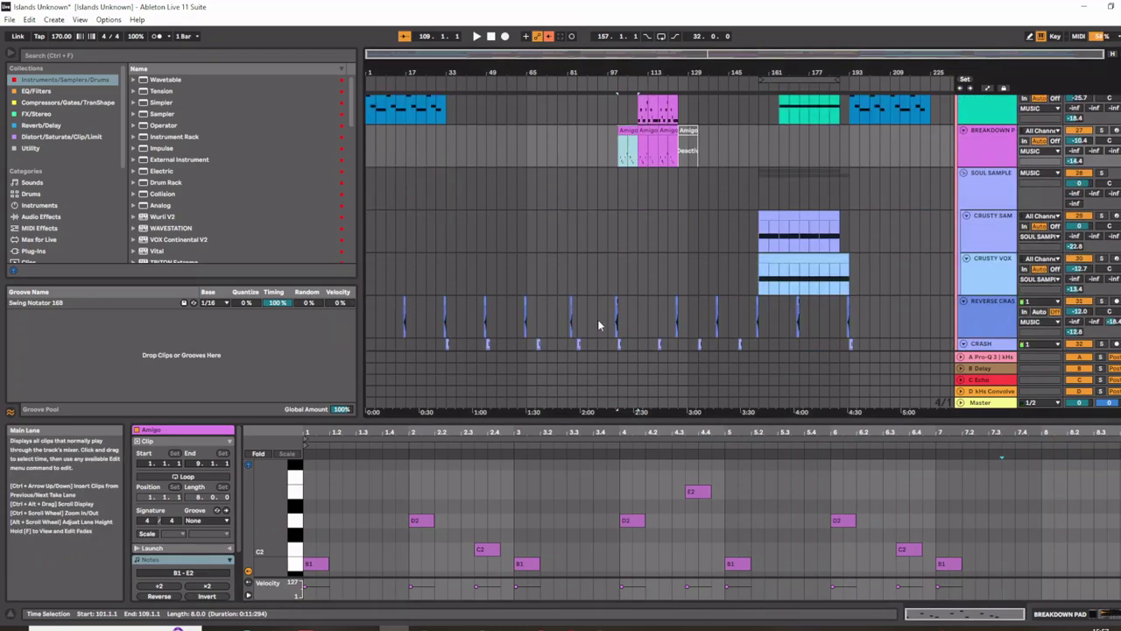
pyautogui.scroll(6, 599, 326)
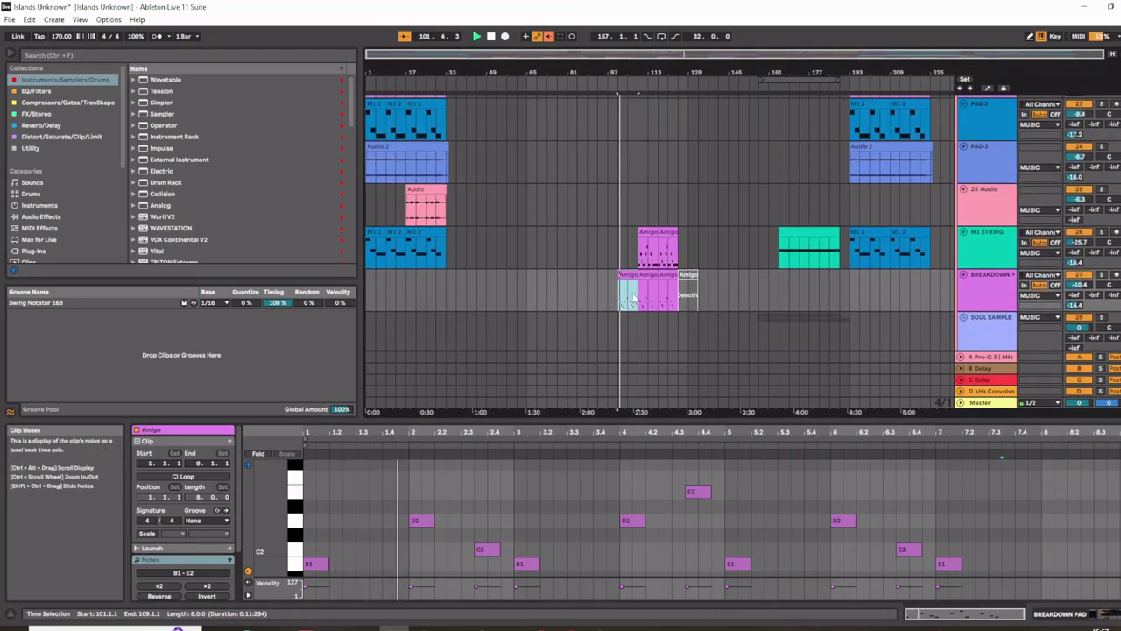
# - Play the M1 STRING track's Amigo clip from bar 109 in solo with its notes open, and release the solo
pyautogui.click(646, 307)
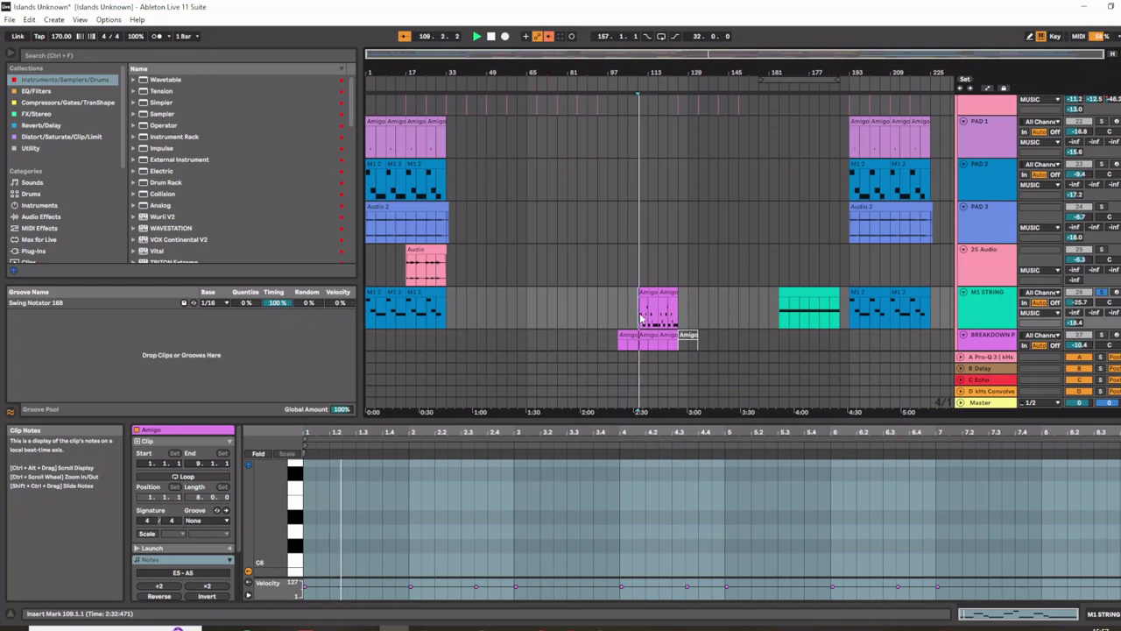
pyautogui.scroll(-2, 642, 315)
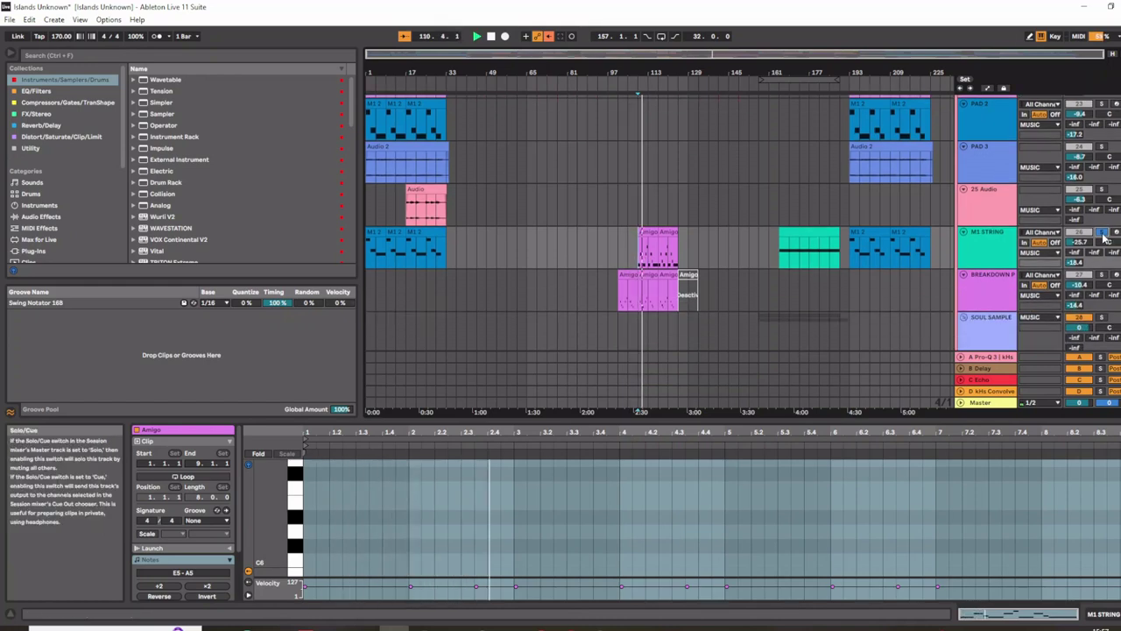
pyautogui.scroll(-3, 762, 283)
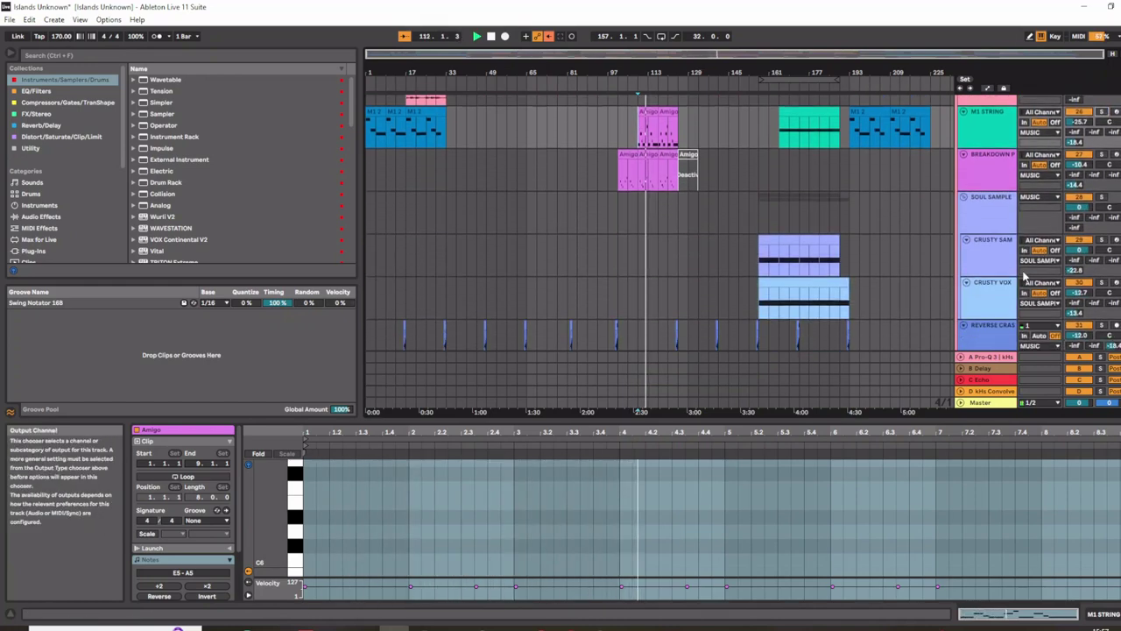
# - Show the devices of the 5 Amigo drum track, solo it and play it from bar 109
pyautogui.scroll(1, 762, 283)
pyautogui.scroll(10, 684, 289)
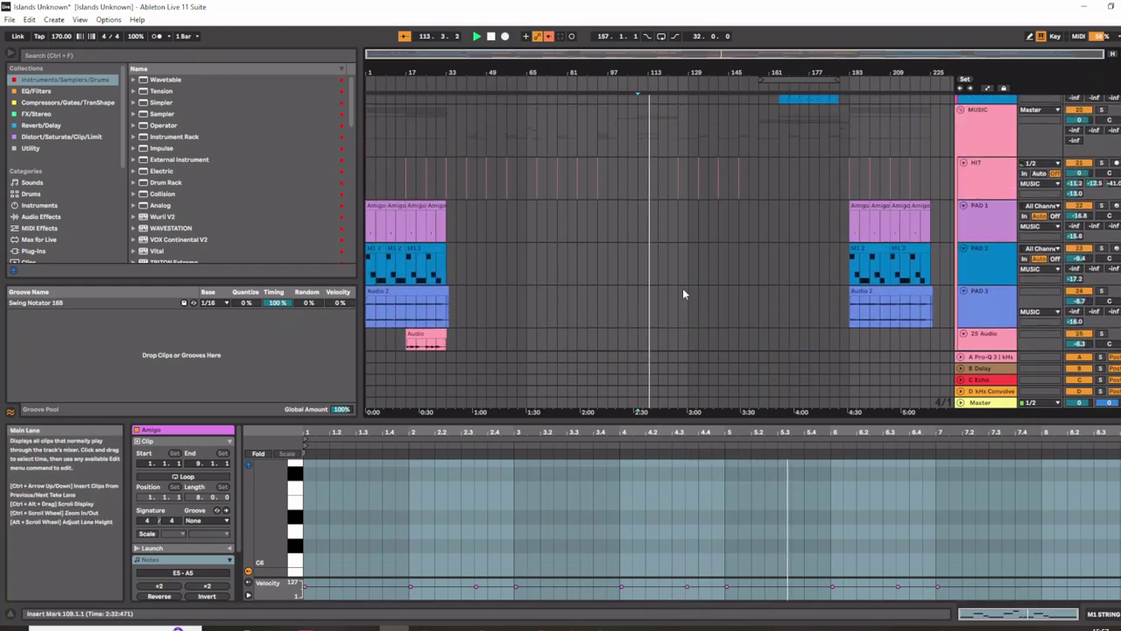
pyautogui.scroll(8, 685, 290)
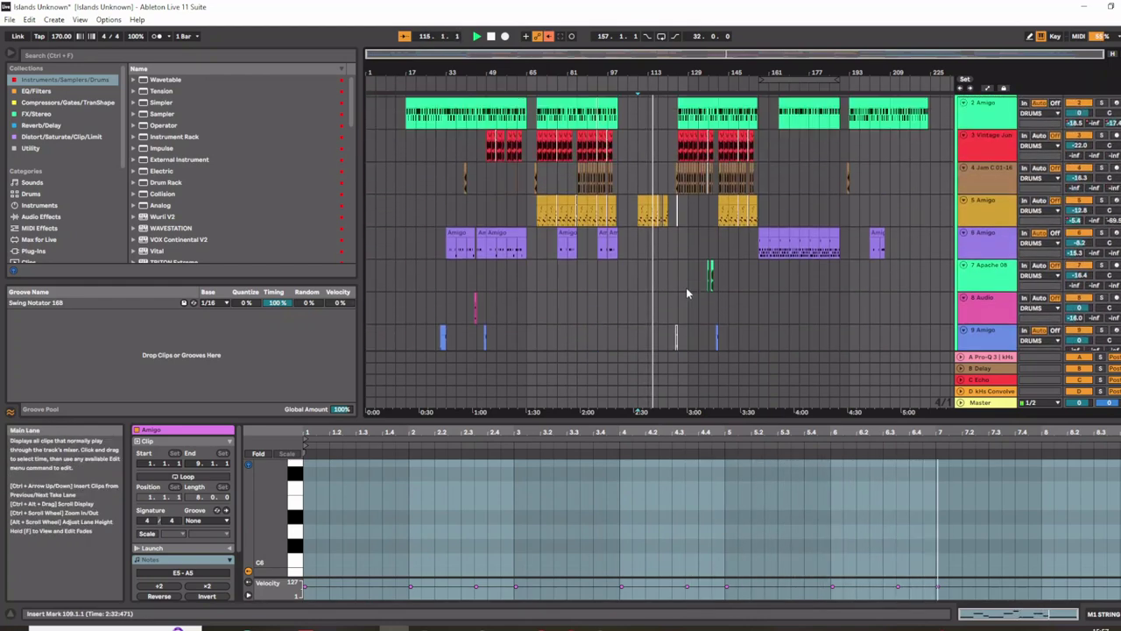
pyautogui.click(991, 214)
pyautogui.press('space')
pyautogui.doubleClick(991, 214)
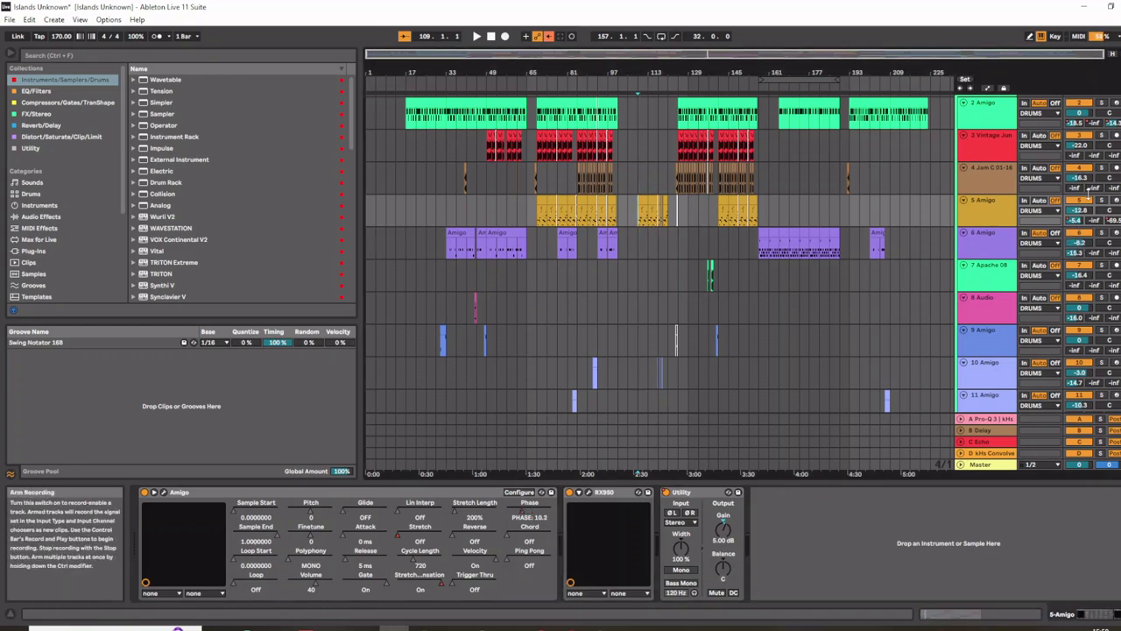
pyautogui.press('space')
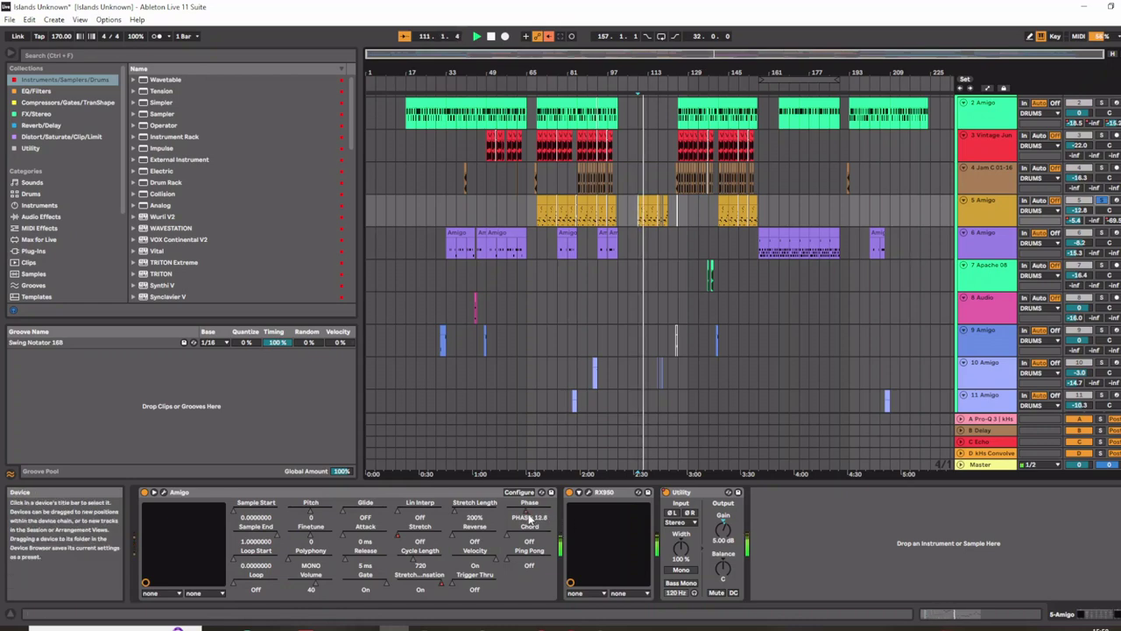
# - Examine the Phase parameter on the 5 Amigo track's device and in its sampler window, stop playback and close the window
pyautogui.moveTo(528, 516)
pyautogui.mouseDown()
pyautogui.moveTo(517, 515)
pyautogui.moveTo(539, 517)
pyautogui.mouseUp()
pyautogui.click(163, 493)
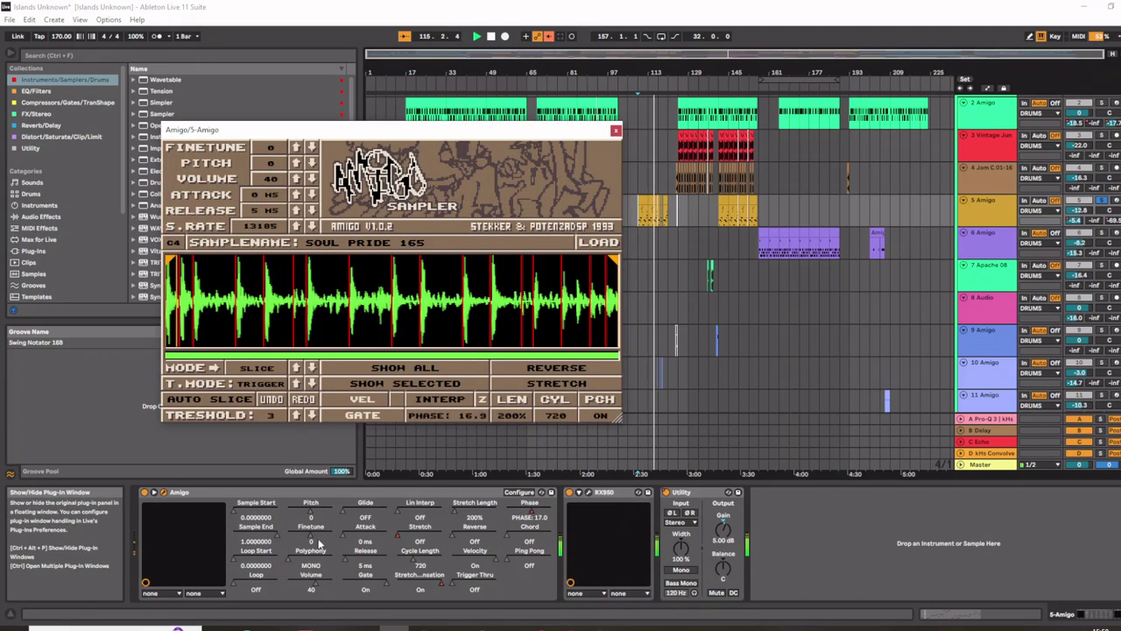
pyautogui.moveTo(465, 417); pyautogui.dragTo(473, 421)
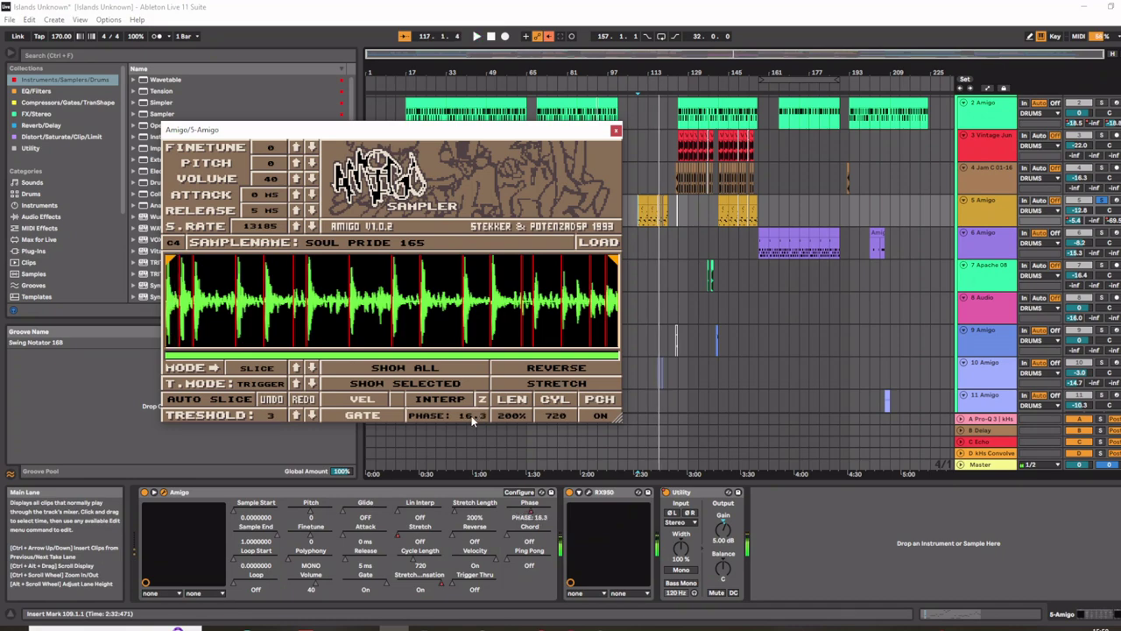
pyautogui.click(616, 131)
# - Set the insert marker at bar 157 on the SOUL SAMPLE group and open the CRUSTY SAMPLE track's Amigo sampler
pyautogui.scroll(-10, 671, 301)
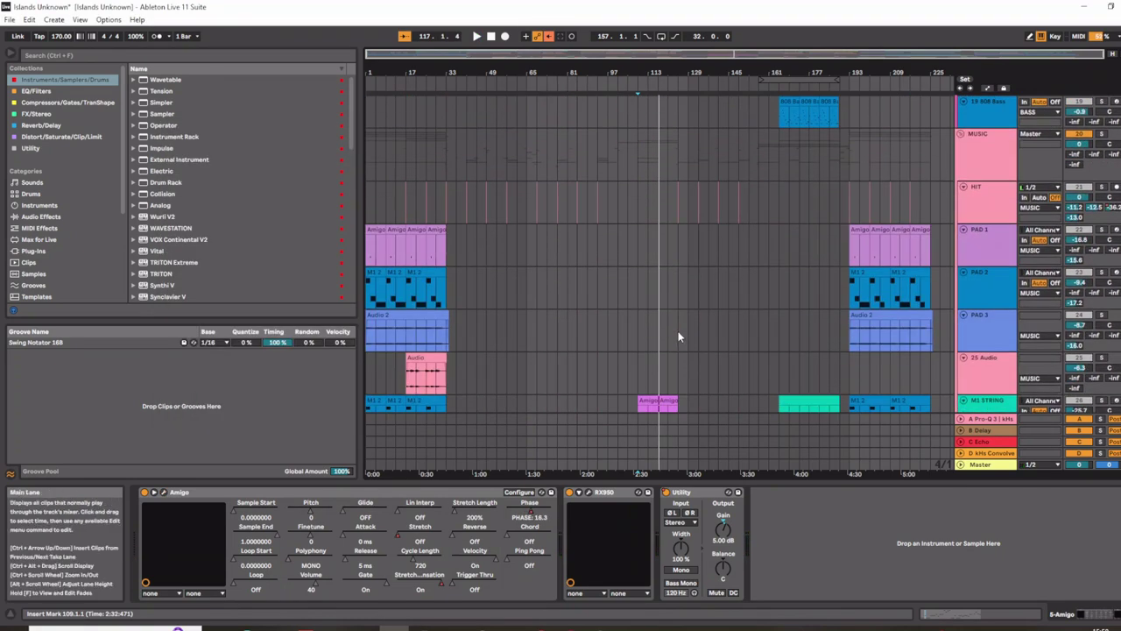
pyautogui.scroll(-4, 677, 332)
pyautogui.scroll(-5, 725, 315)
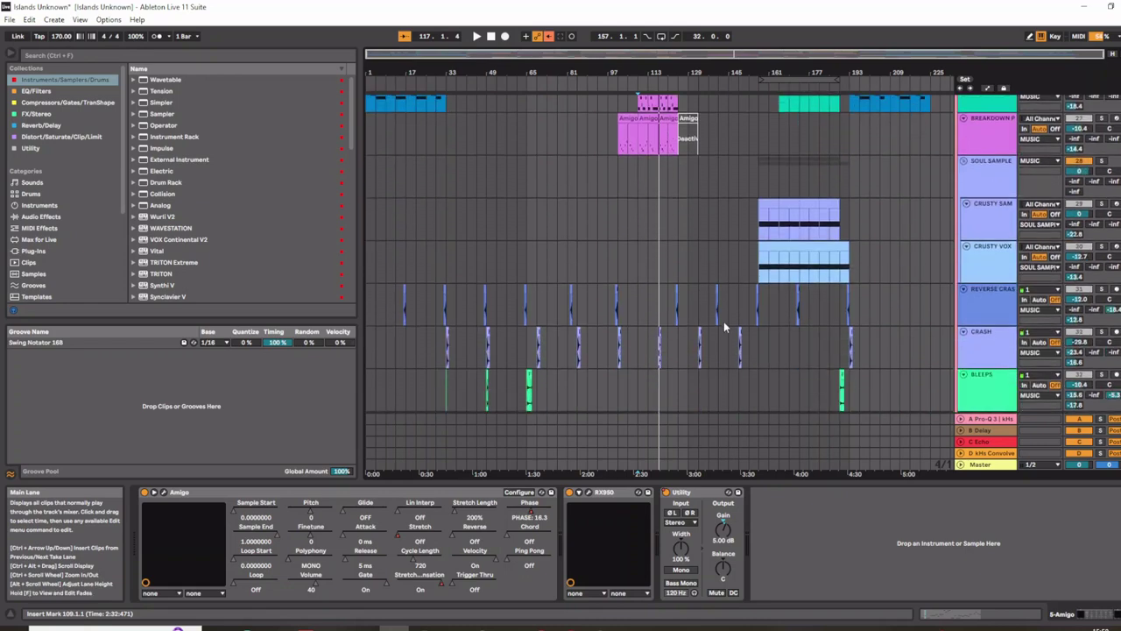
pyautogui.scroll(3, 723, 203)
pyautogui.click(758, 263)
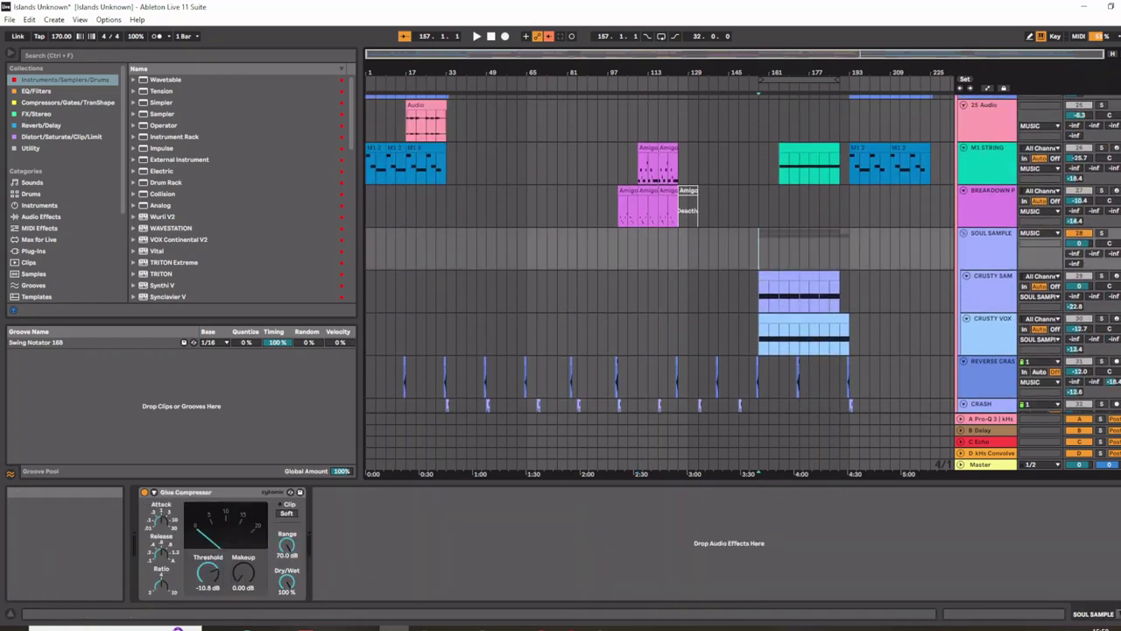
pyautogui.click(995, 282)
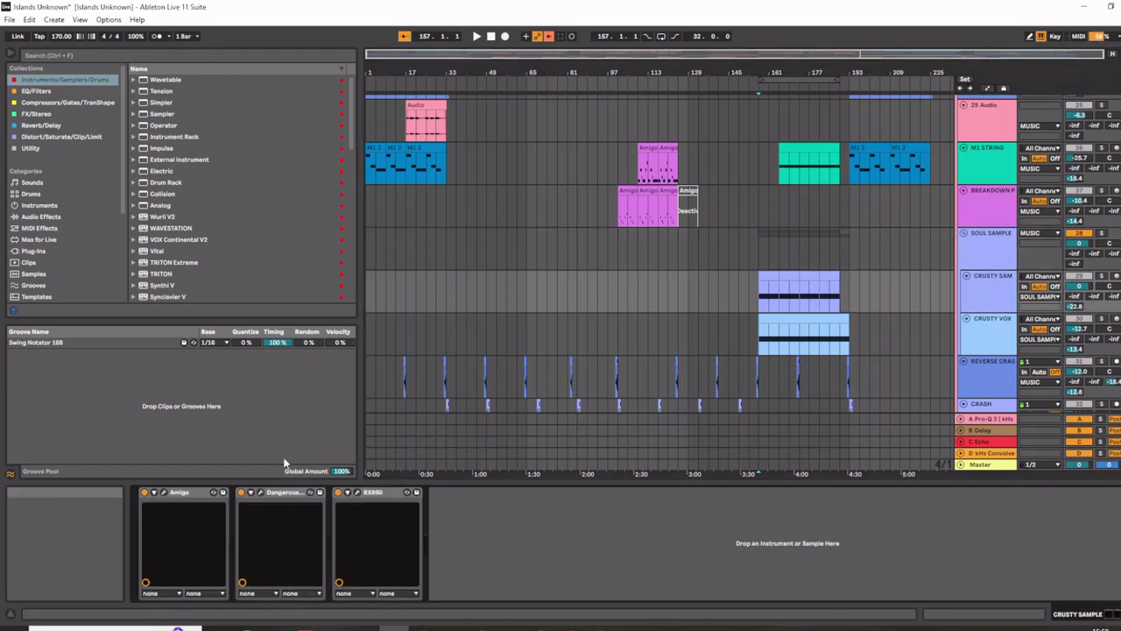
pyautogui.click(213, 492)
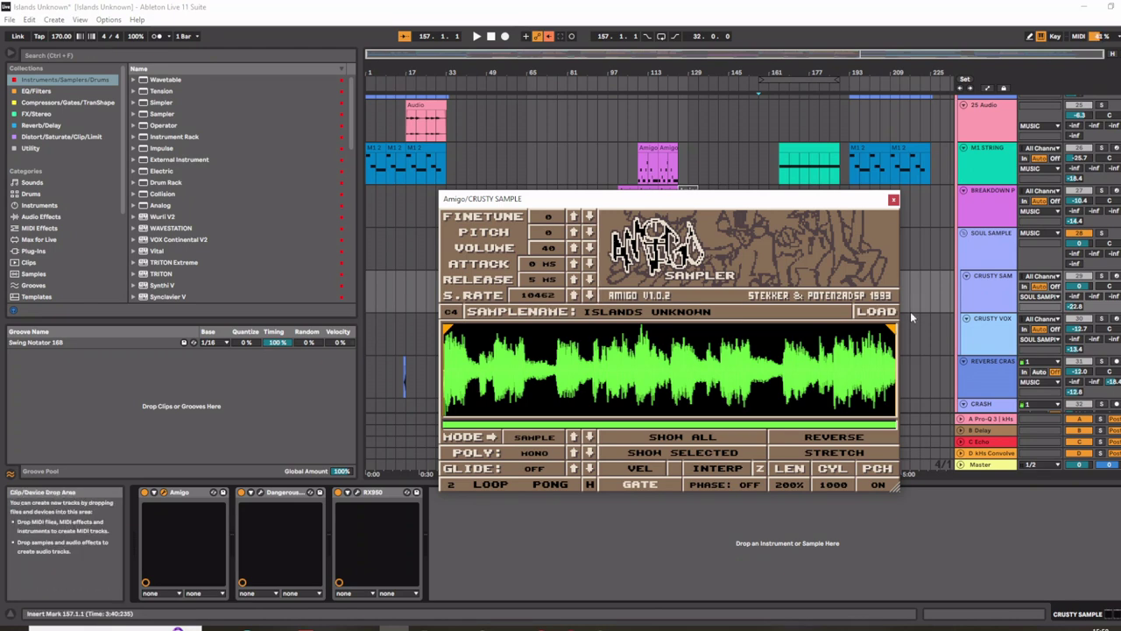
# - Solo the SOUL SAMPLE group and play it from bar 157 with the CRUSTY SAMPLE track's Amigo sampler window open
pyautogui.click(894, 199)
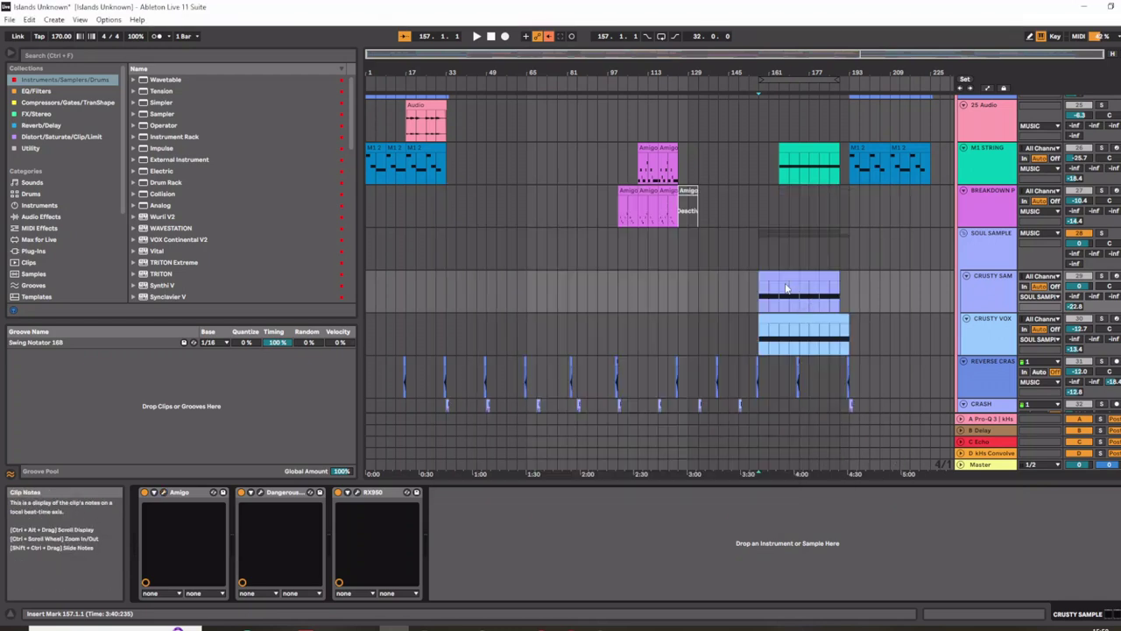
pyautogui.click(1101, 280)
pyautogui.press('space')
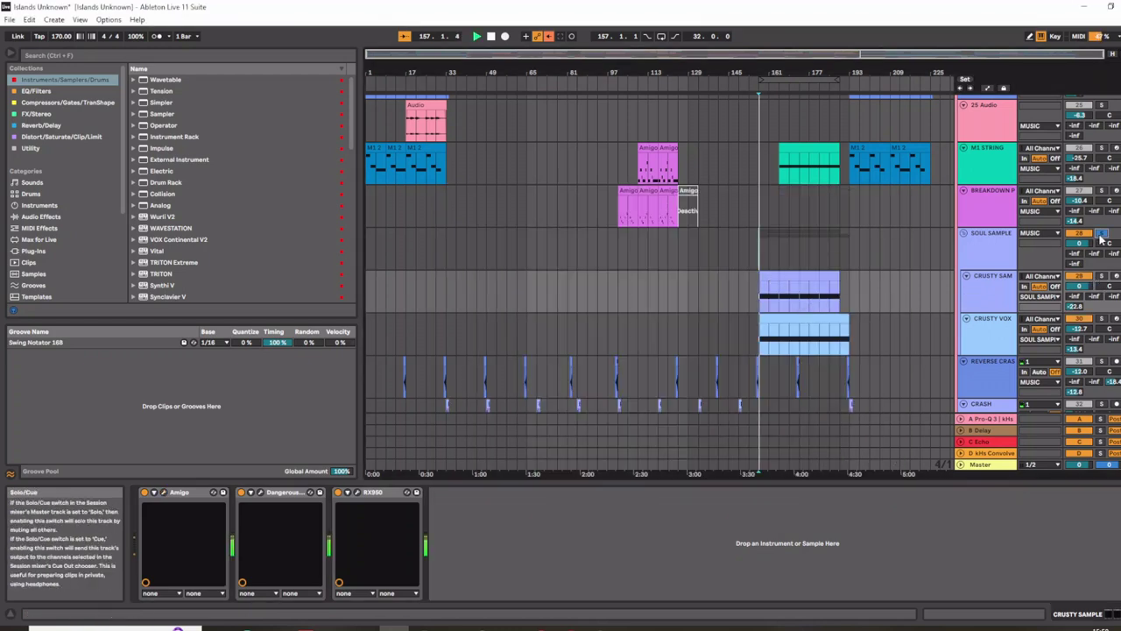
pyautogui.click(164, 493)
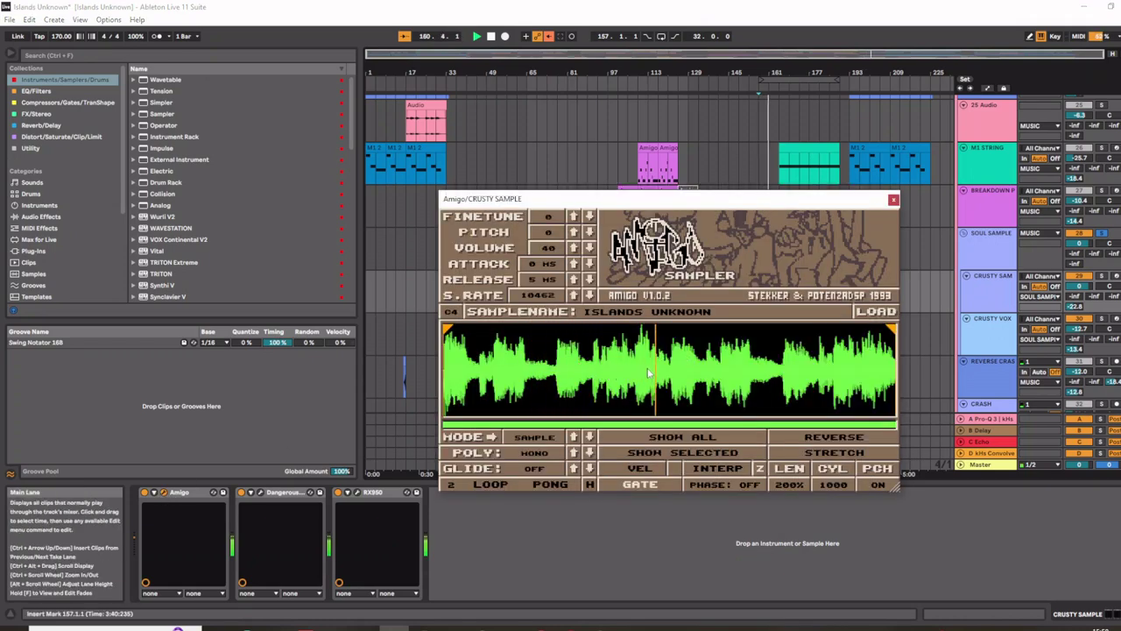
# - Inspect the Dangerous BAX EQ and RX950 settings on the CRUSTY SAMPLE track, and close all its plug-in windows
pyautogui.click(256, 492)
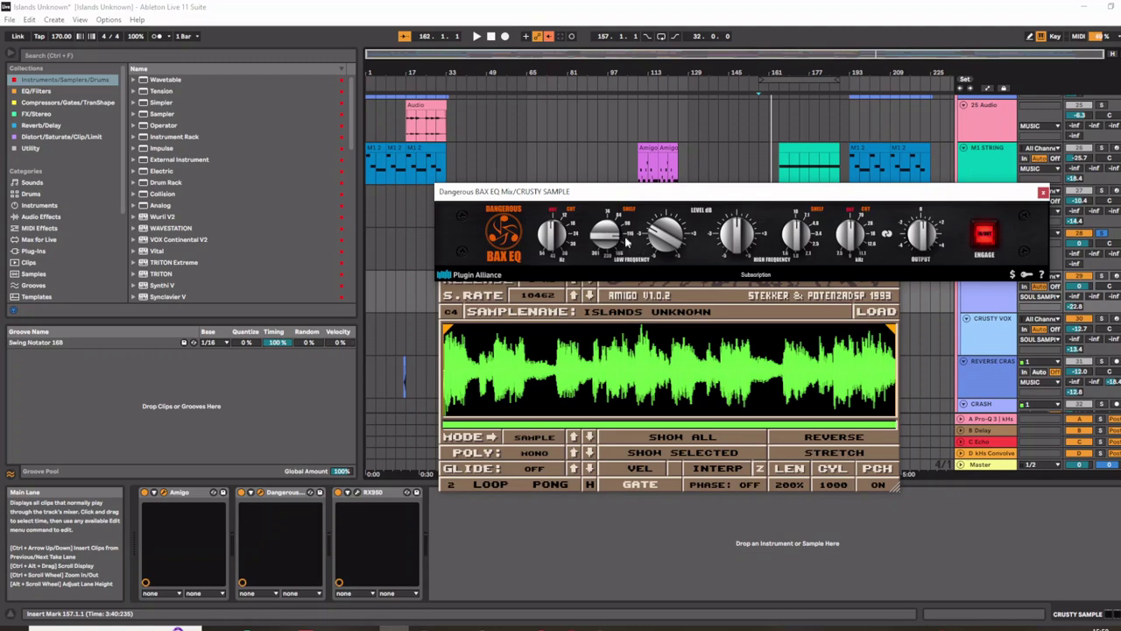
pyautogui.click(1042, 192)
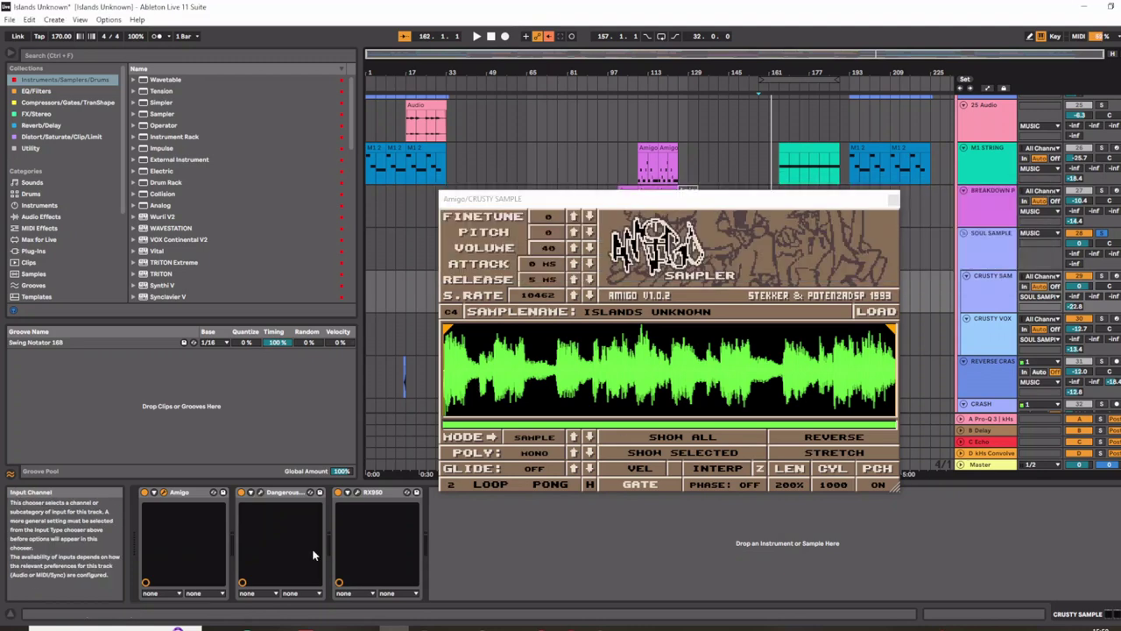
pyautogui.click(362, 496)
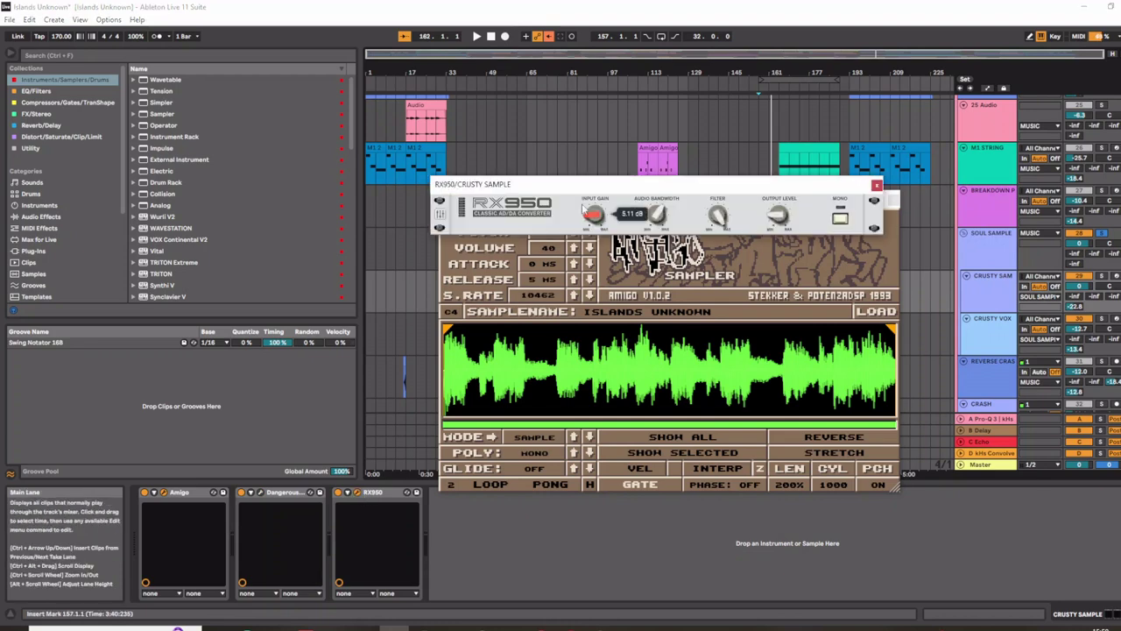
pyautogui.click(876, 185)
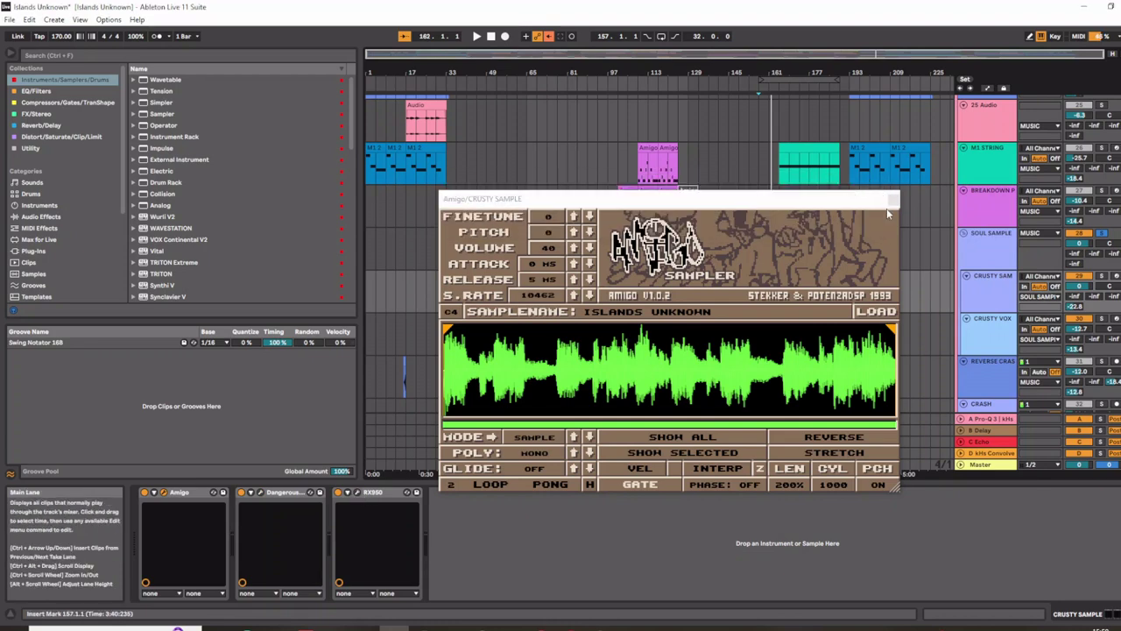
pyautogui.click(893, 201)
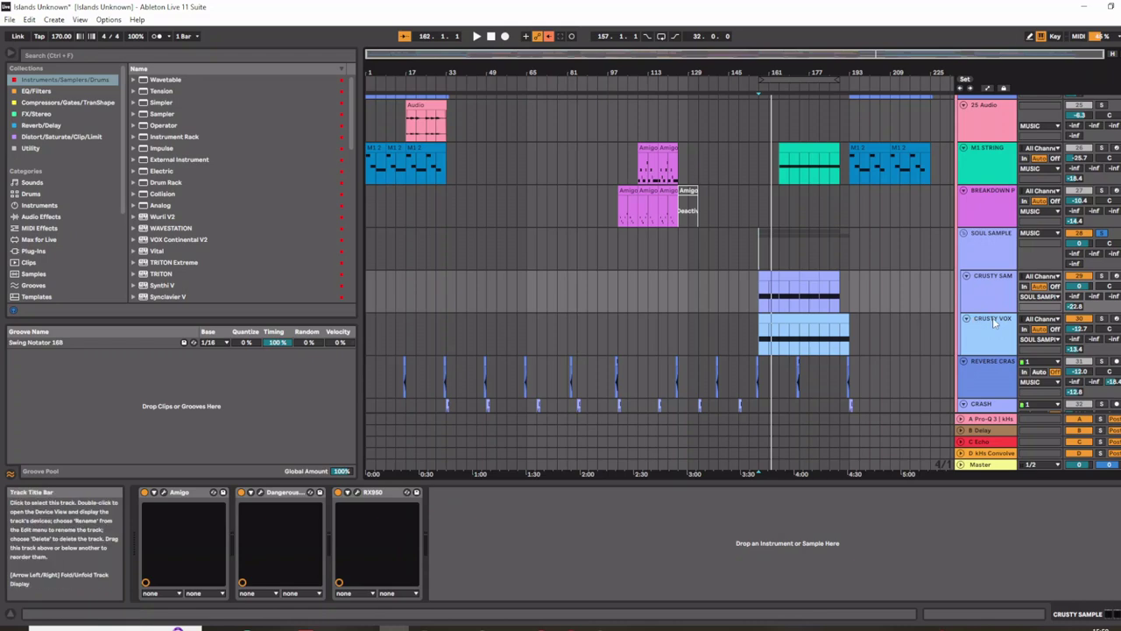
# - Solo the CRUSTY VOX track, play it from bar 157 and inspect its MDE-X effect
pyautogui.click(710, 323)
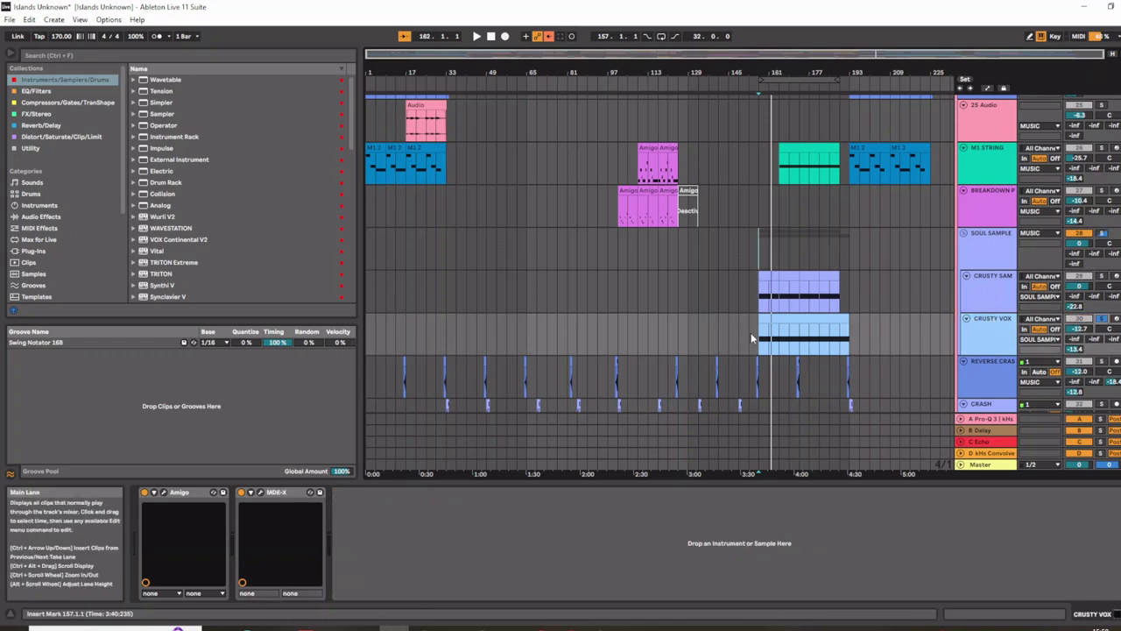
pyautogui.press('space')
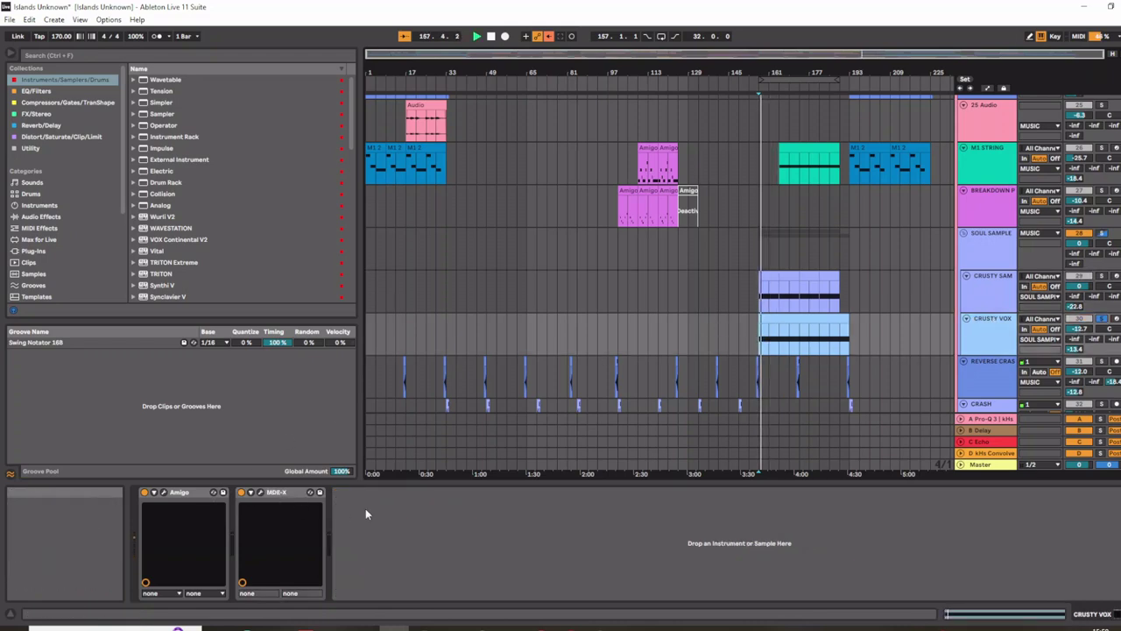
pyautogui.click(260, 495)
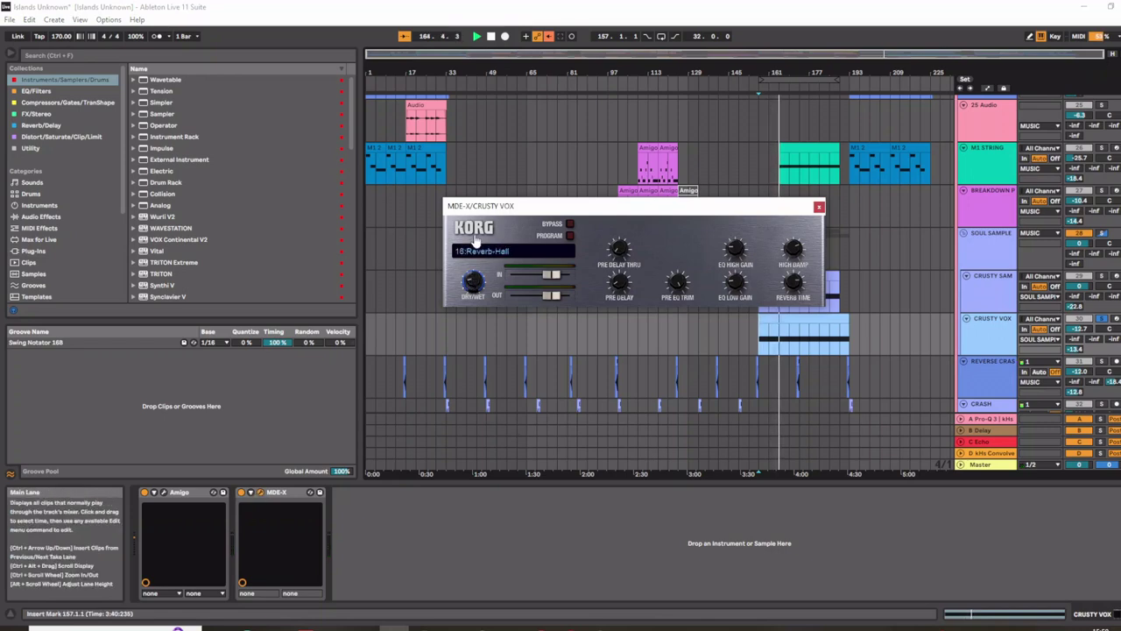
pyautogui.click(819, 207)
pyautogui.click(277, 493)
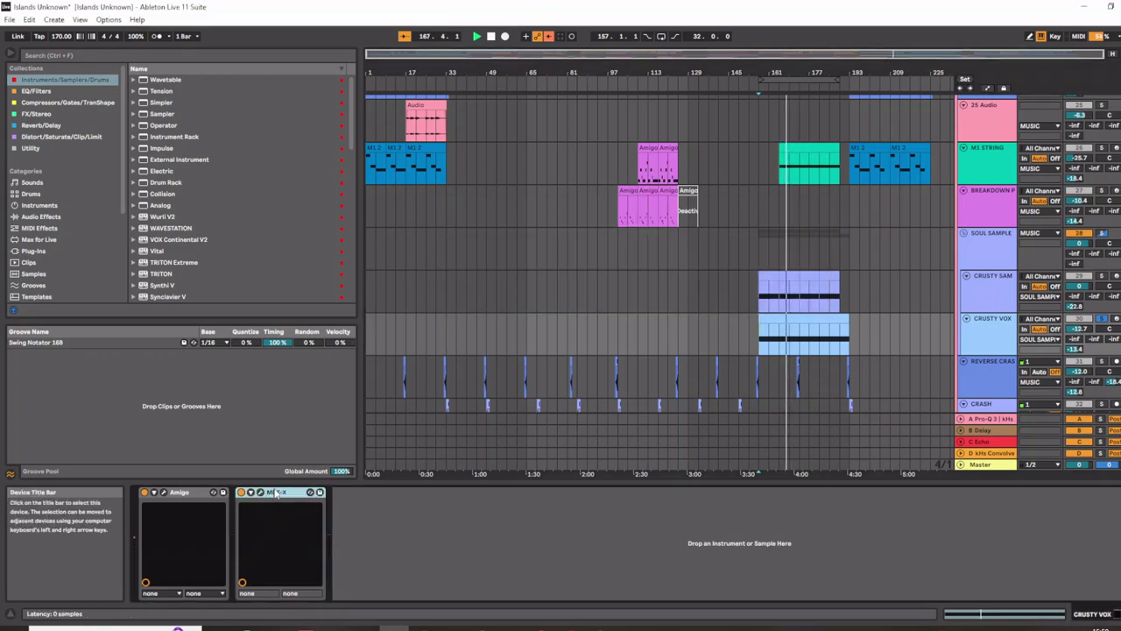
# - Show the SOUL SAMPLE group's Glue Compressor, and play the full mix from bar 157 without solo while reviewing the tracks
pyautogui.click(990, 252)
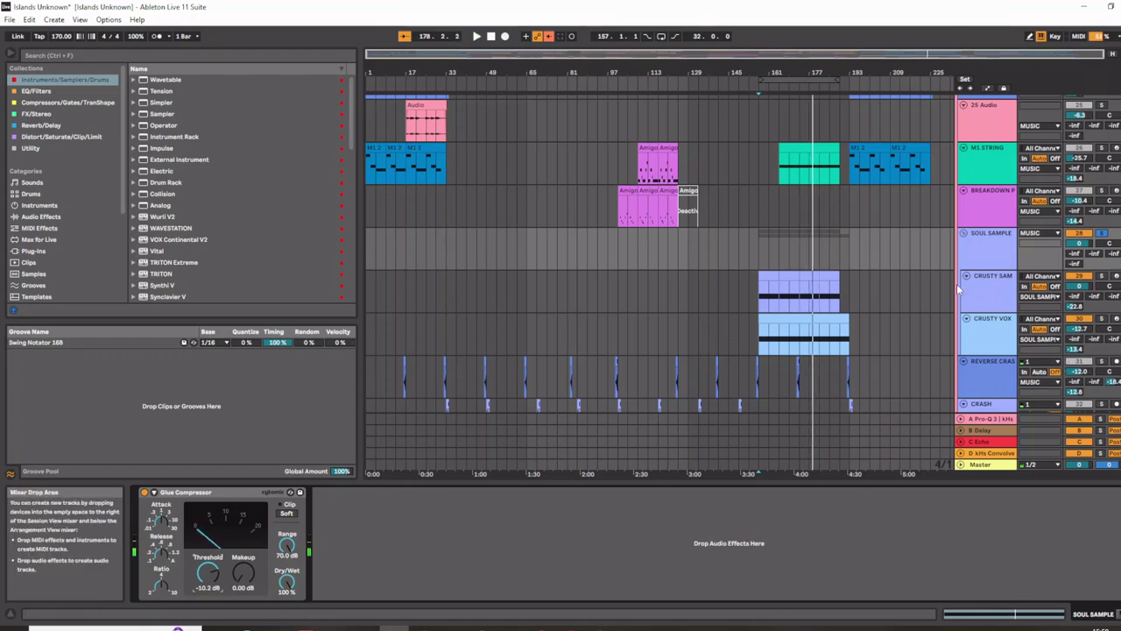
pyautogui.scroll(2, 817, 262)
pyautogui.scroll(6, 793, 197)
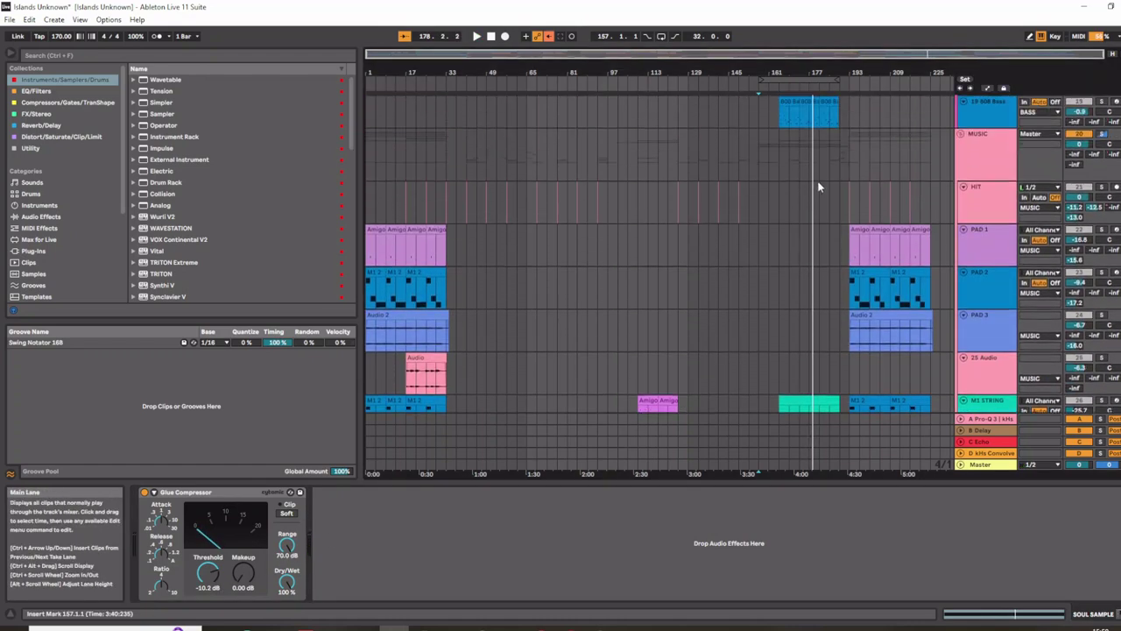
pyautogui.click(776, 87)
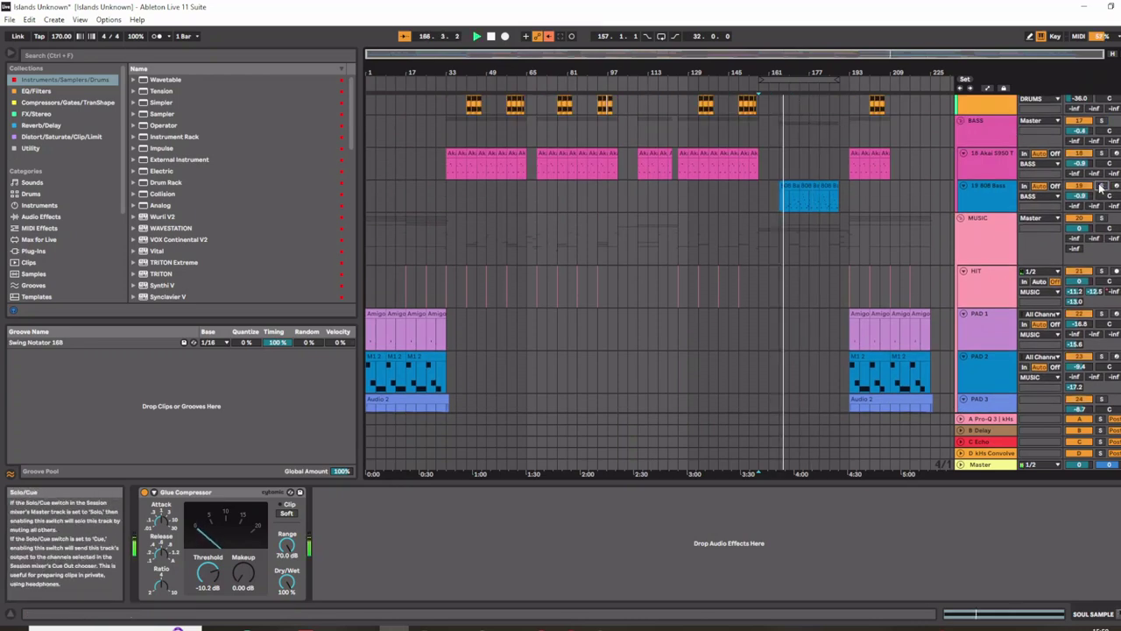
pyautogui.scroll(2, 878, 229)
pyautogui.scroll(3, 879, 228)
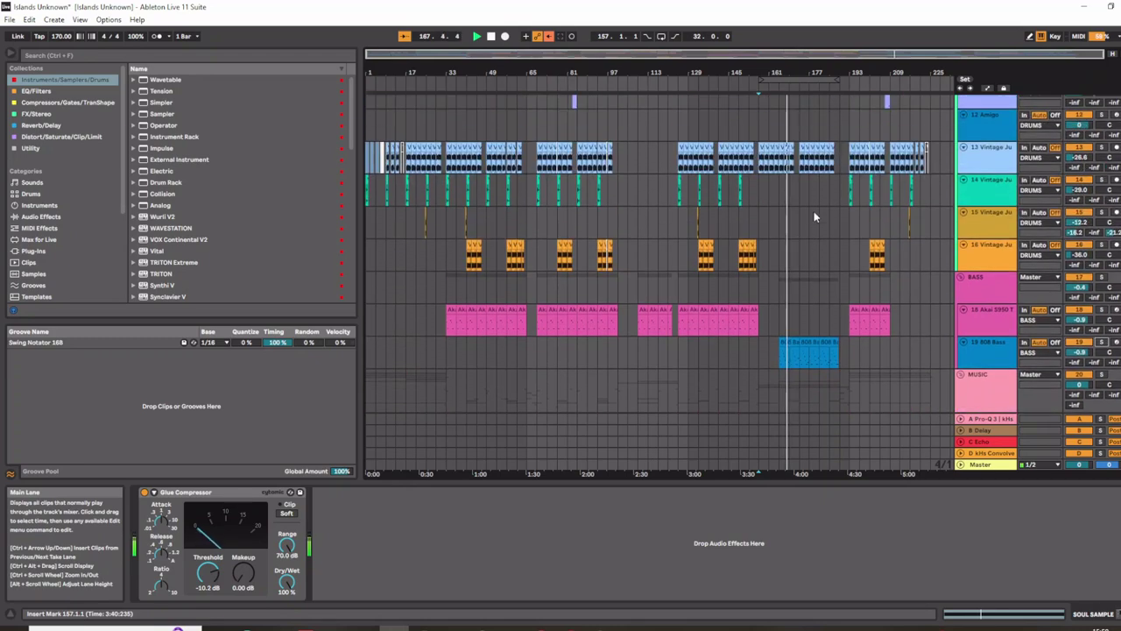
pyautogui.scroll(-10, 751, 285)
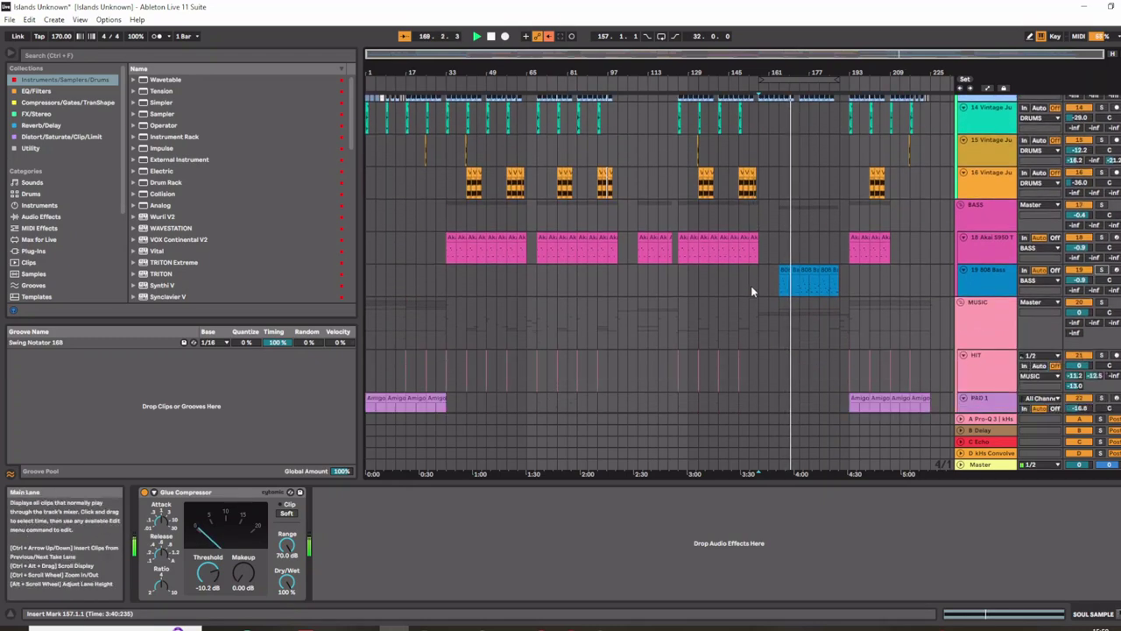
pyautogui.scroll(-12, 746, 301)
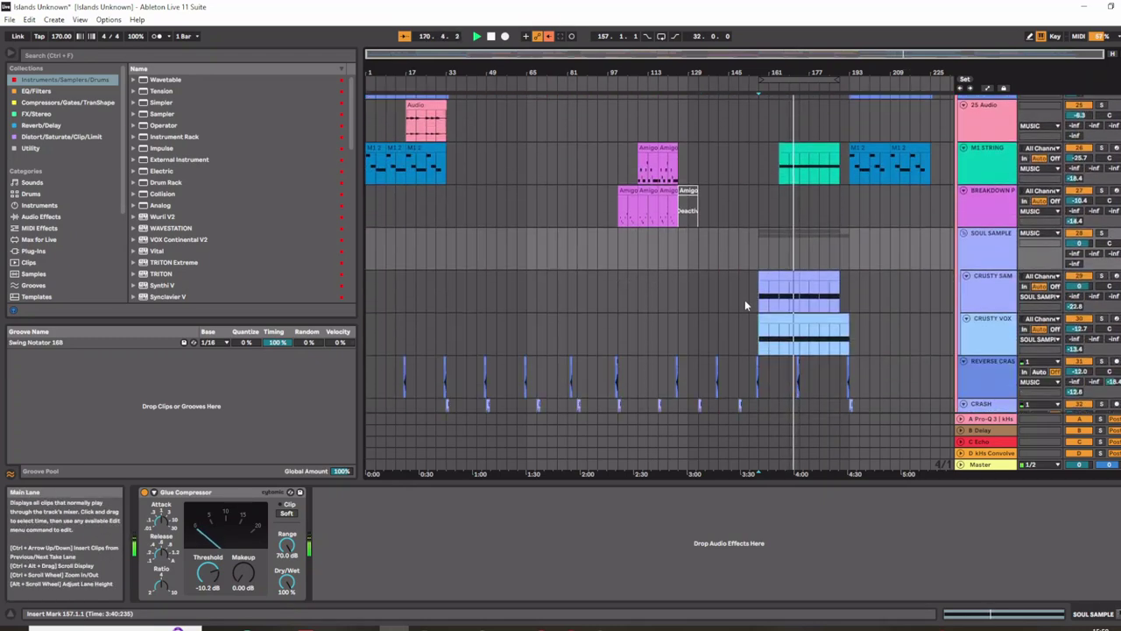
# - Solo the SOUNDCLASH VOX track and play its first clip from bar 32
pyautogui.scroll(-3, 749, 300)
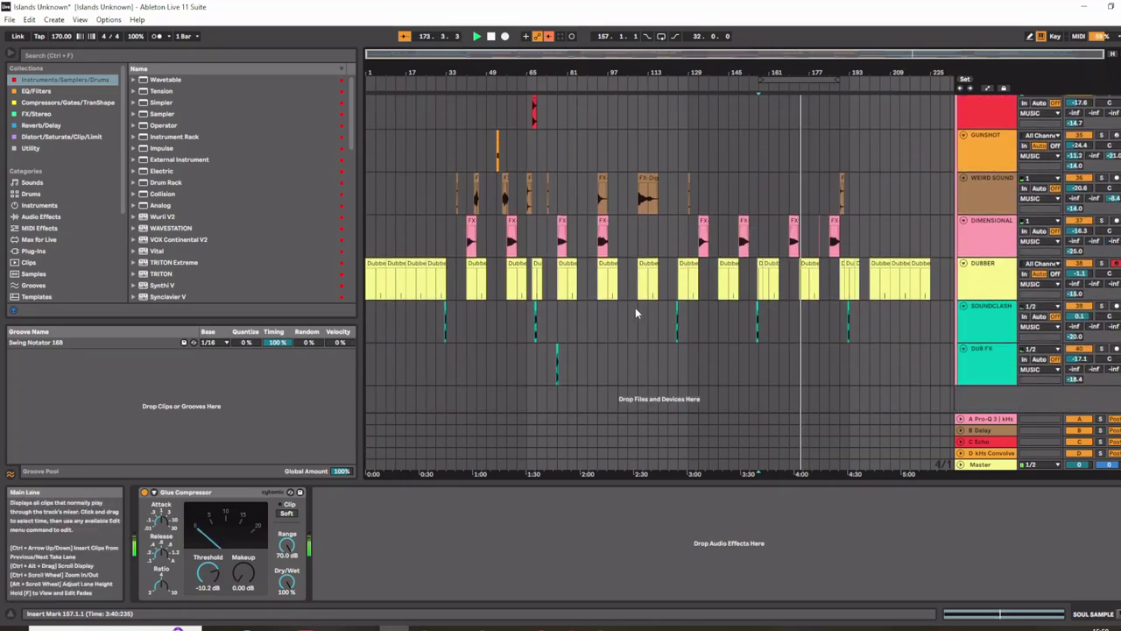
pyautogui.scroll(5, 424, 336)
pyautogui.click(611, 338)
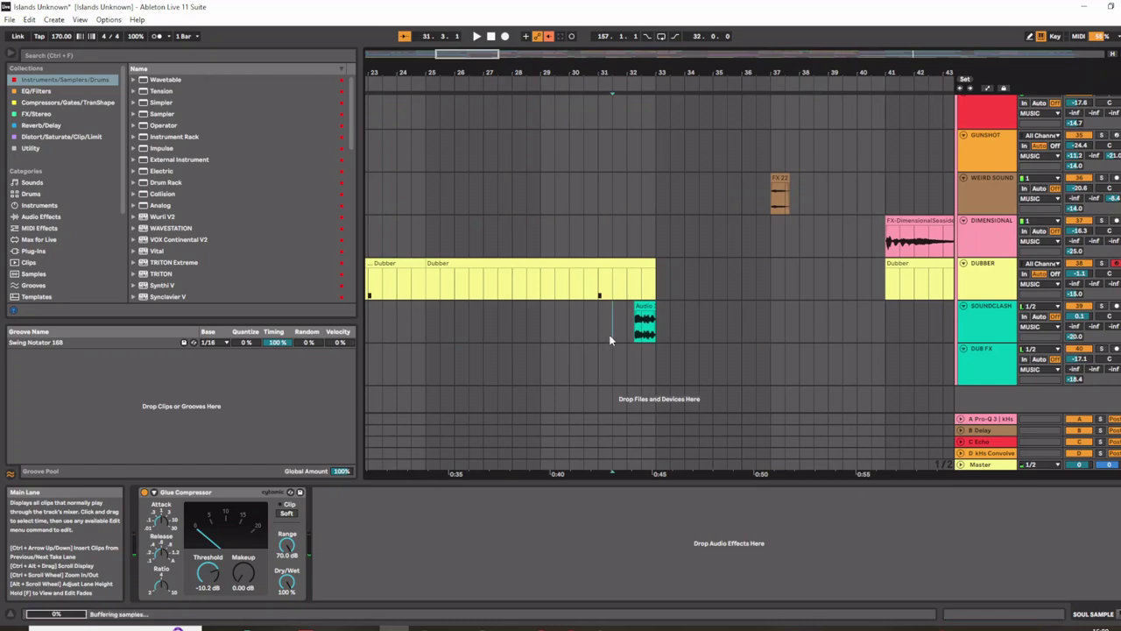
pyautogui.scroll(-5, 632, 338)
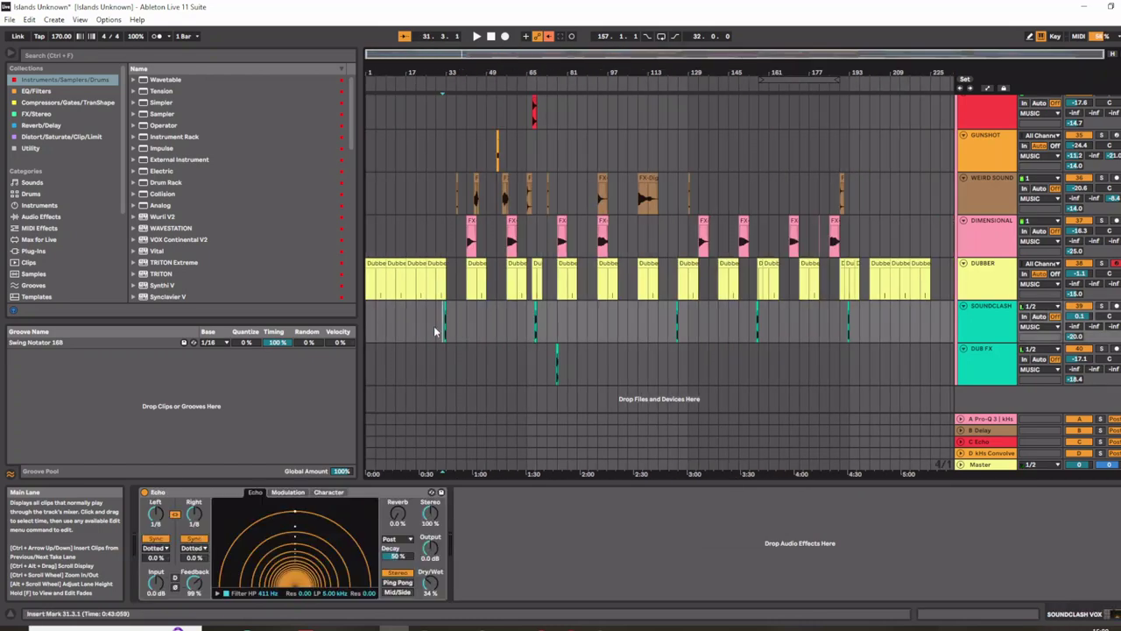
pyautogui.scroll(5, 435, 331)
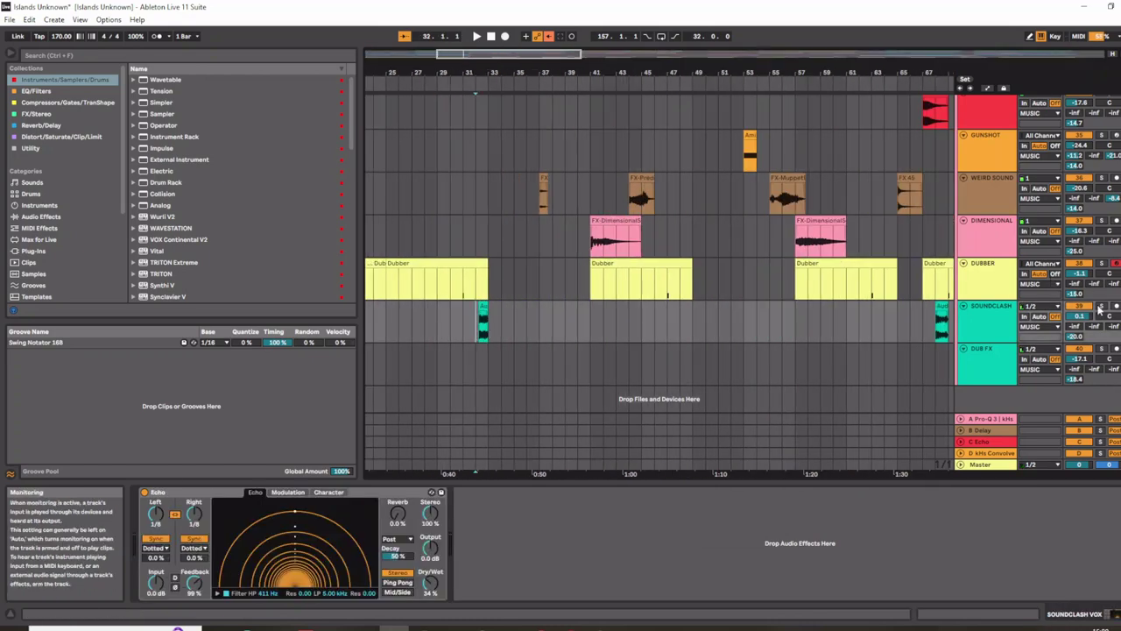
pyautogui.press('space')
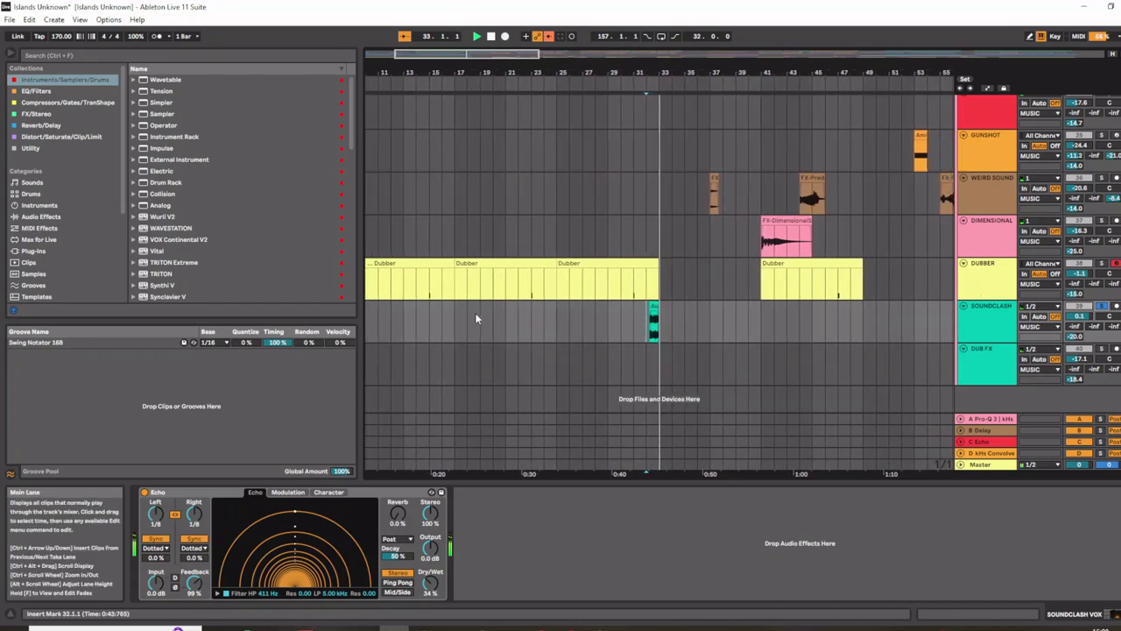
pyautogui.press('space')
pyautogui.press('space')
# - Extend the first SOUNDCLASH VOX clip to bar 41 during playback, trim it back to bar 33 and stop
pyautogui.moveTo(650, 307); pyautogui.dragTo(752, 307)
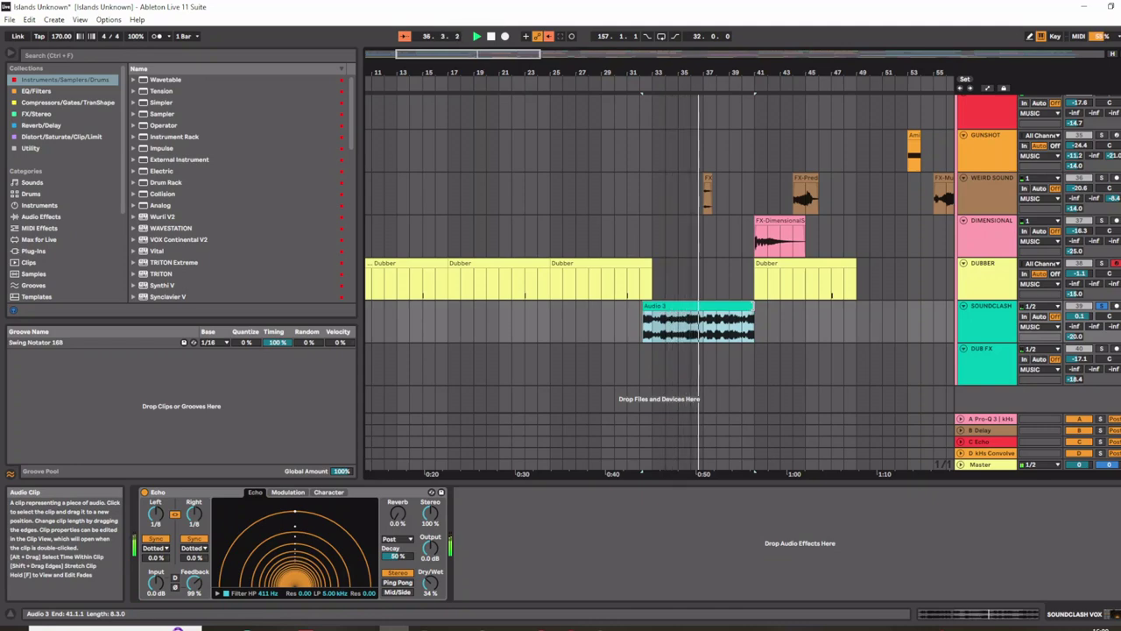
pyautogui.moveTo(752, 307); pyautogui.dragTo(649, 307)
pyautogui.press('space')
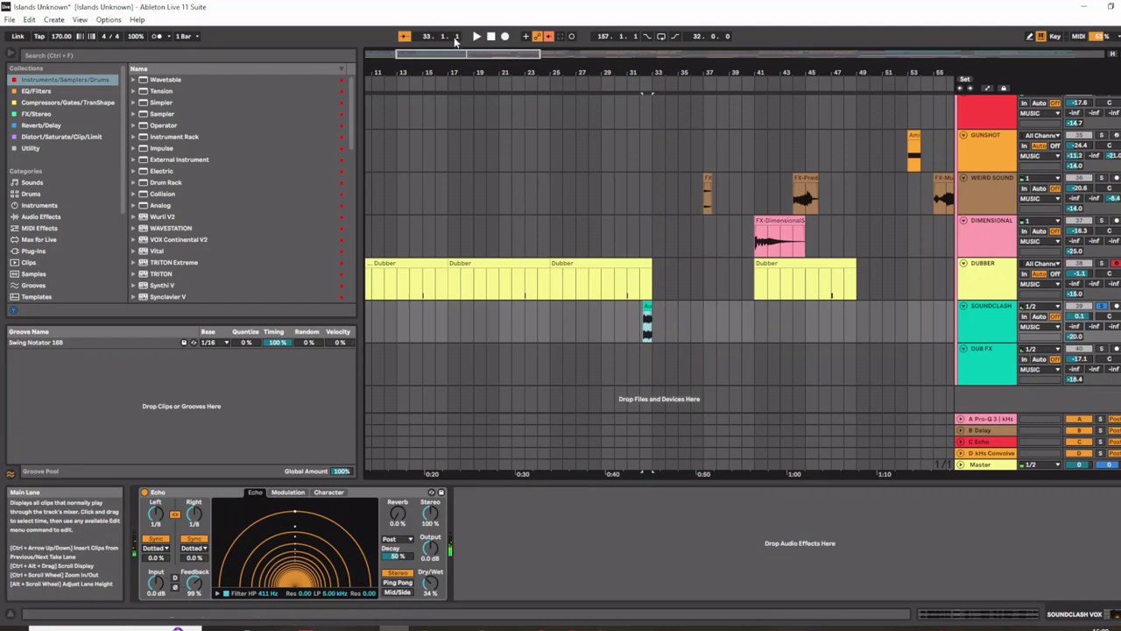
# - Replay the first SOUNDCLASH VOX clip, show the whole arrangement and release the track's solo
pyautogui.moveTo(517, 55); pyautogui.dragTo(548, 54)
pyautogui.click(509, 87)
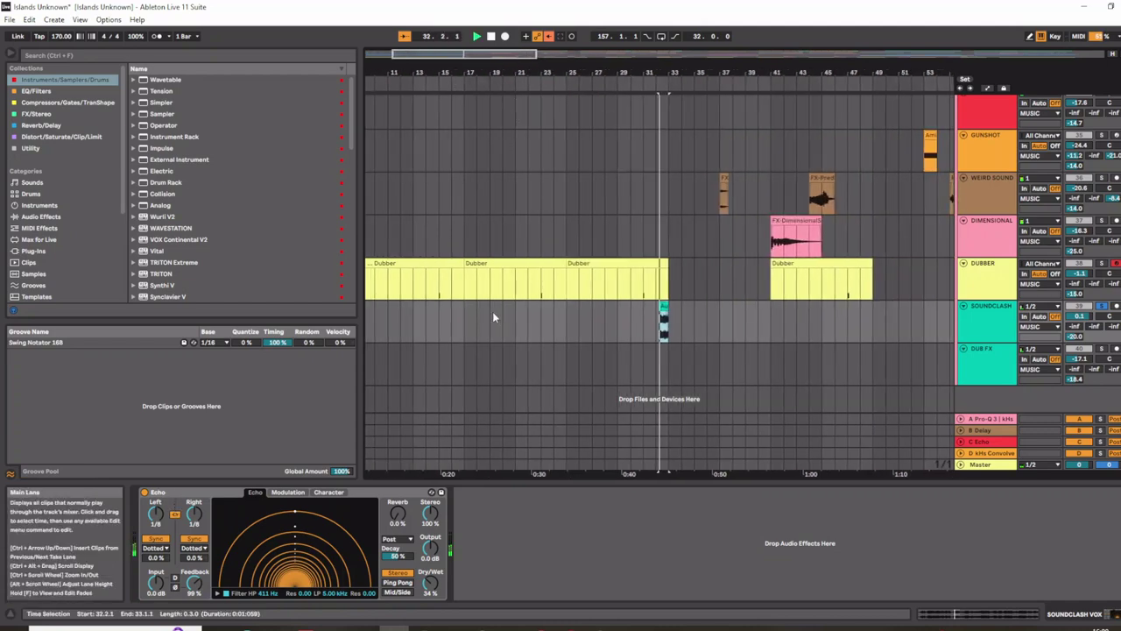
pyautogui.hotkey('shift', 'w')
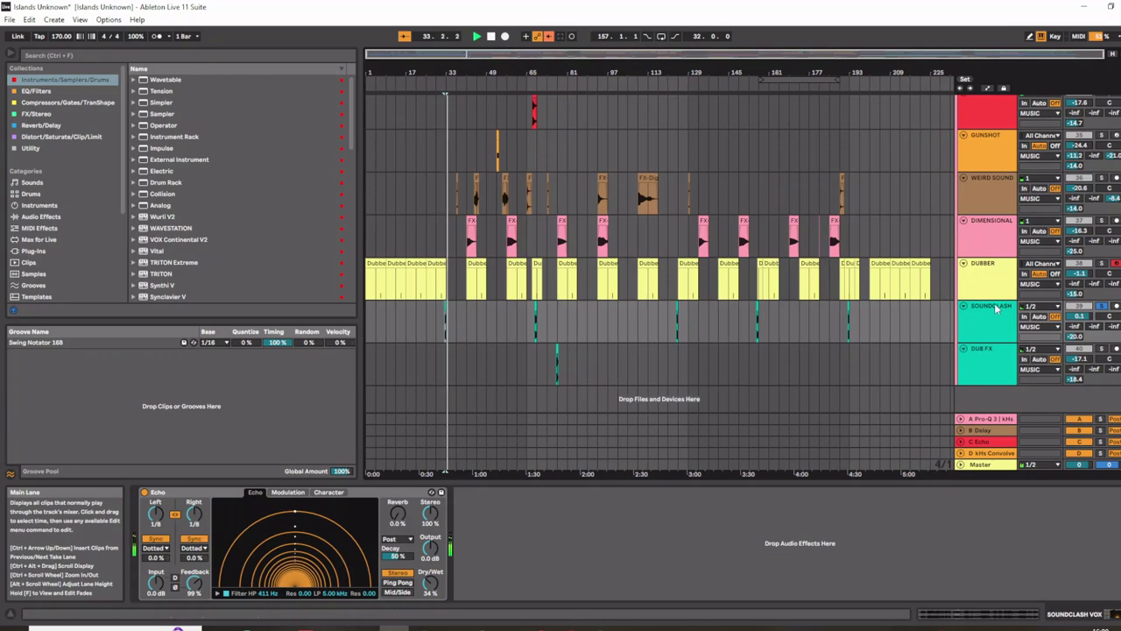
pyautogui.click(1102, 307)
pyautogui.press('x')
# - Play the second SOUNDCLASH VOX clip from bar 67, restart it once and stop playback
pyautogui.keyDown('ctrl'); pyautogui.scroll(-5, 543, 339); pyautogui.keyUp('ctrl')
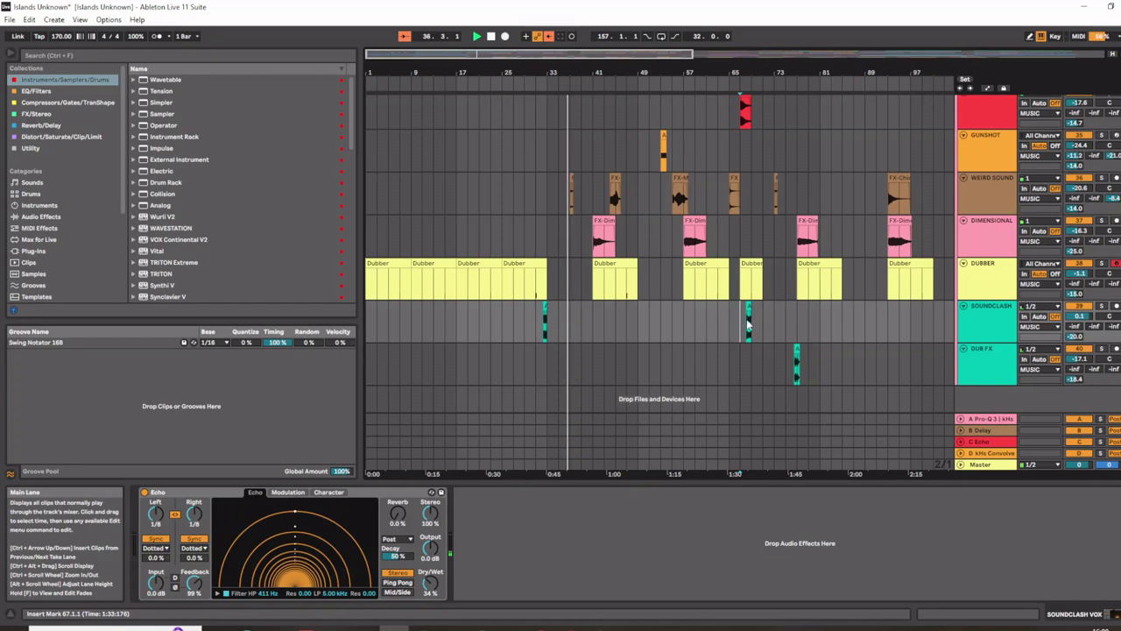
pyautogui.click(747, 322)
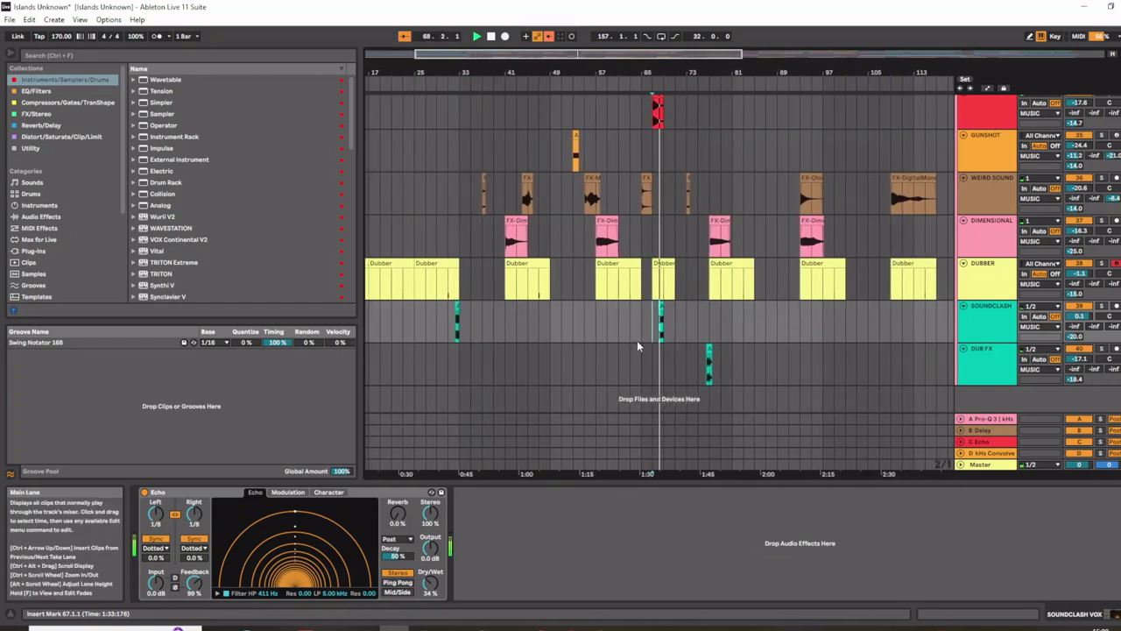
pyautogui.press('space')
pyautogui.press('space')
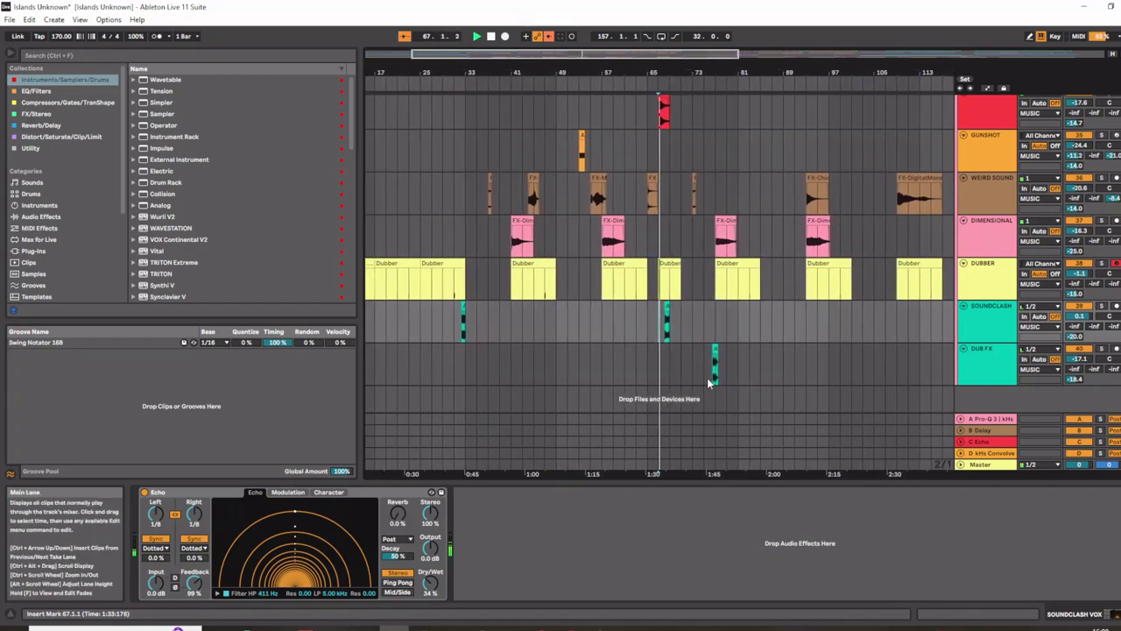
pyautogui.keyDown('ctrl'); pyautogui.scroll(5, 713, 383); pyautogui.keyUp('ctrl')
pyautogui.press('space')
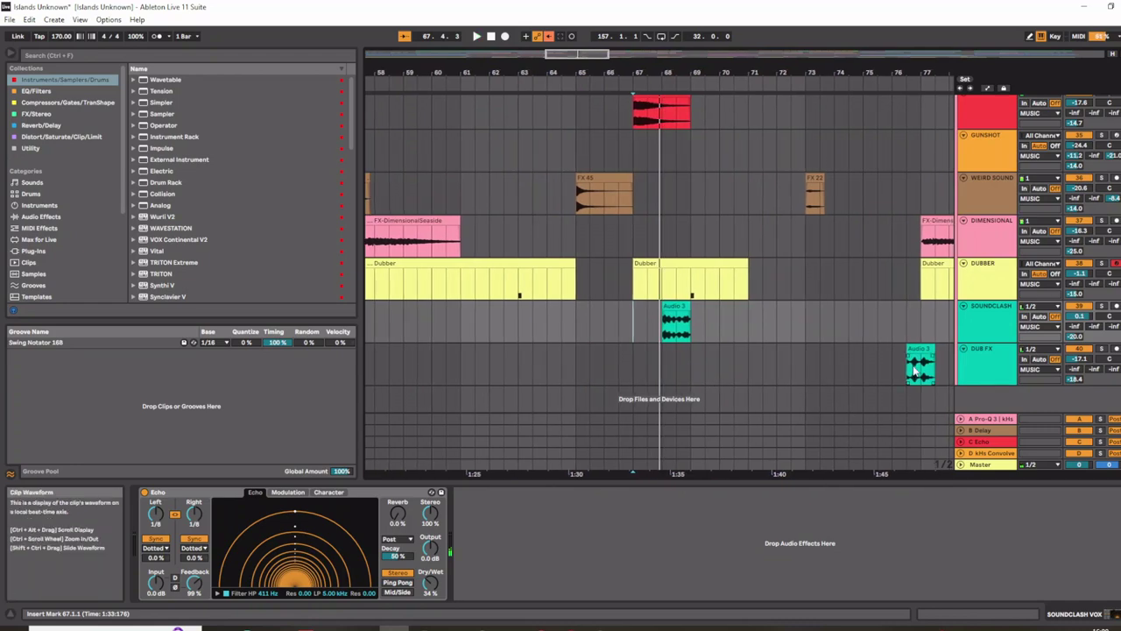
# - Solo the DUB FX track, play its clip from position 76.3.1 and take a closer look at the clip
pyautogui.click(906, 368)
pyautogui.click(1101, 348)
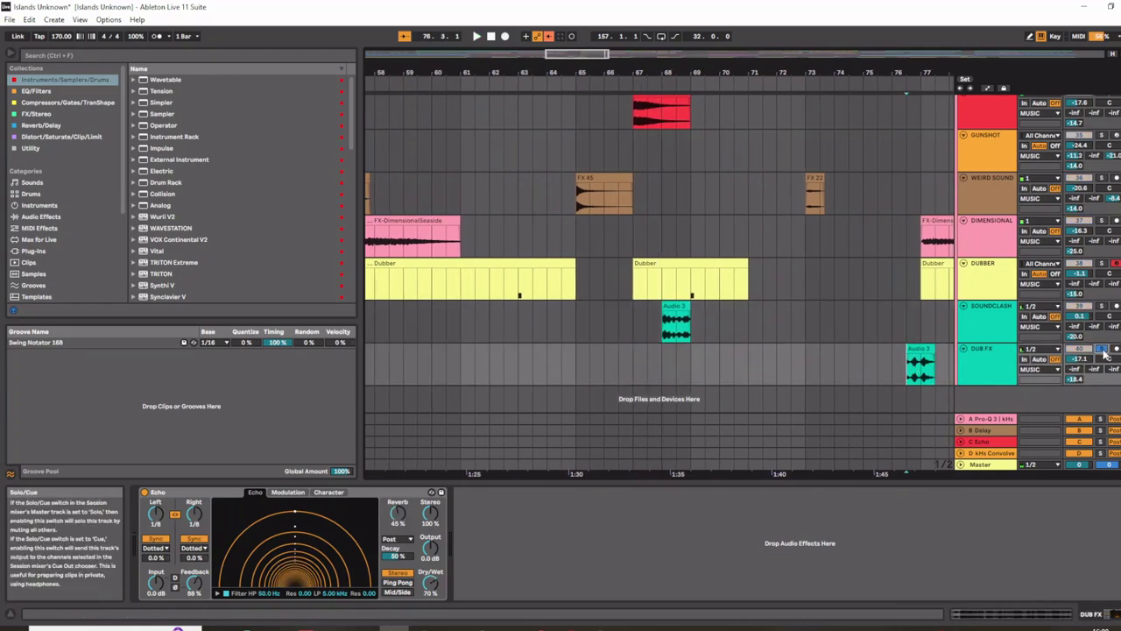
pyautogui.press('space')
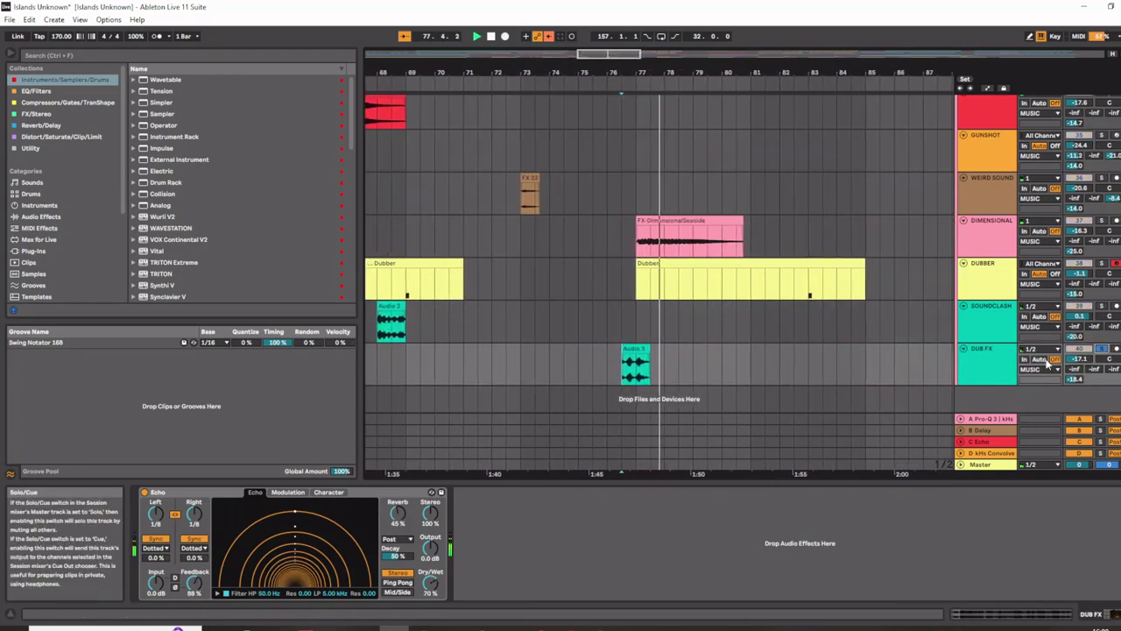
pyautogui.scroll(-8, 622, 365)
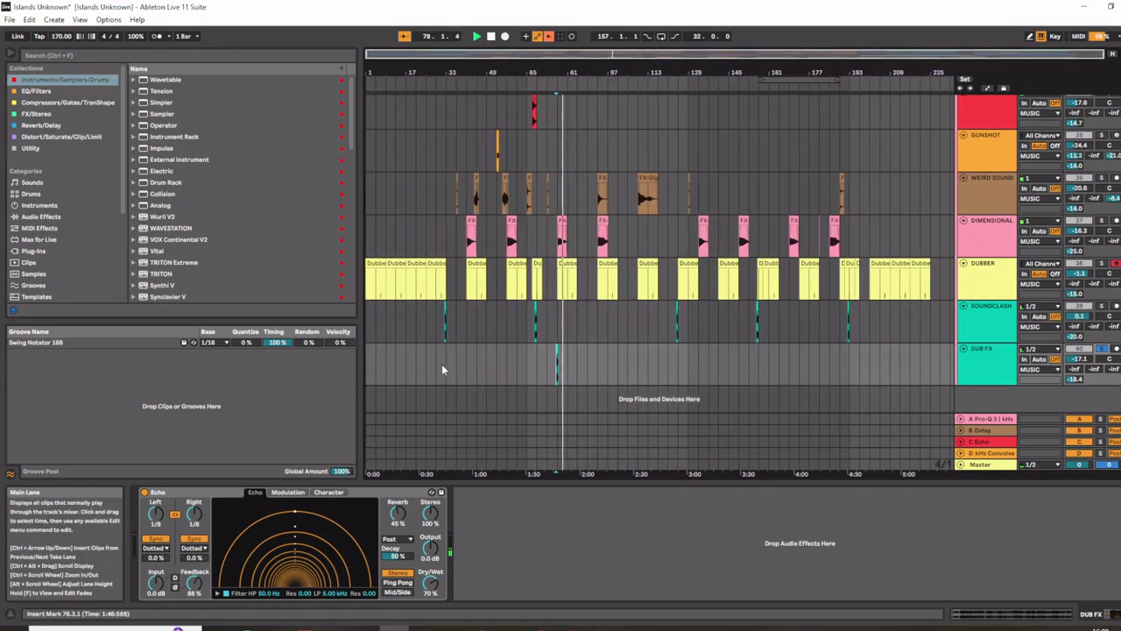
pyautogui.scroll(6, 545, 365)
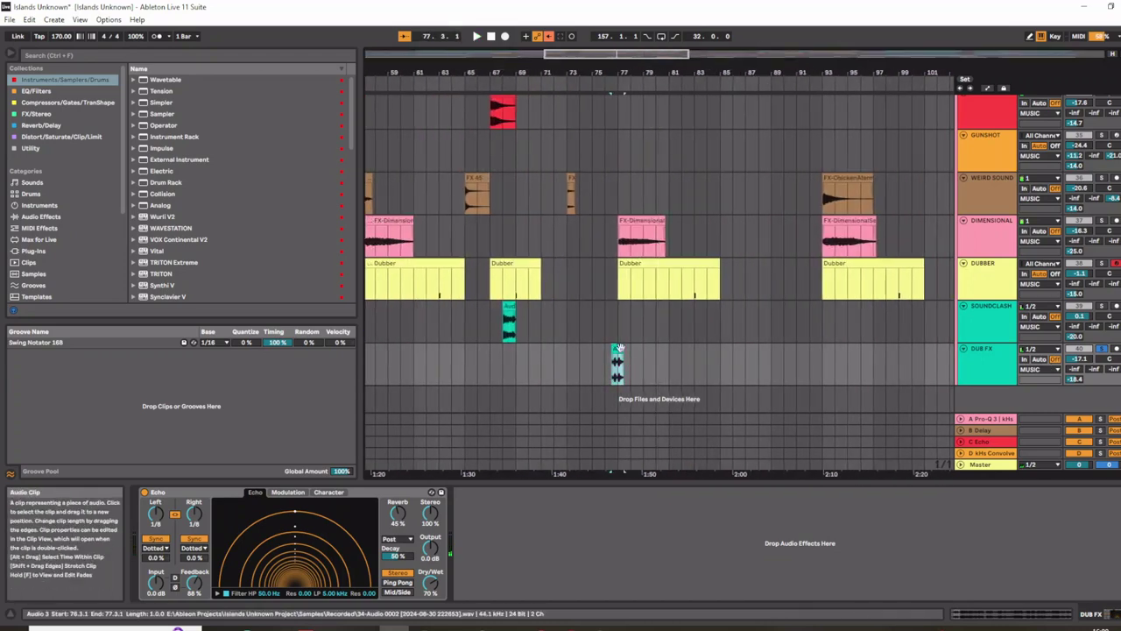
# - Try extending the DUB FX clip to position 90.1.1 during playback, undo the extension and stop playback
pyautogui.moveTo(624, 357); pyautogui.dragTo(785, 358)
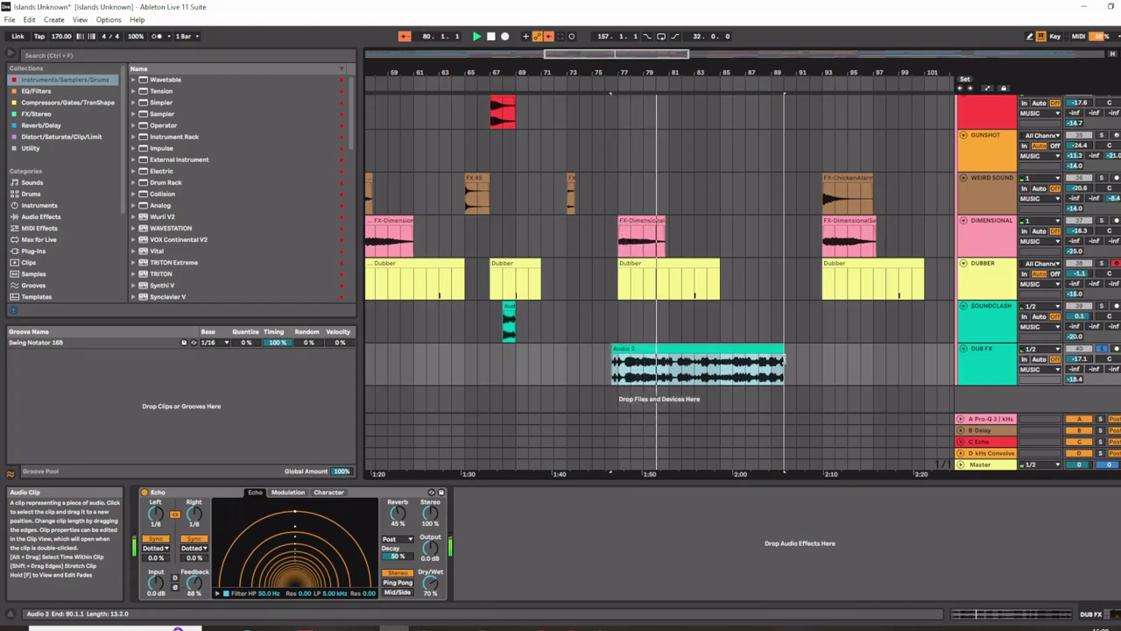
pyautogui.hotkey('ctrl', 'z')
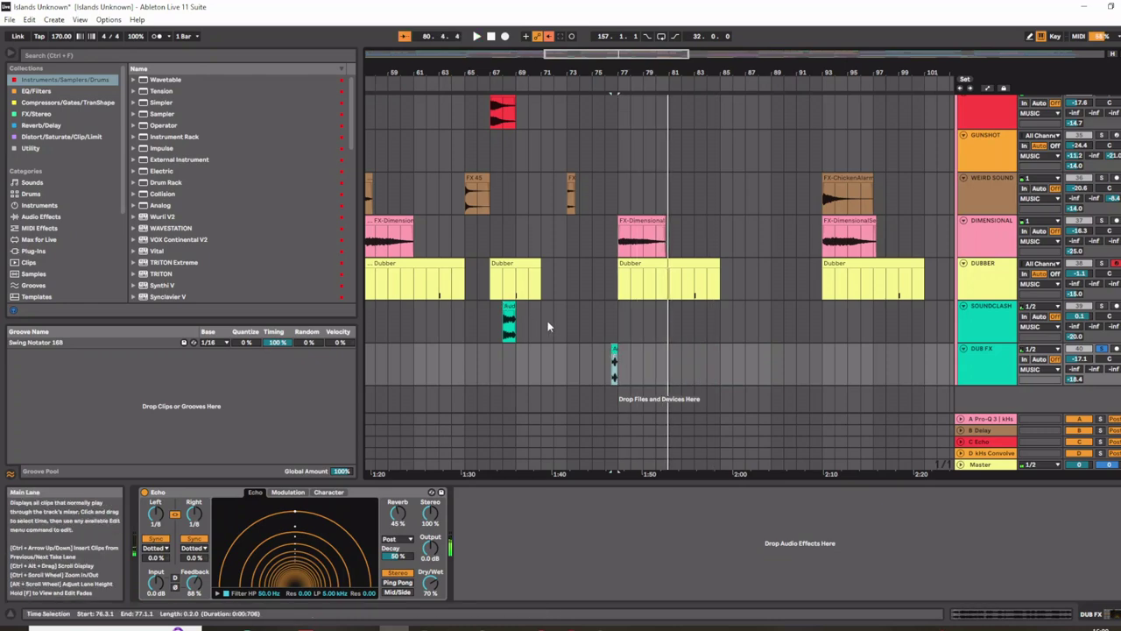
# - Select the MUSIC group and inspect its Bad Tape and Virtual Tape Machines plug-ins, closing the tape machine window
pyautogui.scroll(15, 912, 284)
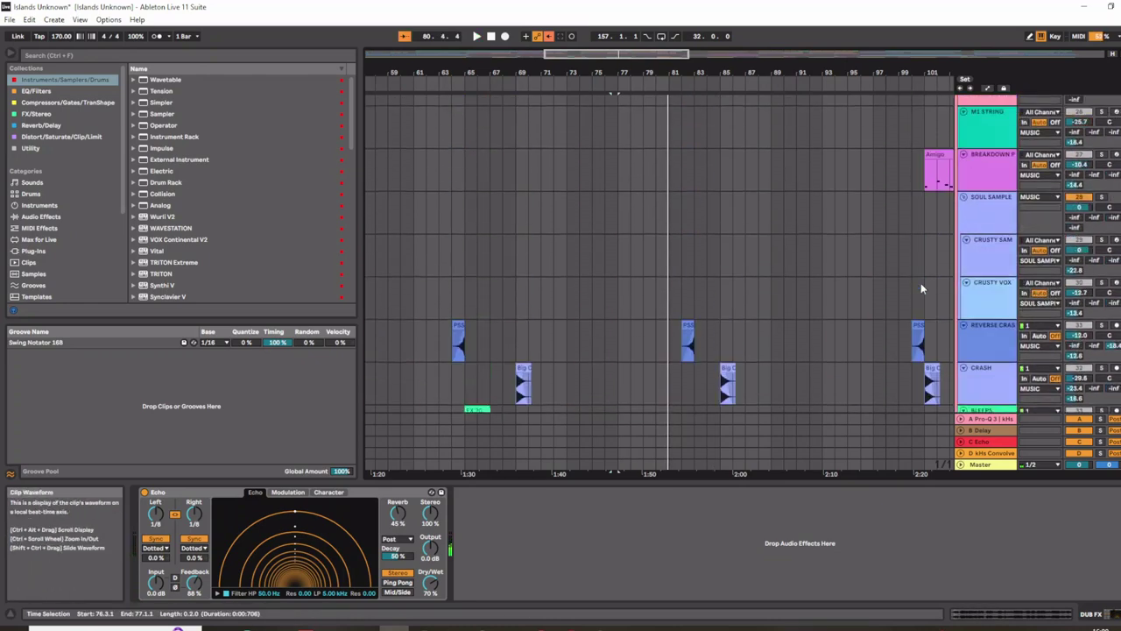
pyautogui.click(978, 159)
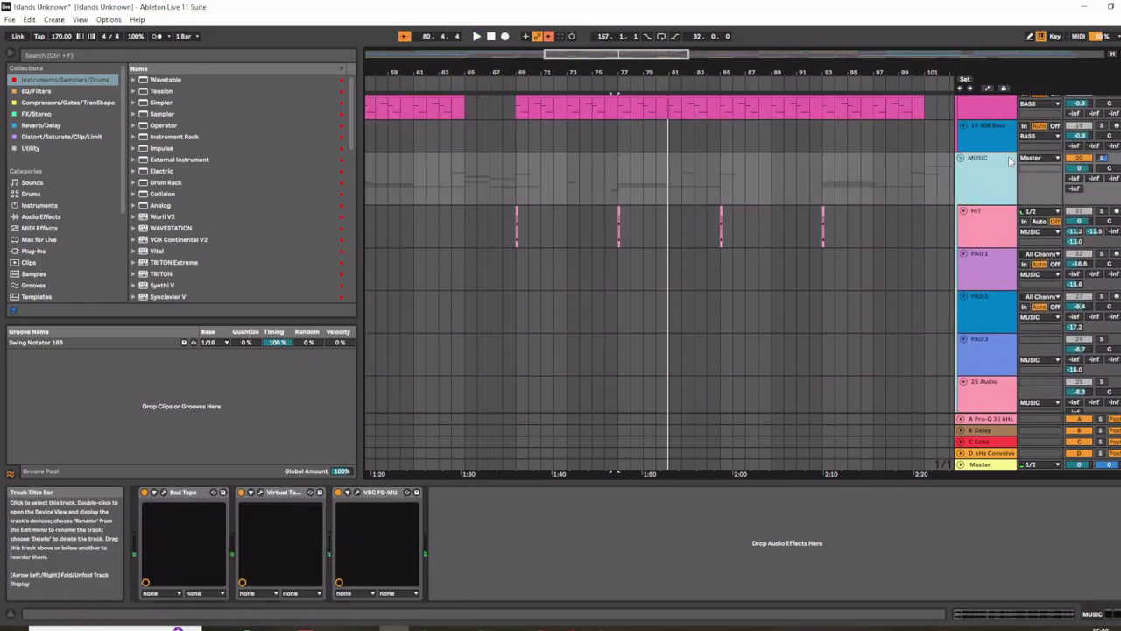
pyautogui.click(164, 493)
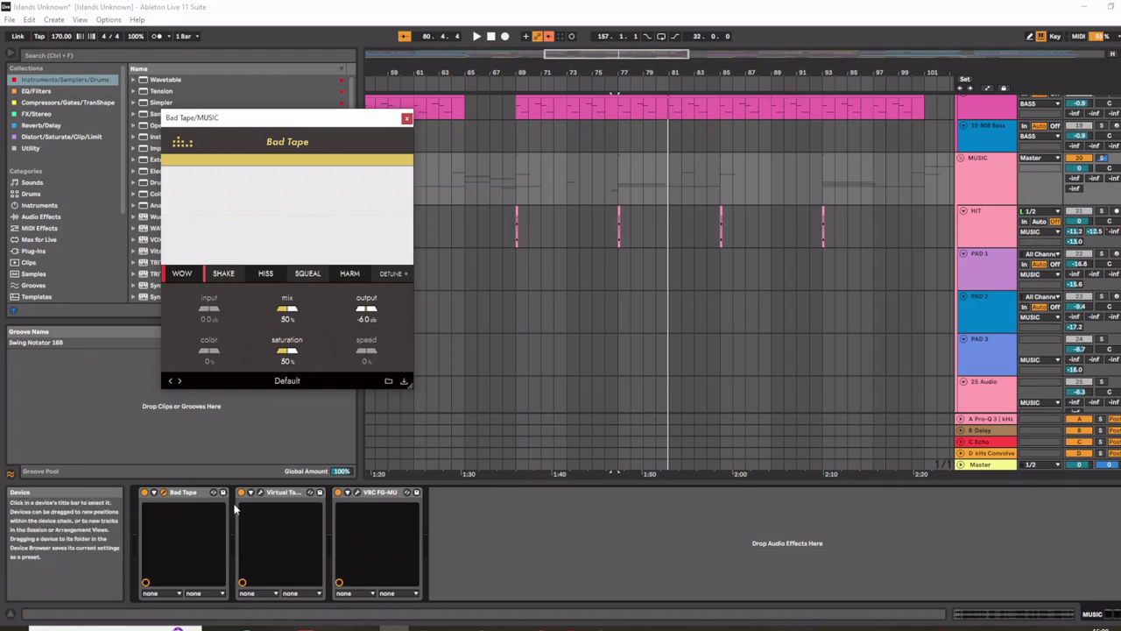
pyautogui.moveTo(185, 281)
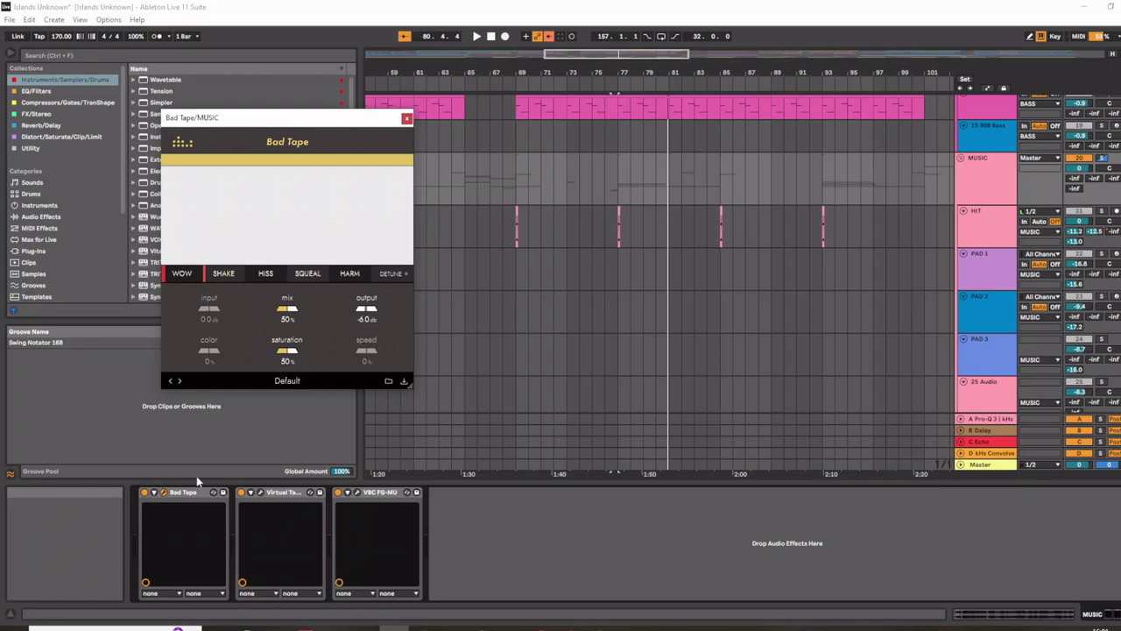
pyautogui.click(260, 492)
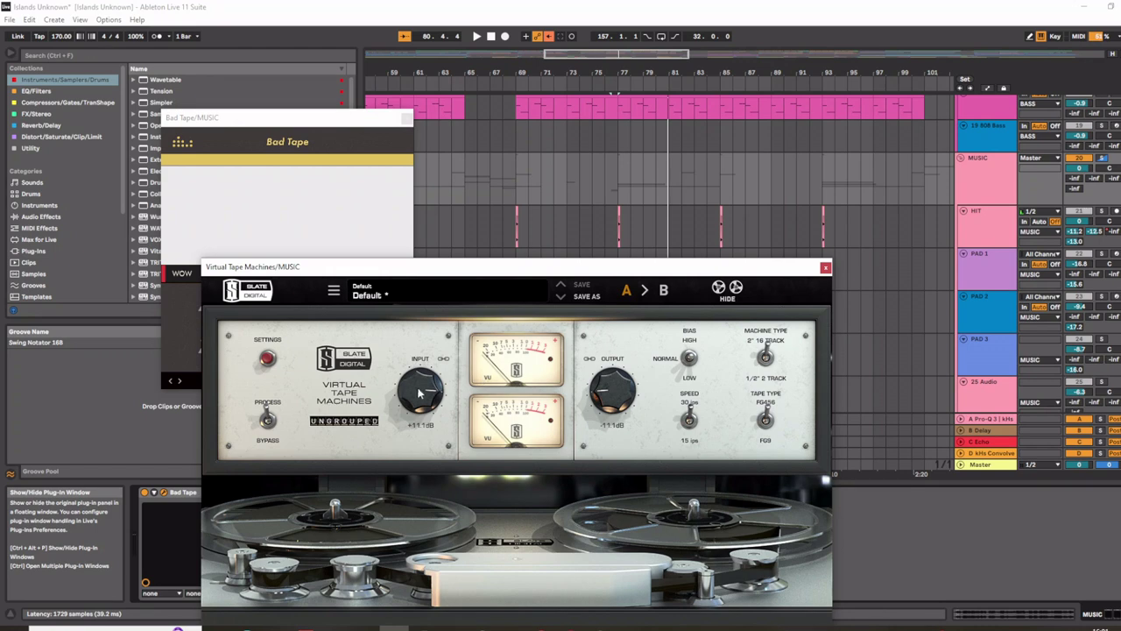
pyautogui.click(825, 268)
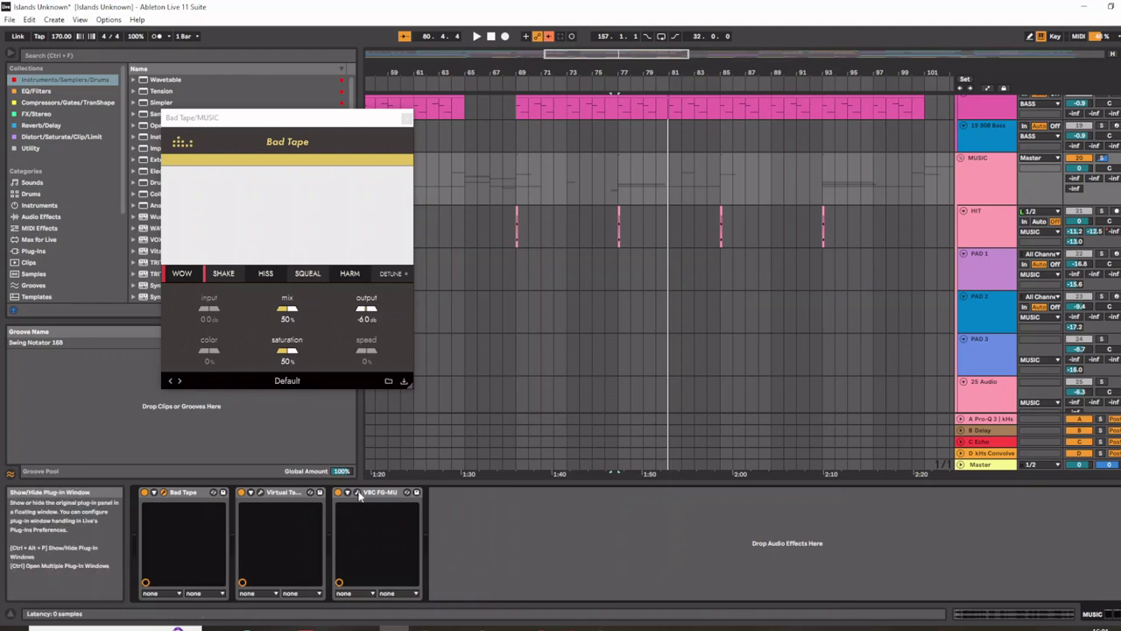
# - Open the MUSIC group's VBC FG-MU compressor, dismiss the Bad Tape window, inspect the compressor's settings and close it
pyautogui.click(357, 492)
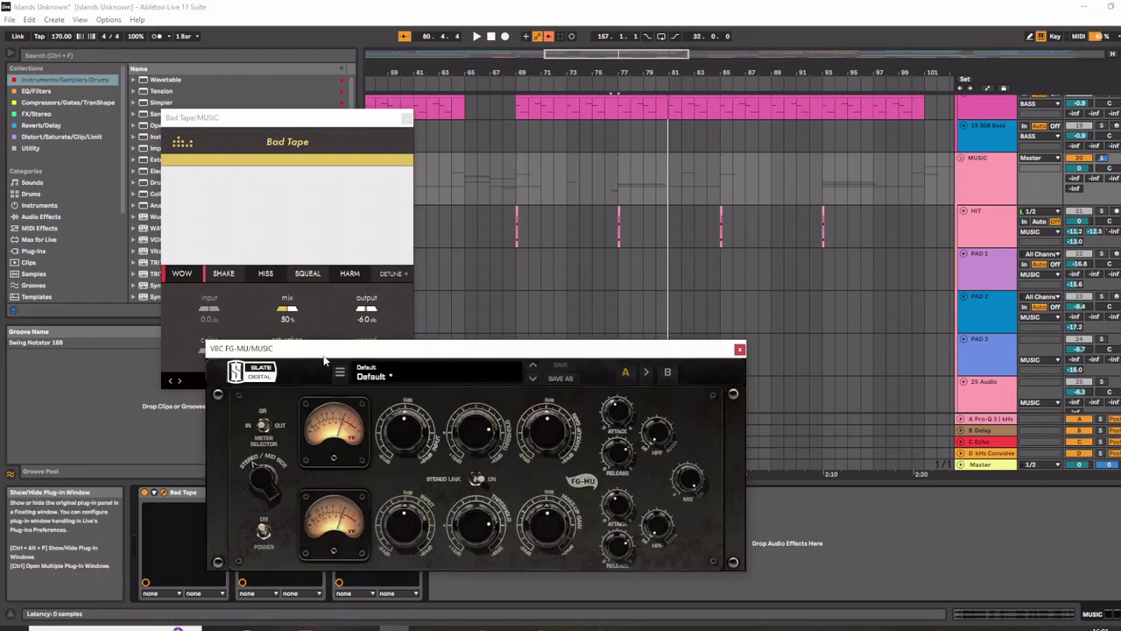
pyautogui.click(406, 117)
pyautogui.click(406, 117)
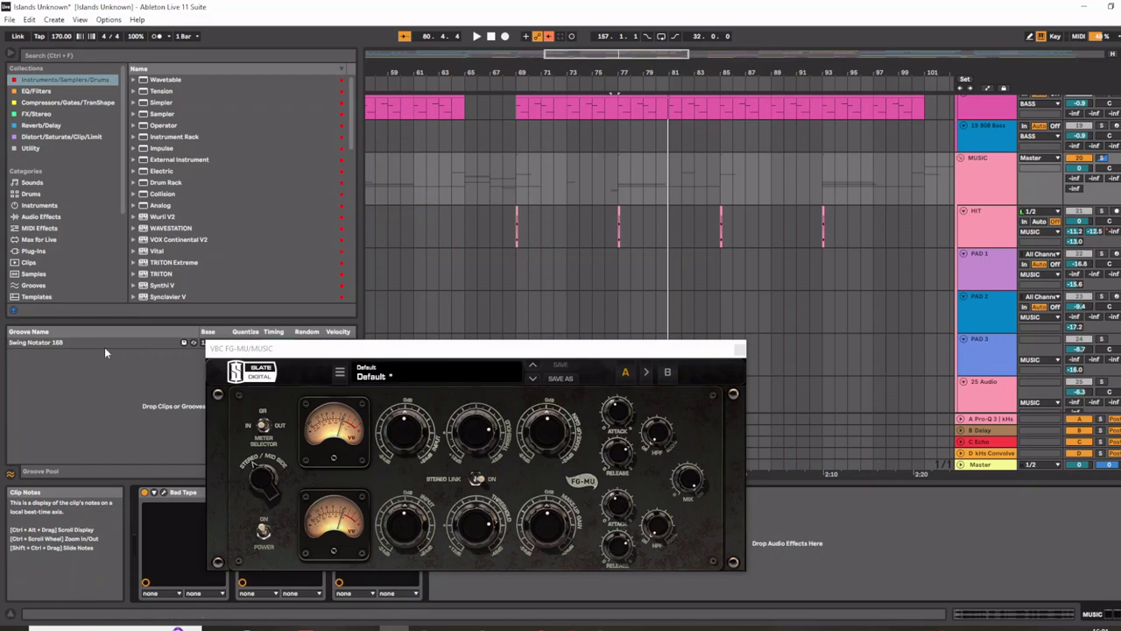
pyautogui.moveTo(295, 357); pyautogui.dragTo(251, 226)
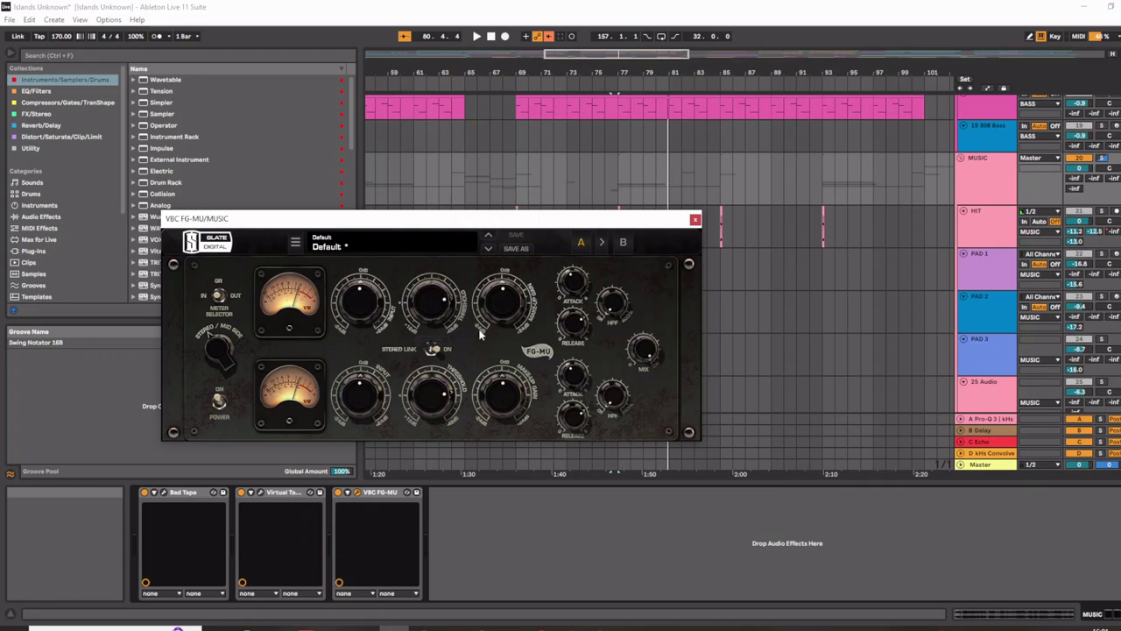
pyautogui.moveTo(479, 334)
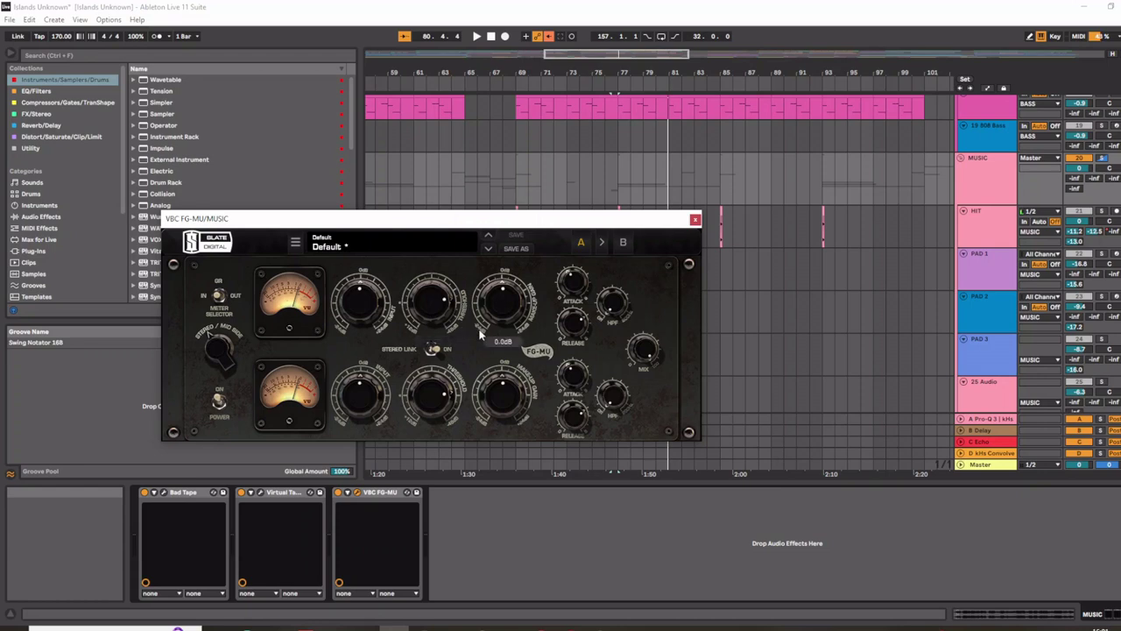
pyautogui.click(695, 218)
# - Select the Master track, dismiss the SPAN analyzer and inspect the low-end filter curve in its Pro-Q 3
pyautogui.scroll(8, 829, 299)
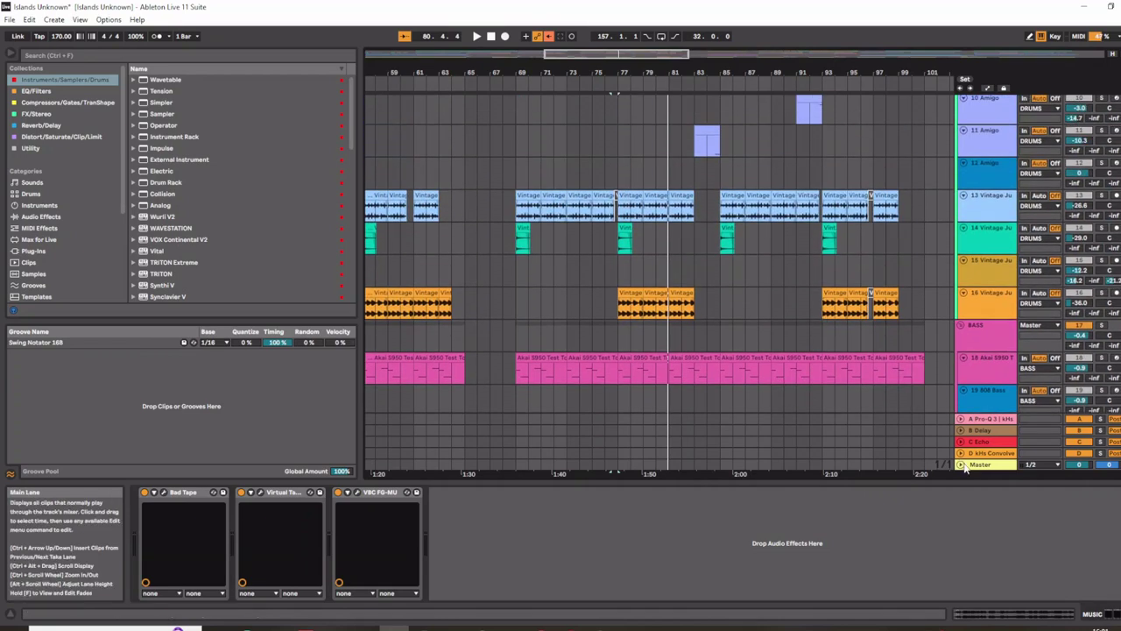
pyautogui.click(988, 467)
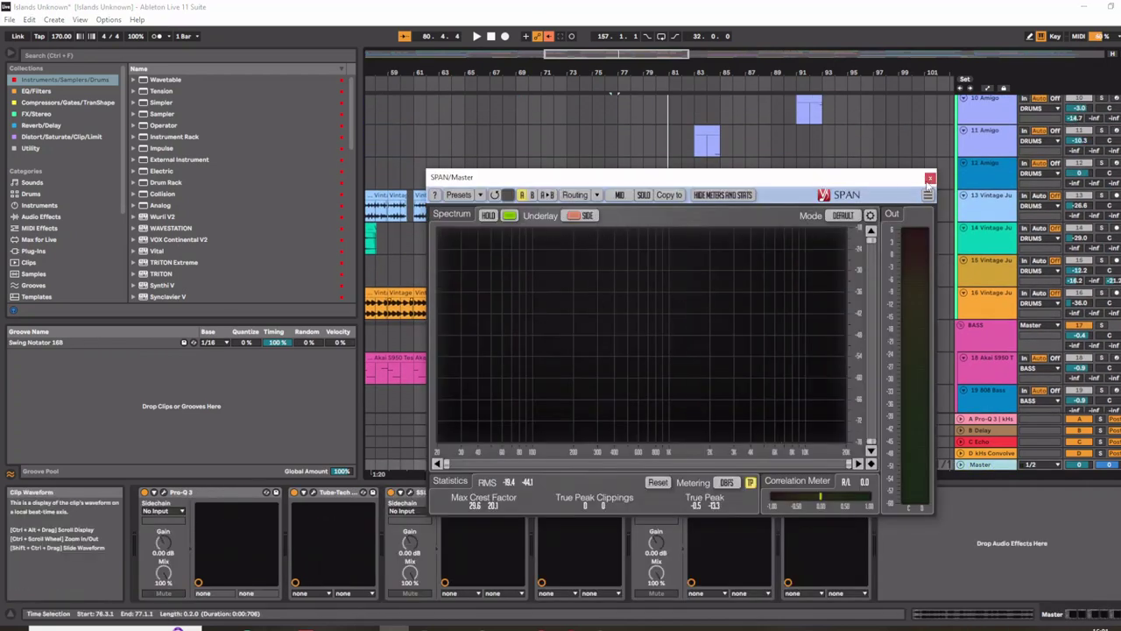
pyautogui.click(930, 179)
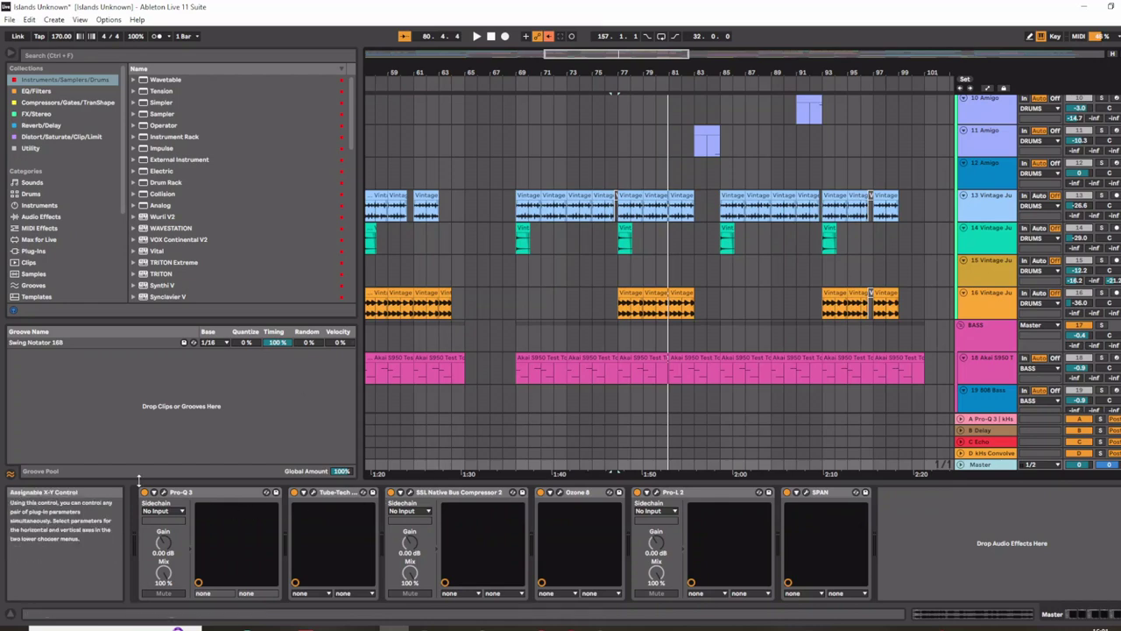
pyautogui.click(163, 492)
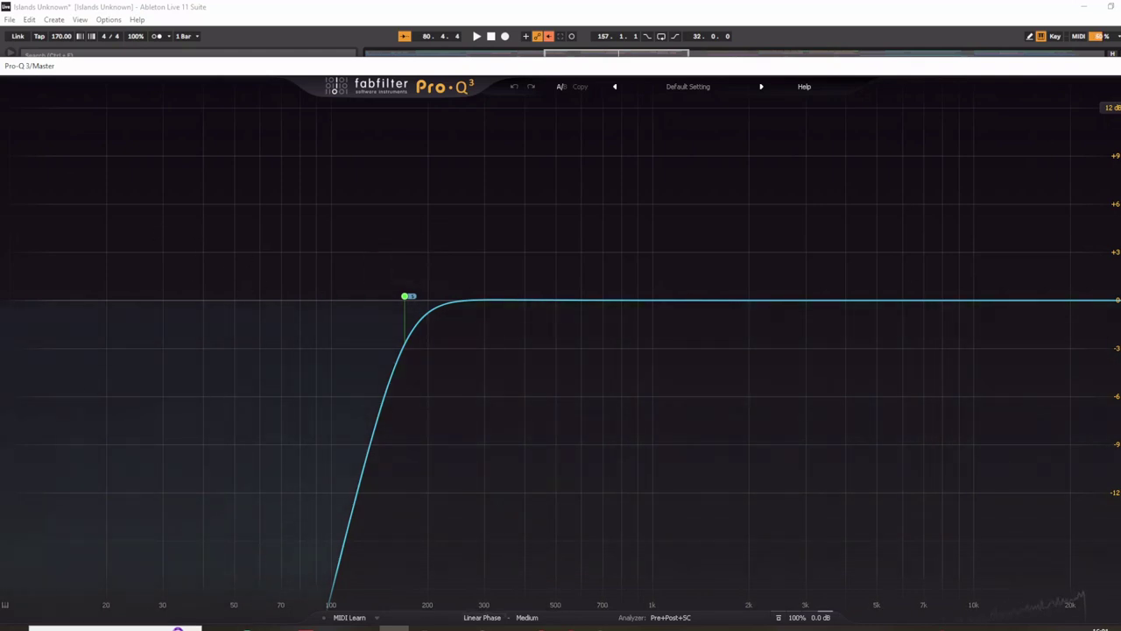
pyautogui.hotkey('ctrl', 'alt', 'p')
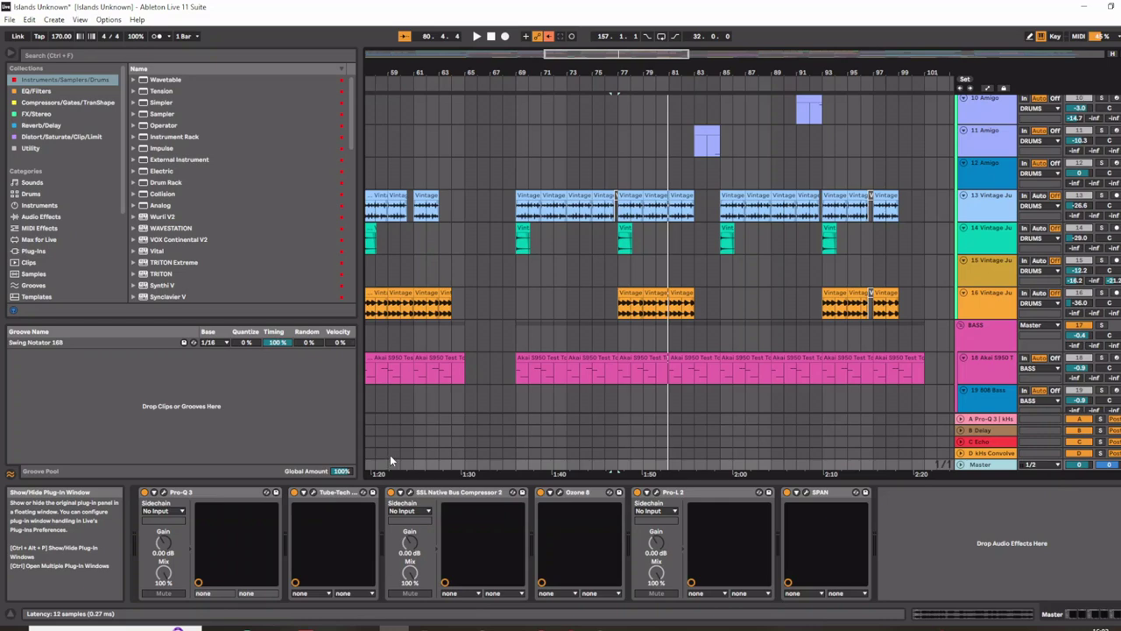
# - Open the Master's Tube-Tech PE 1C equalizer, examine its low and high frequency boost and attenuation settings, and close it
pyautogui.hotkey('ctrl', 'alt', 'p')
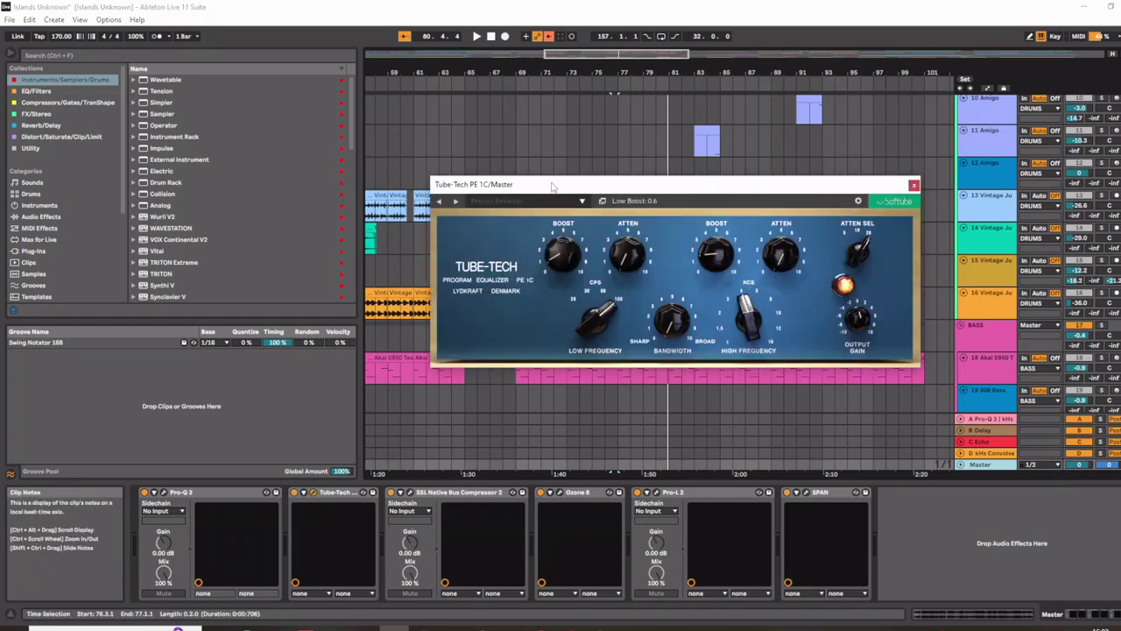
pyautogui.moveTo(551, 187); pyautogui.dragTo(382, 188)
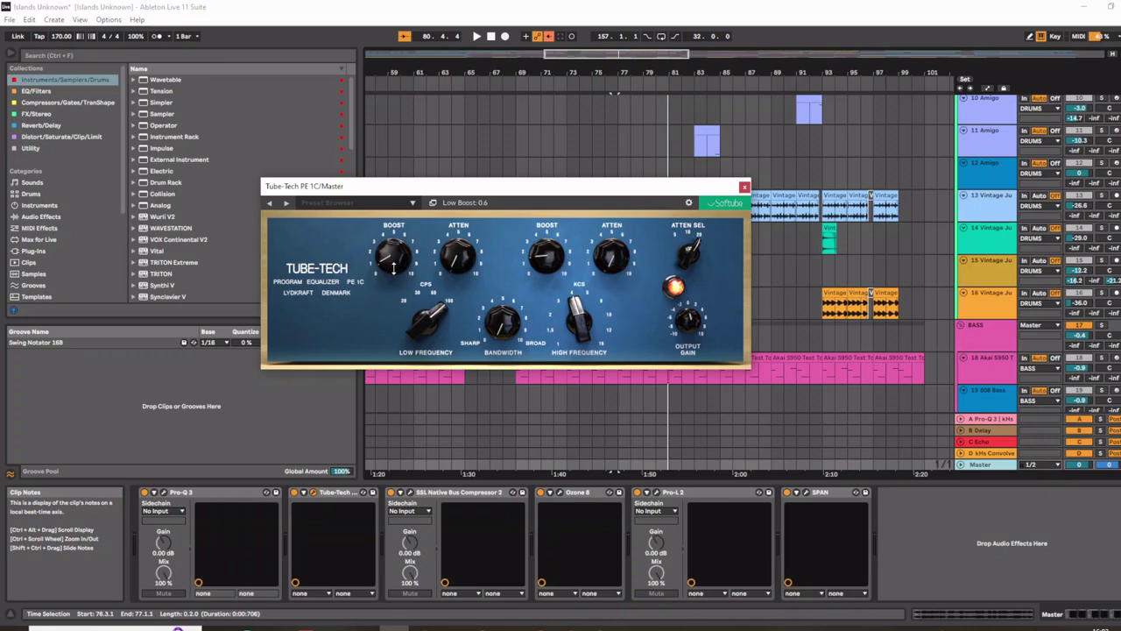
pyautogui.moveTo(420, 331)
pyautogui.moveTo(558, 248)
pyautogui.moveTo(592, 273)
pyautogui.moveTo(595, 245)
pyautogui.click(743, 187)
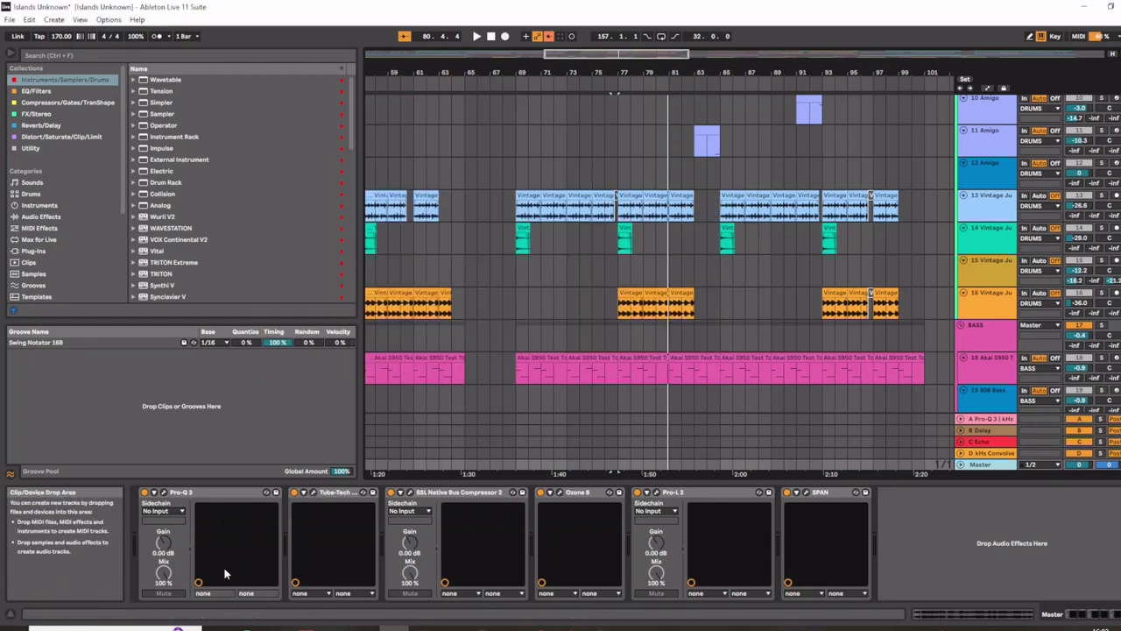
# - Inspect the Master's SSL Native Bus Compressor 2 during playback with the solo released, checking compression and sidechain high-pass, and close it
pyautogui.click(409, 492)
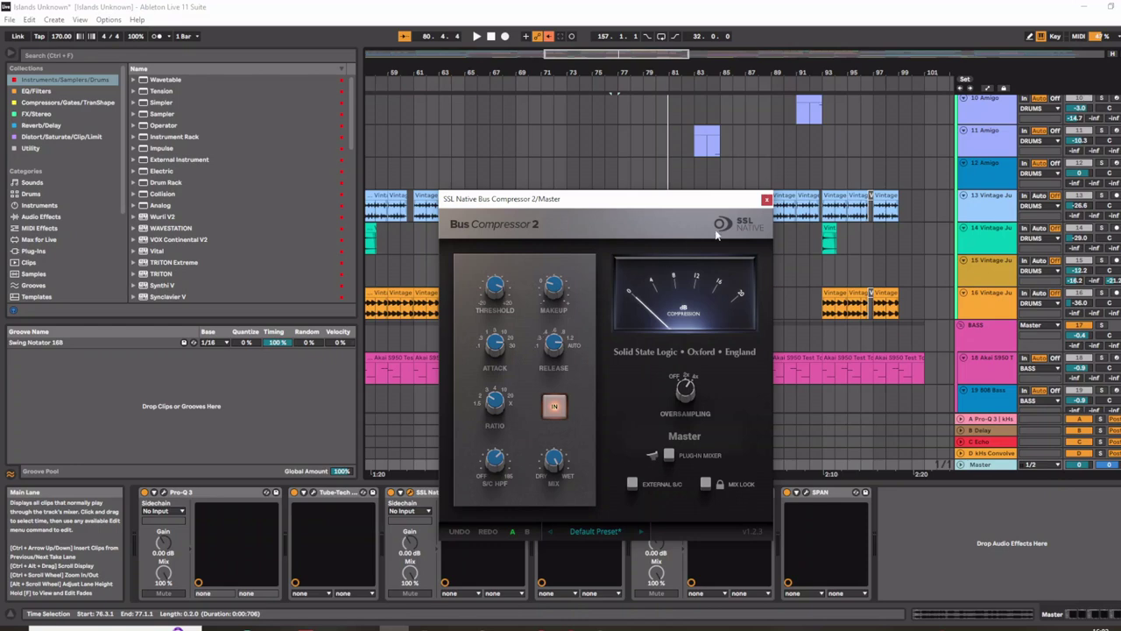
pyautogui.press('space')
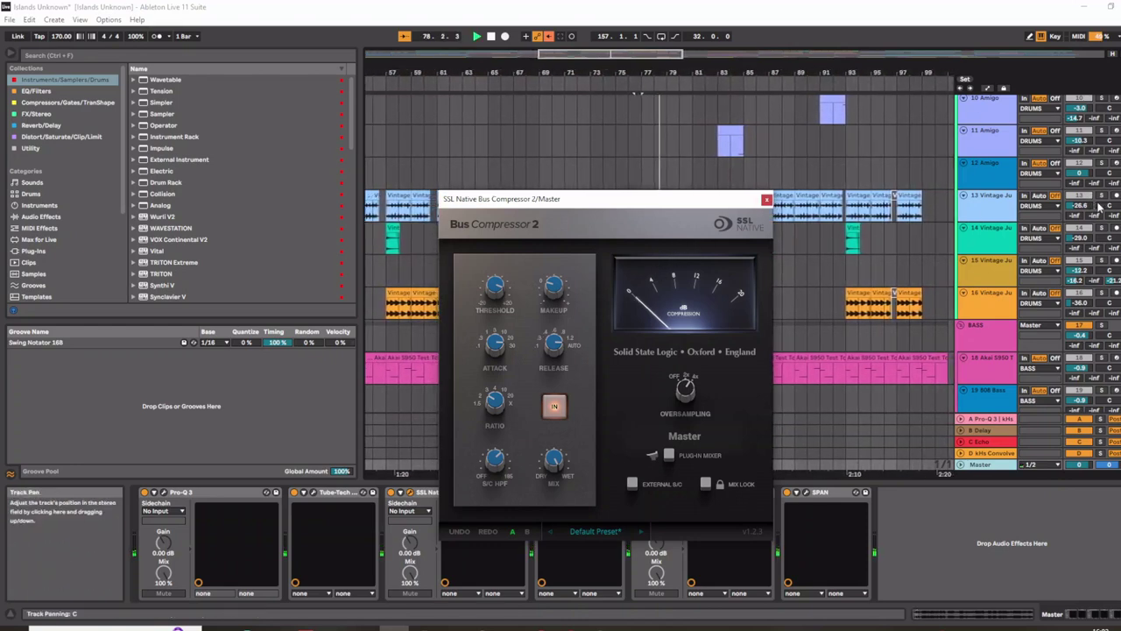
pyautogui.click(1074, 85)
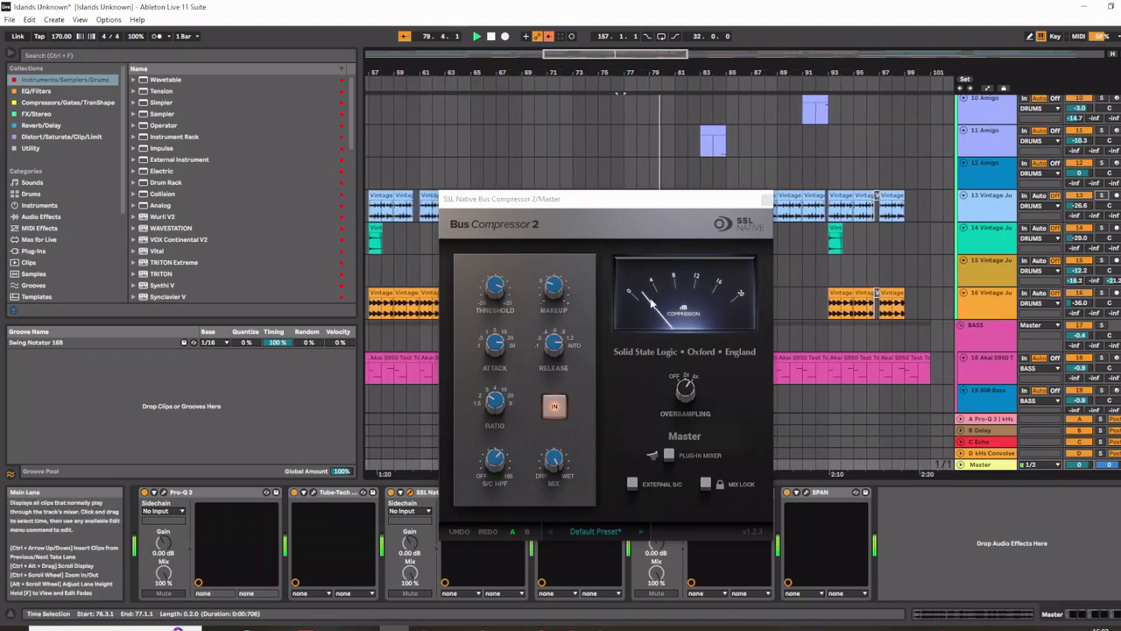
pyautogui.moveTo(495, 471)
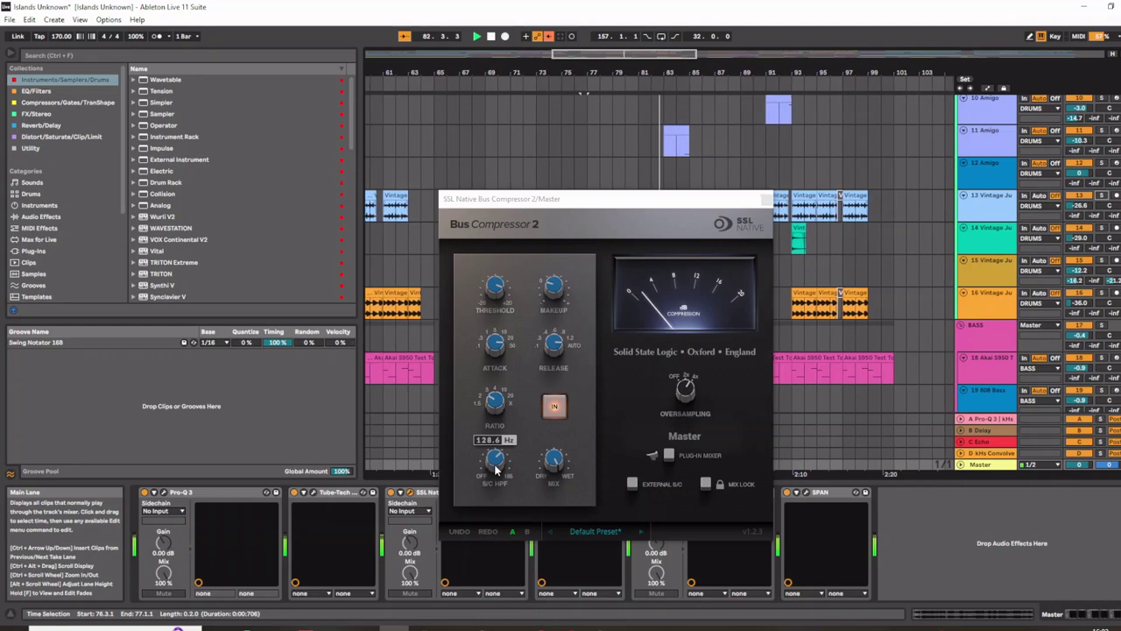
pyautogui.press('space')
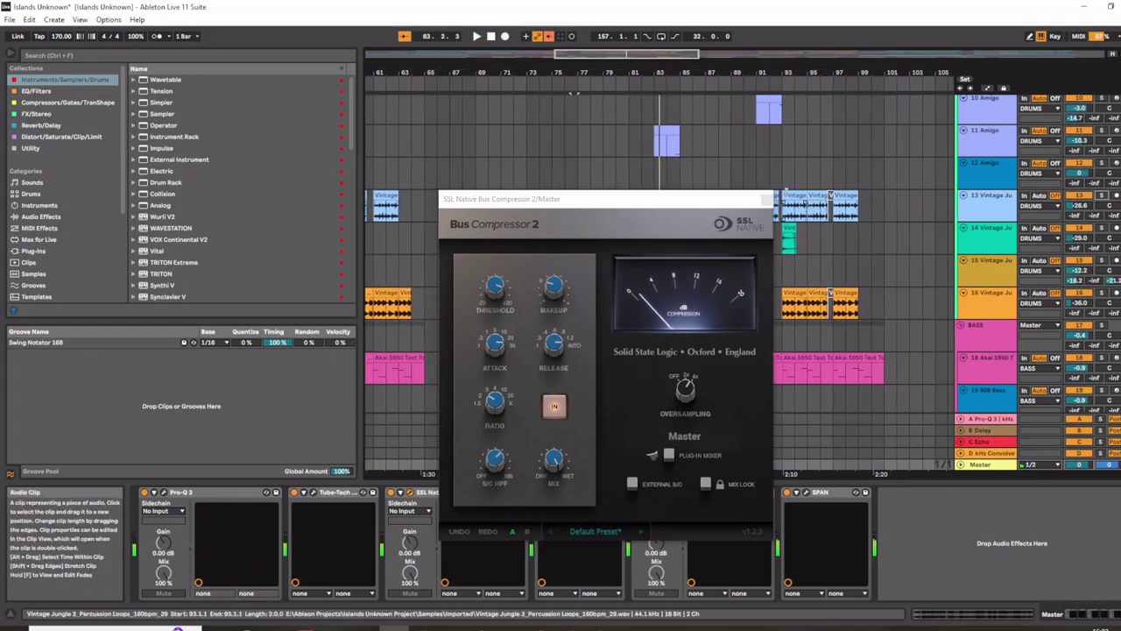
pyautogui.click(766, 200)
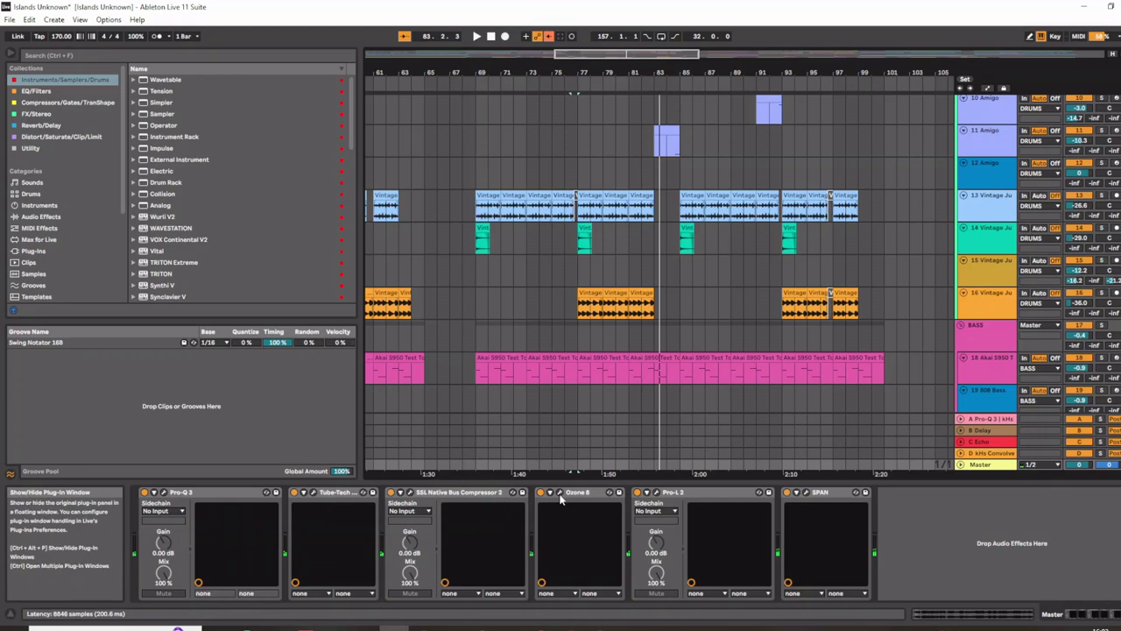
# - Open Ozone 8 on the Master, inspect equalizer band 3 and bring up the Dynamics module in a clearer position
pyautogui.click(519, 478)
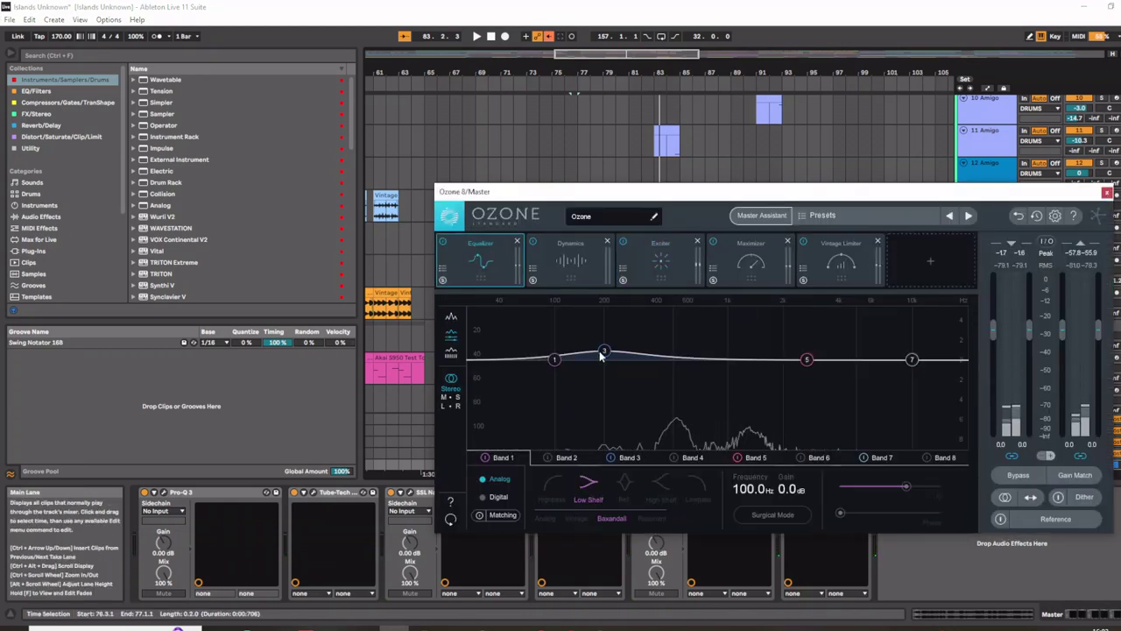
pyautogui.click(603, 354)
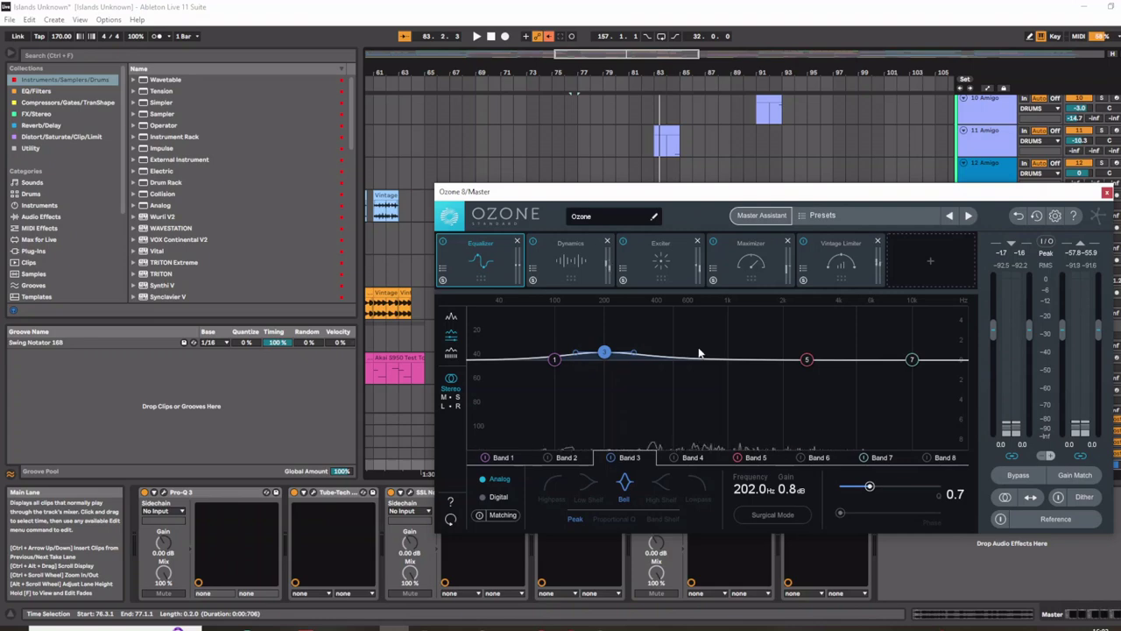
pyautogui.click(566, 264)
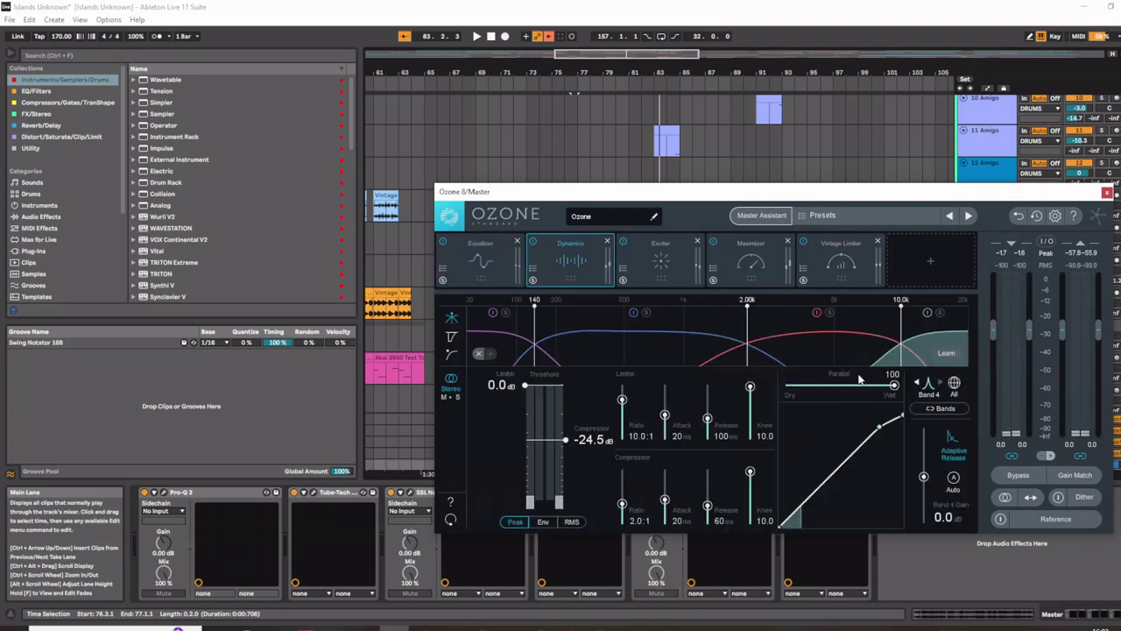
pyautogui.moveTo(661, 190); pyautogui.dragTo(373, 152)
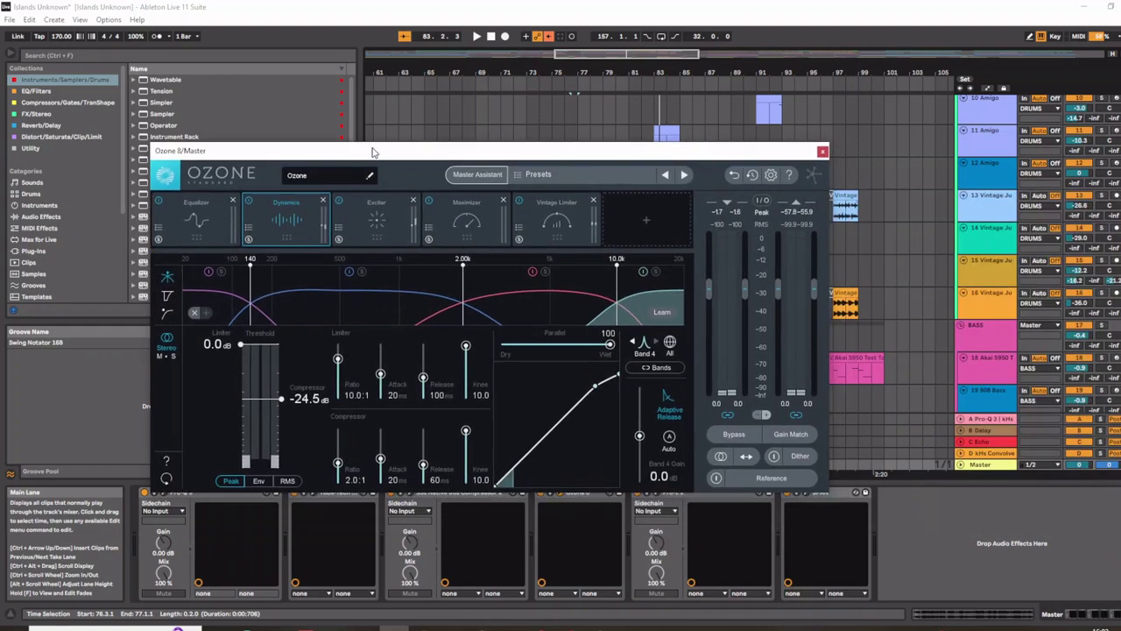
# - Play the track and inspect the compressor thresholds of Dynamics bands 1 to 4 in Ozone 8, then stop playback
pyautogui.click(232, 303)
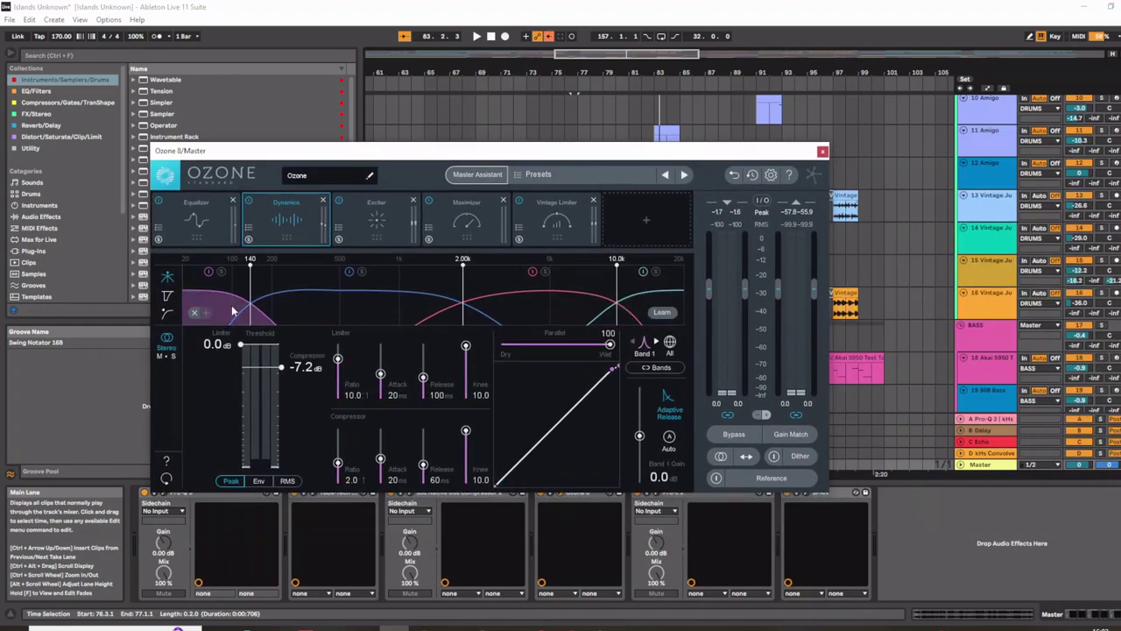
pyautogui.click(447, 86)
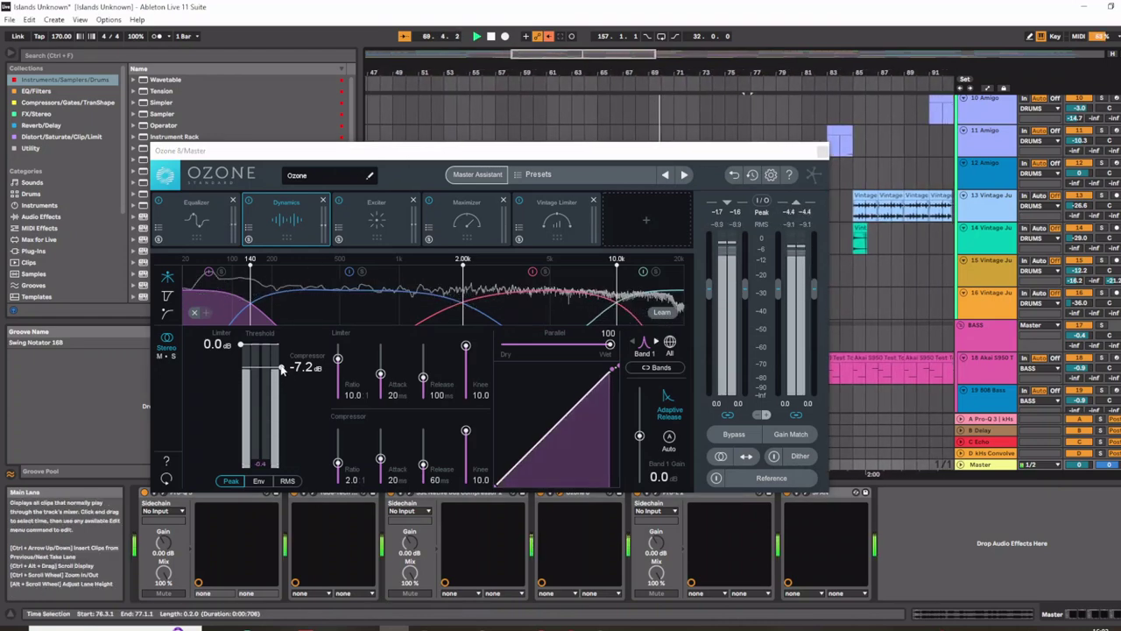
pyautogui.click(359, 303)
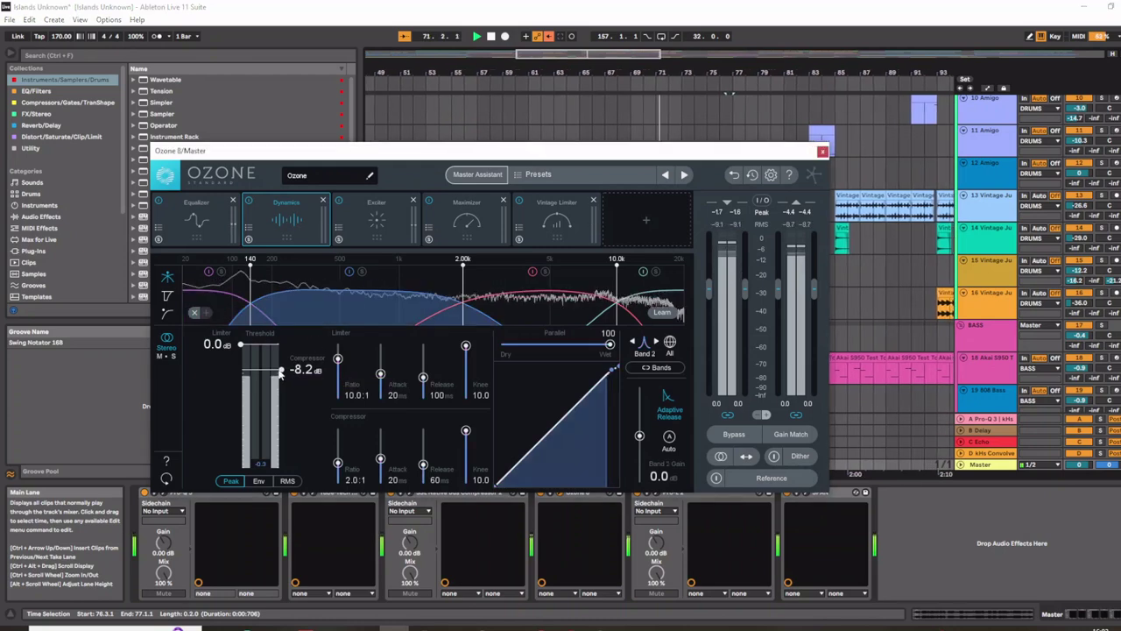
pyautogui.click(647, 321)
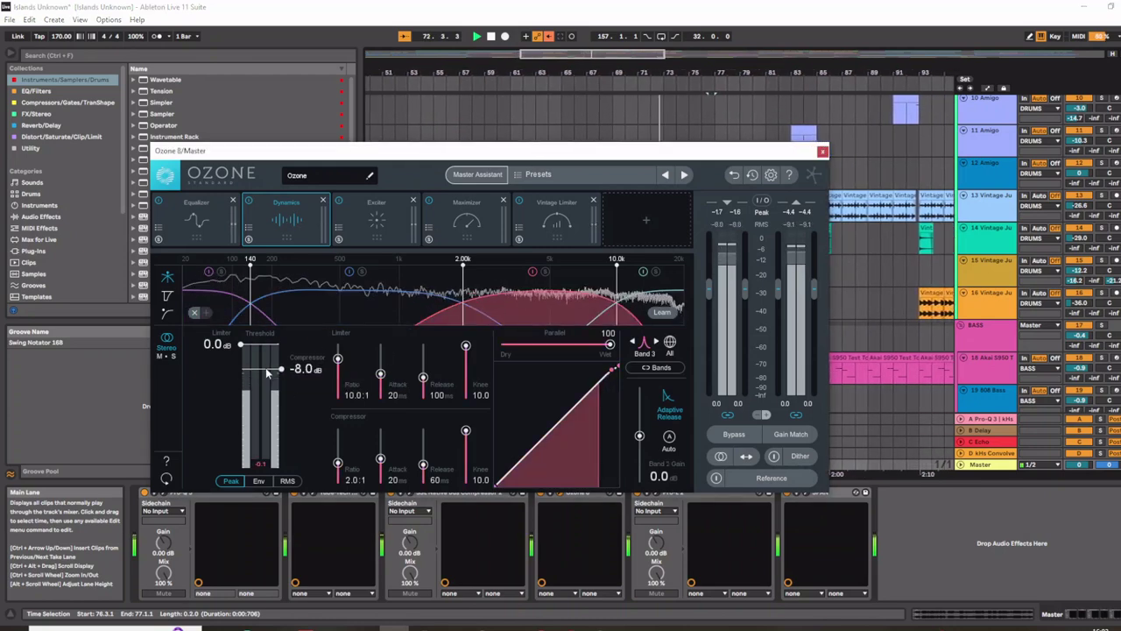
pyautogui.click(659, 309)
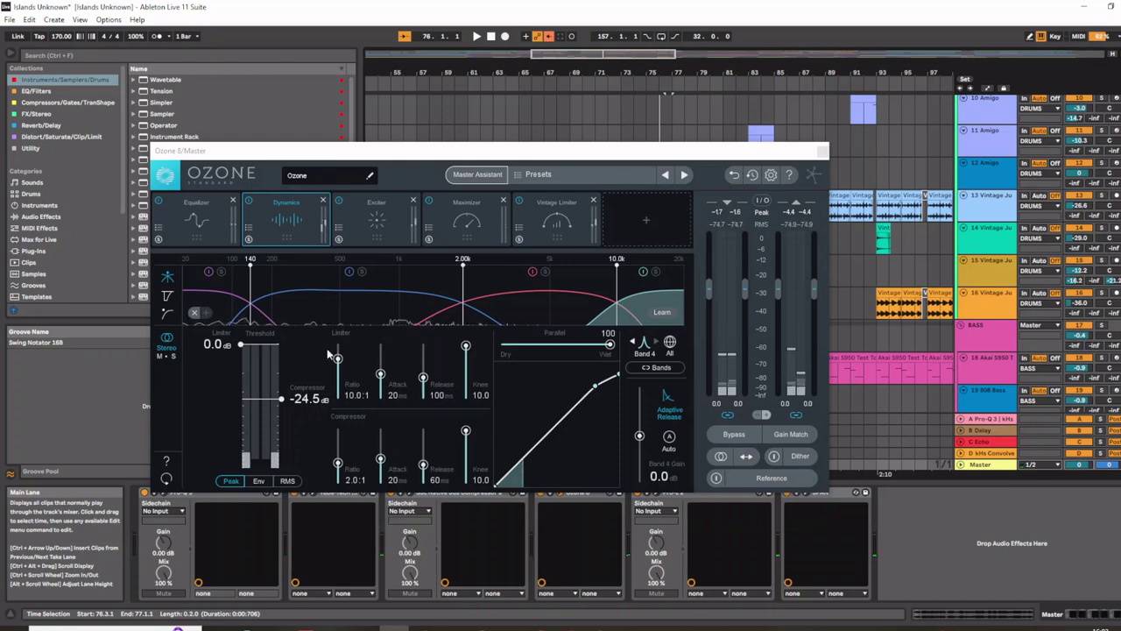
# - Inspect Ozone 8's Exciter amounts and mixes per band, and compare the Maximizer and Vintage Limiter settings
pyautogui.click(371, 233)
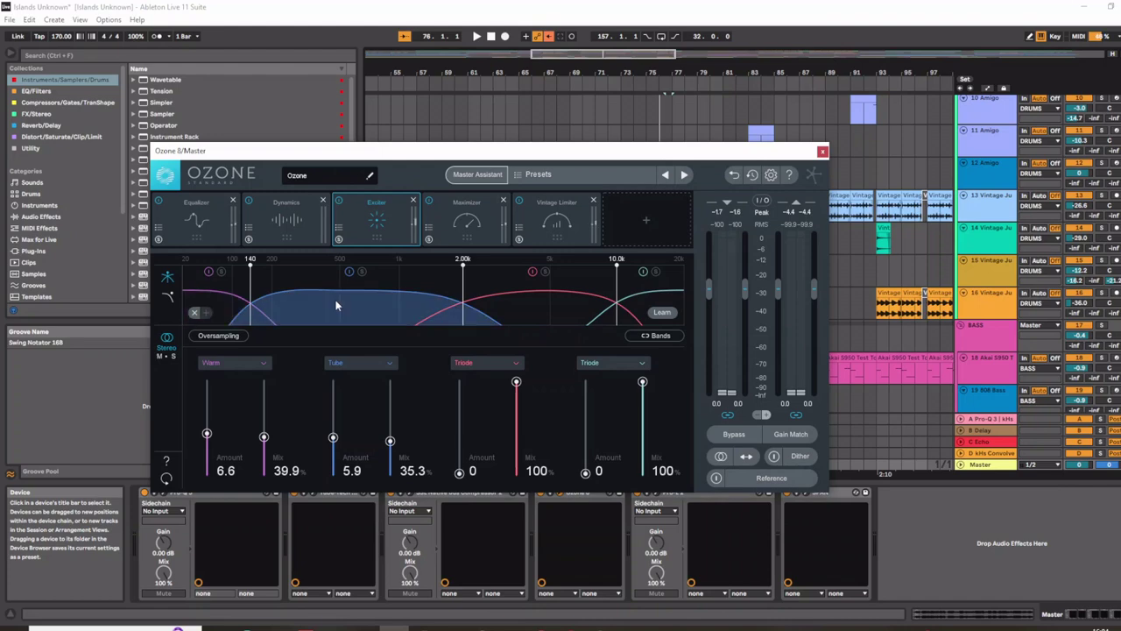
pyautogui.click(470, 224)
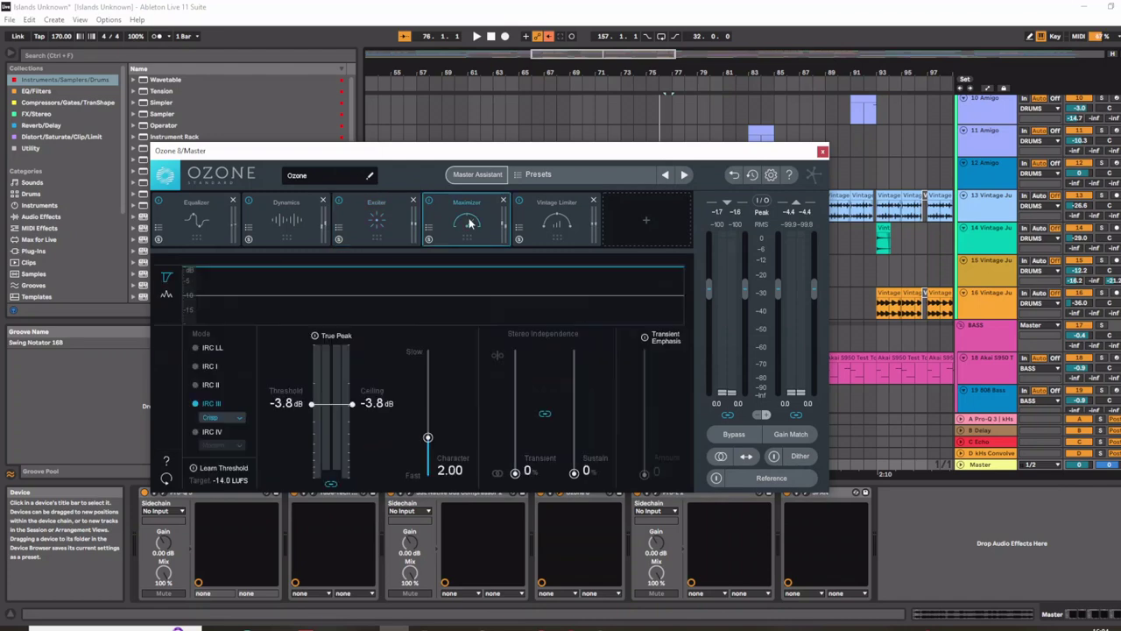
pyautogui.click(554, 224)
pyautogui.click(464, 231)
pyautogui.click(542, 229)
pyautogui.click(467, 232)
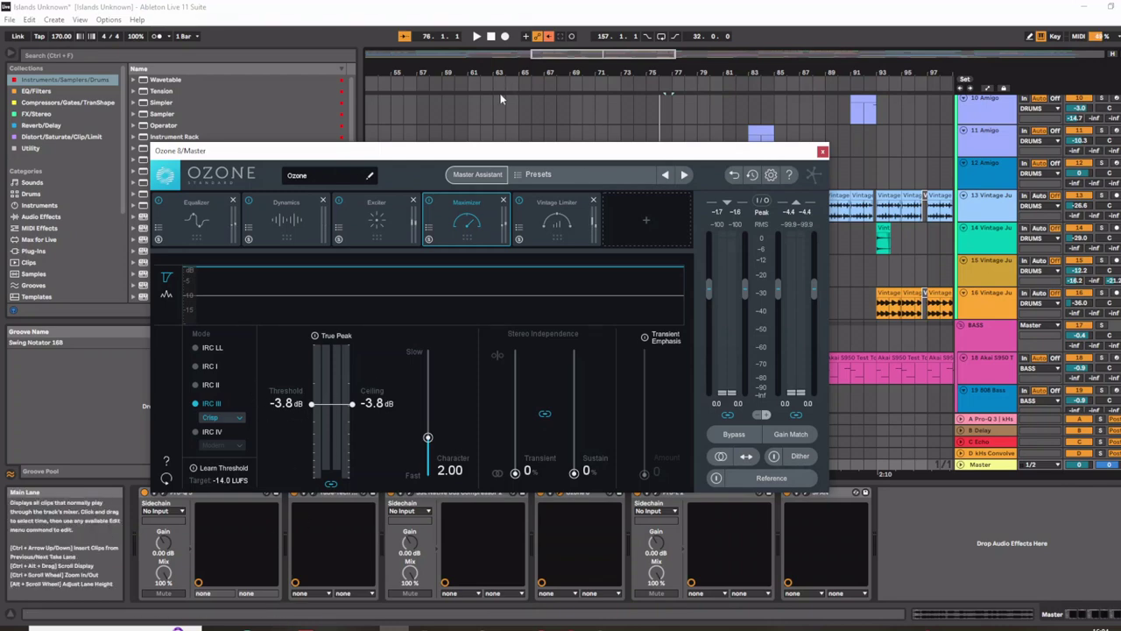
# - Play the track with the Maximizer showing, stop, examine the Vintage Limiter's mode, threshold and ceiling, and close Ozone 8
pyautogui.press('space')
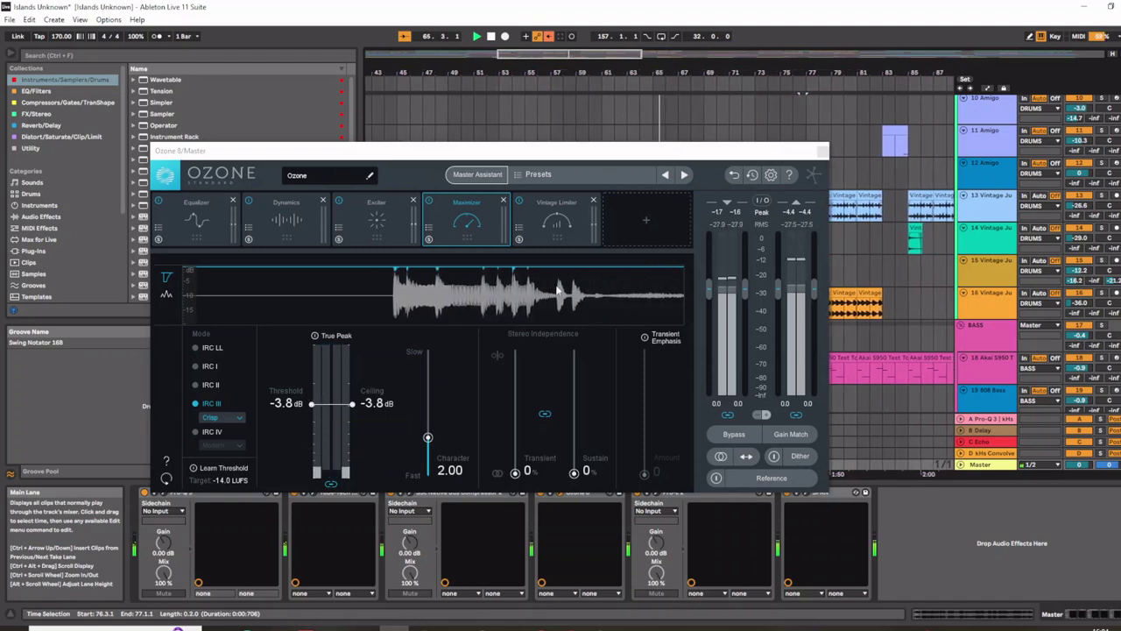
pyautogui.press('space')
pyautogui.click(563, 217)
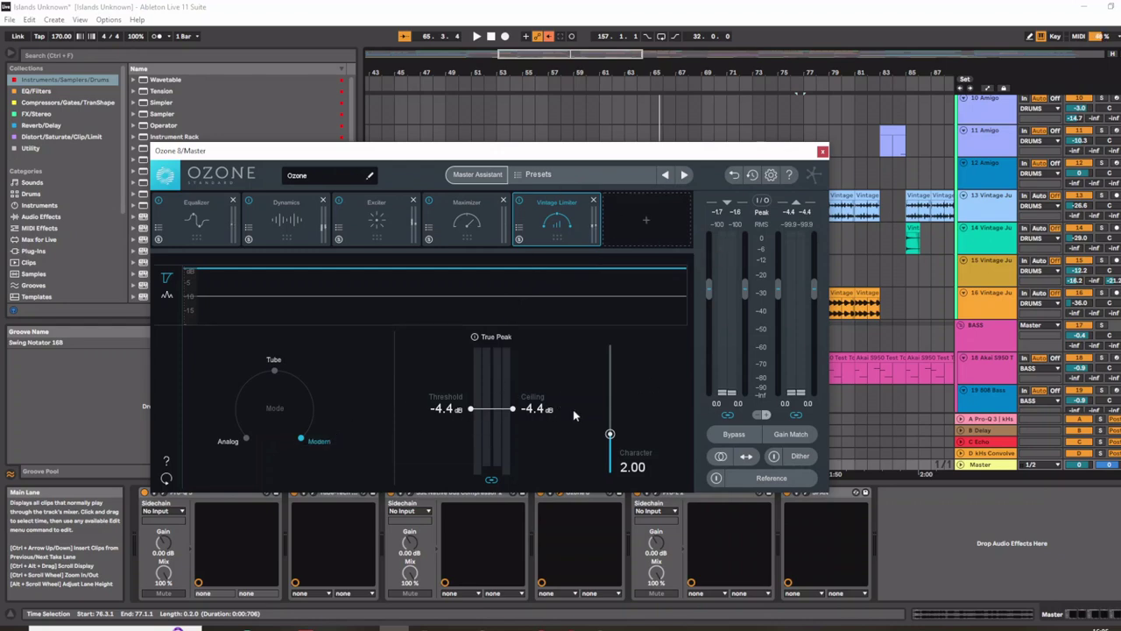
pyautogui.click(822, 151)
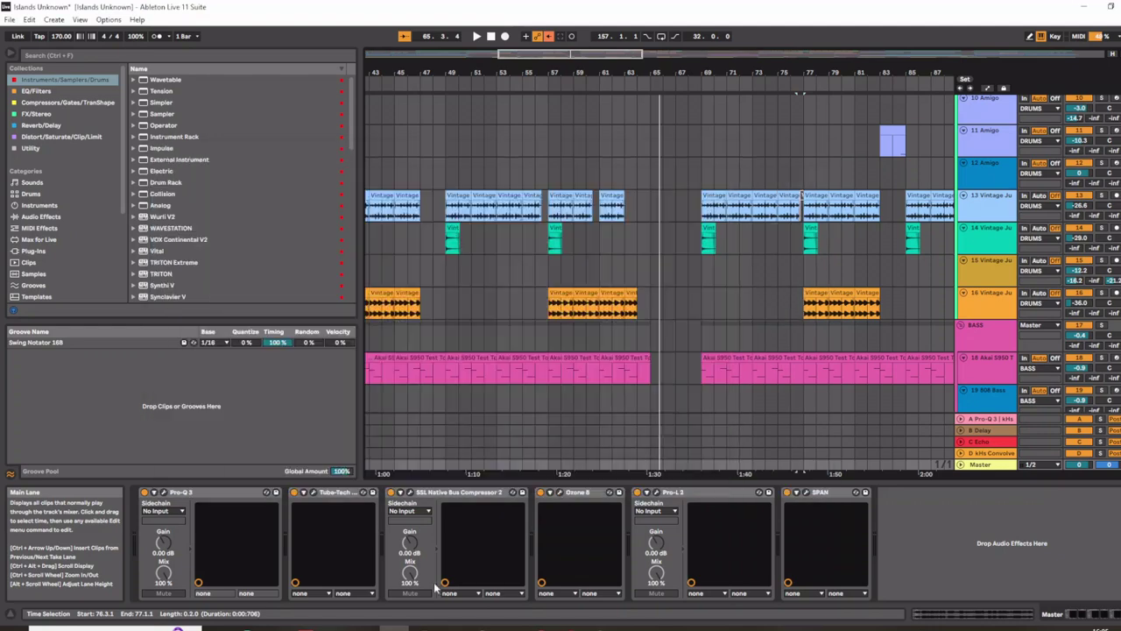
# - Open the Master's Pro-L 2 limiter, play the track from around bar 49 to check gain reduction and short-term loudness, and close it
pyautogui.click(657, 493)
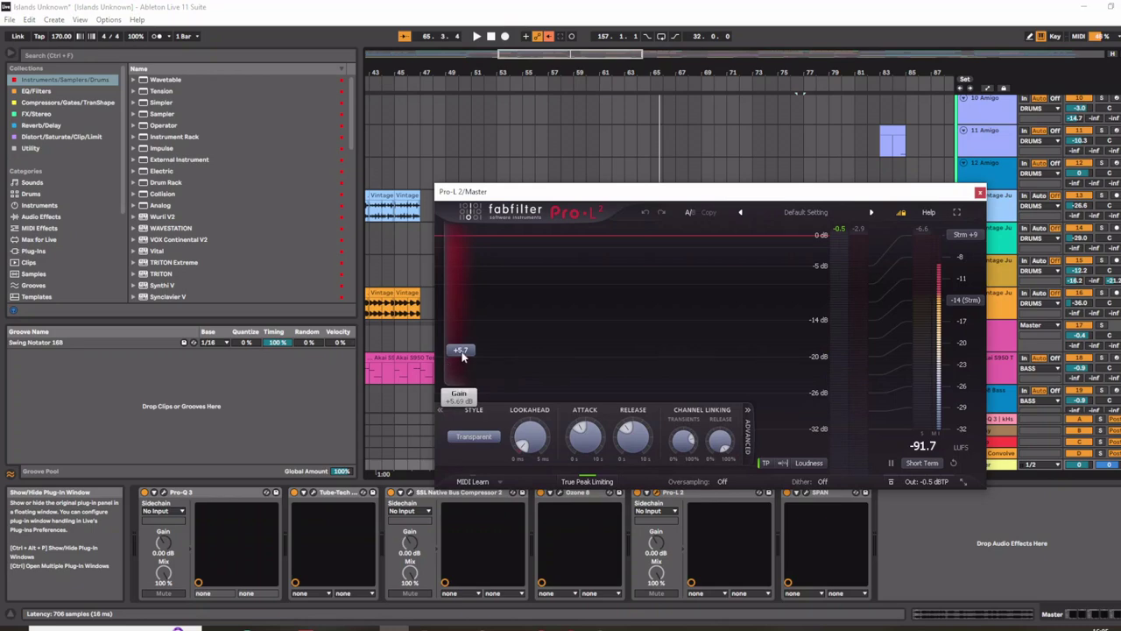
pyautogui.click(445, 88)
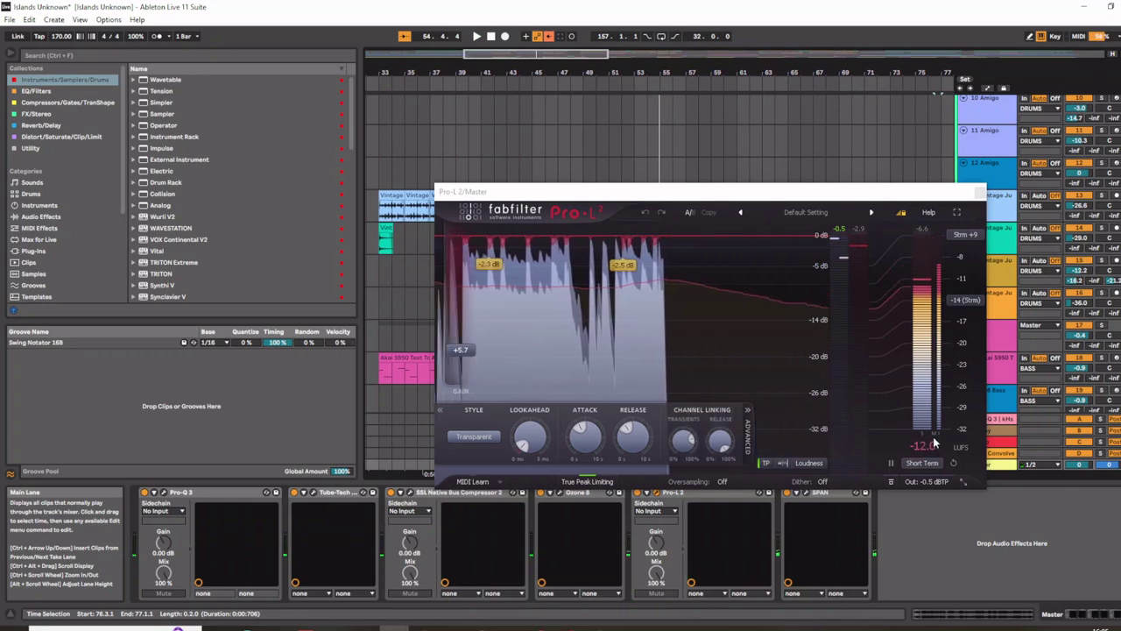
pyautogui.click(980, 191)
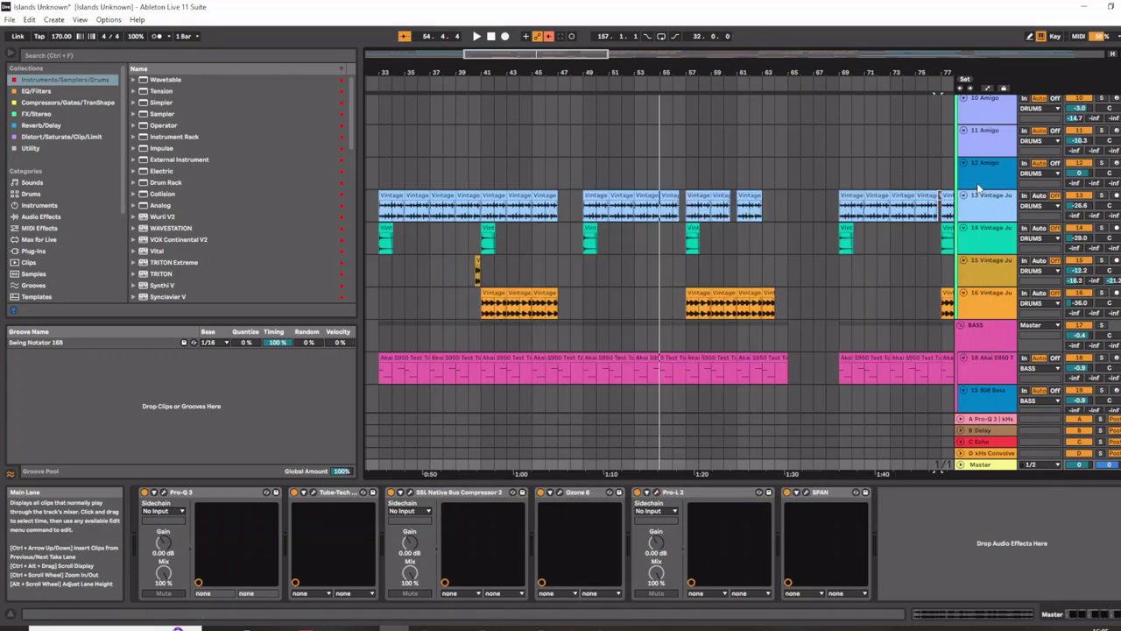
# - Open SPAN on the Master, check the track's spectrum and level meters with playback, and close it
pyautogui.click(796, 492)
pyautogui.press('space')
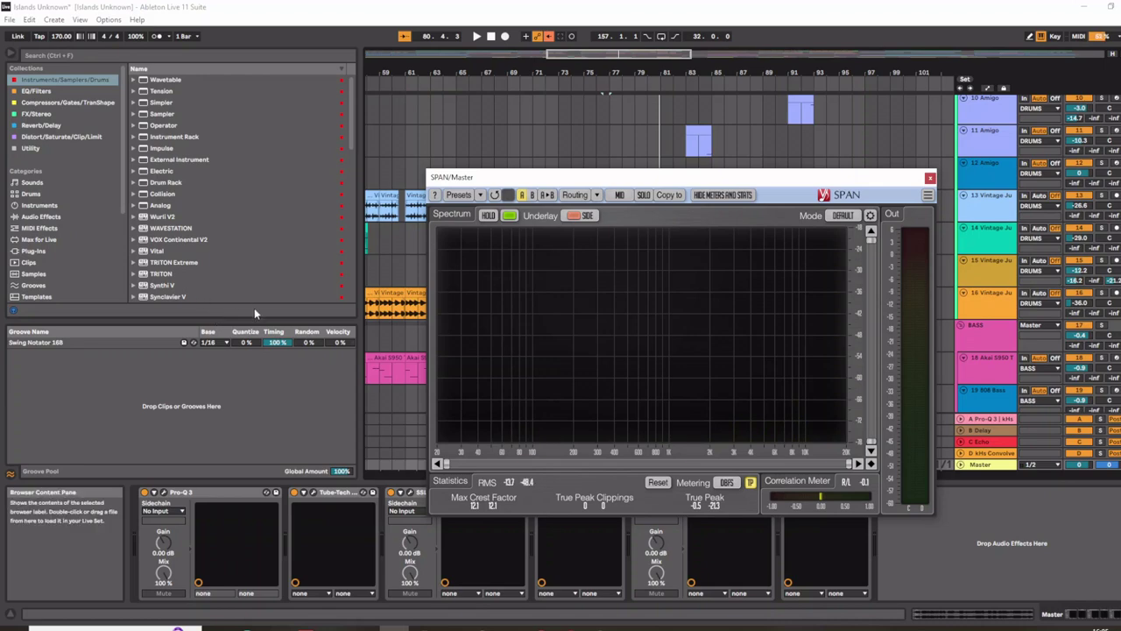
pyautogui.click(931, 178)
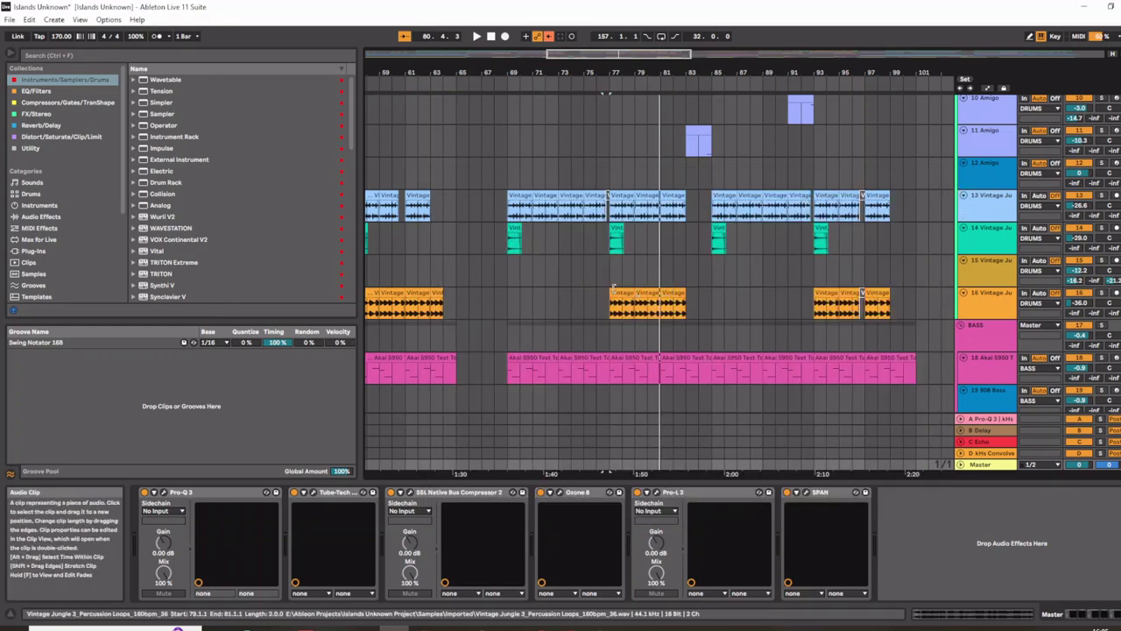
pyautogui.scroll(8, 613, 295)
pyautogui.scroll(1, 999, 223)
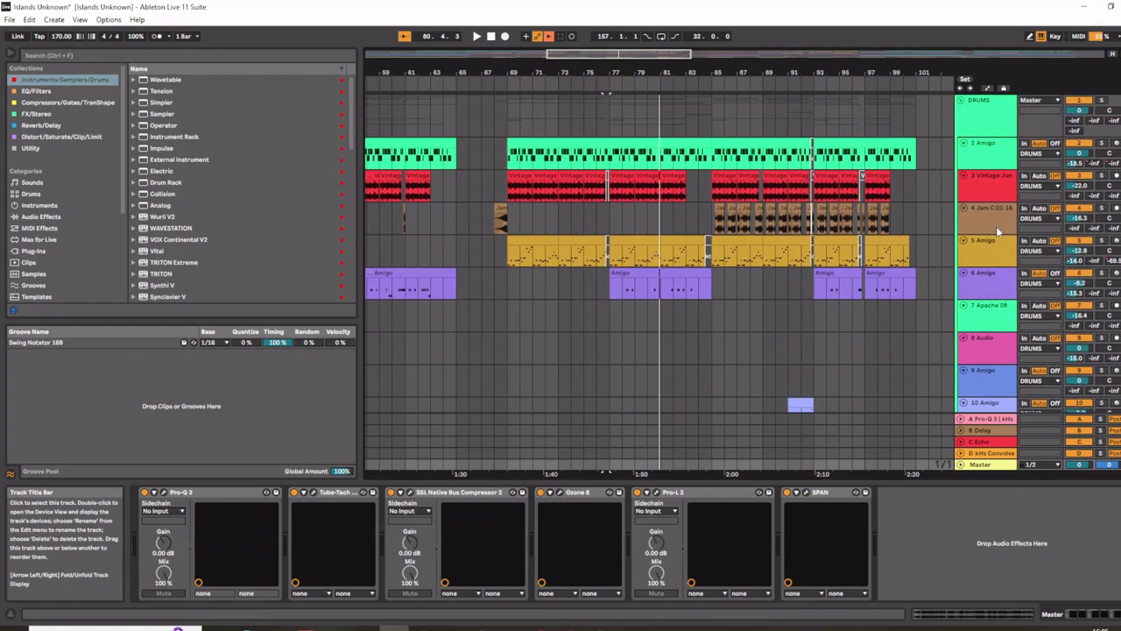